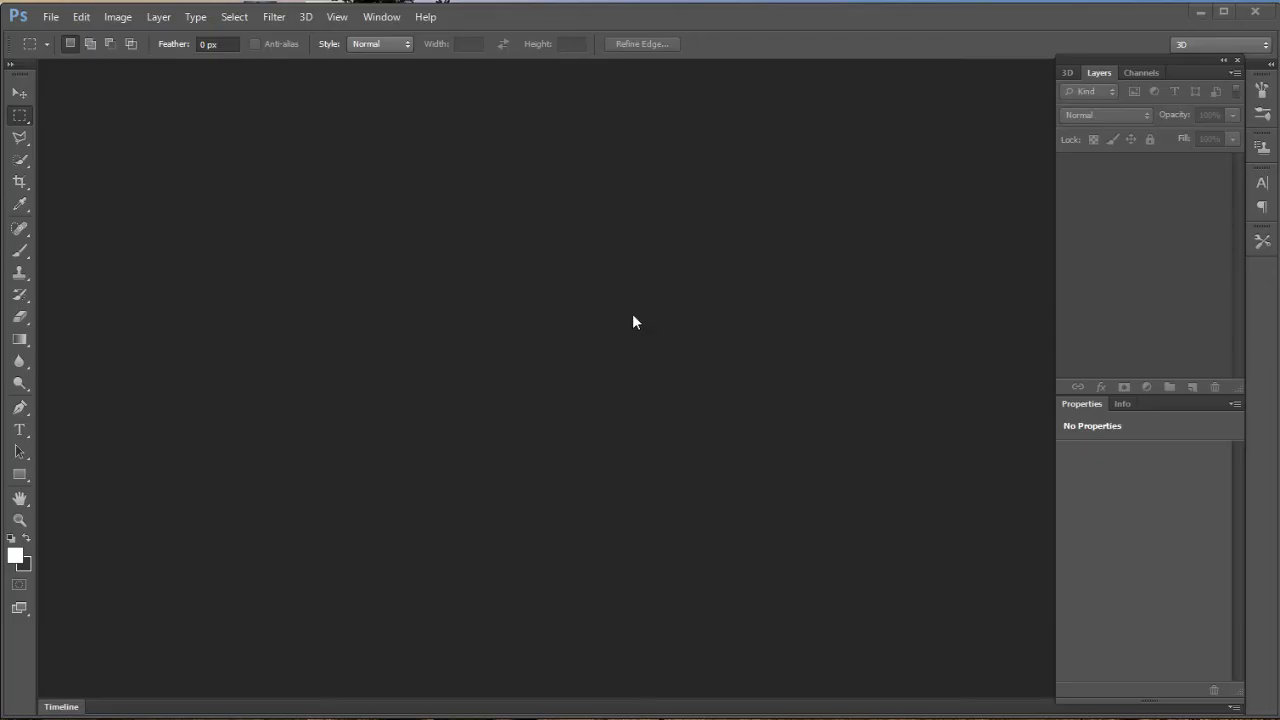
Open the tiger photo JPG in Photoshop.
{"action": "left_click", "coordinate": [50, 17]}
{"action": "left_click", "coordinate": [70, 53]}
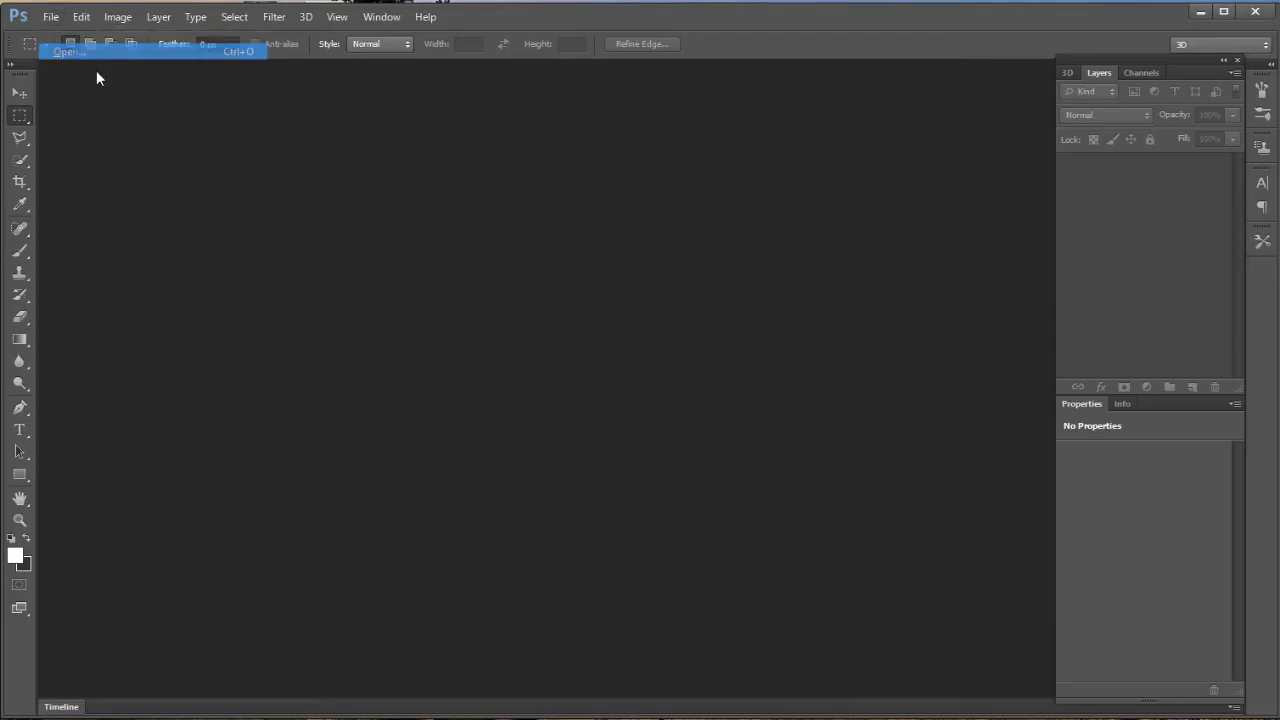
{"action": "left_click", "coordinate": [532, 478]}
{"action": "left_click", "coordinate": [855, 565]}
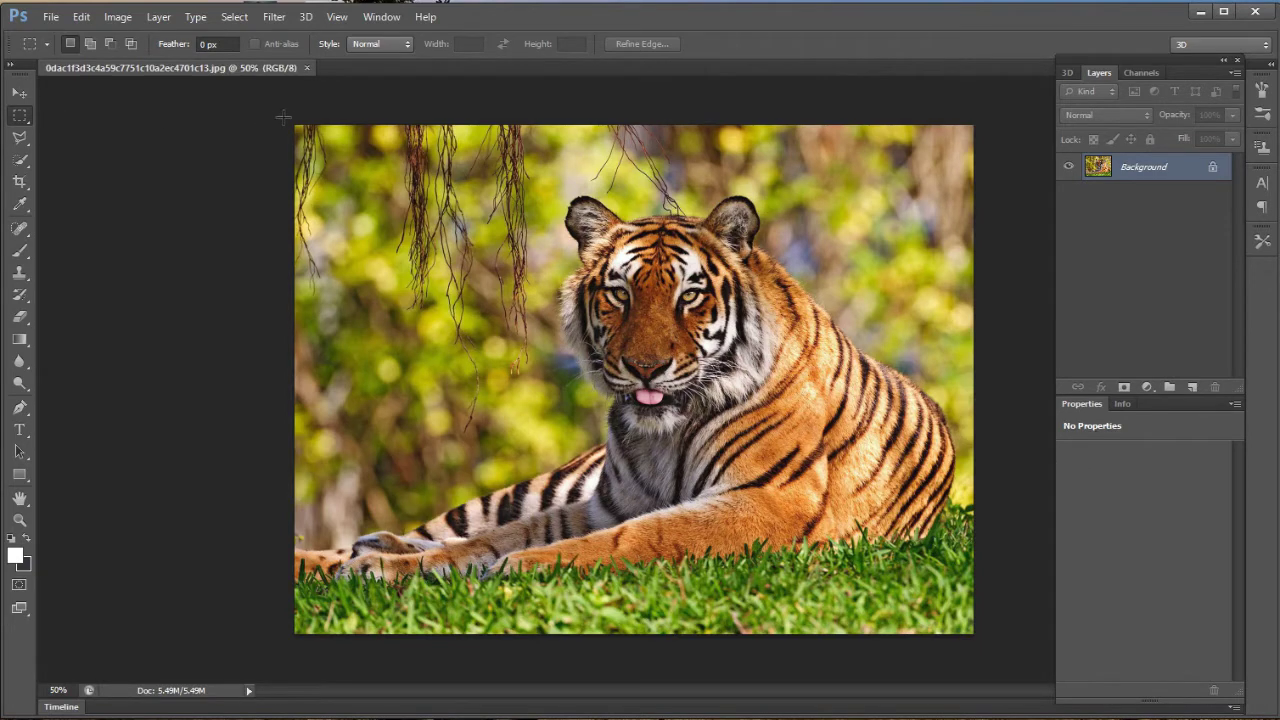
Select the whole tiger image, fill it with white, and deselect.
{"action": "left_click_drag", "start_coordinate": [283, 117], "coordinate": [1000, 622]}
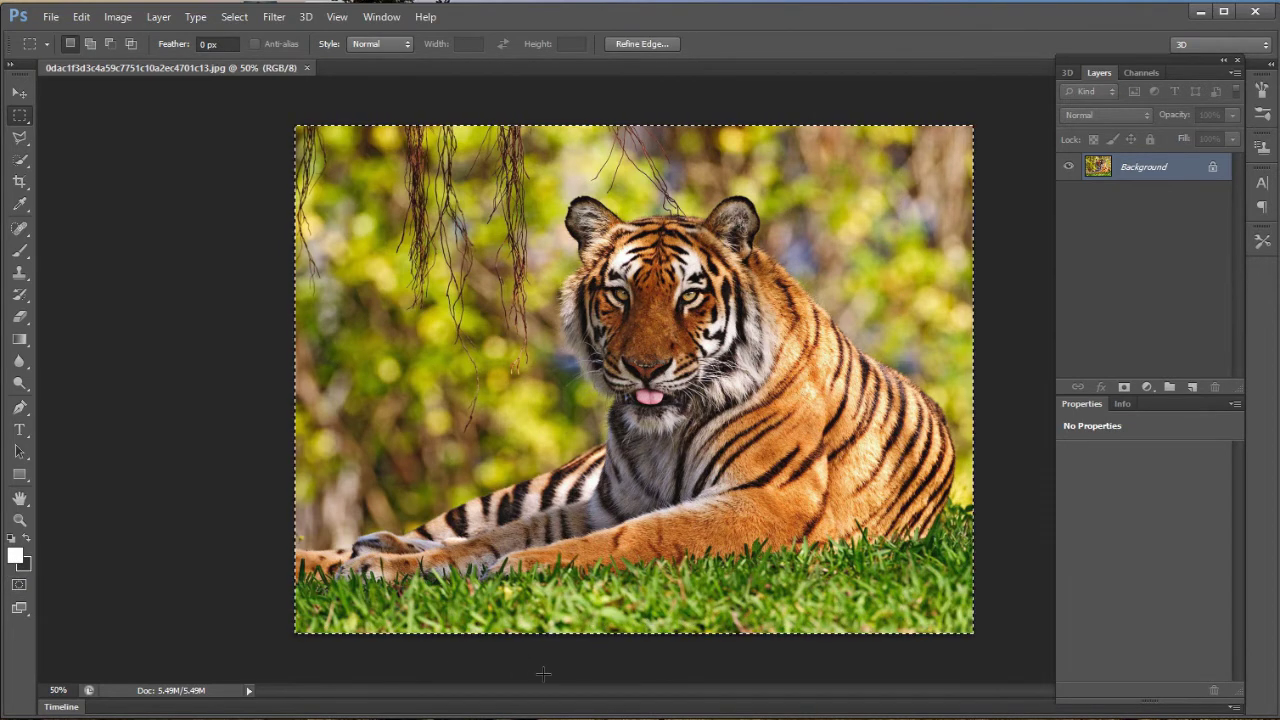
{"action": "key", "text": "alt+BackSpace"}
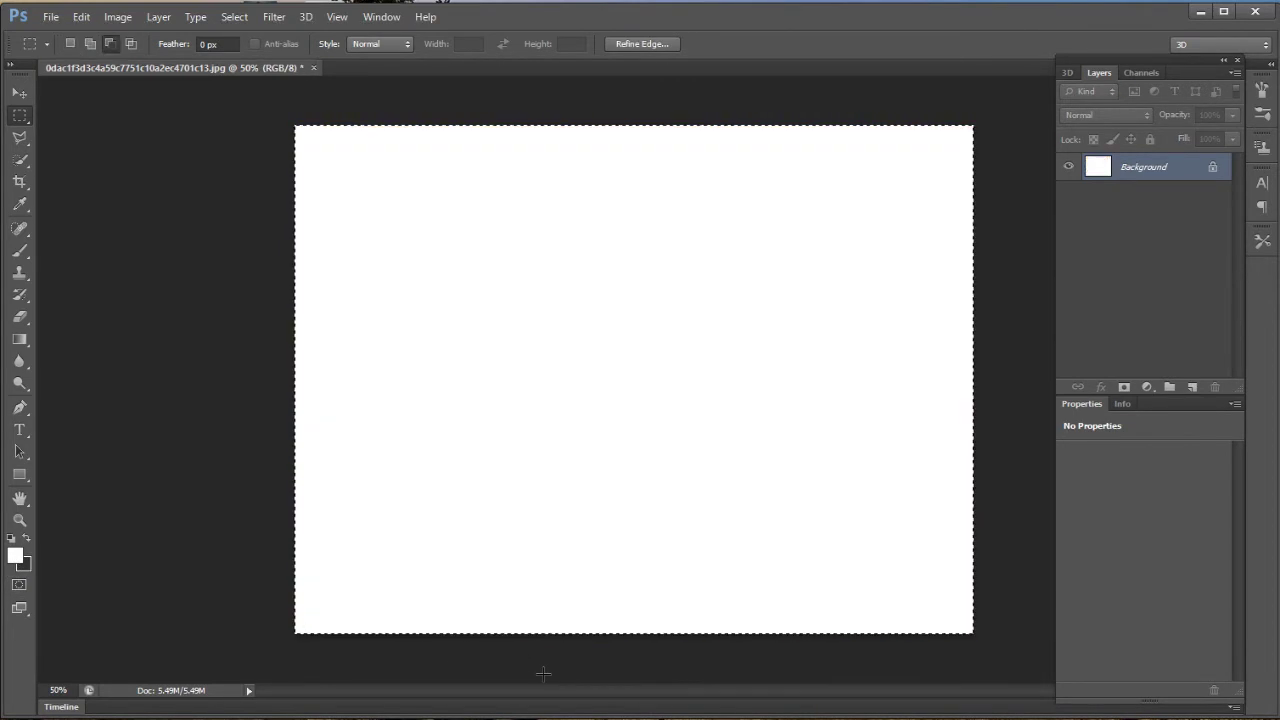
{"action": "key", "text": "ctrl+d"}
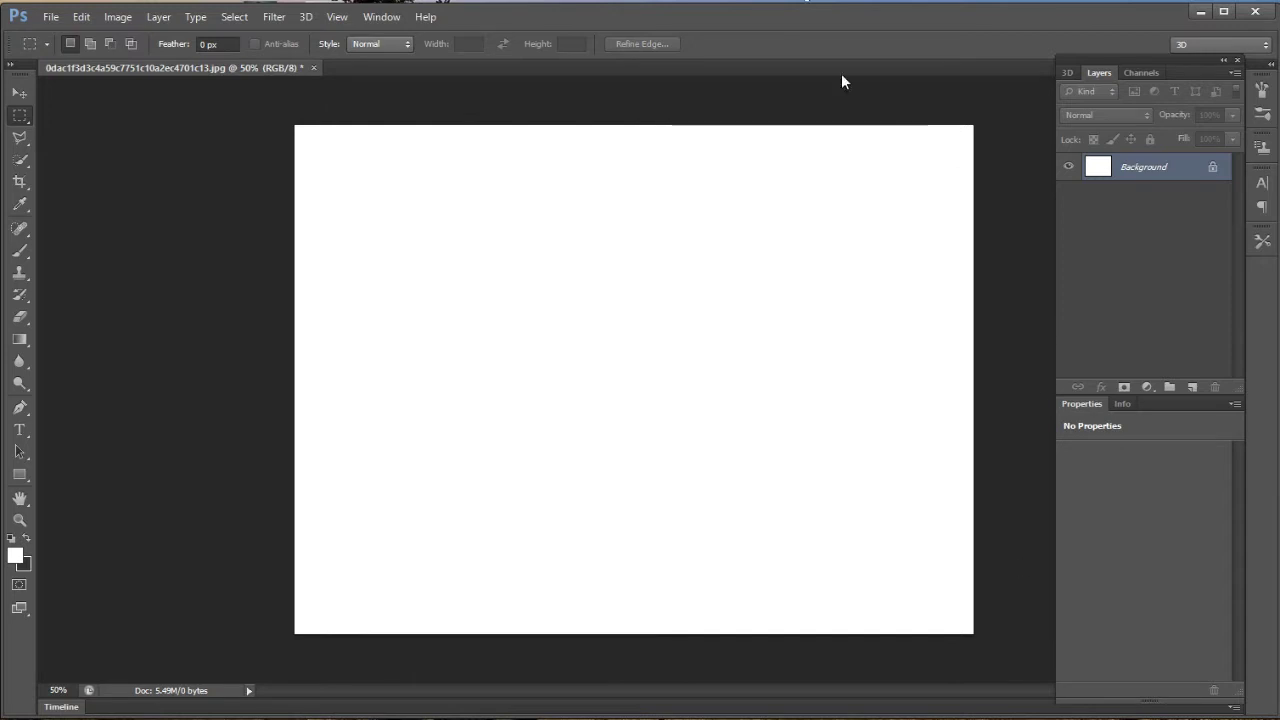
Open the cobblestone floor image screenshot012.png from the Desktop.
{"action": "left_click", "coordinate": [48, 17]}
{"action": "left_click", "coordinate": [57, 51]}
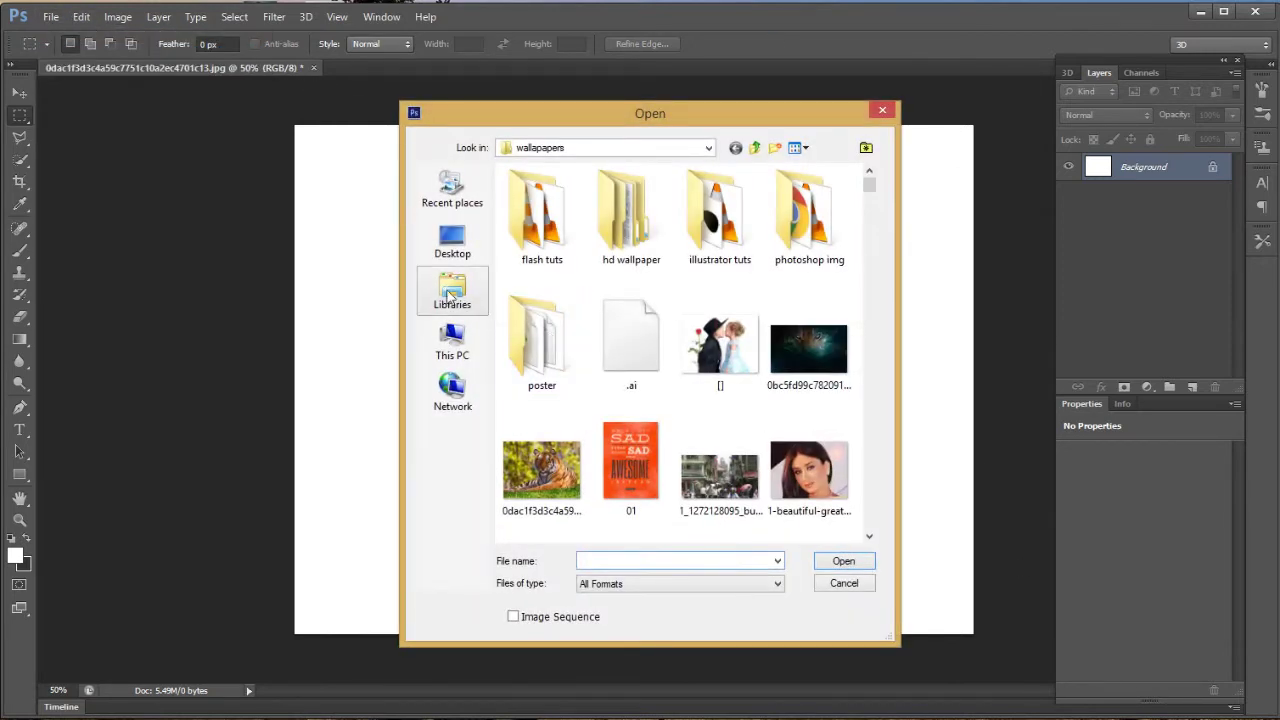
{"action": "left_click", "coordinate": [452, 240]}
{"action": "left_click", "coordinate": [563, 292]}
{"action": "scroll", "coordinate": [566, 400], "scroll_direction": "down", "scroll_amount": 2}
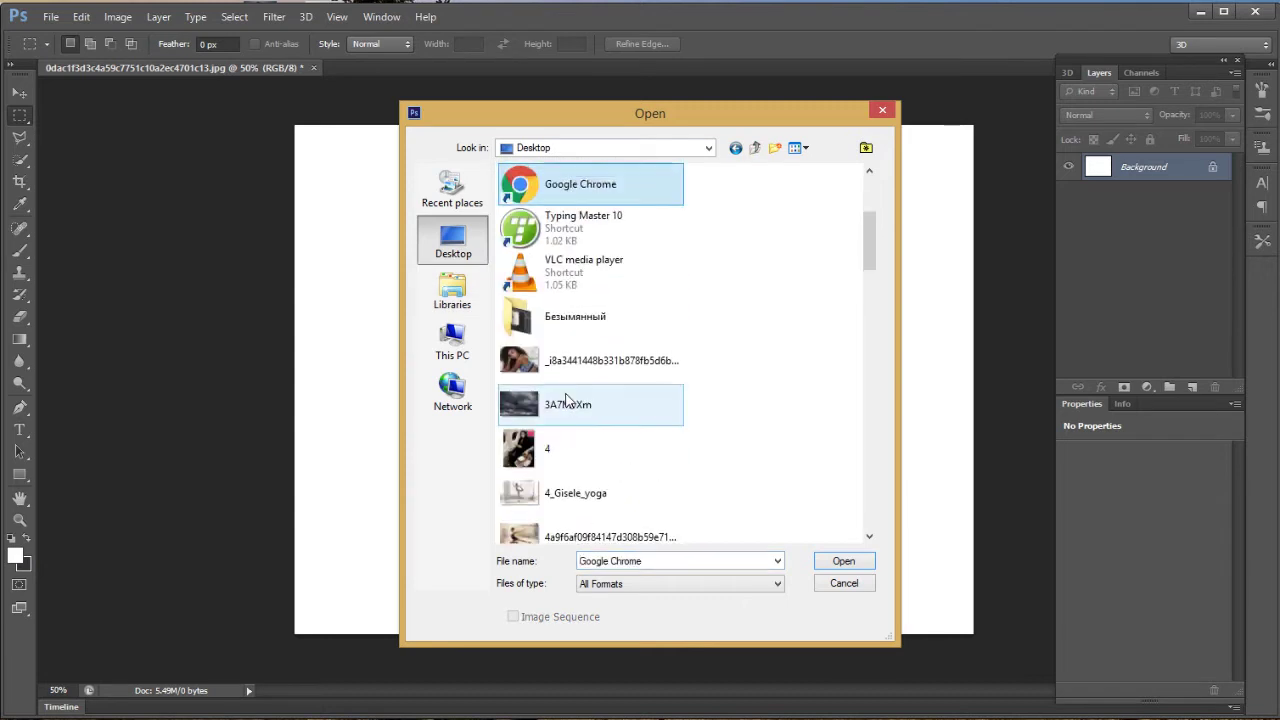
{"action": "scroll", "coordinate": [566, 400], "scroll_direction": "down", "scroll_amount": 3}
{"action": "scroll", "coordinate": [563, 457], "scroll_direction": "down", "scroll_amount": 3}
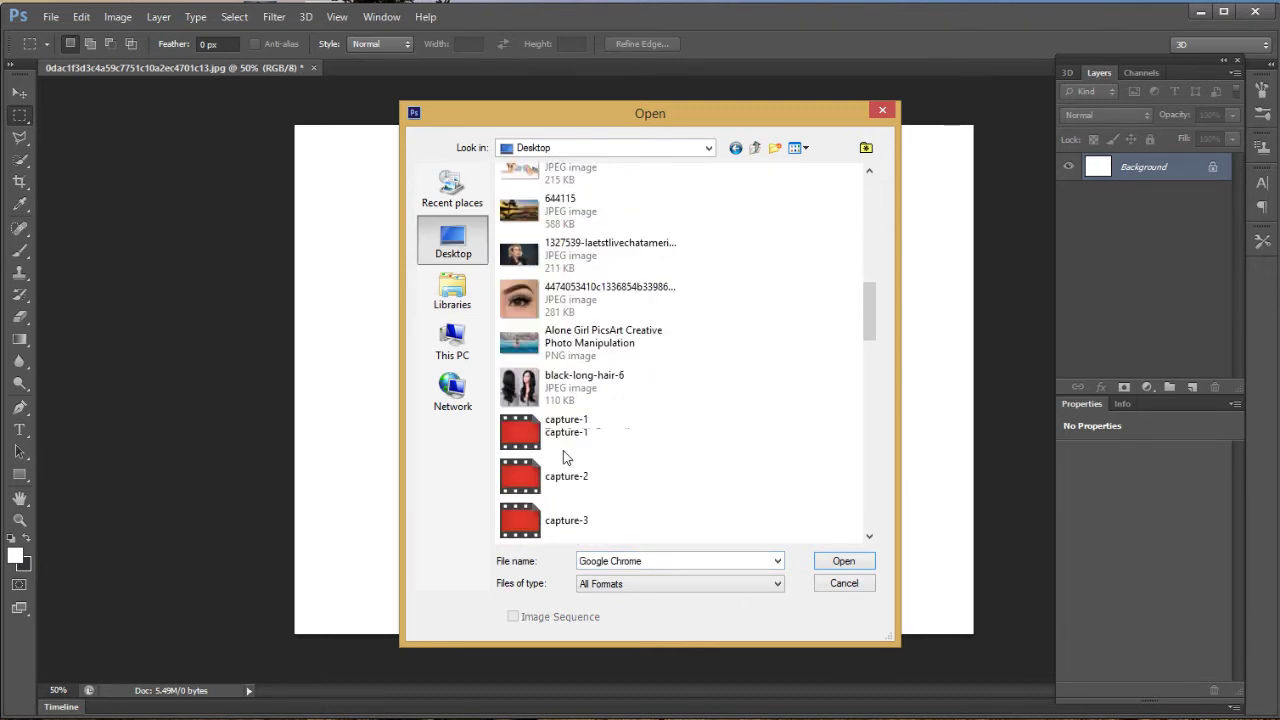
{"action": "scroll", "coordinate": [563, 457], "scroll_direction": "down", "scroll_amount": 2}
{"action": "scroll", "coordinate": [563, 457], "scroll_direction": "down", "scroll_amount": 3}
{"action": "scroll", "coordinate": [563, 457], "scroll_direction": "down", "scroll_amount": 2}
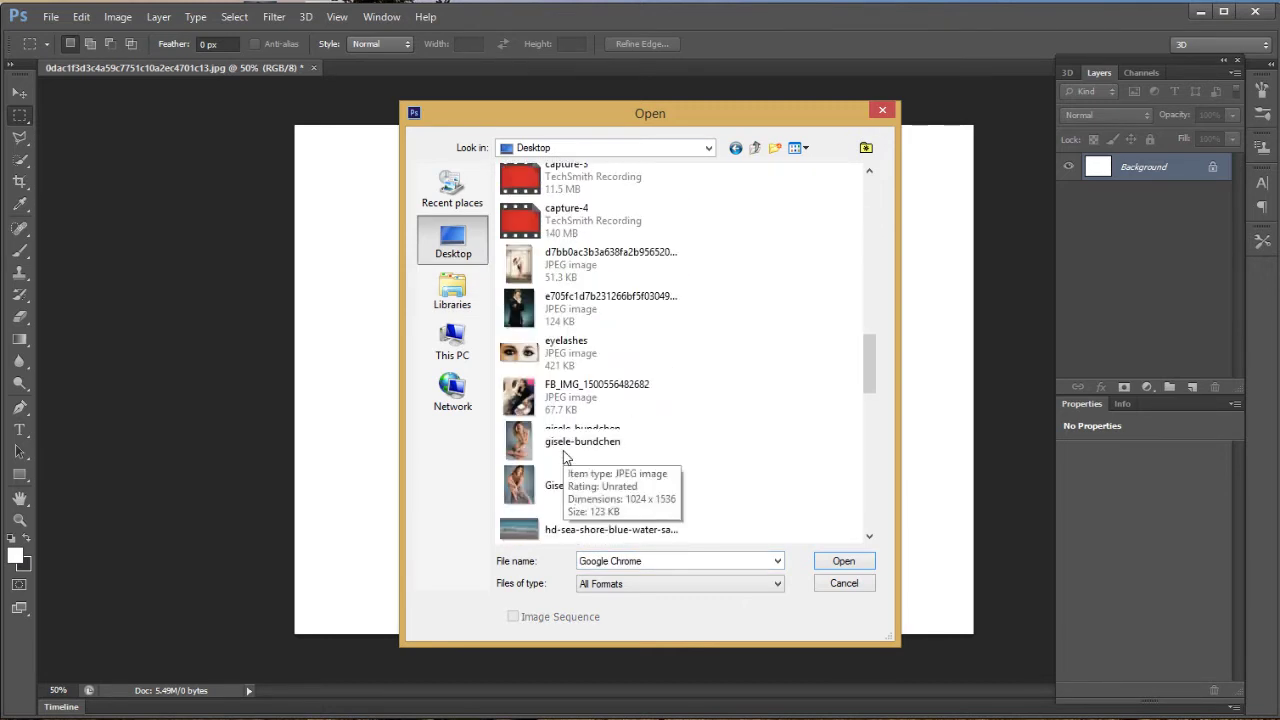
{"action": "scroll", "coordinate": [563, 456], "scroll_direction": "down", "scroll_amount": 3}
{"action": "scroll", "coordinate": [563, 456], "scroll_direction": "down", "scroll_amount": 1}
{"action": "scroll", "coordinate": [563, 456], "scroll_direction": "down", "scroll_amount": 1}
{"action": "scroll", "coordinate": [566, 456], "scroll_direction": "up", "scroll_amount": 1}
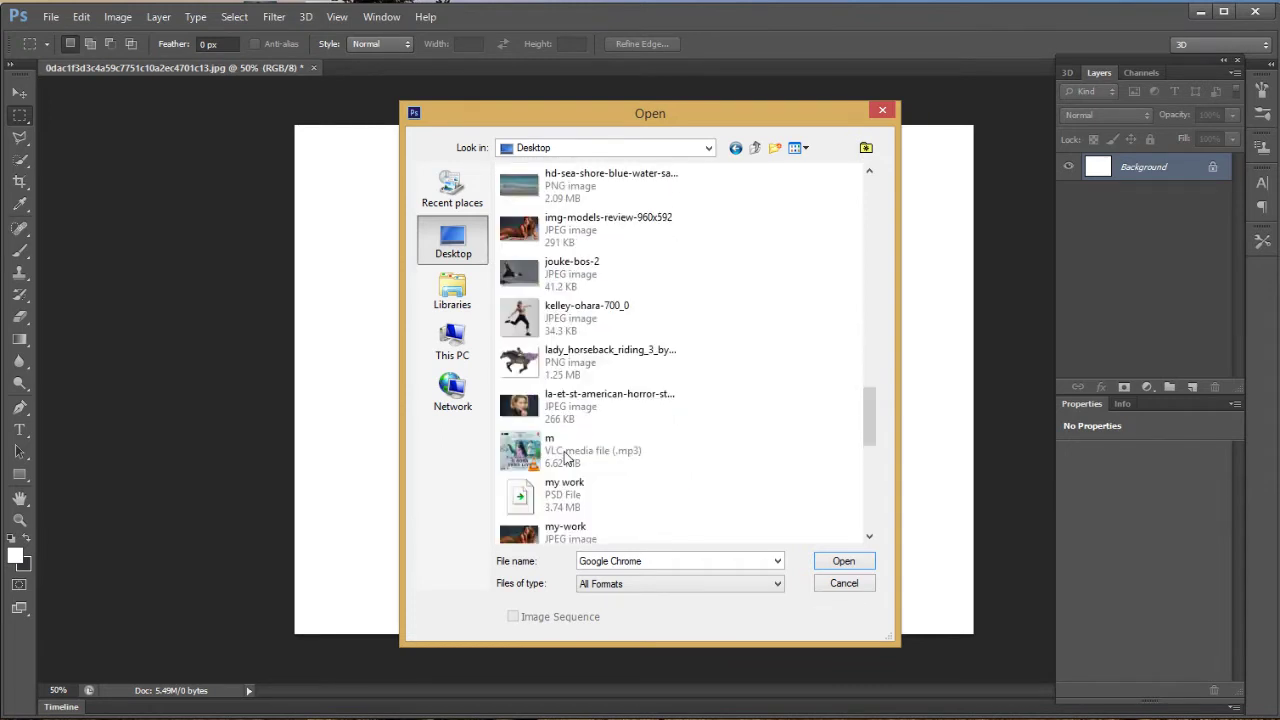
{"action": "scroll", "coordinate": [565, 457], "scroll_direction": "down", "scroll_amount": 3}
{"action": "scroll", "coordinate": [565, 457], "scroll_direction": "down", "scroll_amount": 2}
{"action": "scroll", "coordinate": [566, 458], "scroll_direction": "down", "scroll_amount": 5}
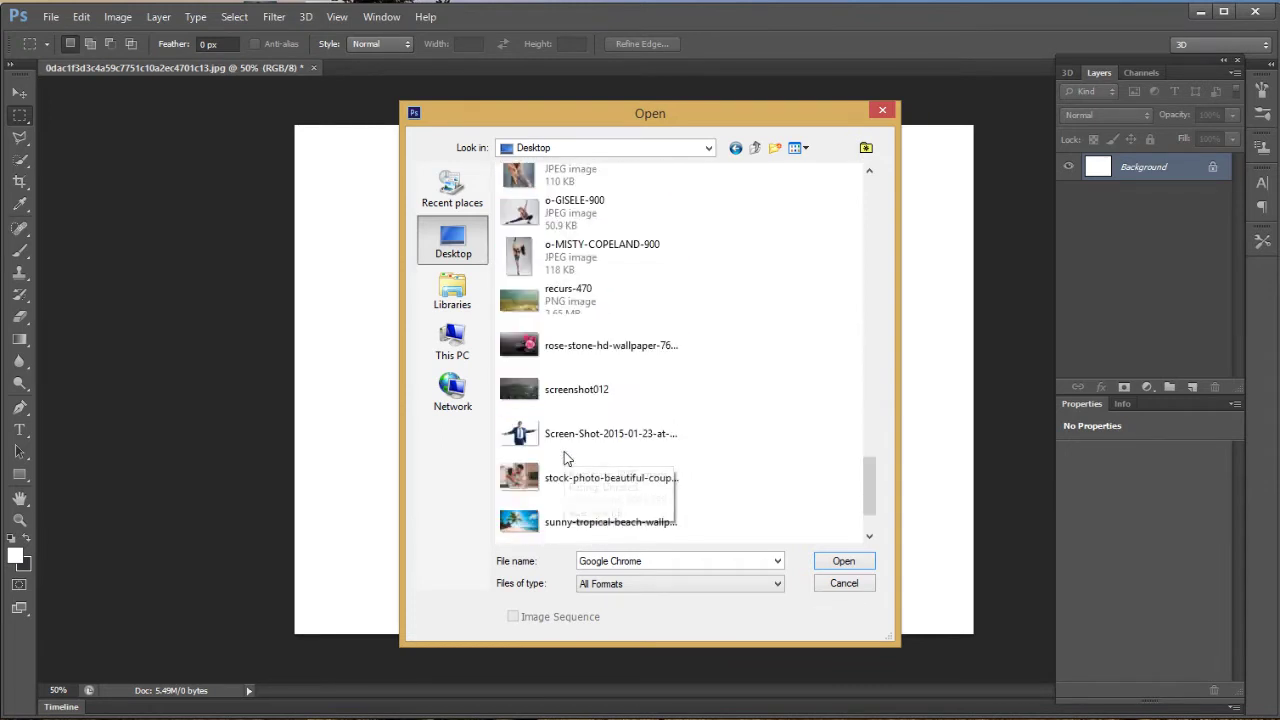
{"action": "scroll", "coordinate": [565, 460], "scroll_direction": "down", "scroll_amount": 2}
{"action": "left_click", "coordinate": [557, 522]}
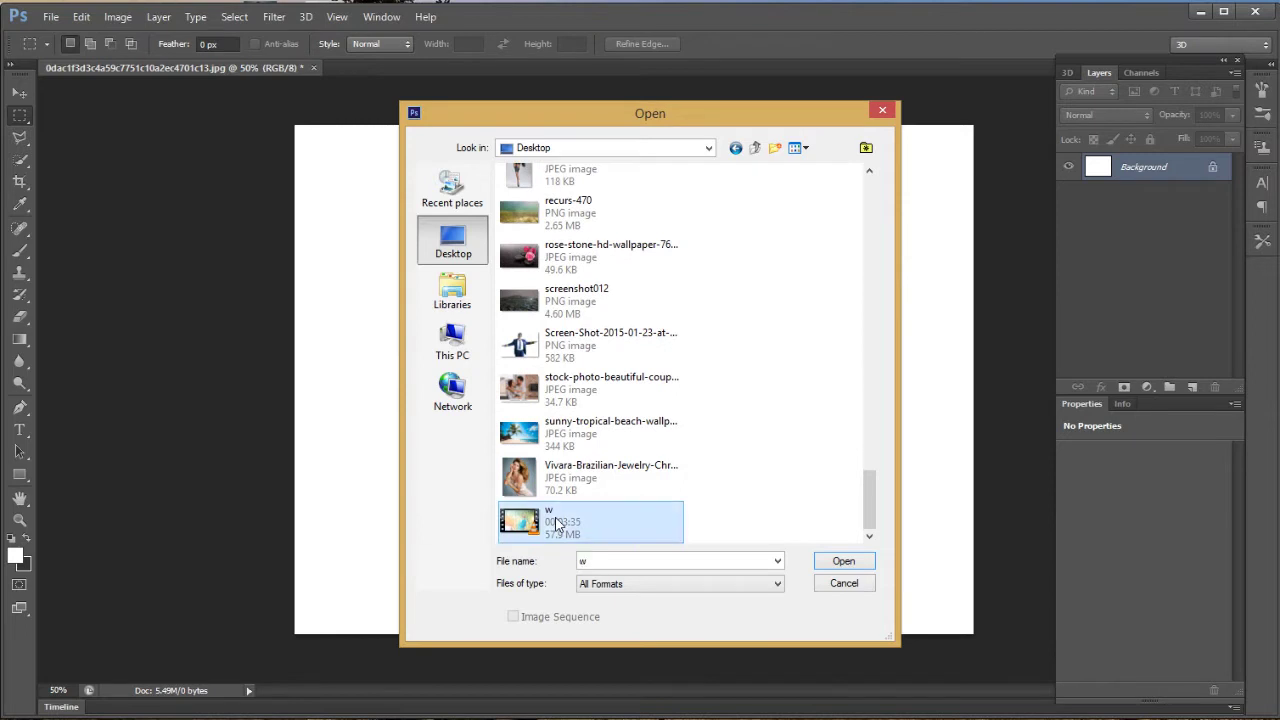
{"action": "left_click", "coordinate": [580, 300]}
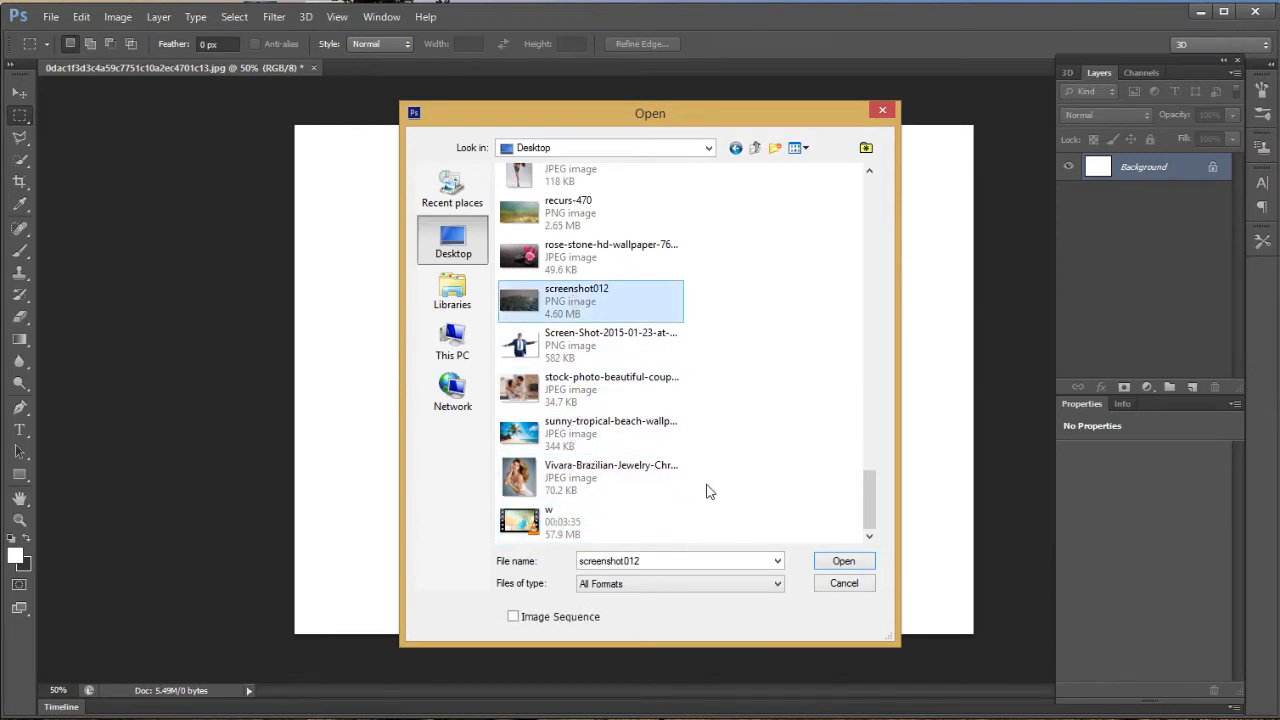
{"action": "left_click", "coordinate": [853, 566]}
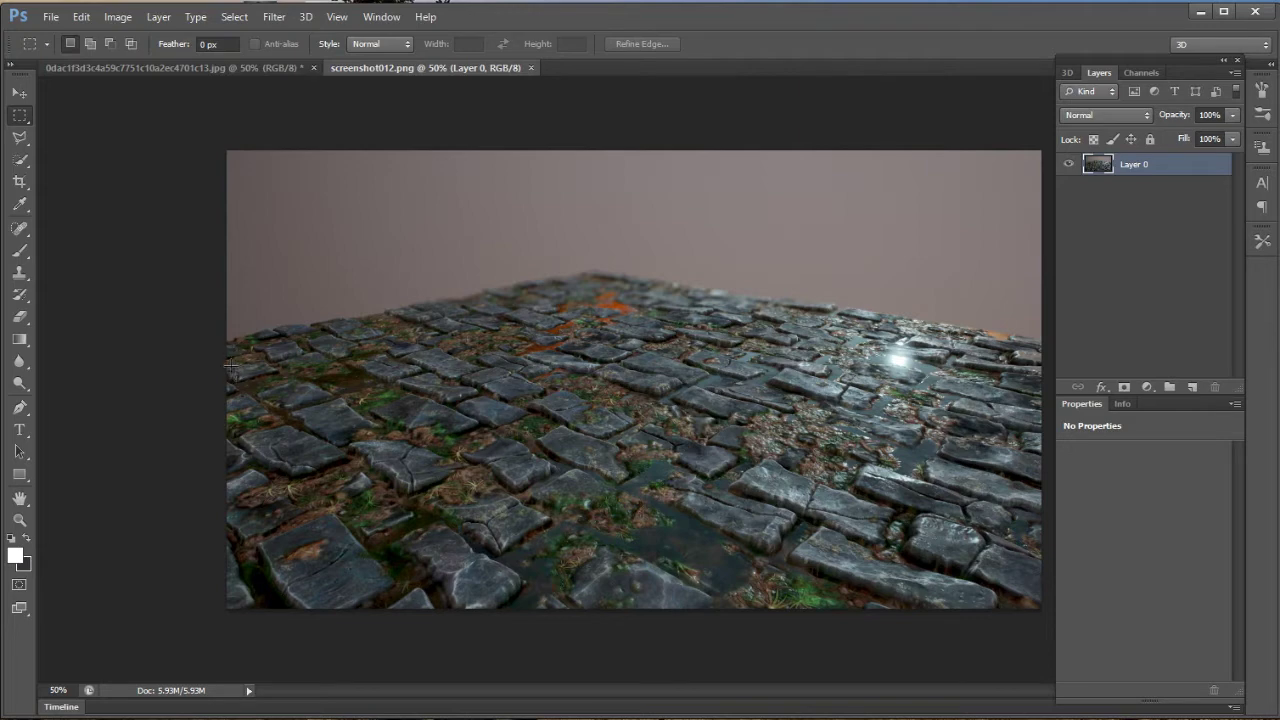
Copy the lower cobblestone area into the white document as a new layer.
{"action": "mouse_move", "coordinate": [230, 367]}
{"action": "left_mouse_down"}
{"action": "mouse_move", "coordinate": [1030, 562]}
{"action": "mouse_move", "coordinate": [1040, 577]}
{"action": "left_mouse_up"}
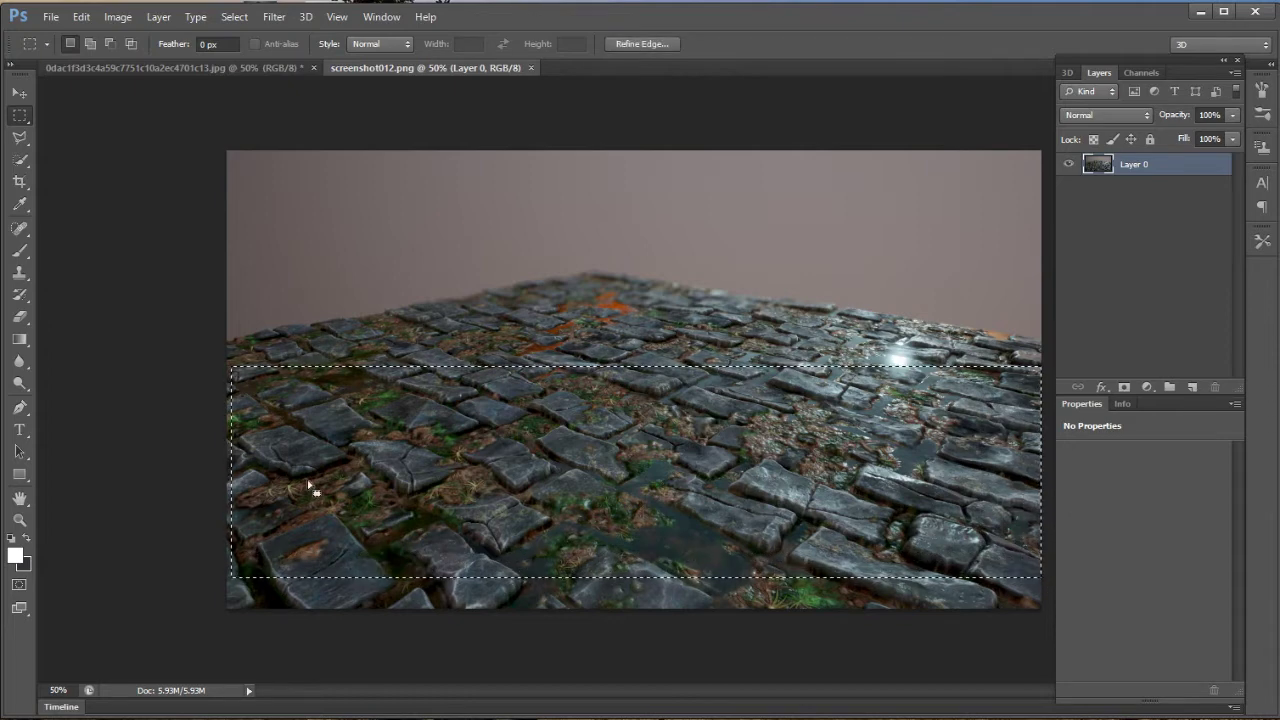
{"action": "left_click", "coordinate": [19, 92]}
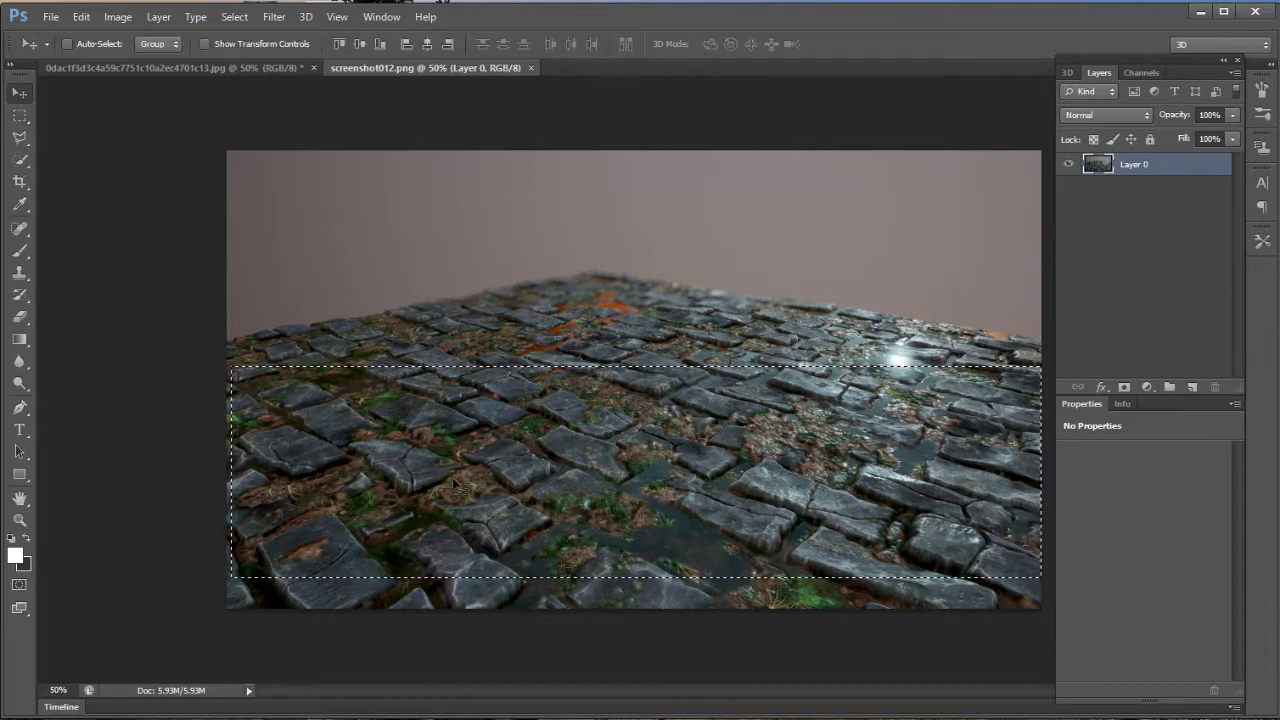
{"action": "mouse_move", "coordinate": [448, 414]}
{"action": "left_mouse_down"}
{"action": "mouse_move", "coordinate": [426, 362]}
{"action": "mouse_move", "coordinate": [507, 447]}
{"action": "mouse_move", "coordinate": [514, 526]}
{"action": "mouse_move", "coordinate": [573, 540]}
{"action": "mouse_move", "coordinate": [561, 538]}
{"action": "left_mouse_up"}
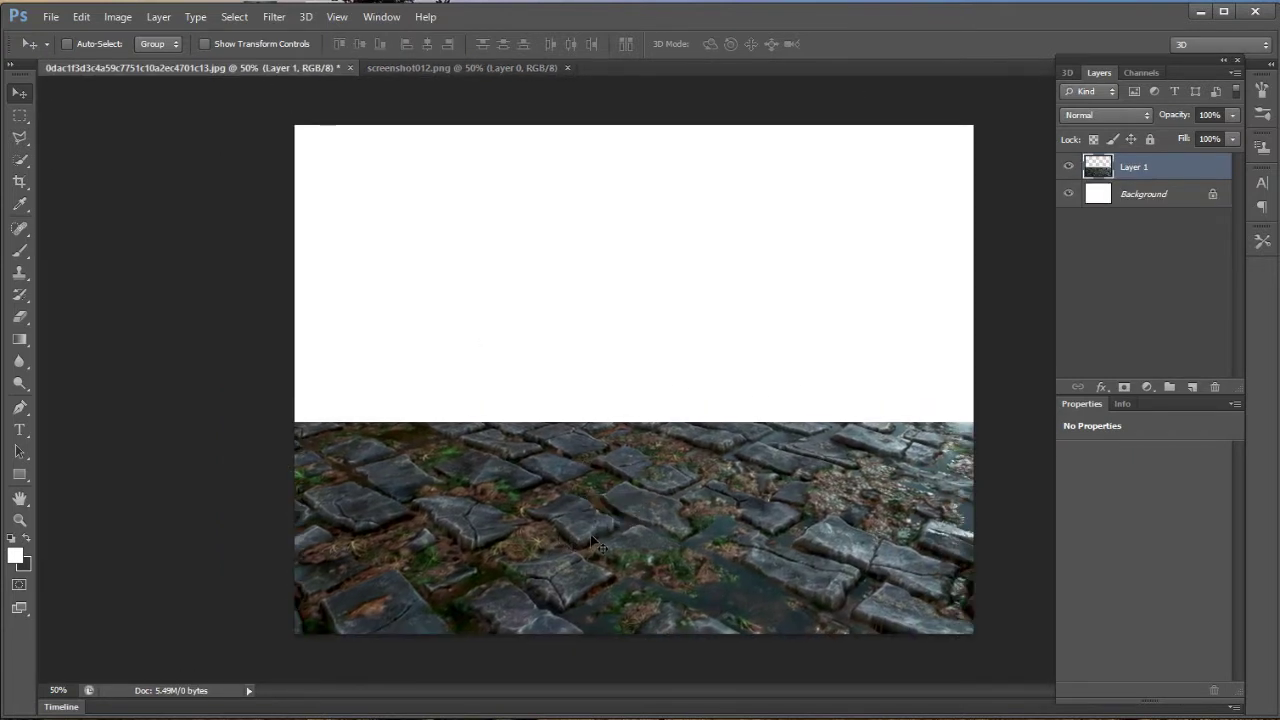
Squash the cobblestone layer to about 50% height as a bottom strip.
{"action": "key", "text": "ctrl+t"}
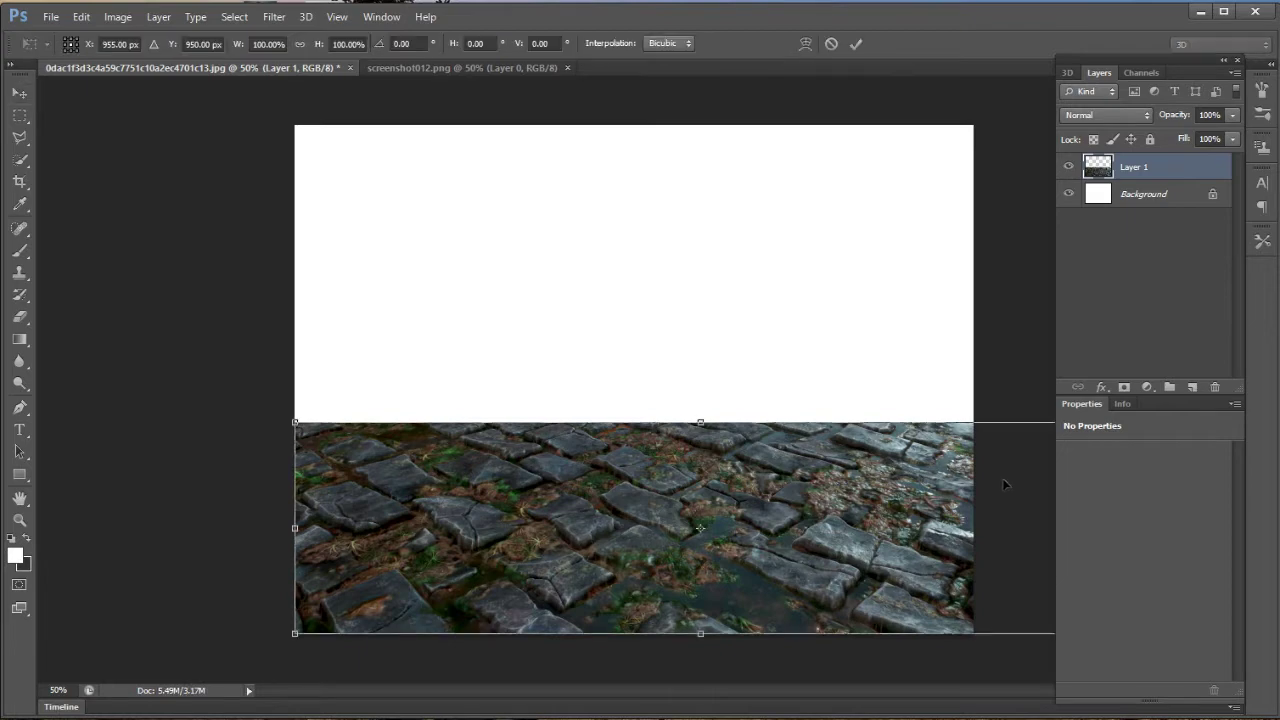
{"action": "left_click_drag", "start_coordinate": [702, 418], "coordinate": [700, 527]}
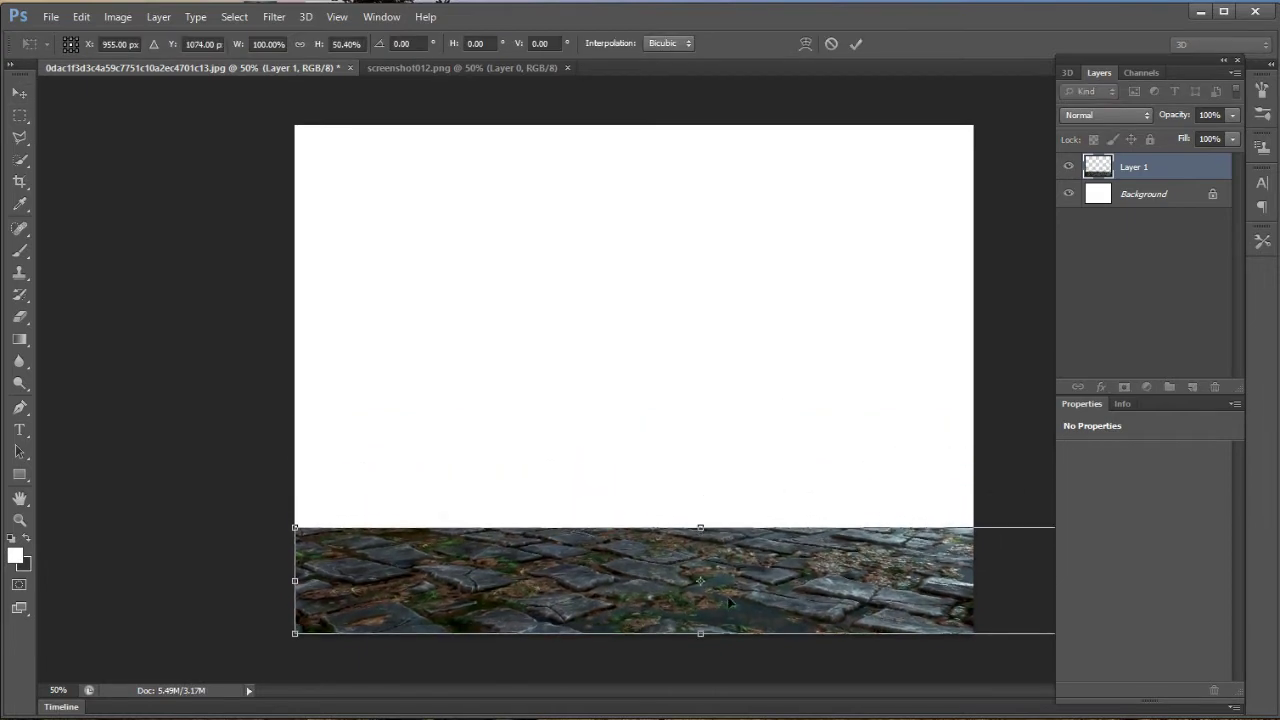
{"action": "left_click_drag", "start_coordinate": [729, 596], "coordinate": [727, 594]}
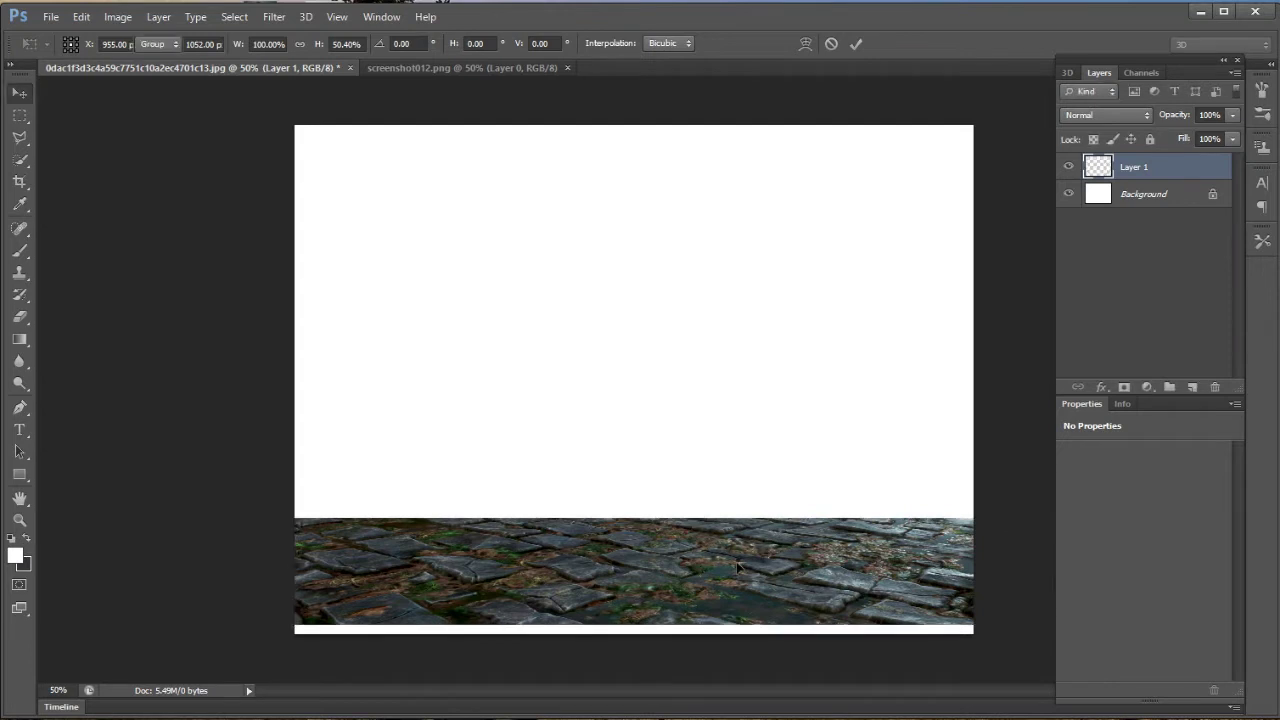
{"action": "key", "text": "Return"}
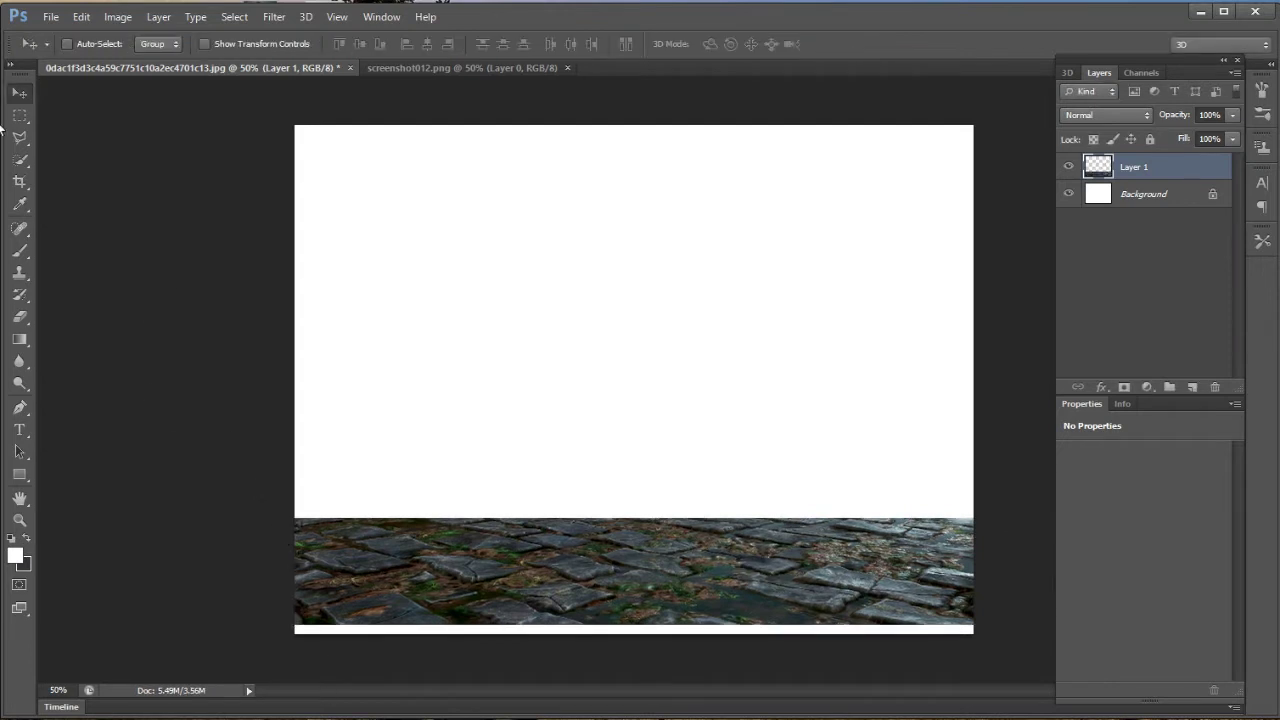
Fill the thin white strip at the canvas bottom with the dark colour.
{"action": "left_click", "coordinate": [20, 115]}
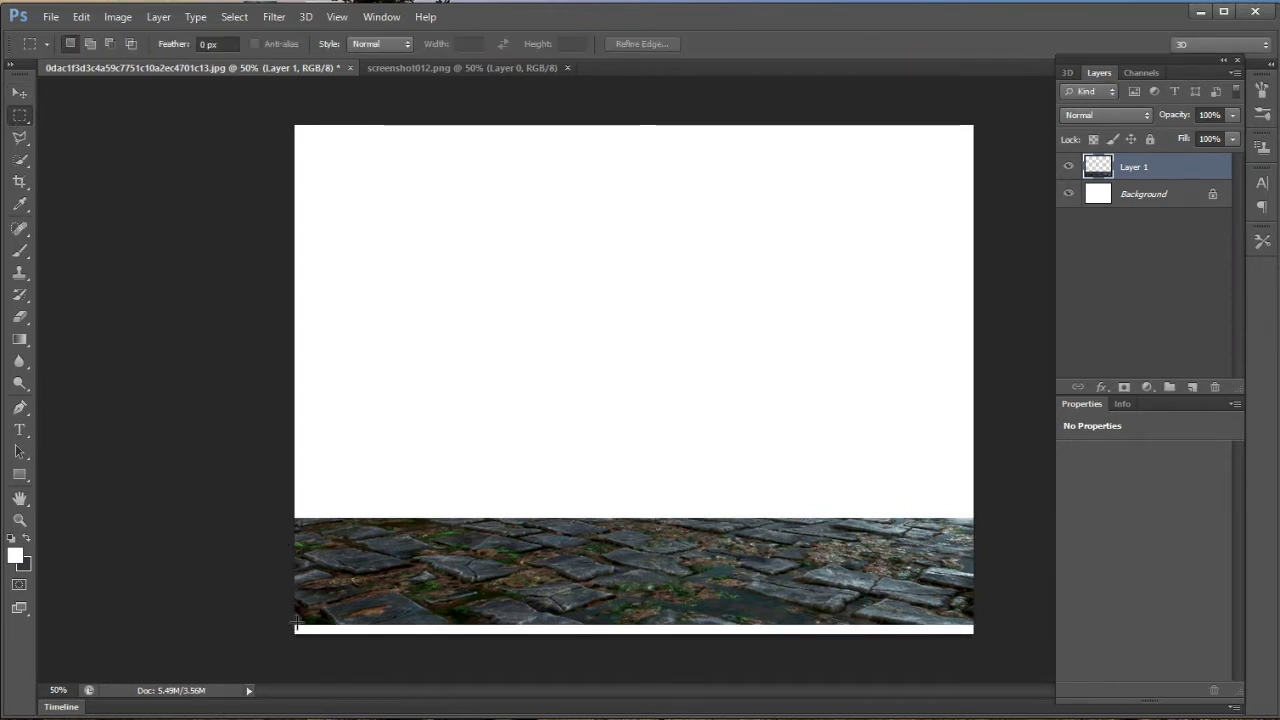
{"action": "left_click_drag", "start_coordinate": [296, 625], "coordinate": [980, 636]}
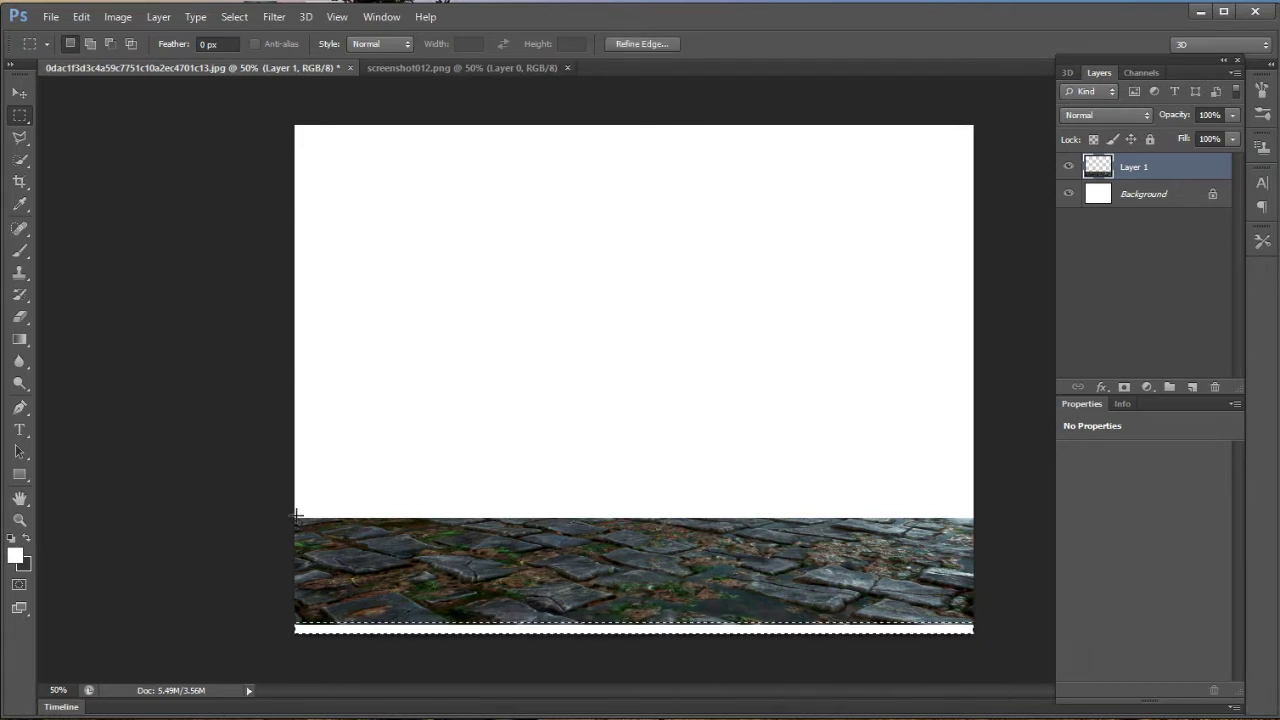
{"action": "left_click", "coordinate": [27, 540]}
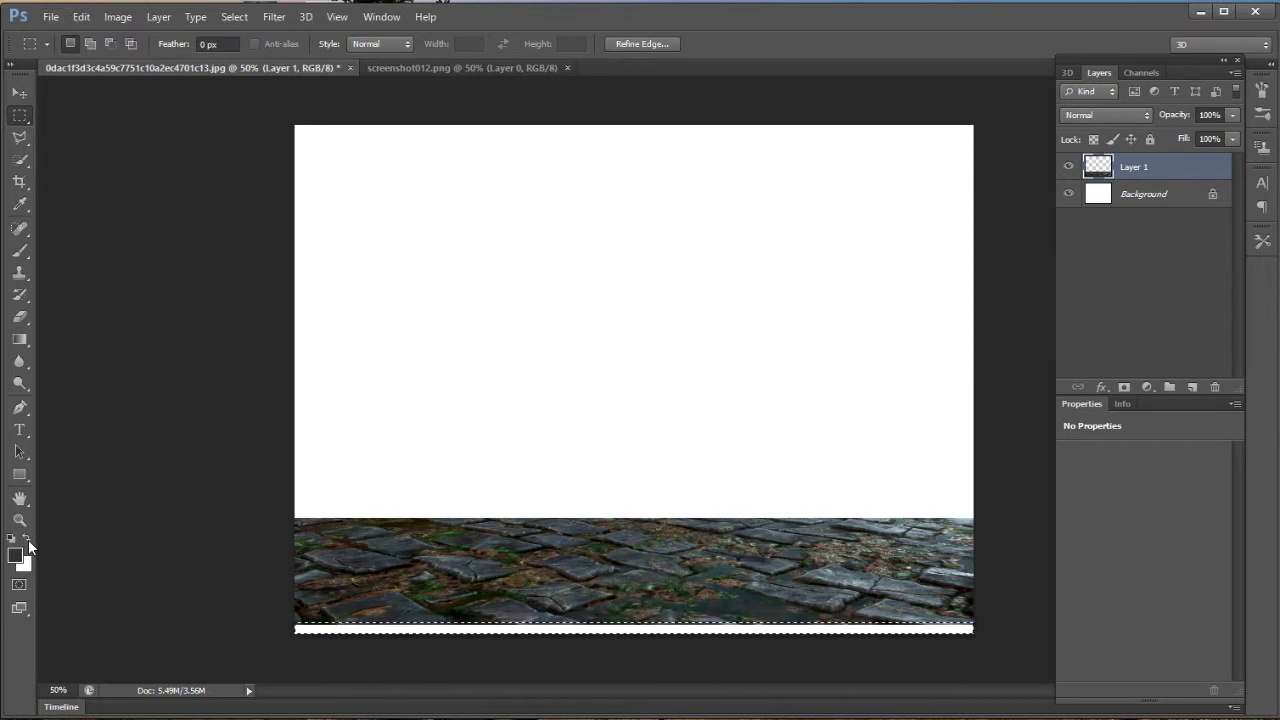
{"action": "key", "text": "alt+BackSpace"}
Apply the Texture > Patchwork filter to the strip, then deselect.
{"action": "left_click", "coordinate": [275, 17]}
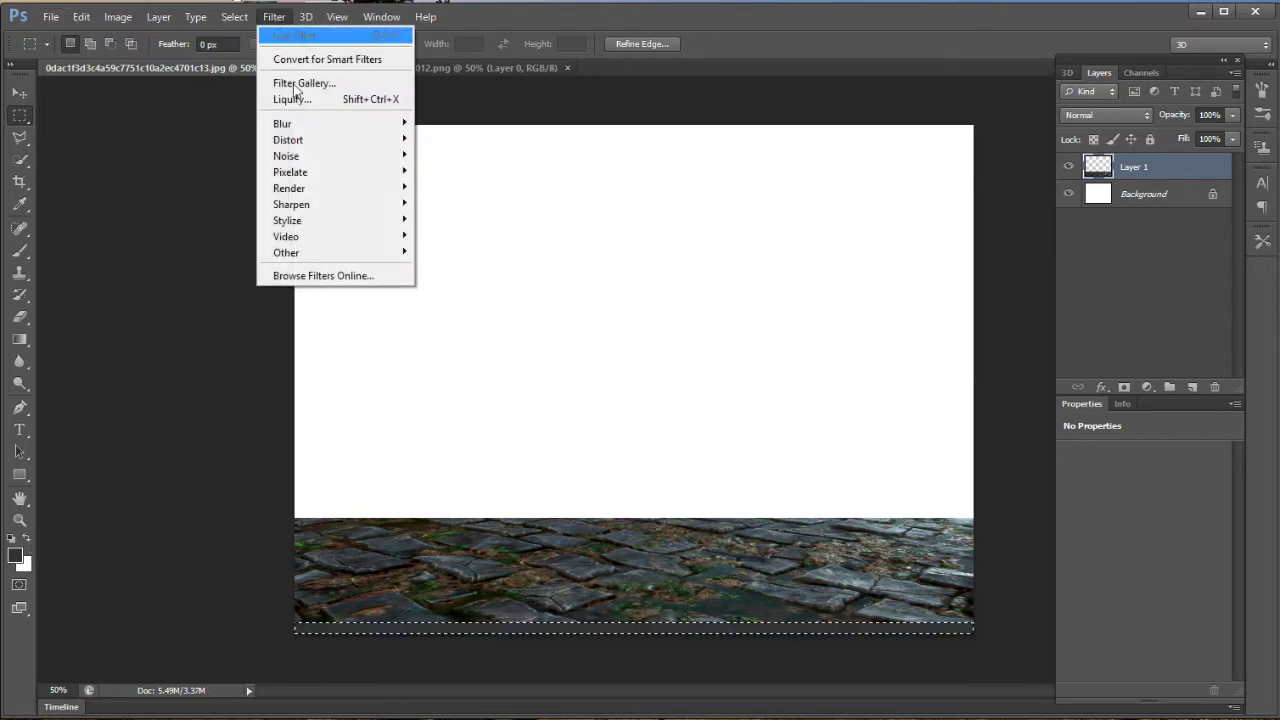
{"action": "left_click", "coordinate": [302, 82]}
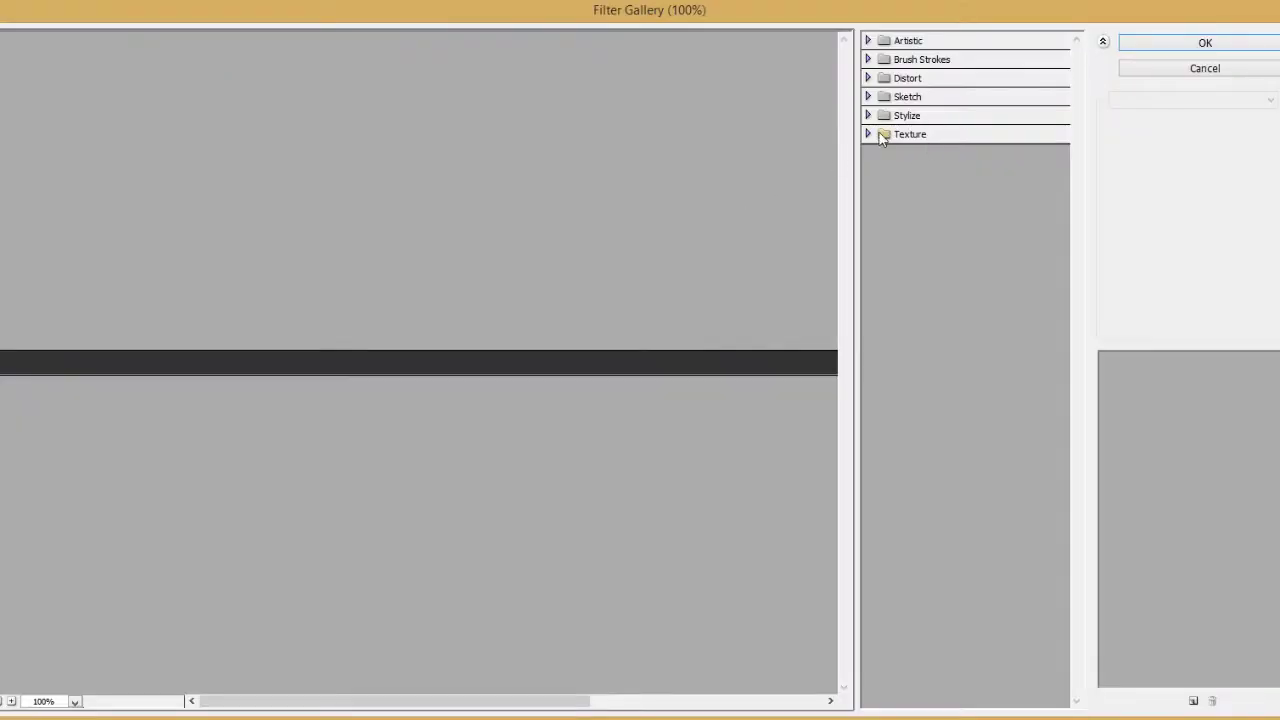
{"action": "left_click", "coordinate": [883, 134]}
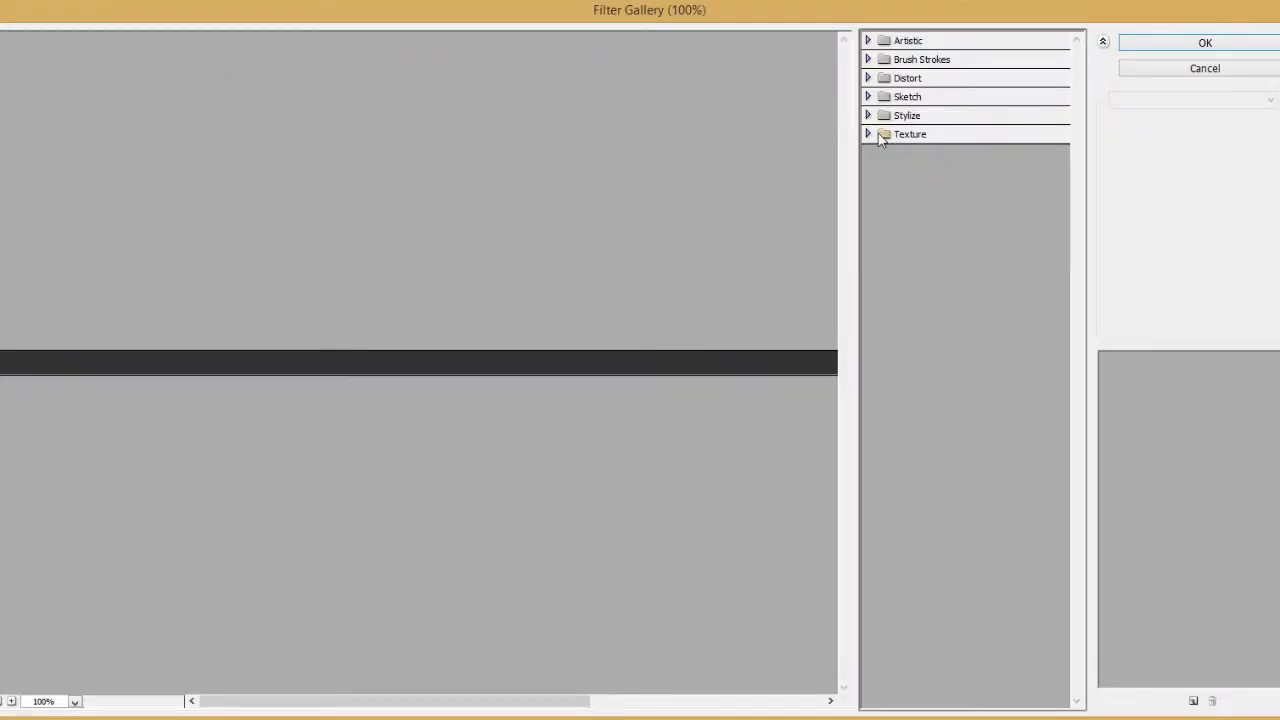
{"action": "left_click", "coordinate": [880, 134]}
{"action": "left_click", "coordinate": [965, 162]}
{"action": "left_click", "coordinate": [1020, 165]}
{"action": "left_click", "coordinate": [1022, 222]}
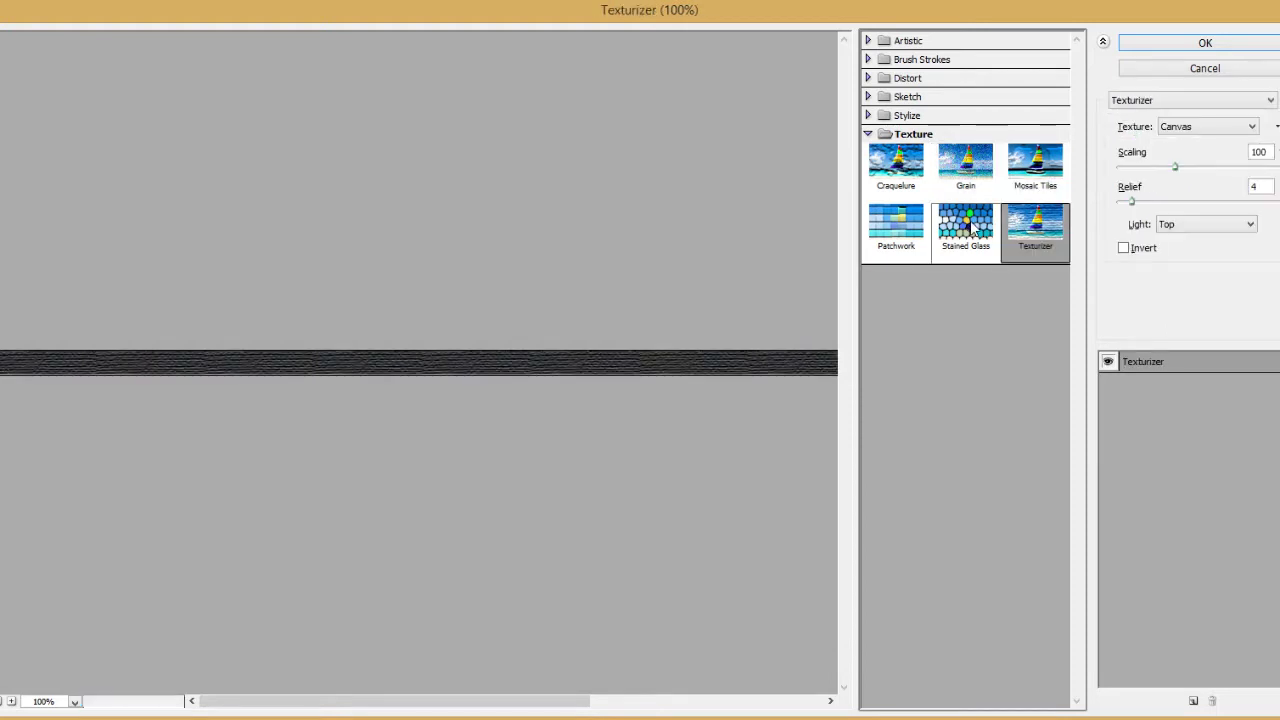
{"action": "left_click", "coordinate": [970, 228]}
{"action": "left_click", "coordinate": [892, 232]}
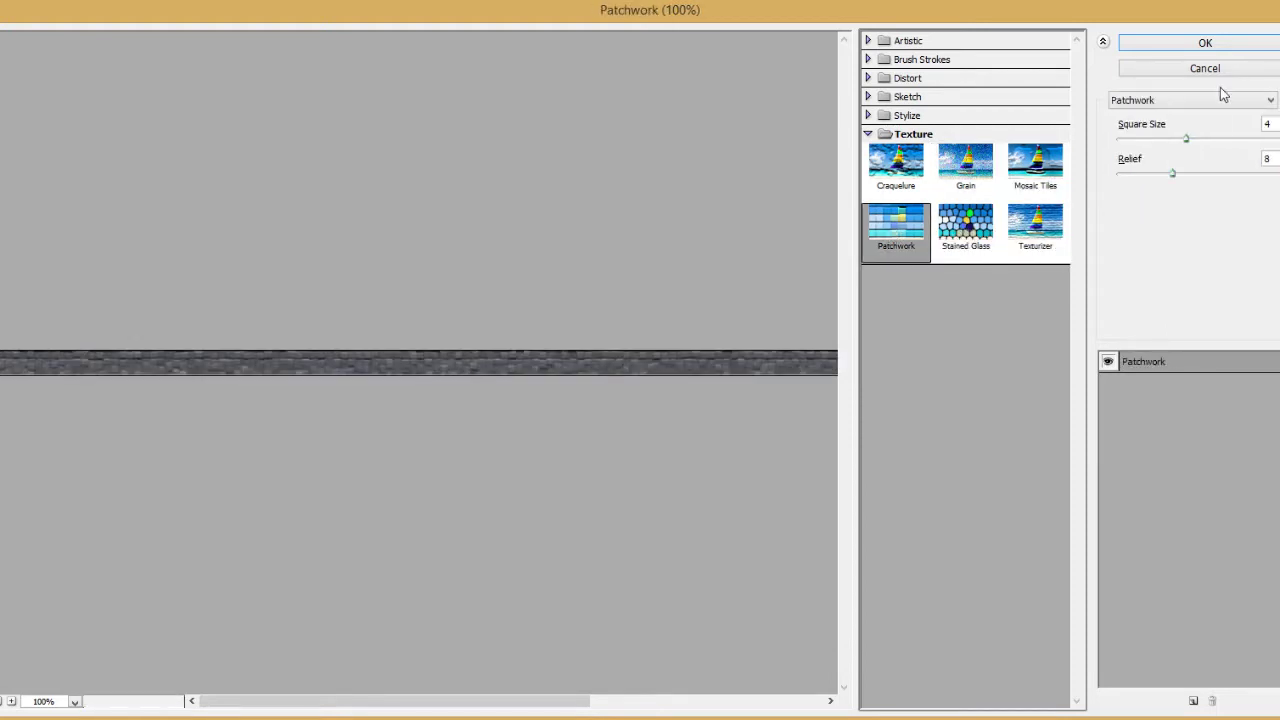
{"action": "left_click", "coordinate": [1200, 45]}
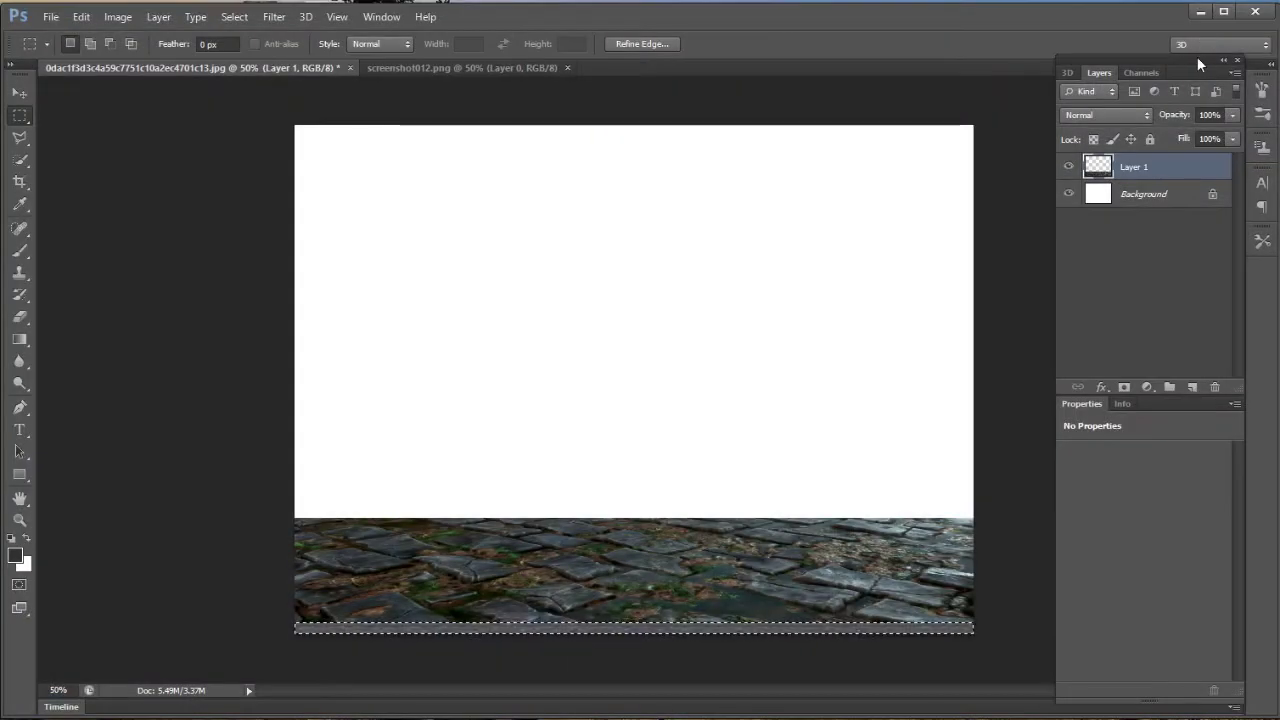
{"action": "key", "text": "ctrl+d"}
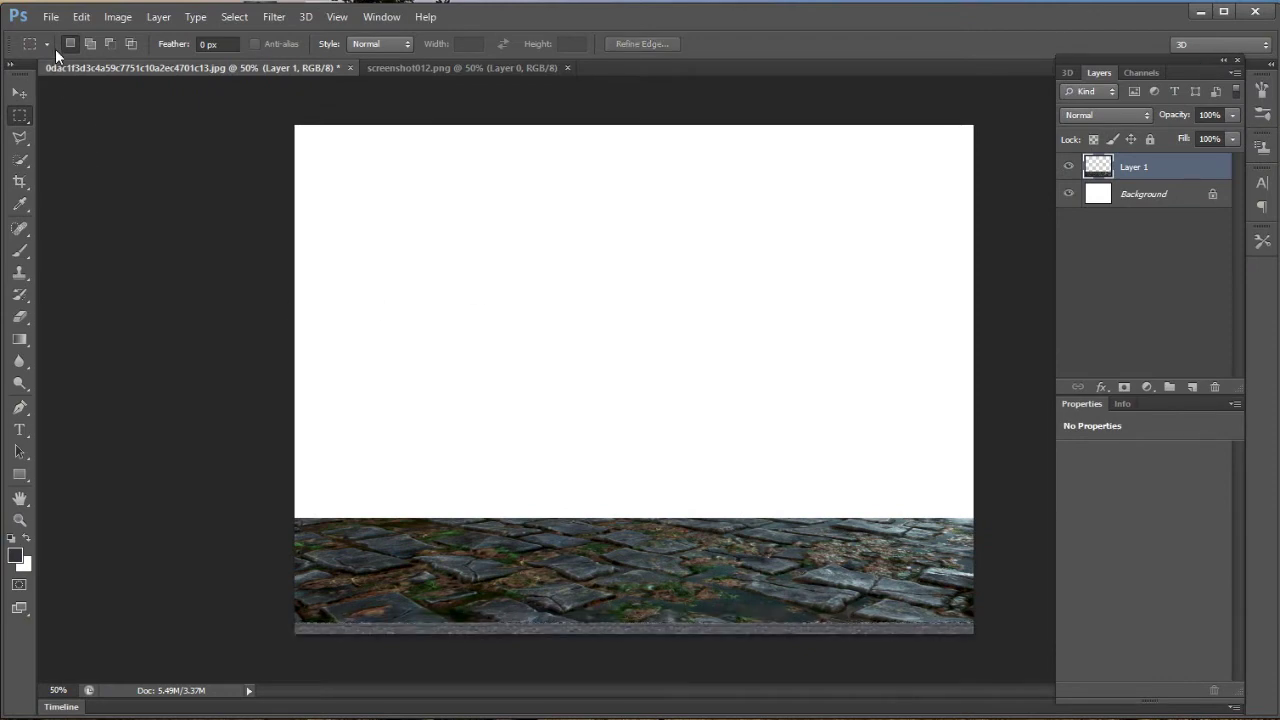
Open Alone Girl PicsArt Creative Photo Manipulation.png, the girl-on-barrel sea scene.
{"action": "left_click", "coordinate": [45, 17]}
{"action": "left_click", "coordinate": [50, 51]}
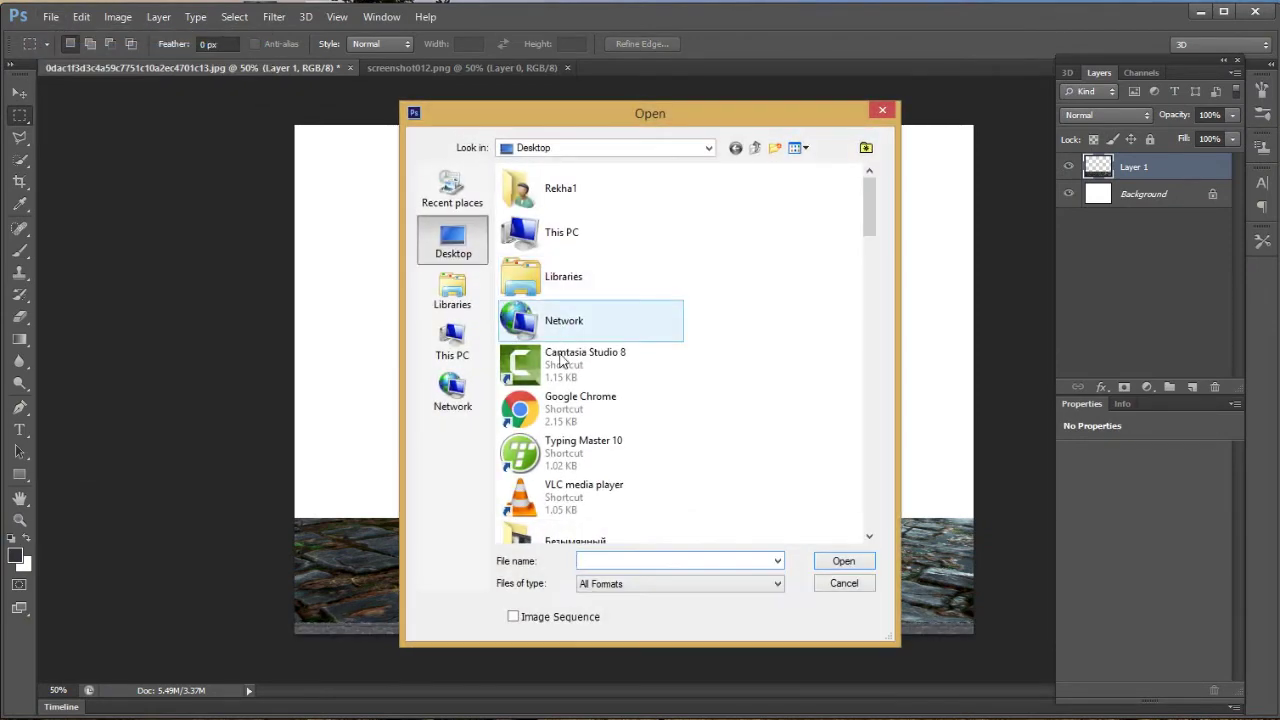
{"action": "left_click", "coordinate": [558, 364]}
{"action": "scroll", "coordinate": [558, 424], "scroll_direction": "down", "scroll_amount": 5}
{"action": "scroll", "coordinate": [558, 424], "scroll_direction": "down", "scroll_amount": 3}
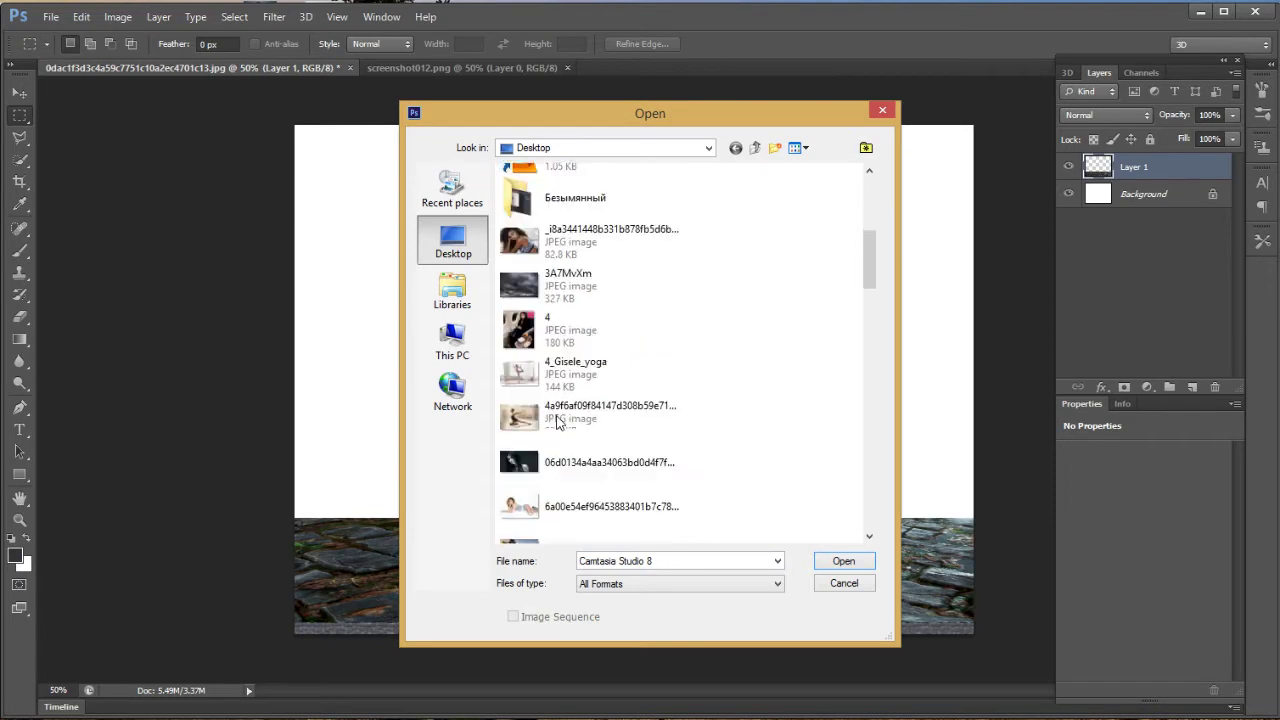
{"action": "scroll", "coordinate": [558, 424], "scroll_direction": "down", "scroll_amount": 3}
{"action": "scroll", "coordinate": [558, 424], "scroll_direction": "down", "scroll_amount": 2}
{"action": "left_click", "coordinate": [600, 335]}
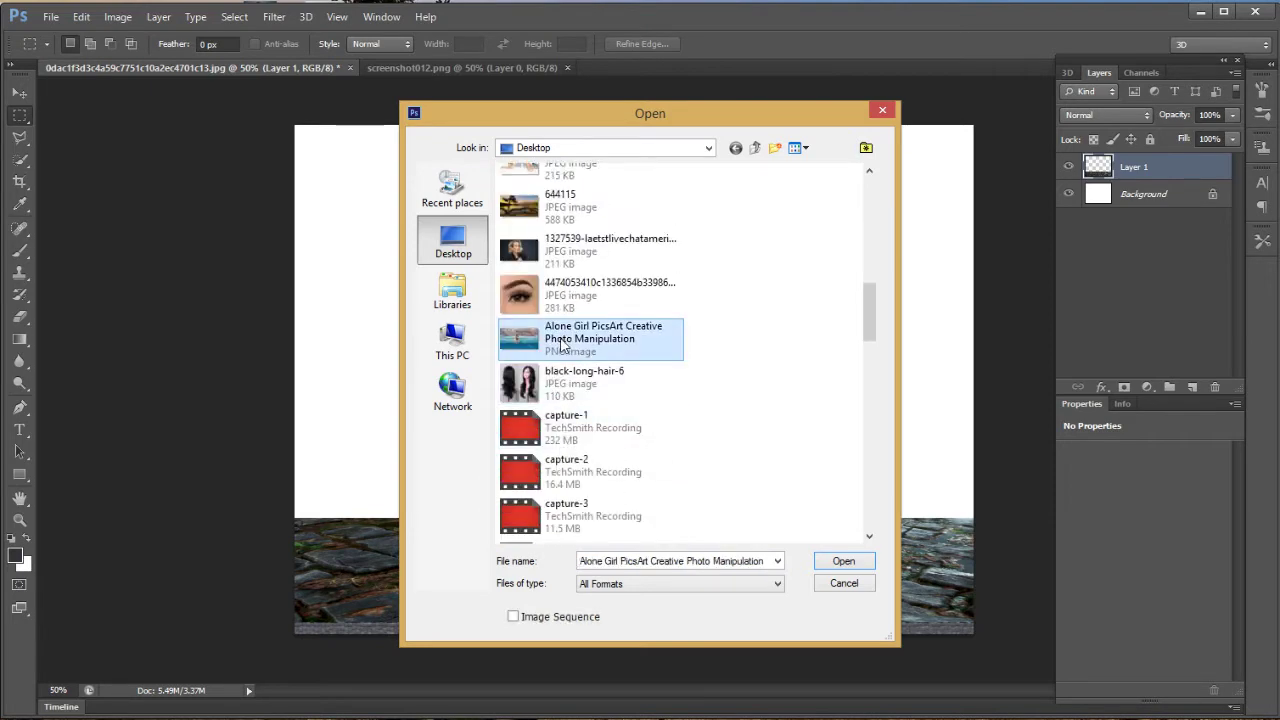
{"action": "left_click", "coordinate": [845, 561]}
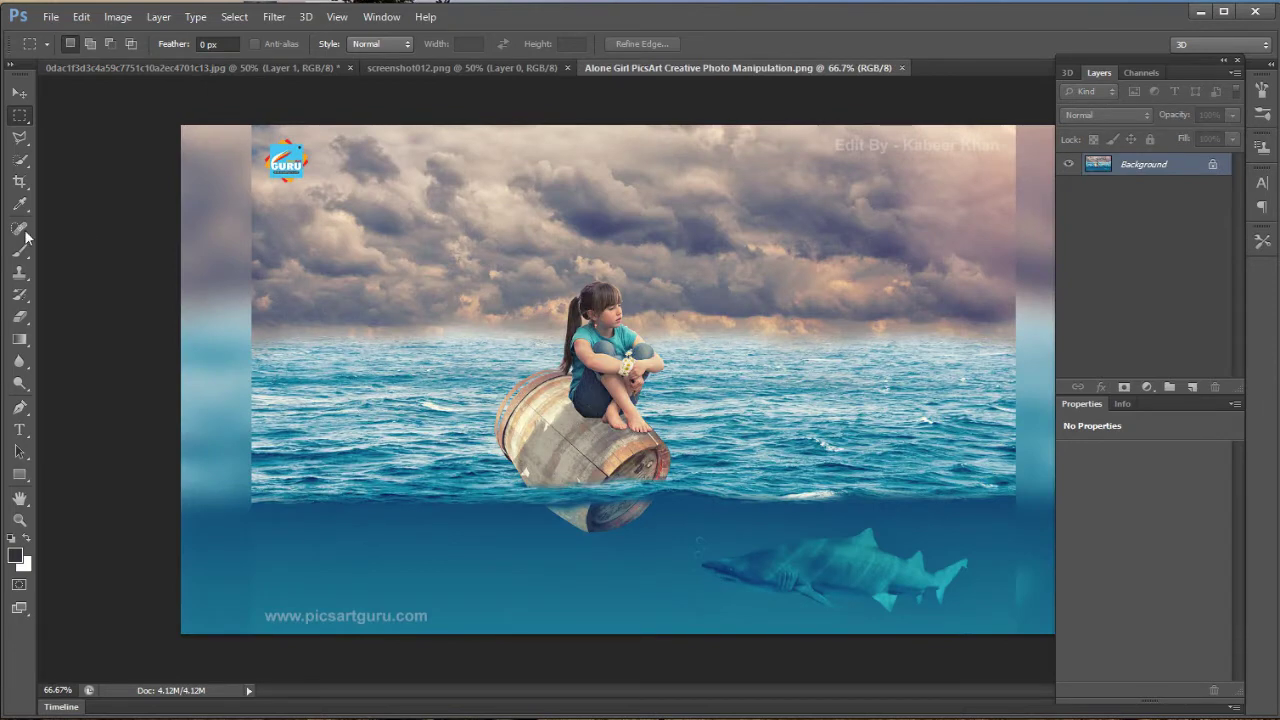
Clone-stamp sampled sea and sky over the girl and the barrel.
{"action": "left_click", "coordinate": [19, 272]}
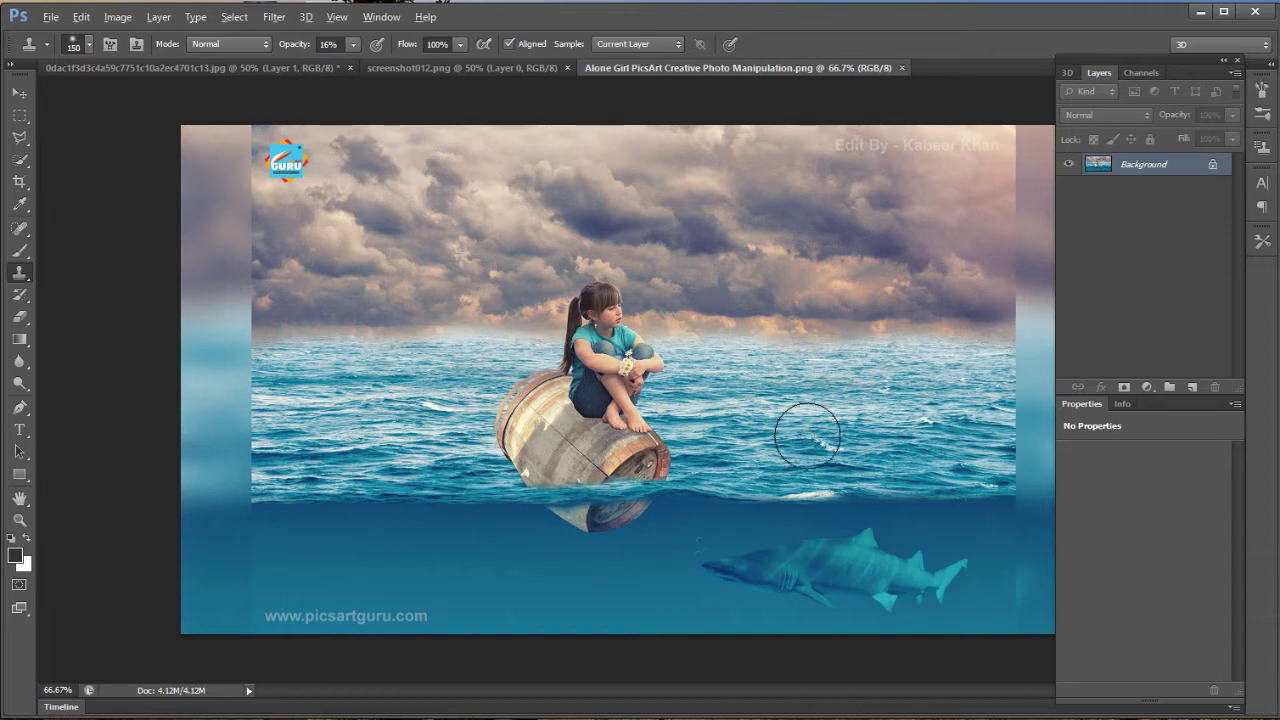
{"action": "left_click_drag", "start_coordinate": [625, 408], "coordinate": [548, 420]}
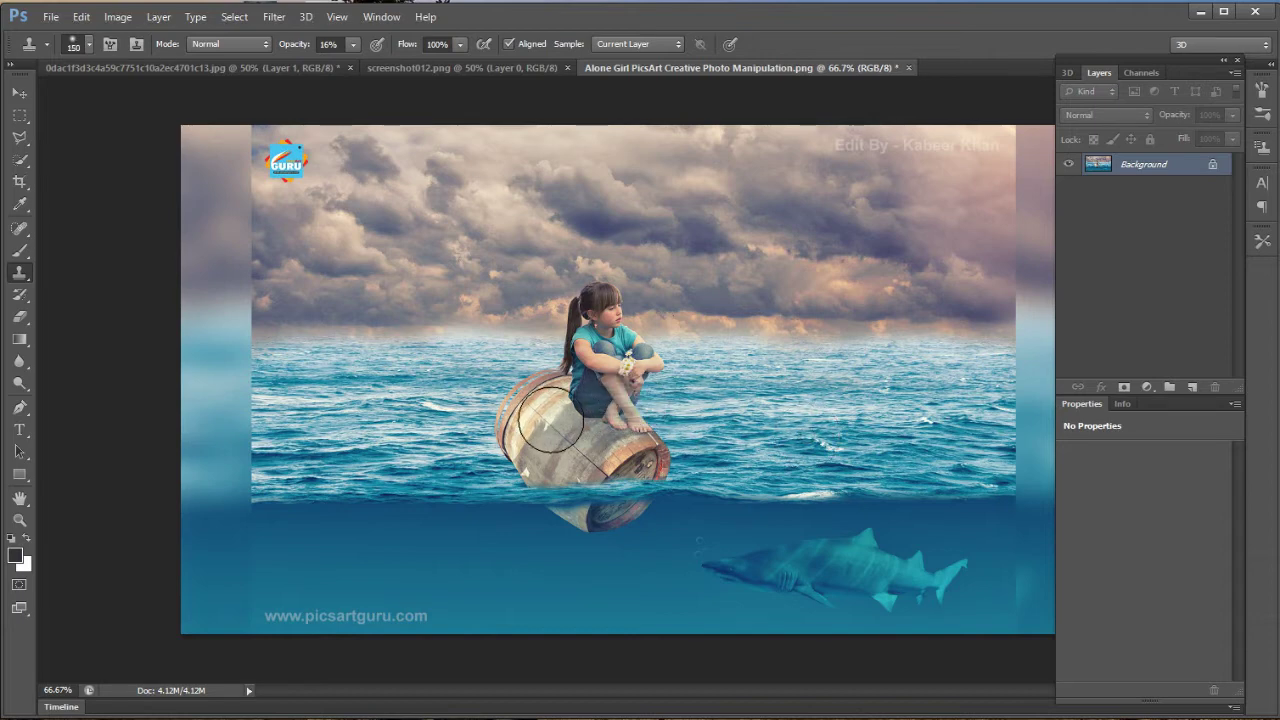
{"action": "left_click_drag", "start_coordinate": [737, 429], "coordinate": [706, 417]}
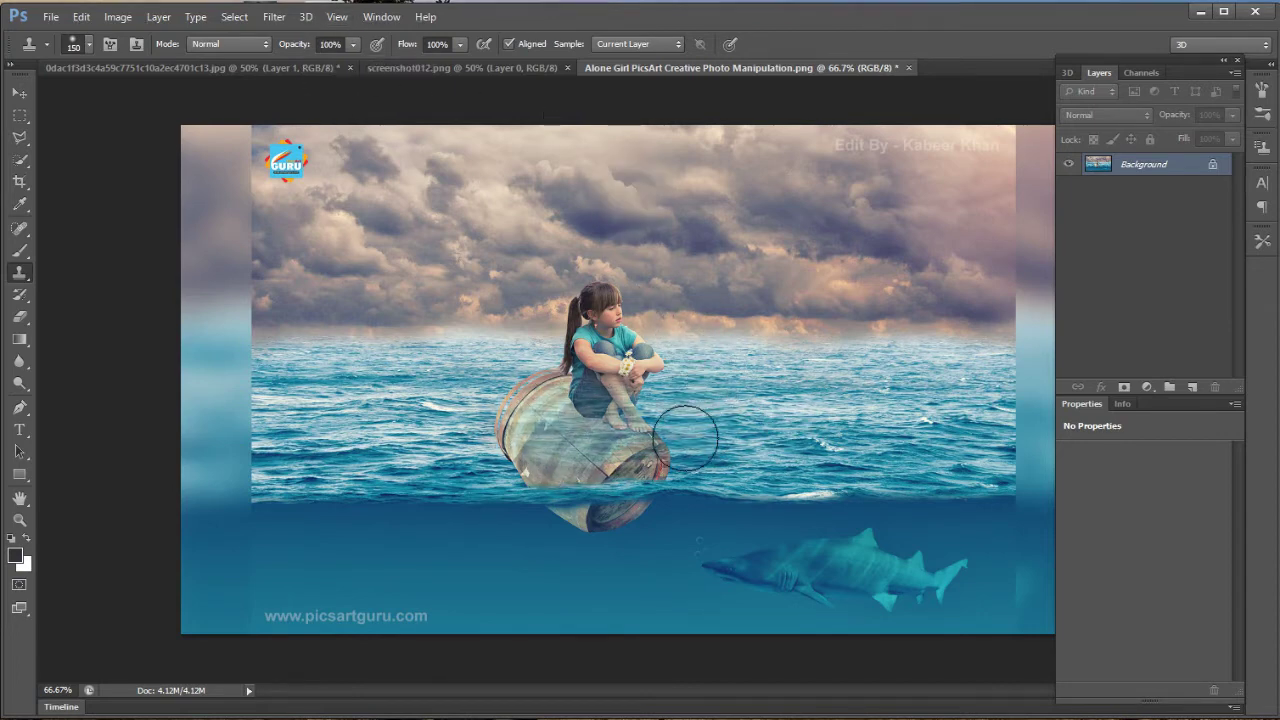
{"action": "mouse_move", "coordinate": [686, 429]}
{"action": "left_mouse_down"}
{"action": "mouse_move", "coordinate": [500, 423]}
{"action": "mouse_move", "coordinate": [640, 371]}
{"action": "mouse_move", "coordinate": [517, 374]}
{"action": "mouse_move", "coordinate": [580, 415]}
{"action": "mouse_move", "coordinate": [563, 409]}
{"action": "mouse_move", "coordinate": [666, 443]}
{"action": "mouse_move", "coordinate": [598, 459]}
{"action": "mouse_move", "coordinate": [500, 434]}
{"action": "mouse_move", "coordinate": [571, 449]}
{"action": "mouse_move", "coordinate": [549, 466]}
{"action": "mouse_move", "coordinate": [519, 454]}
{"action": "mouse_move", "coordinate": [474, 423]}
{"action": "mouse_move", "coordinate": [600, 423]}
{"action": "mouse_move", "coordinate": [529, 371]}
{"action": "mouse_move", "coordinate": [549, 383]}
{"action": "mouse_move", "coordinate": [529, 371]}
{"action": "mouse_move", "coordinate": [543, 366]}
{"action": "mouse_move", "coordinate": [623, 363]}
{"action": "mouse_move", "coordinate": [663, 386]}
{"action": "mouse_move", "coordinate": [625, 416]}
{"action": "mouse_move", "coordinate": [480, 440]}
{"action": "mouse_move", "coordinate": [493, 391]}
{"action": "mouse_move", "coordinate": [577, 429]}
{"action": "mouse_move", "coordinate": [420, 424]}
{"action": "mouse_move", "coordinate": [483, 453]}
{"action": "left_mouse_up"}
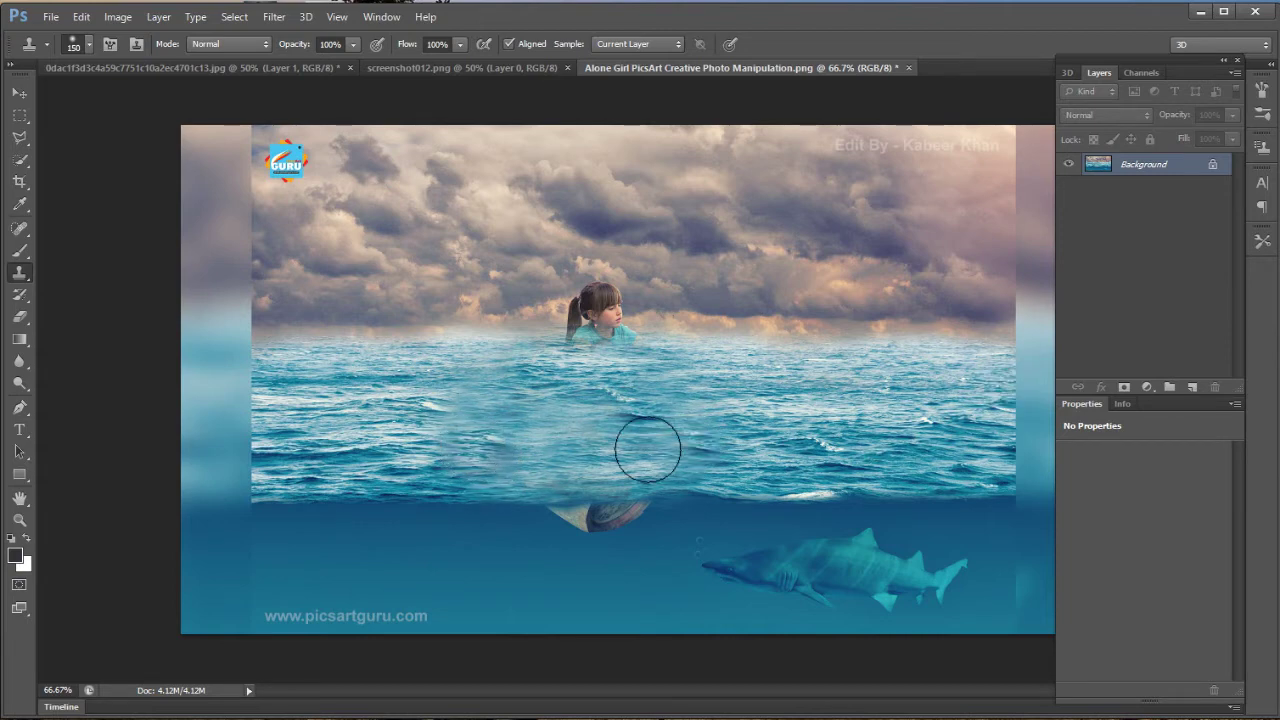
{"action": "mouse_move", "coordinate": [518, 439]}
{"action": "left_mouse_down"}
{"action": "mouse_move", "coordinate": [431, 434]}
{"action": "mouse_move", "coordinate": [466, 446]}
{"action": "mouse_move", "coordinate": [631, 363]}
{"action": "left_mouse_up"}
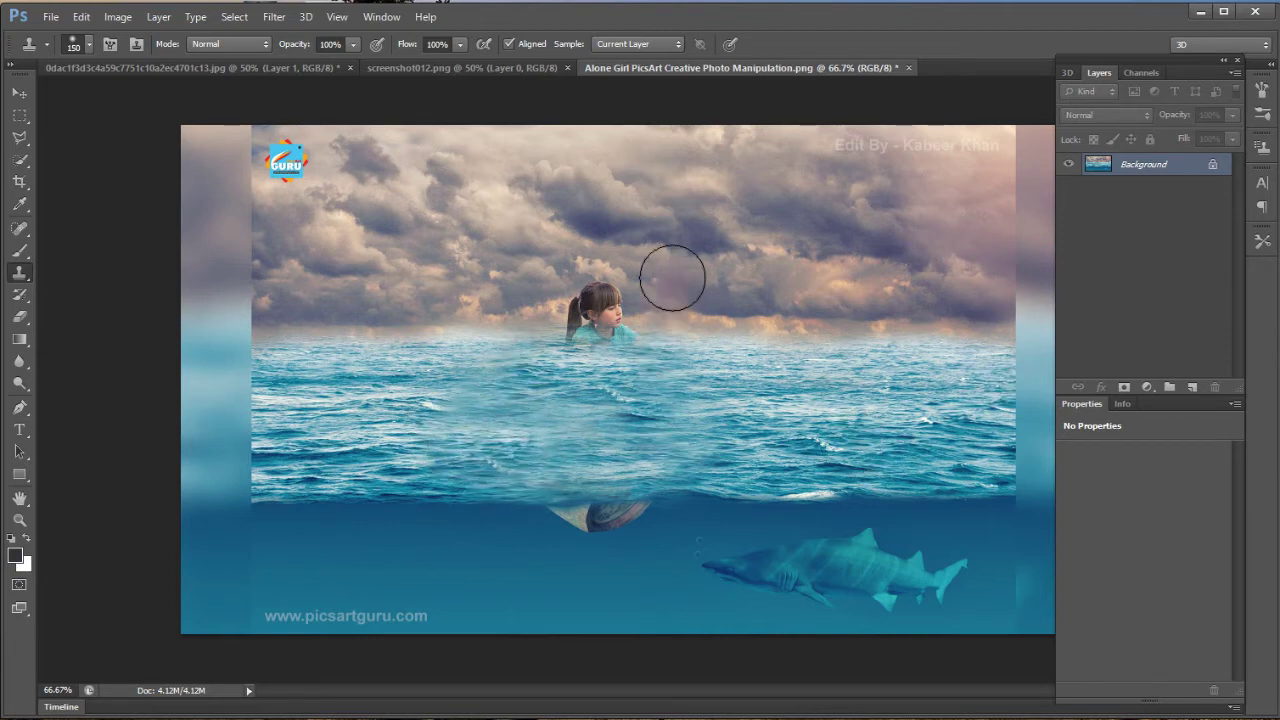
{"action": "mouse_move", "coordinate": [671, 277]}
{"action": "left_mouse_down"}
{"action": "mouse_move", "coordinate": [617, 309]}
{"action": "mouse_move", "coordinate": [590, 305]}
{"action": "mouse_move", "coordinate": [626, 304]}
{"action": "mouse_move", "coordinate": [571, 294]}
{"action": "mouse_move", "coordinate": [609, 294]}
{"action": "mouse_move", "coordinate": [583, 309]}
{"action": "mouse_move", "coordinate": [640, 315]}
{"action": "left_mouse_up"}
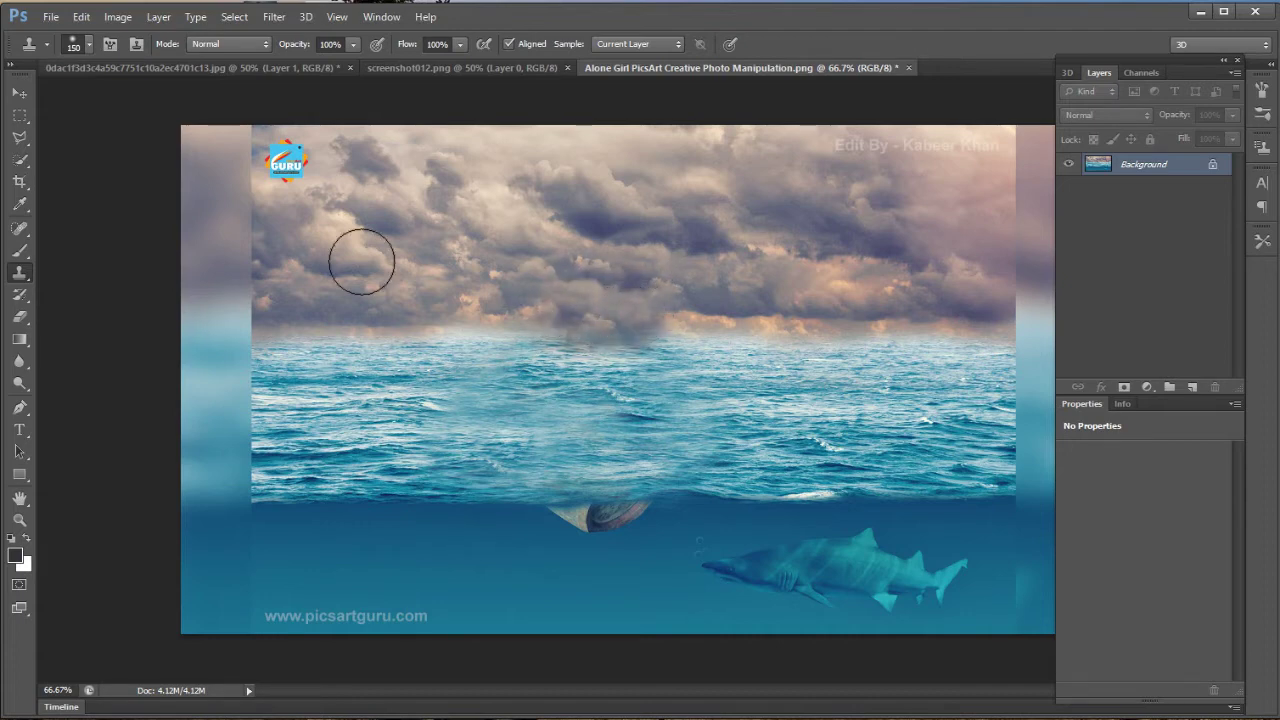
Marquee the sea-water band from below the horizon to the image's right edge.
{"action": "left_click", "coordinate": [20, 117]}
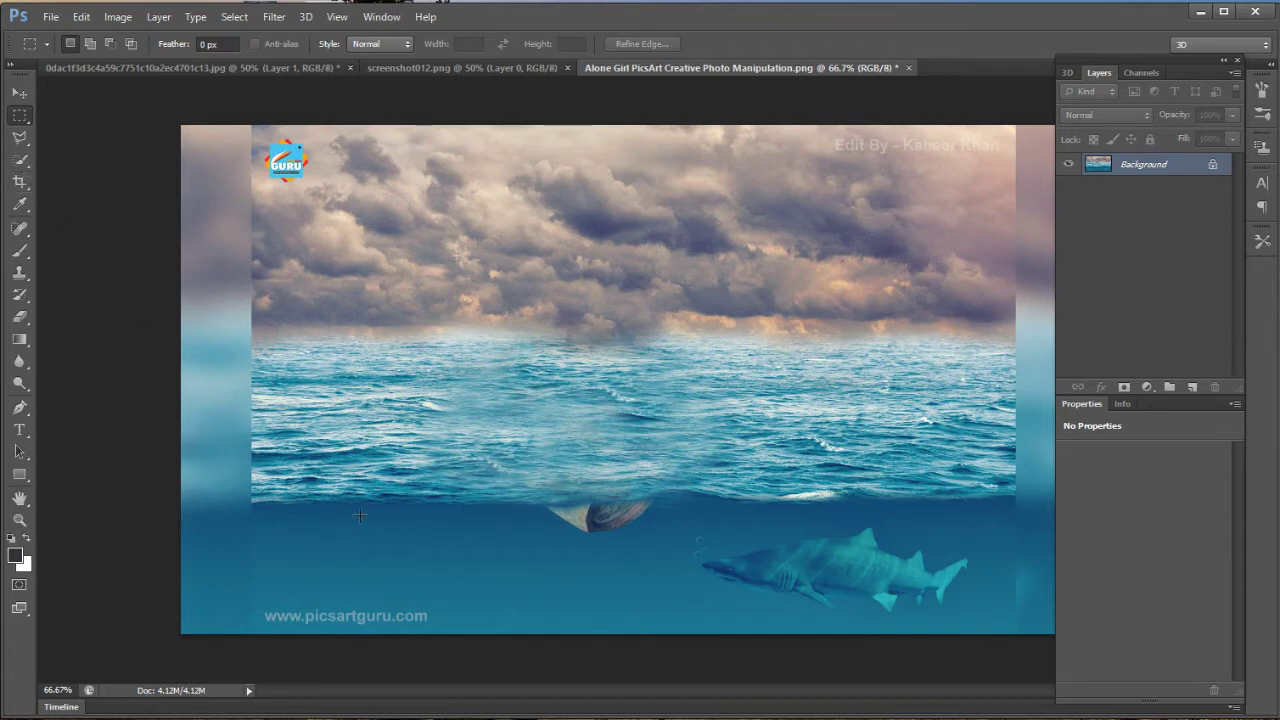
{"action": "left_click_drag", "start_coordinate": [248, 364], "coordinate": [950, 516]}
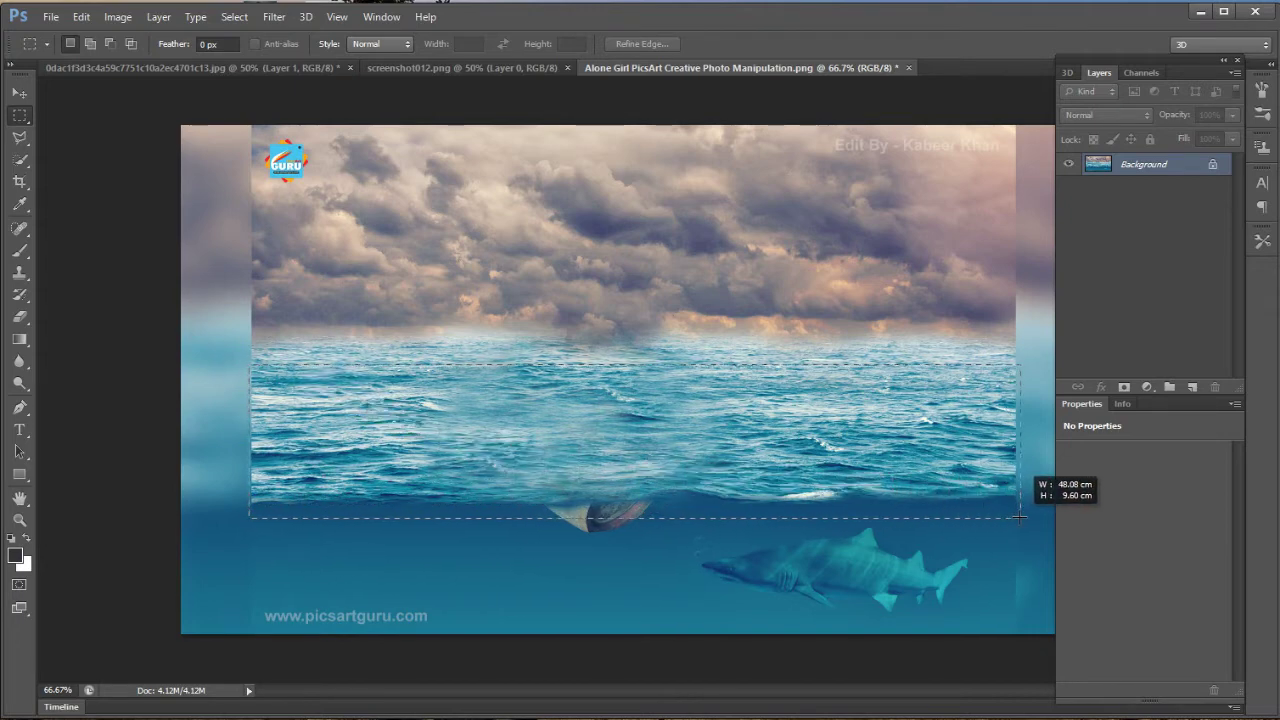
{"action": "left_click_drag", "start_coordinate": [950, 516], "coordinate": [1020, 517]}
Drag the selected water strip into the cobblestone composite as a new layer.
{"action": "left_click", "coordinate": [19, 92]}
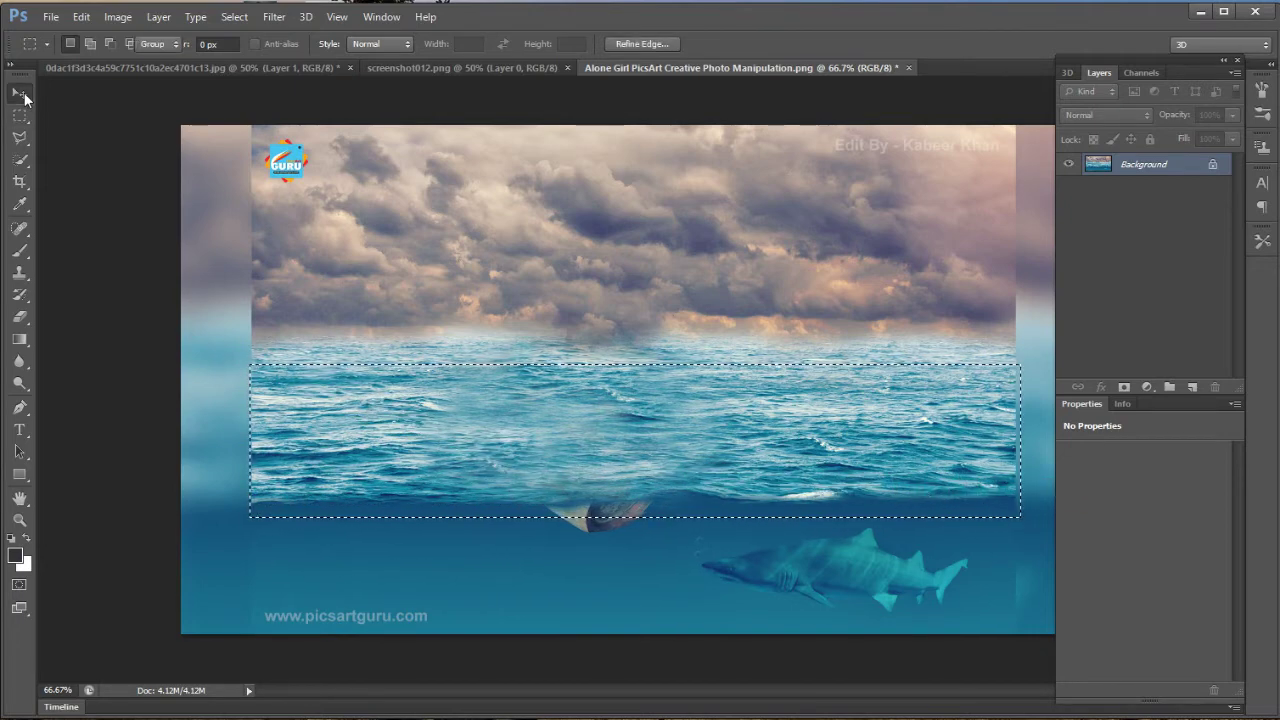
{"action": "left_click_drag", "start_coordinate": [567, 445], "coordinate": [251, 54]}
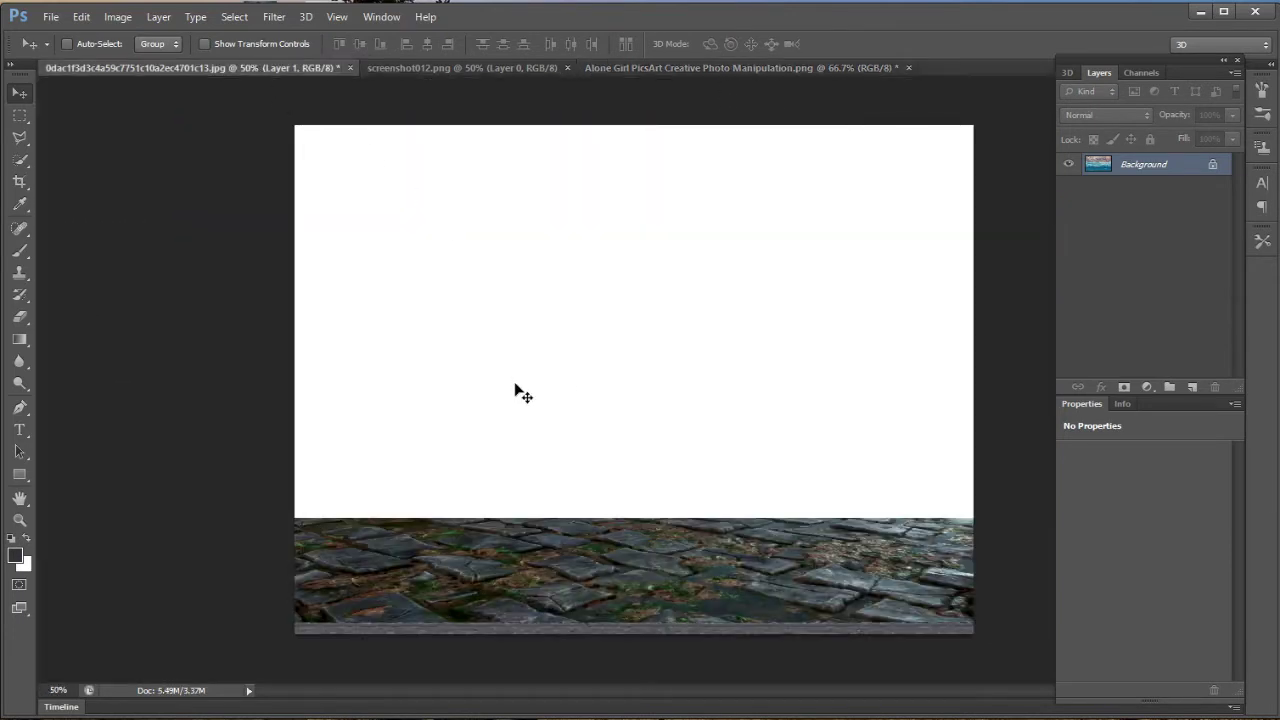
{"action": "mouse_move", "coordinate": [251, 68]}
{"action": "left_mouse_down"}
{"action": "mouse_move", "coordinate": [537, 400]}
{"action": "mouse_move", "coordinate": [552, 347]}
{"action": "left_mouse_up"}
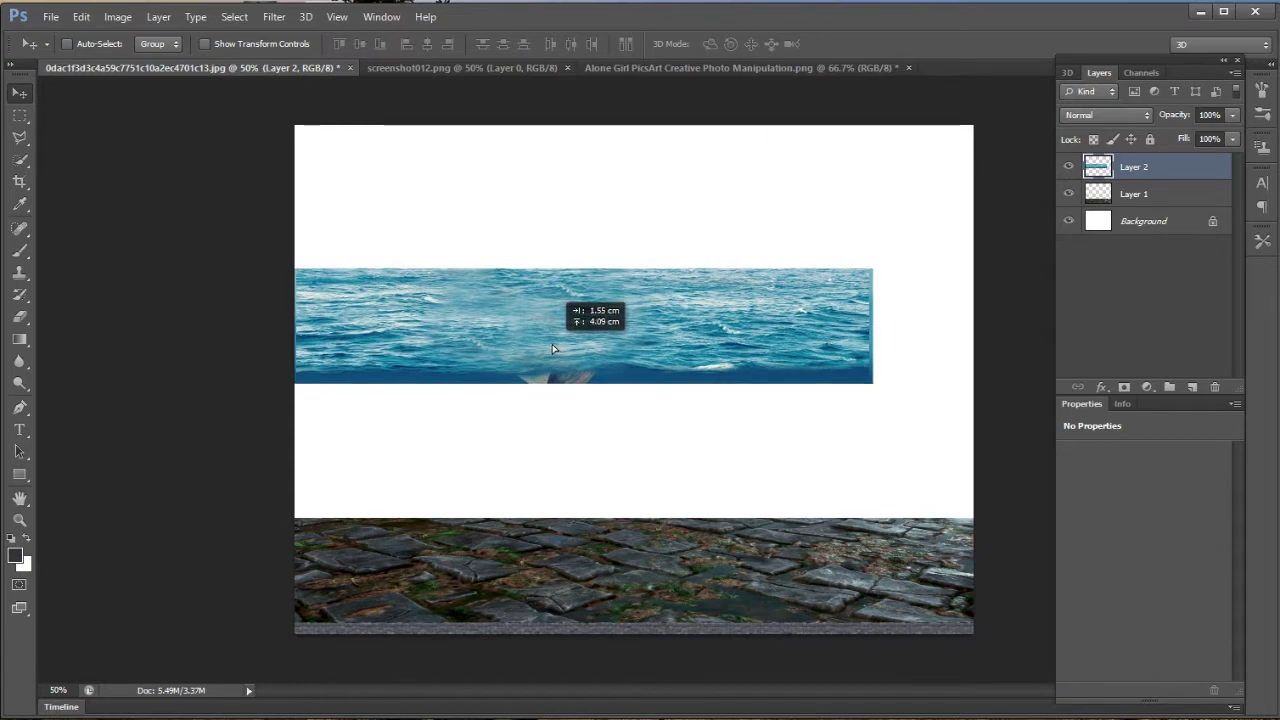
Stretch the water strip to about 120% width across the canvas.
{"action": "key", "text": "ctrl+t"}
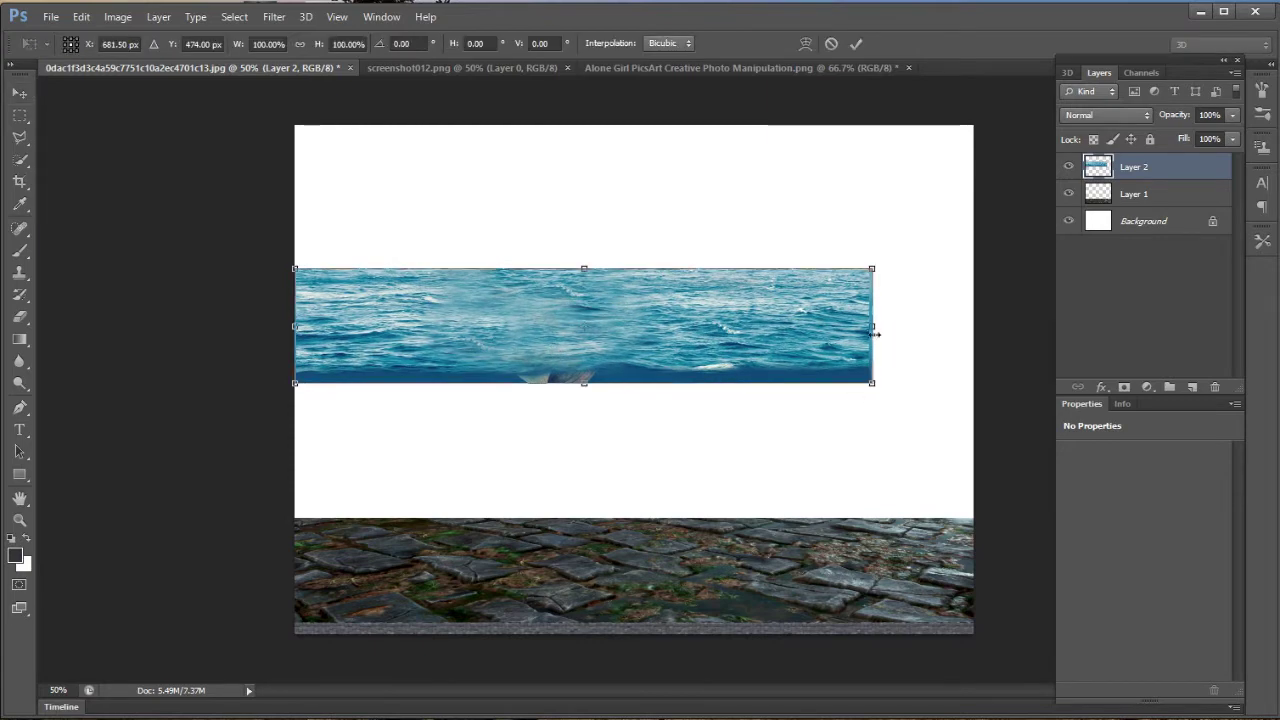
{"action": "left_click_drag", "start_coordinate": [875, 333], "coordinate": [989, 333]}
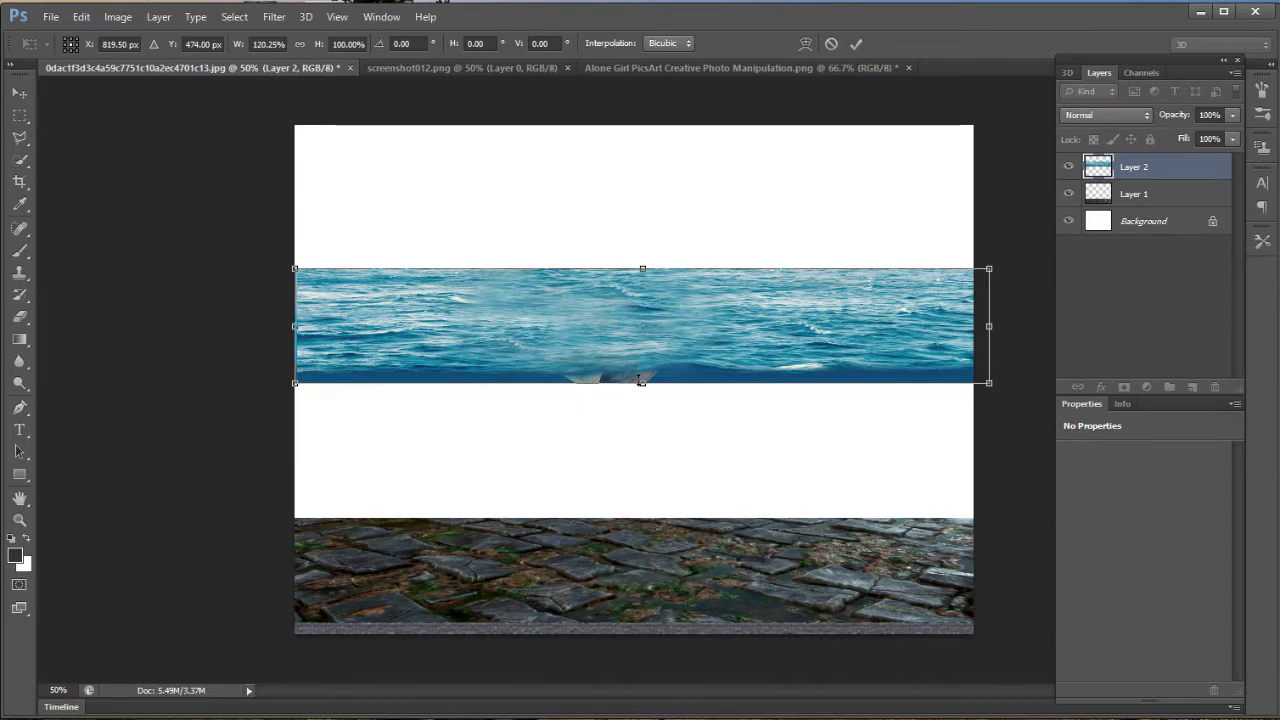
{"action": "key", "text": "Return"}
{"action": "scroll", "coordinate": [350, 385], "scroll_direction": "up", "scroll_amount": 2}
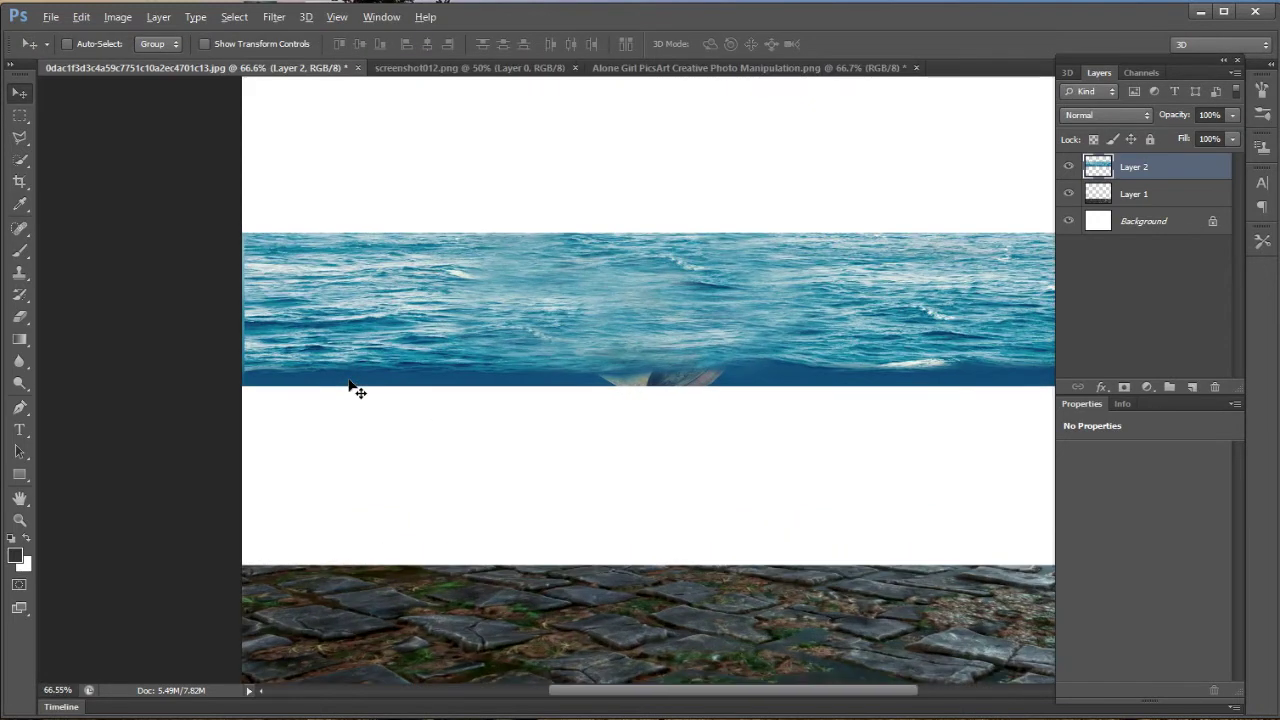
{"action": "scroll", "coordinate": [350, 385], "scroll_direction": "up", "scroll_amount": 2}
Clone water over the dark barrel remnant with a smaller Clone Stamp brush.
{"action": "left_click", "coordinate": [19, 275]}
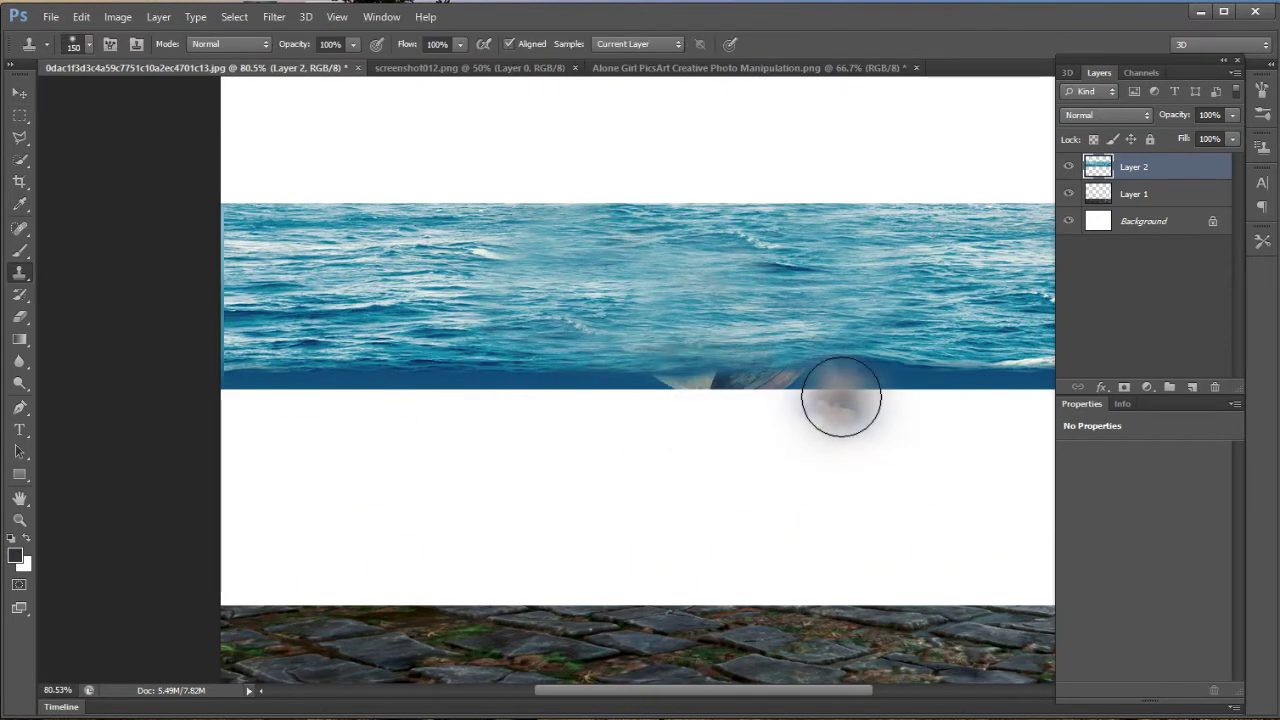
{"action": "key", "text": "bracketleft"}
{"action": "key", "text": "bracketleft"}
{"action": "key", "text": "bracketleft"}
{"action": "key", "text": "bracketleft"}
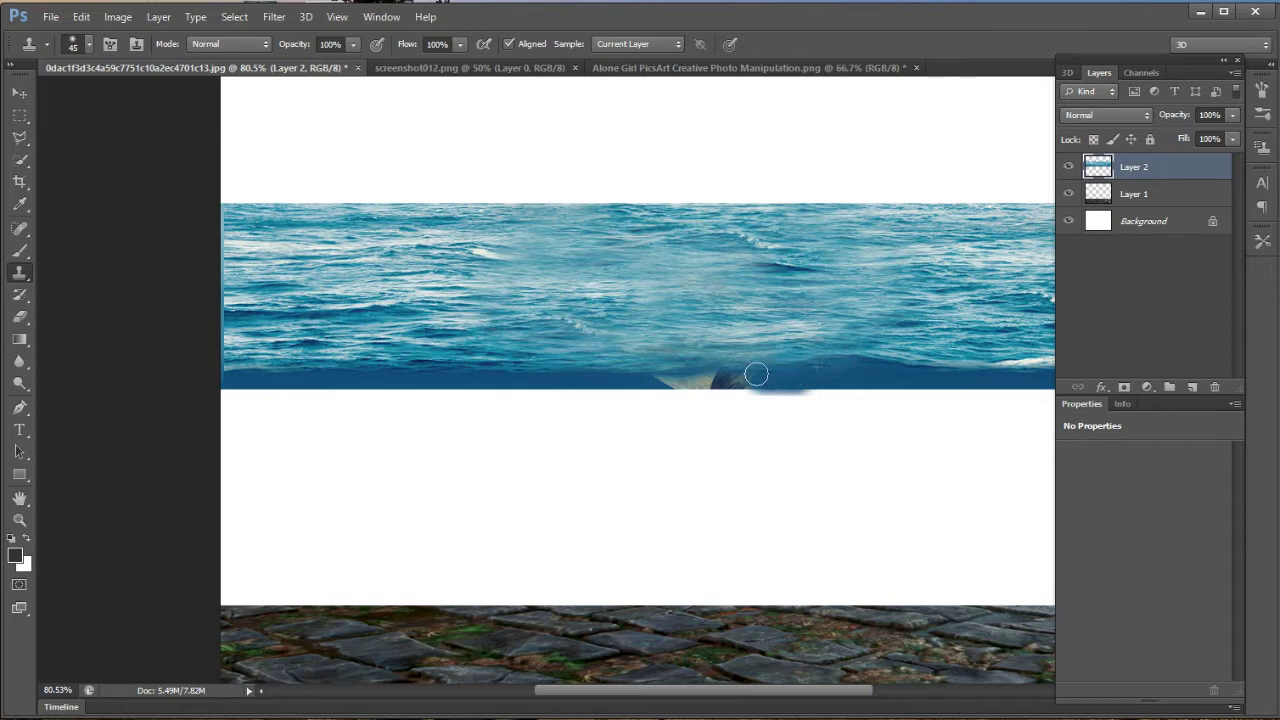
{"action": "mouse_move", "coordinate": [756, 374]}
{"action": "left_mouse_down"}
{"action": "mouse_move", "coordinate": [702, 375]}
{"action": "mouse_move", "coordinate": [767, 376]}
{"action": "left_mouse_up"}
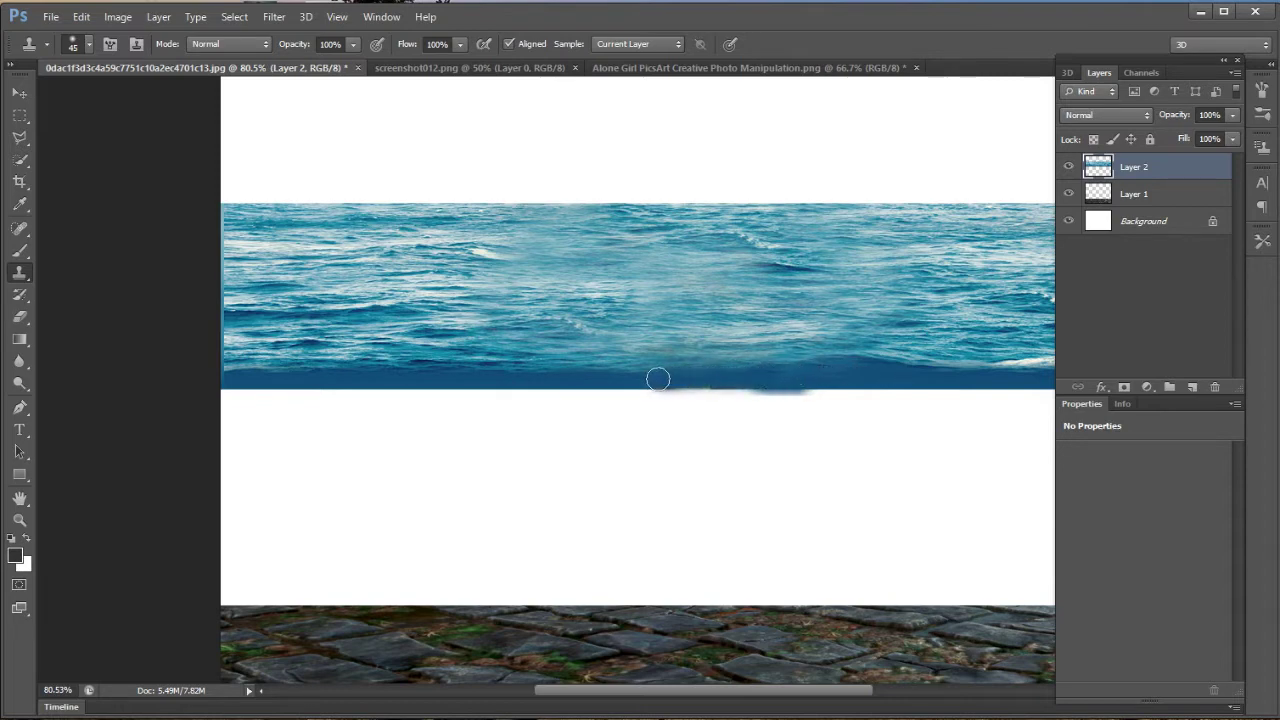
{"action": "scroll", "coordinate": [694, 337], "scroll_direction": "down", "scroll_amount": 3}
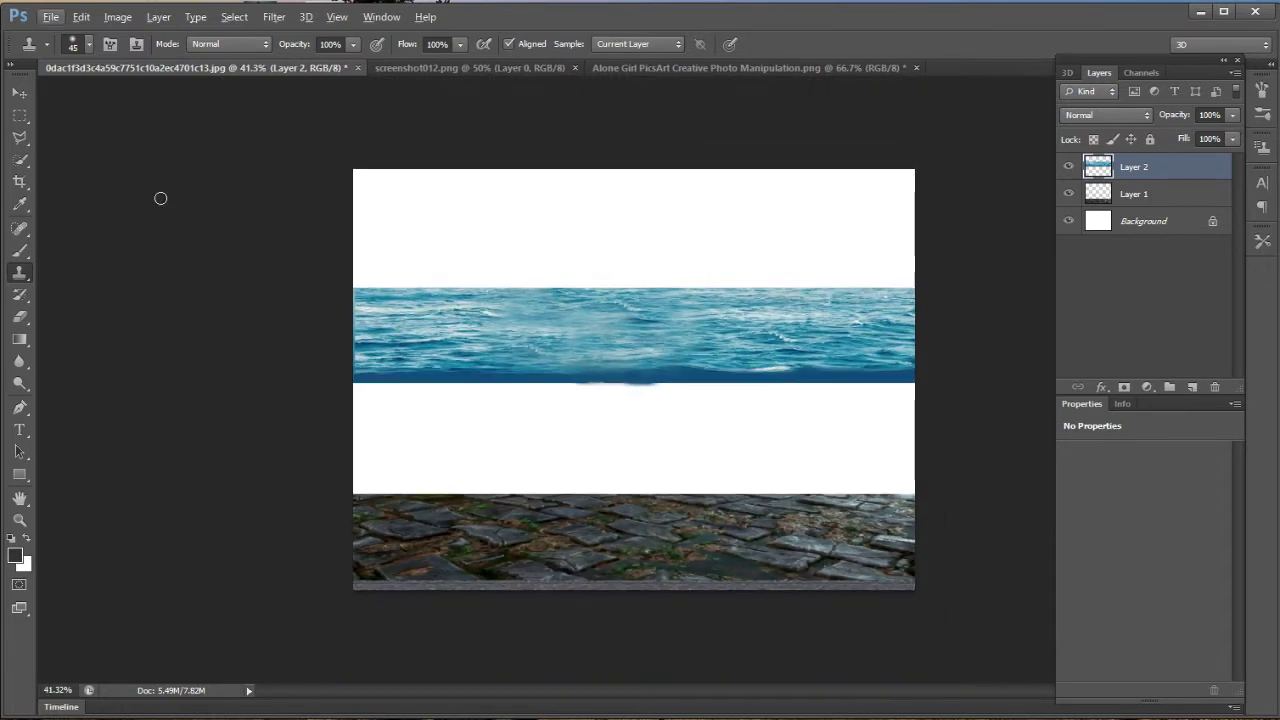
{"action": "left_click", "coordinate": [18, 95]}
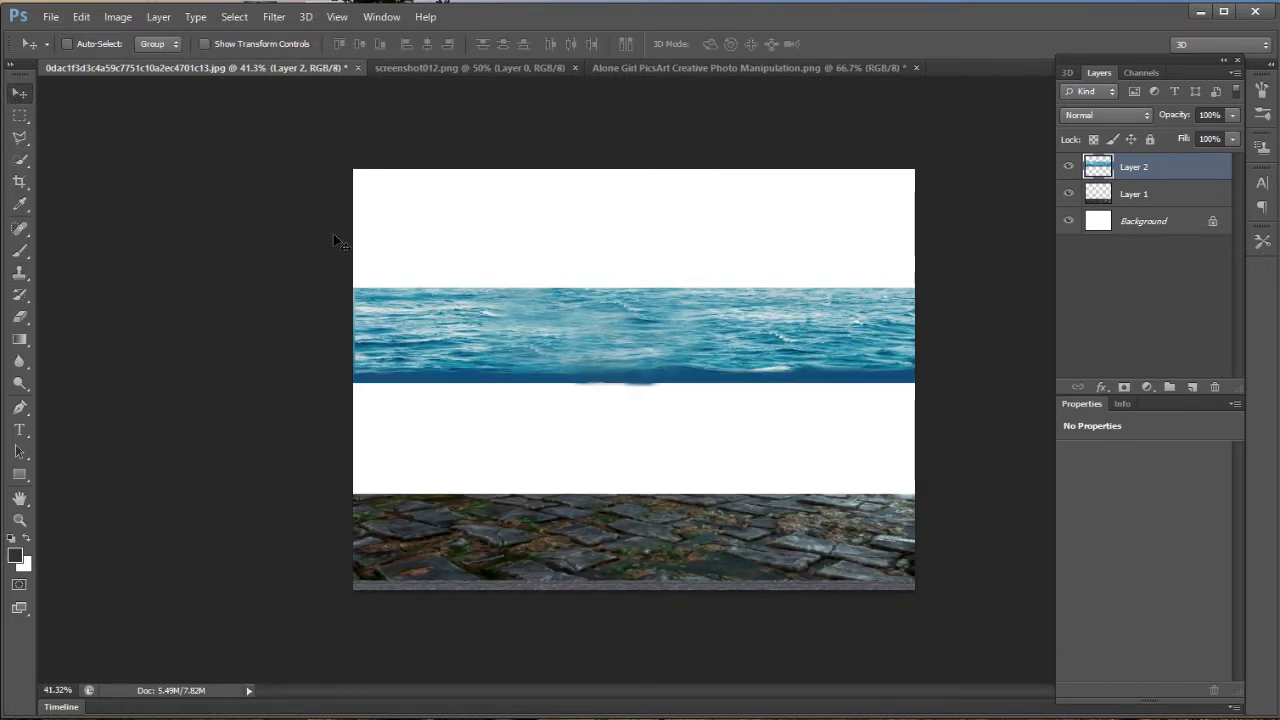
Open the stormy cloud photo 3A7MvXm and return to the composite.
{"action": "left_click", "coordinate": [52, 17]}
{"action": "left_click", "coordinate": [70, 48]}
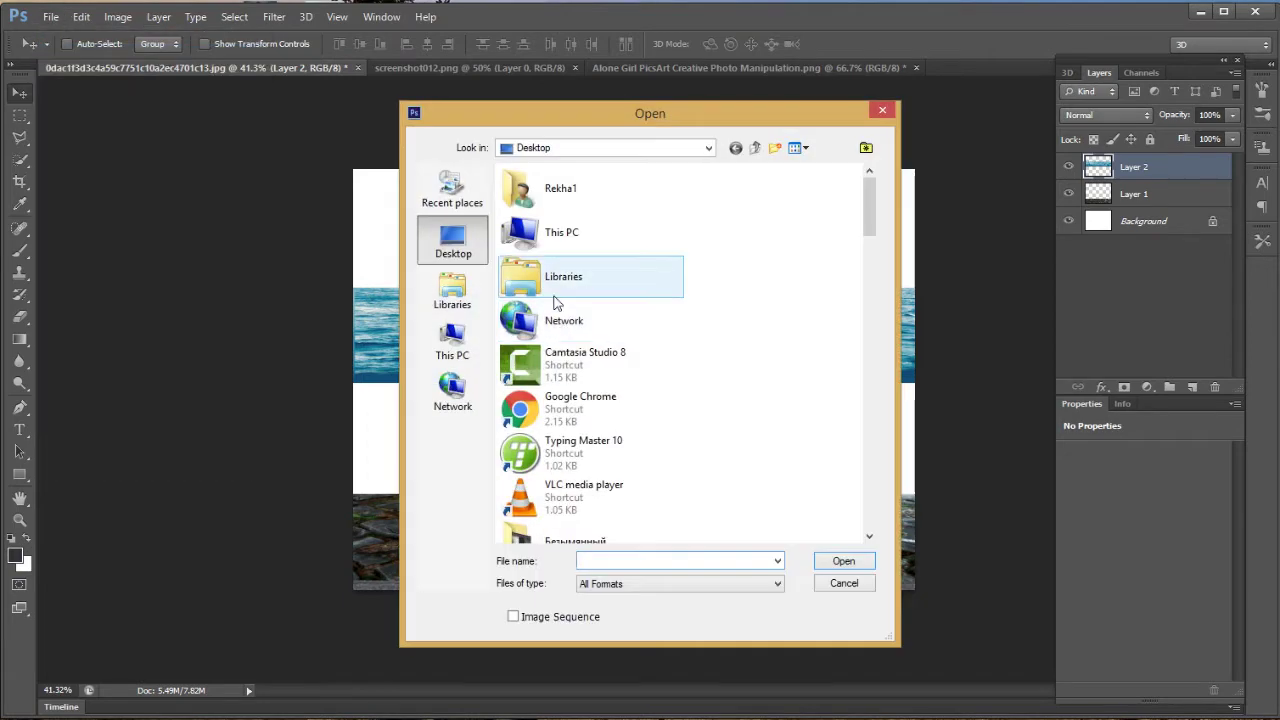
{"action": "scroll", "coordinate": [557, 303], "scroll_direction": "down", "scroll_amount": 3}
{"action": "scroll", "coordinate": [548, 340], "scroll_direction": "up", "scroll_amount": 2}
{"action": "scroll", "coordinate": [540, 370], "scroll_direction": "up", "scroll_amount": 1}
{"action": "scroll", "coordinate": [535, 397], "scroll_direction": "down", "scroll_amount": 1}
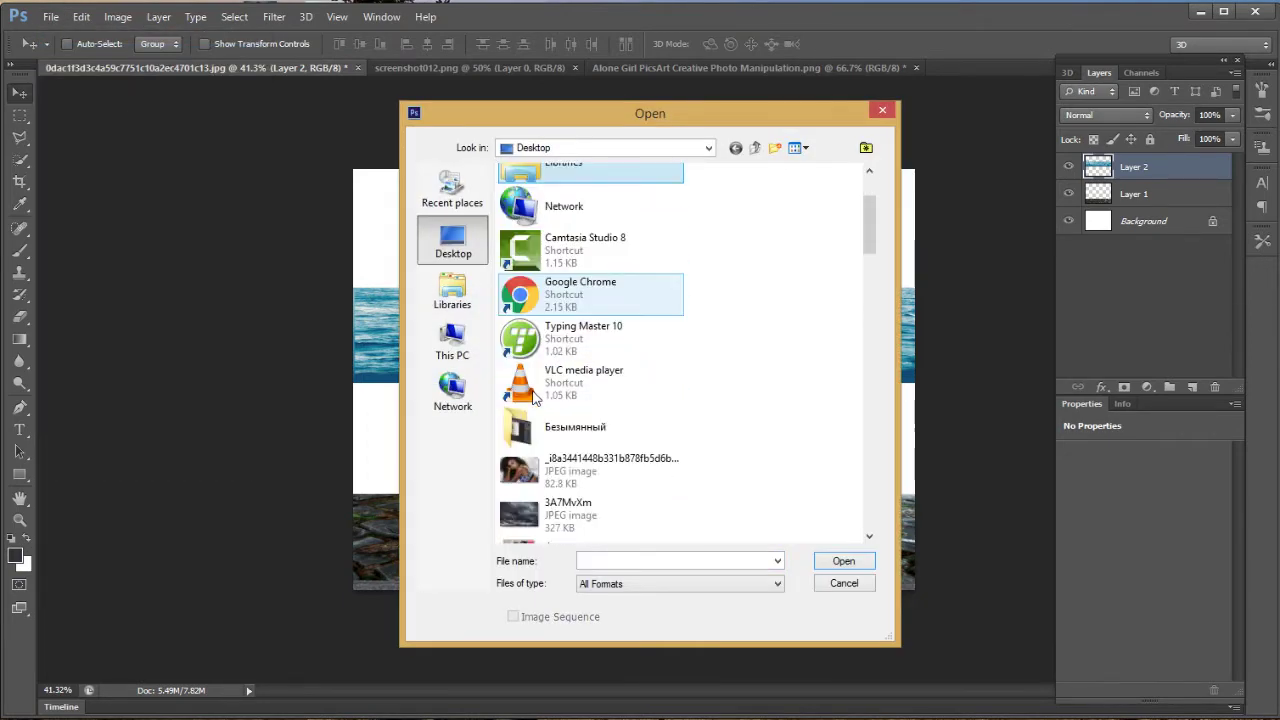
{"action": "left_click", "coordinate": [555, 510]}
{"action": "left_click", "coordinate": [838, 558]}
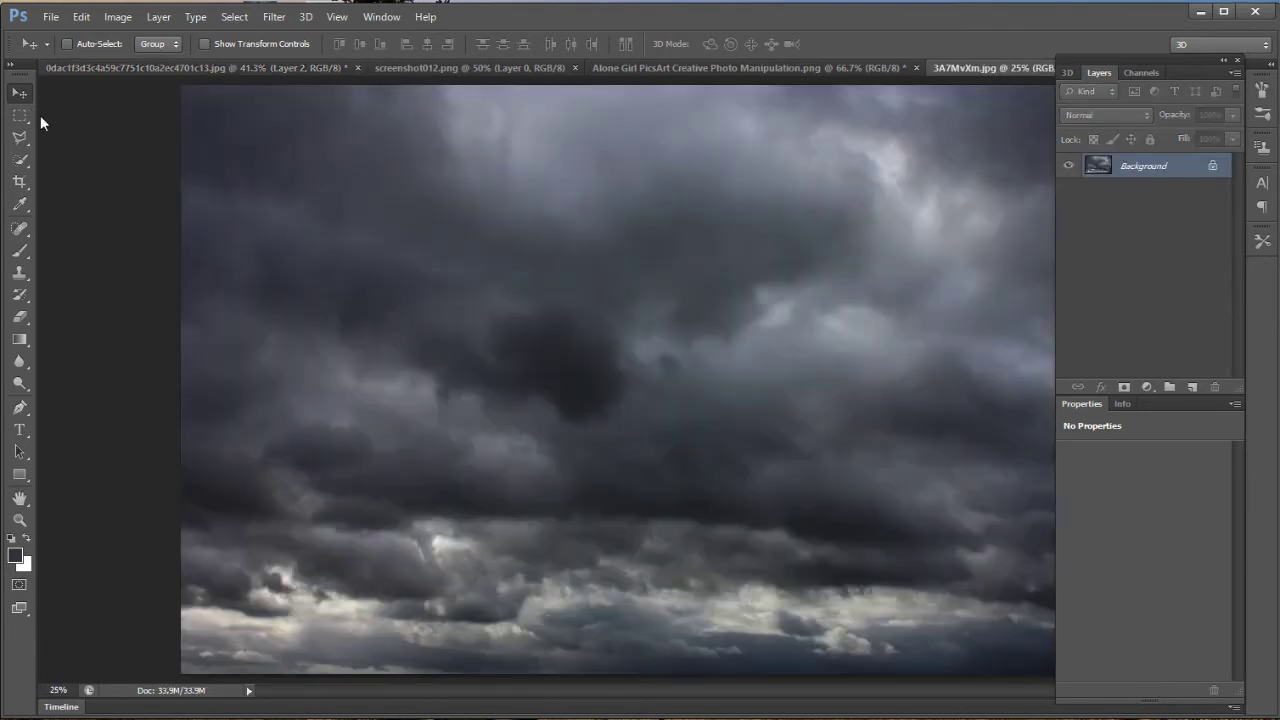
{"action": "left_click", "coordinate": [281, 70]}
Bring the stormy cloud photo into the composite as Layer 3 and shrink it down.
{"action": "left_click_drag", "start_coordinate": [281, 70], "coordinate": [563, 303]}
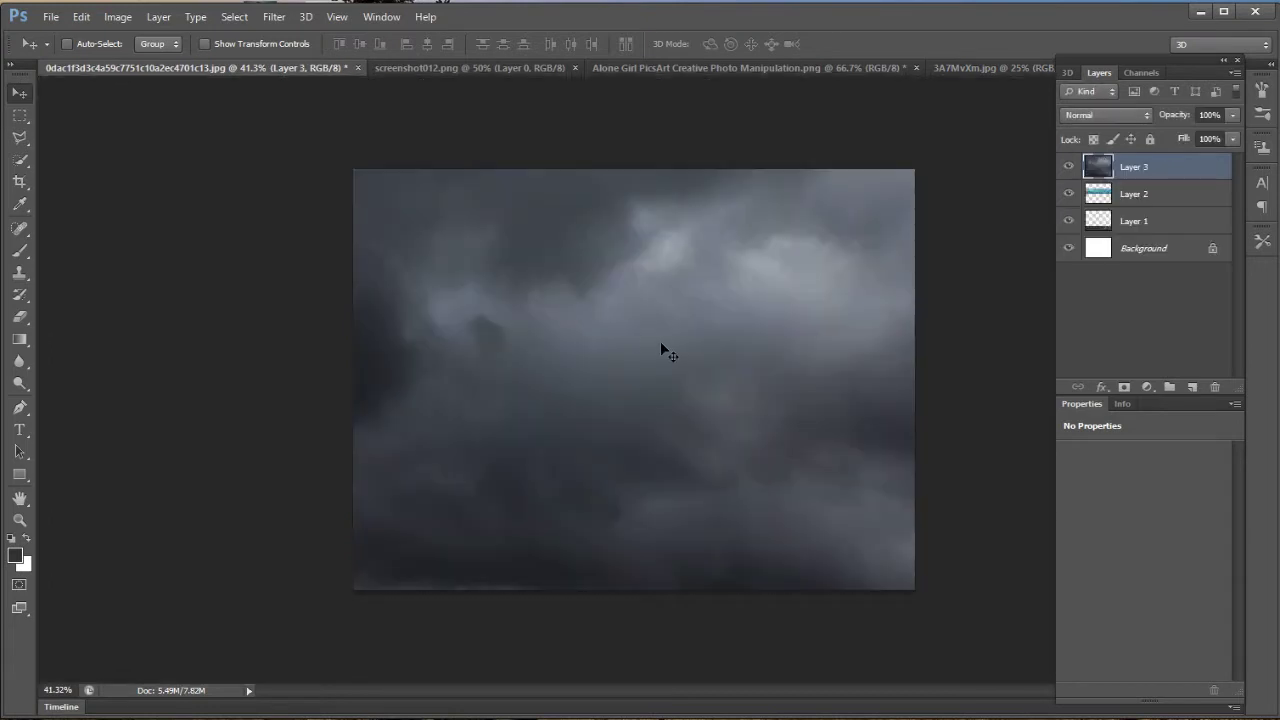
{"action": "left_click_drag", "start_coordinate": [661, 343], "coordinate": [648, 325]}
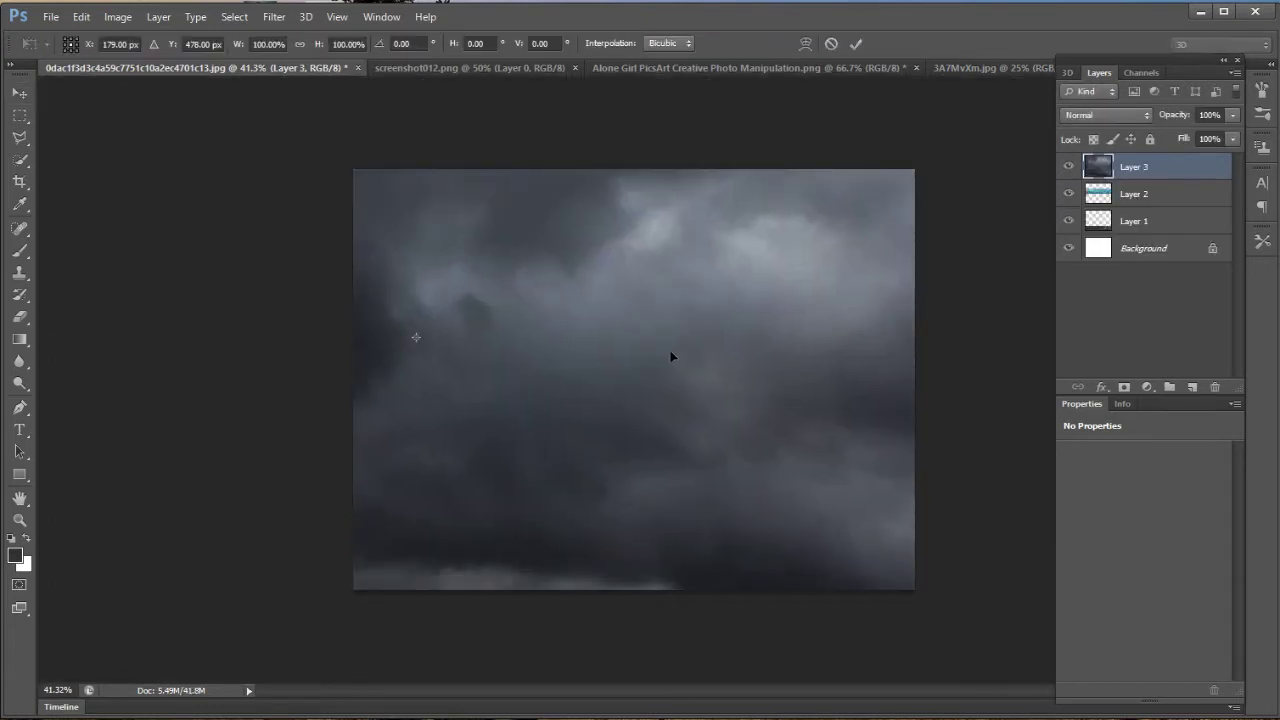
{"action": "key", "text": "ctrl+minus"}
{"action": "key", "text": "ctrl+minus"}
{"action": "key", "text": "ctrl+minus"}
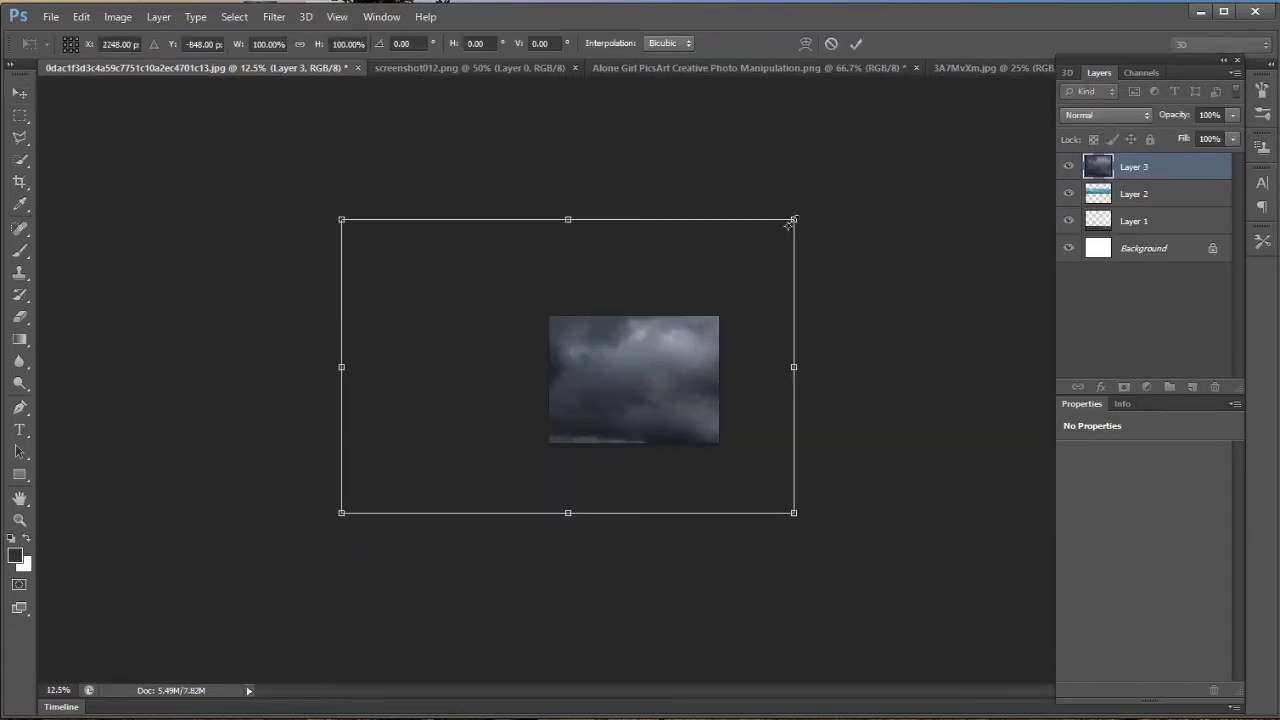
{"action": "mouse_move", "coordinate": [791, 221]}
{"action": "left_mouse_down"}
{"action": "mouse_move", "coordinate": [784, 281]}
{"action": "mouse_move", "coordinate": [470, 492]}
{"action": "left_mouse_up"}
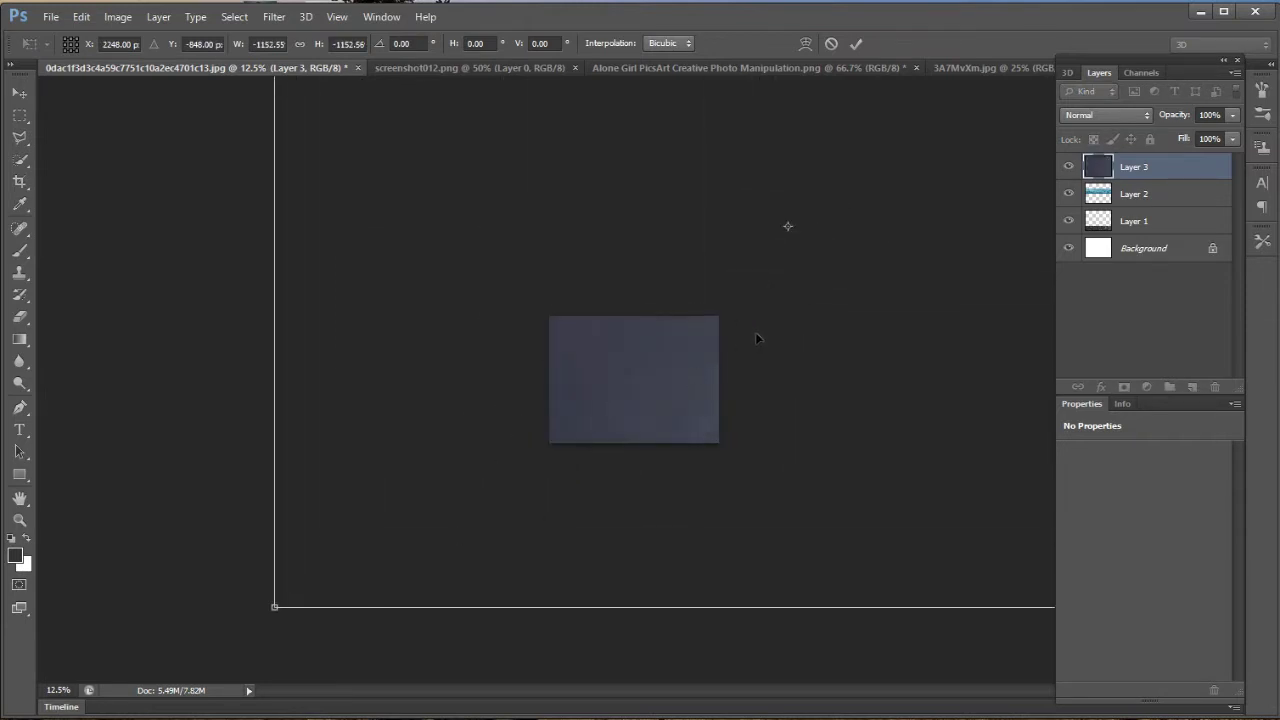
{"action": "key", "text": "ctrl+minus"}
{"action": "key", "text": "ctrl+minus"}
{"action": "key", "text": "ctrl+minus"}
{"action": "key", "text": "ctrl+minus"}
{"action": "key", "text": "ctrl+minus"}
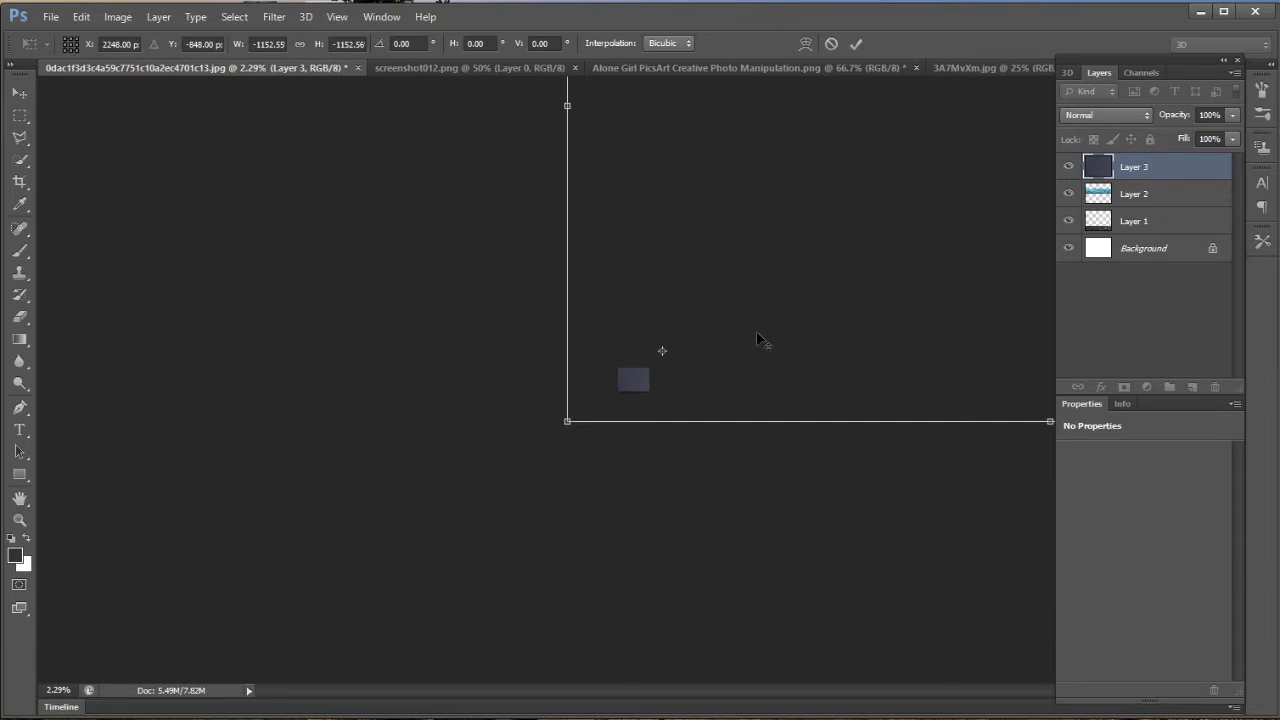
{"action": "mouse_move", "coordinate": [756, 331]}
{"action": "left_mouse_down"}
{"action": "mouse_move", "coordinate": [688, 307]}
{"action": "mouse_move", "coordinate": [641, 352]}
{"action": "left_mouse_up"}
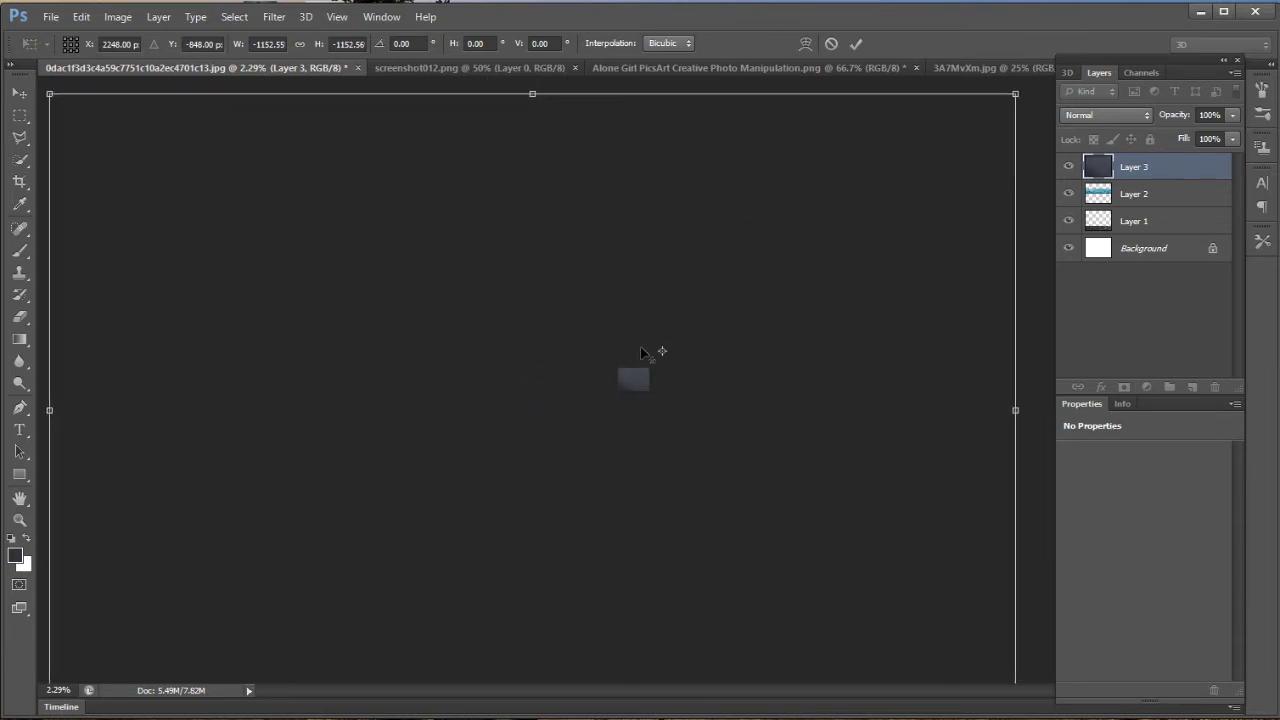
{"action": "left_click_drag", "start_coordinate": [1017, 93], "coordinate": [726, 400]}
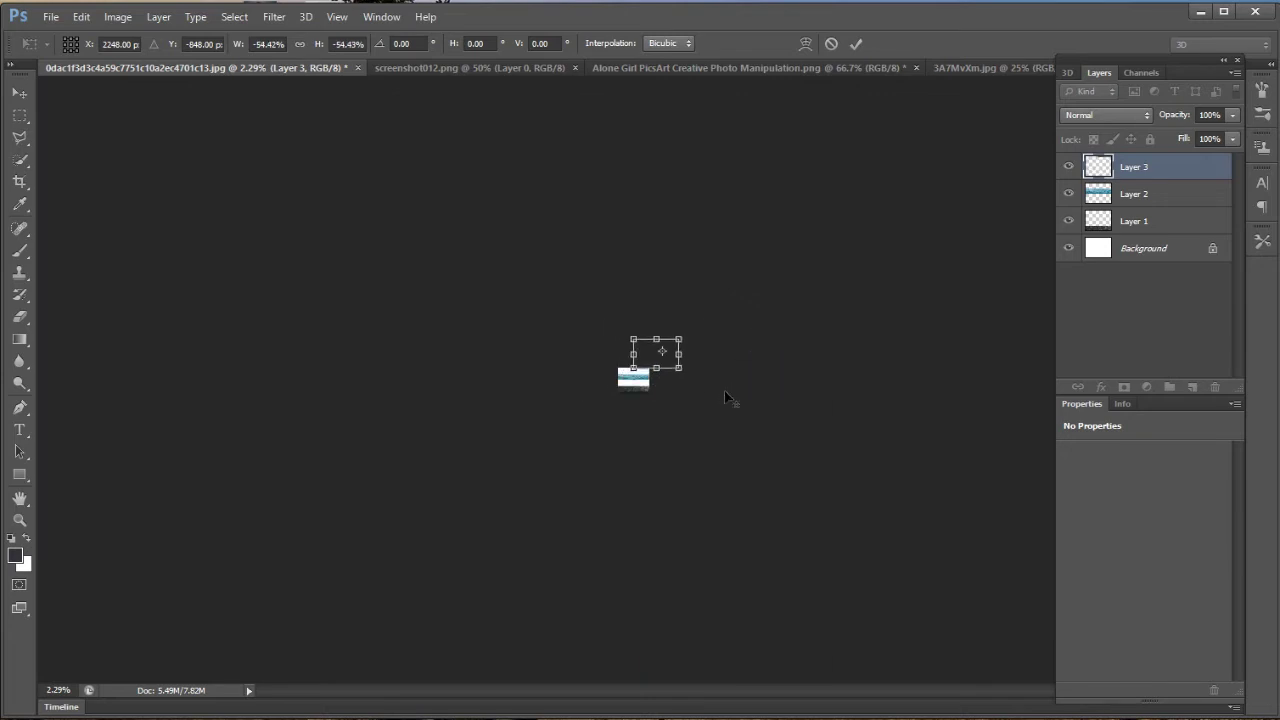
{"action": "key", "text": "ctrl+plus"}
{"action": "key", "text": "ctrl+plus"}
{"action": "left_click_drag", "start_coordinate": [757, 286], "coordinate": [744, 316]}
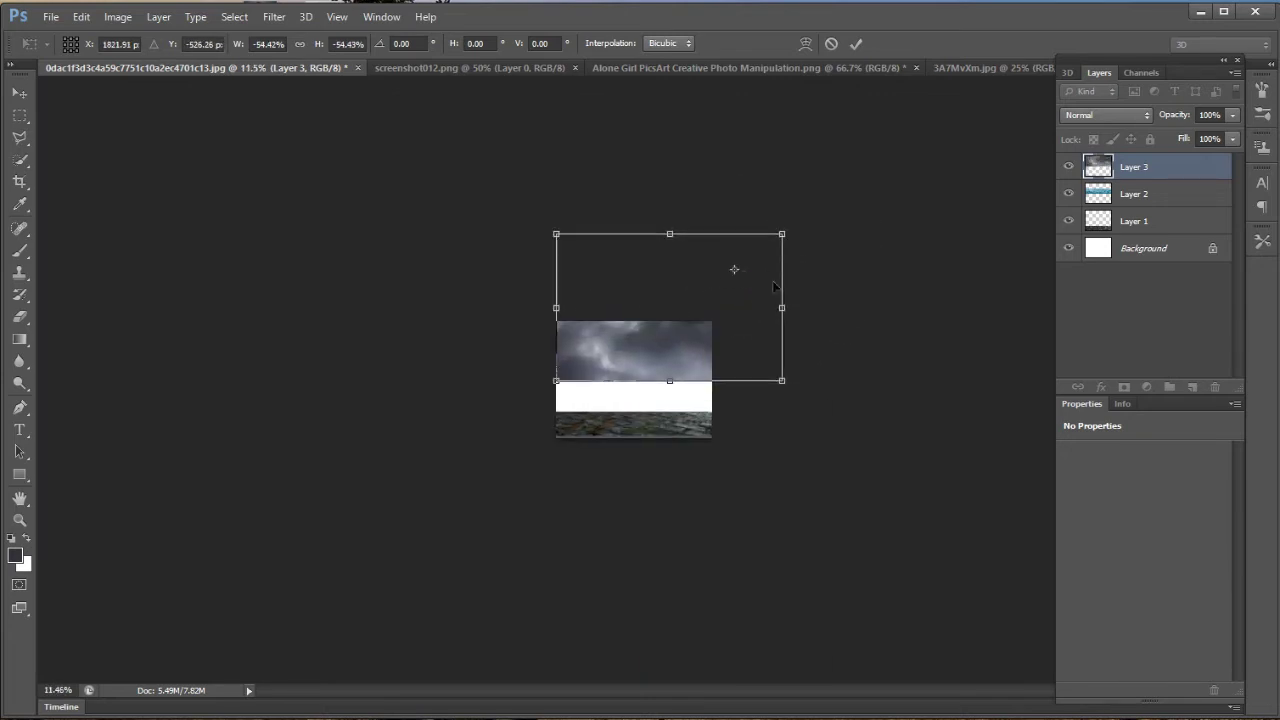
Stretch the clouds across the full canvas width along the top edge and commit.
{"action": "mouse_move", "coordinate": [784, 231]}
{"action": "left_mouse_down"}
{"action": "mouse_move", "coordinate": [636, 348]}
{"action": "mouse_move", "coordinate": [712, 341]}
{"action": "left_mouse_up"}
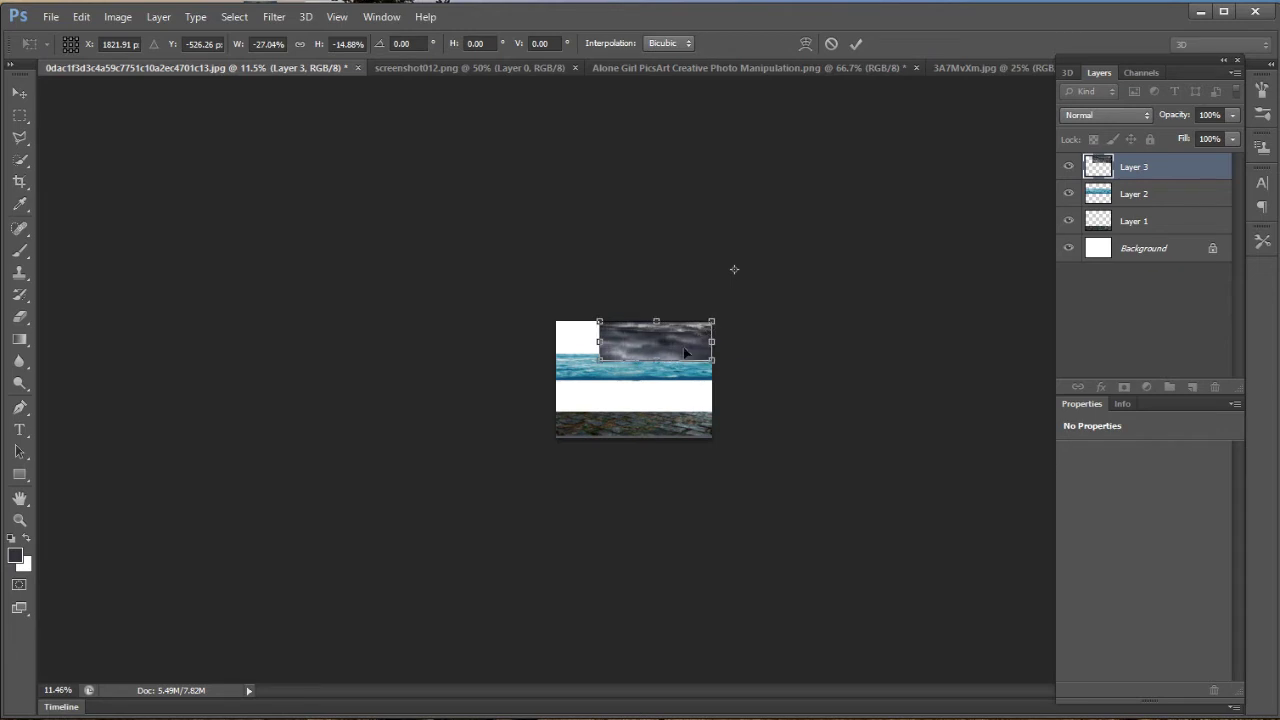
{"action": "scroll", "coordinate": [685, 313], "scroll_direction": "up", "scroll_amount": 3}
{"action": "scroll", "coordinate": [684, 306], "scroll_direction": "up", "scroll_amount": 2}
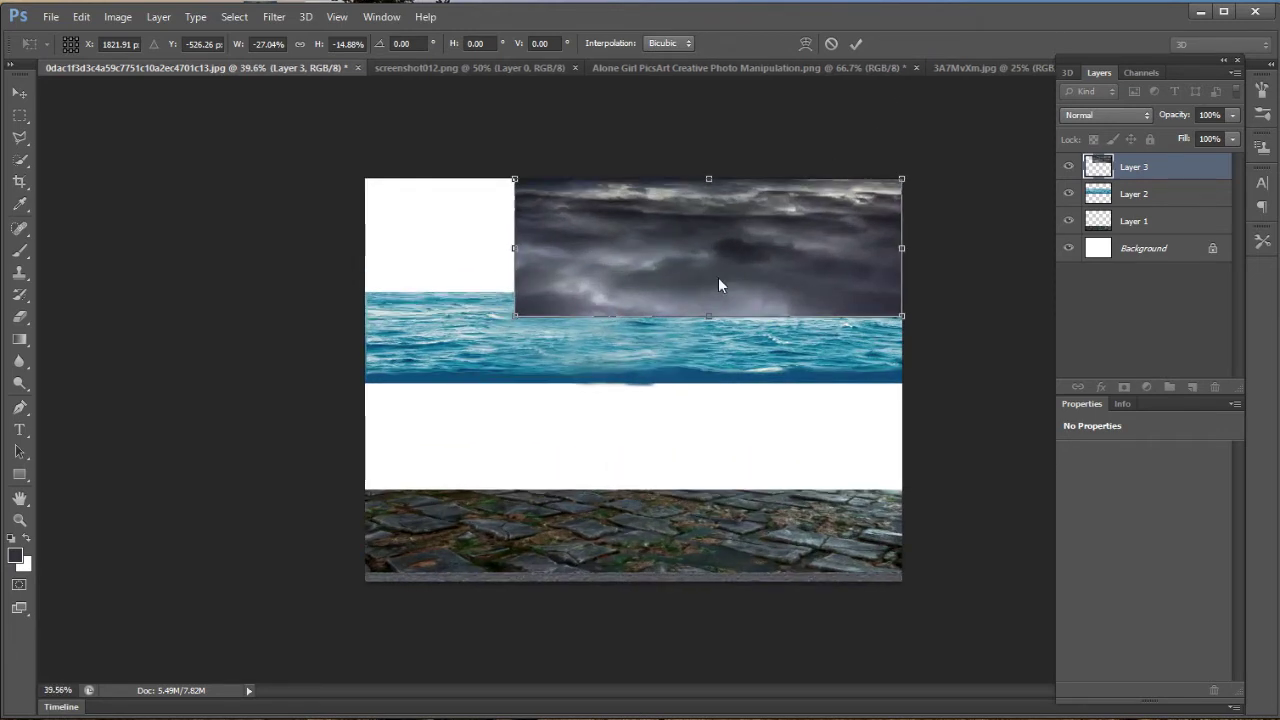
{"action": "left_click_drag", "start_coordinate": [718, 277], "coordinate": [627, 266]}
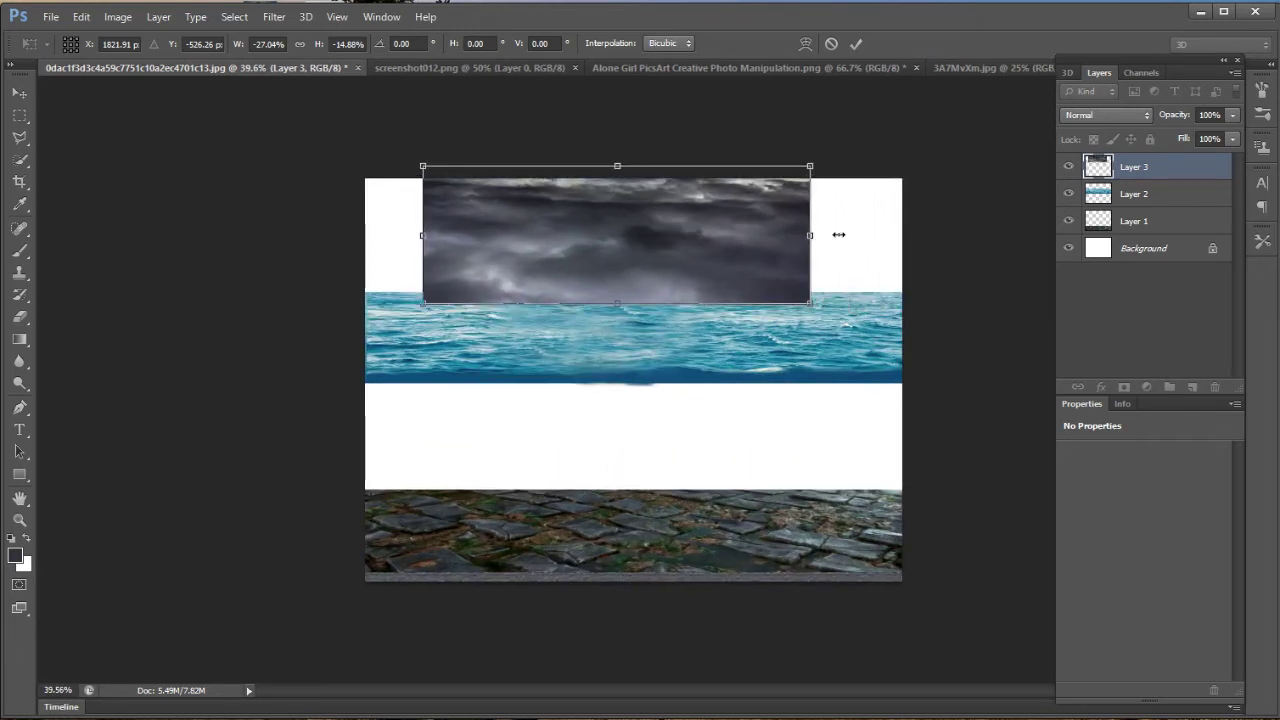
{"action": "left_click_drag", "start_coordinate": [838, 234], "coordinate": [943, 234]}
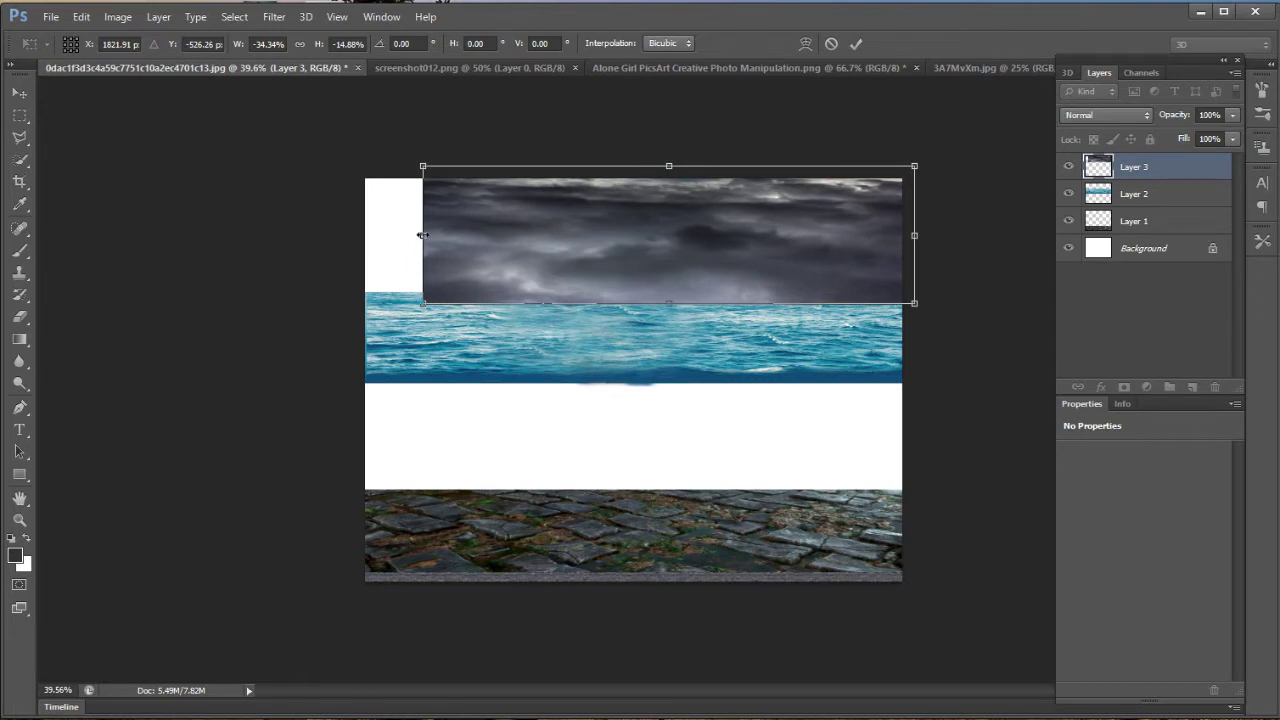
{"action": "left_click_drag", "start_coordinate": [422, 235], "coordinate": [364, 235]}
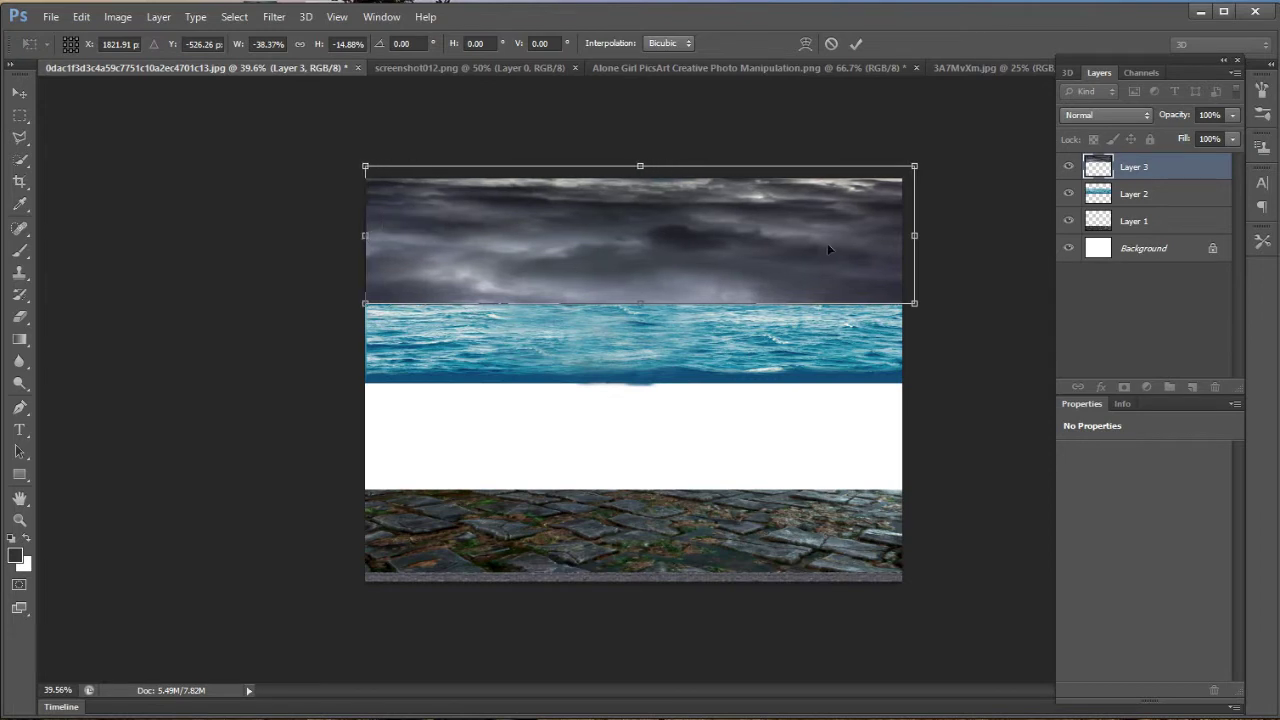
{"action": "left_click_drag", "start_coordinate": [638, 167], "coordinate": [638, 180]}
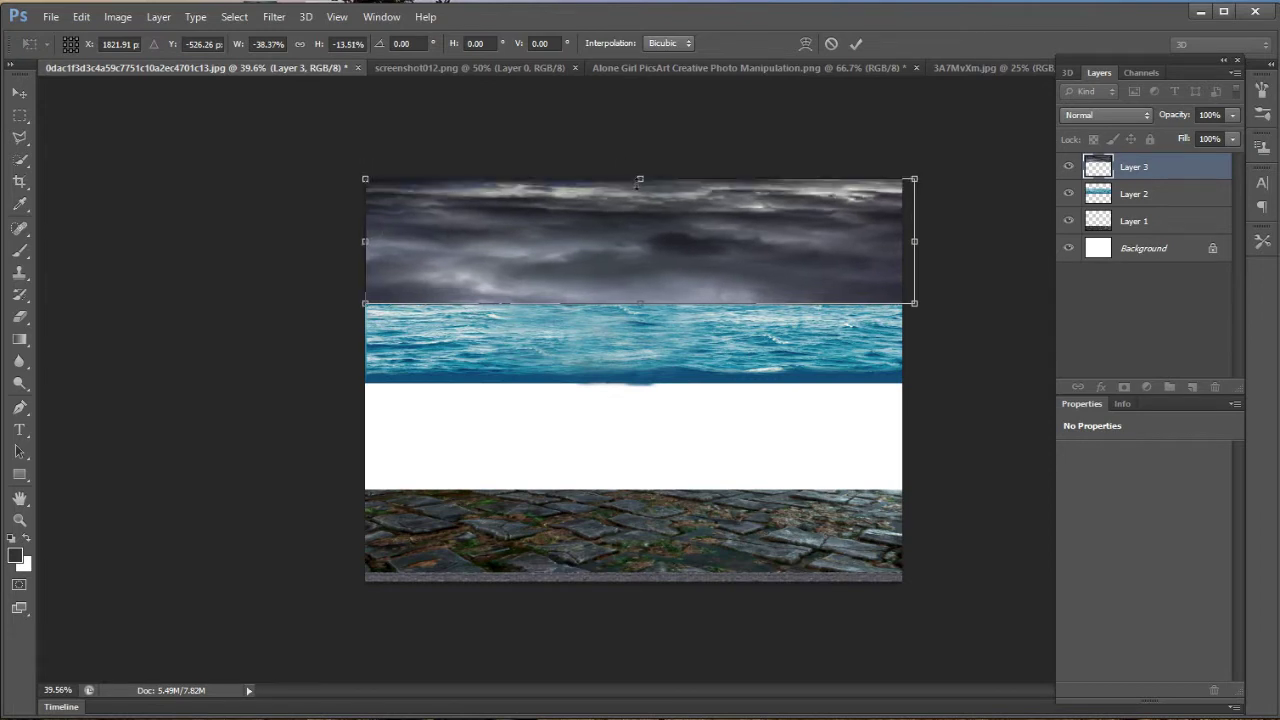
{"action": "left_click_drag", "start_coordinate": [912, 241], "coordinate": [902, 241]}
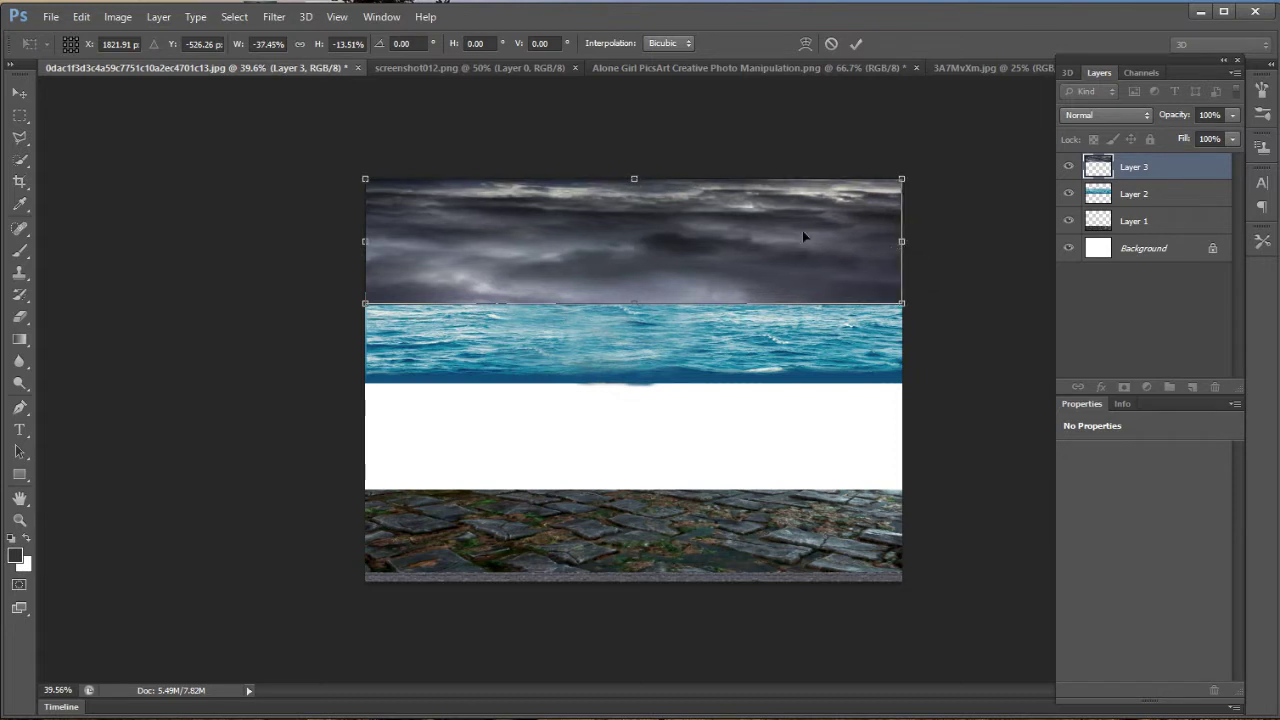
{"action": "key", "text": "Return"}
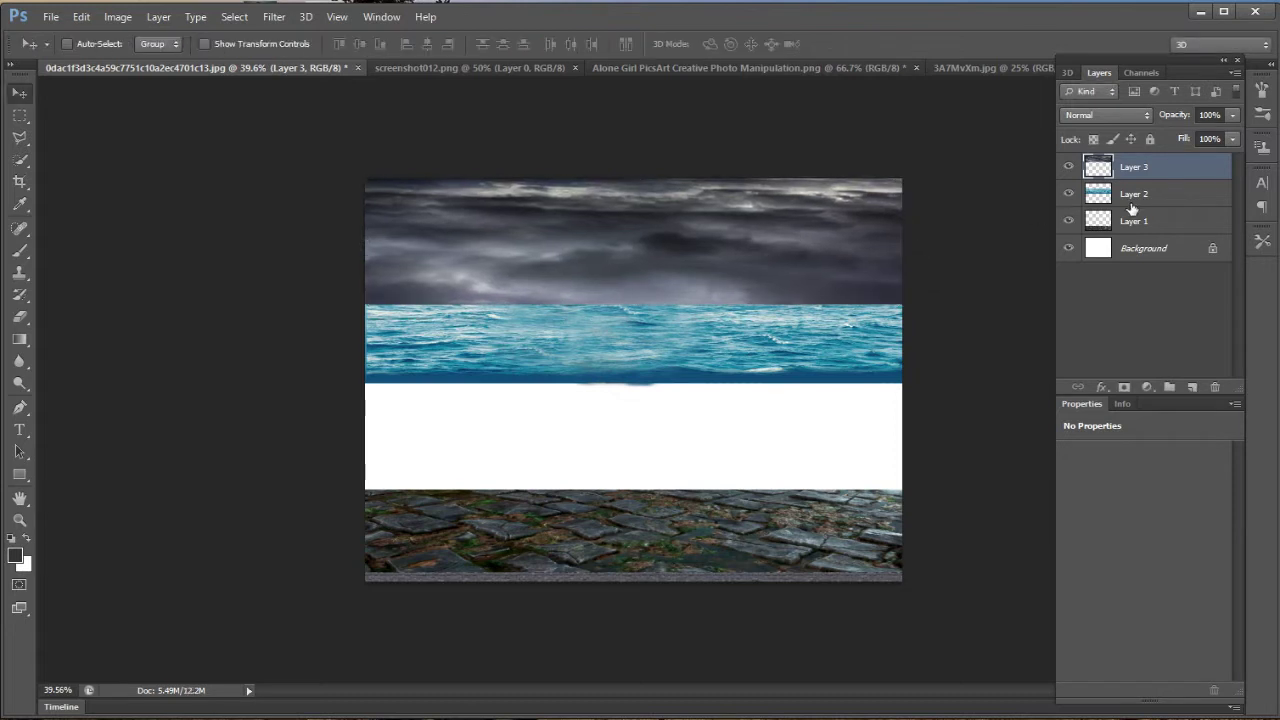
Move sea Layer 2 above cloud Layer 3, then open lady_horseback_riding_3.png.
{"action": "left_click_drag", "start_coordinate": [1100, 198], "coordinate": [1100, 176]}
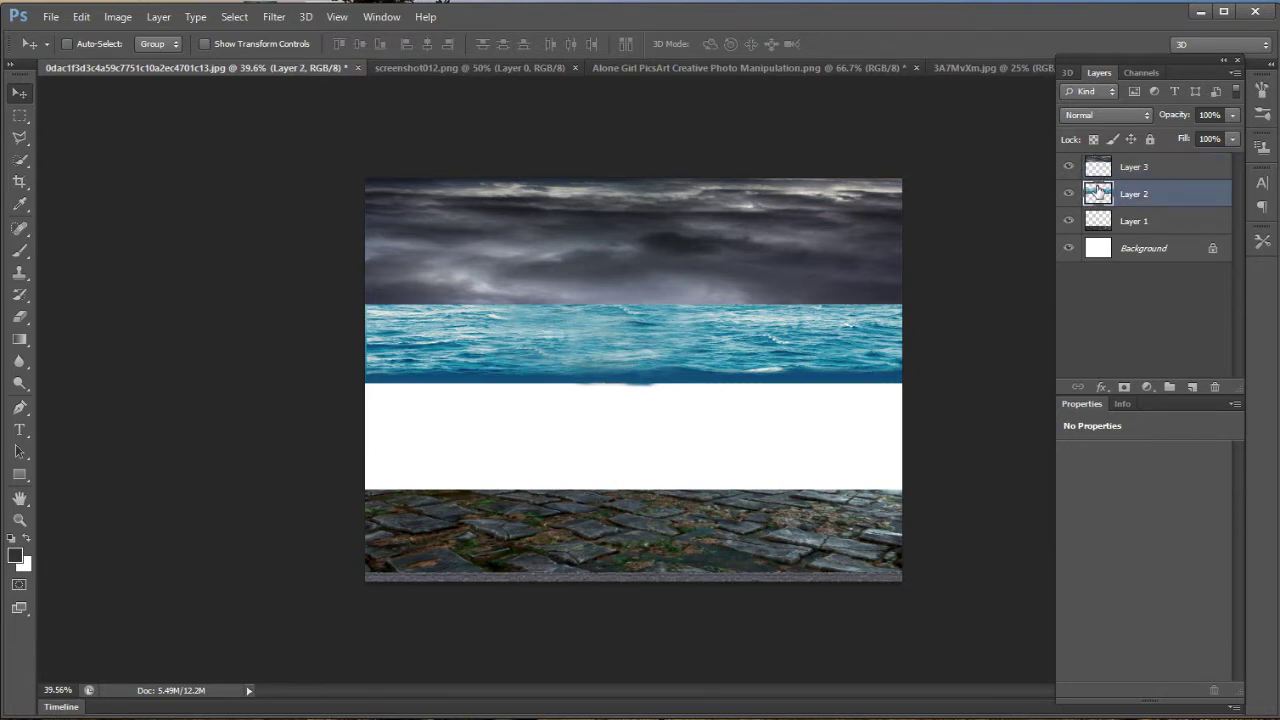
{"action": "left_click_drag", "start_coordinate": [1098, 193], "coordinate": [1096, 170]}
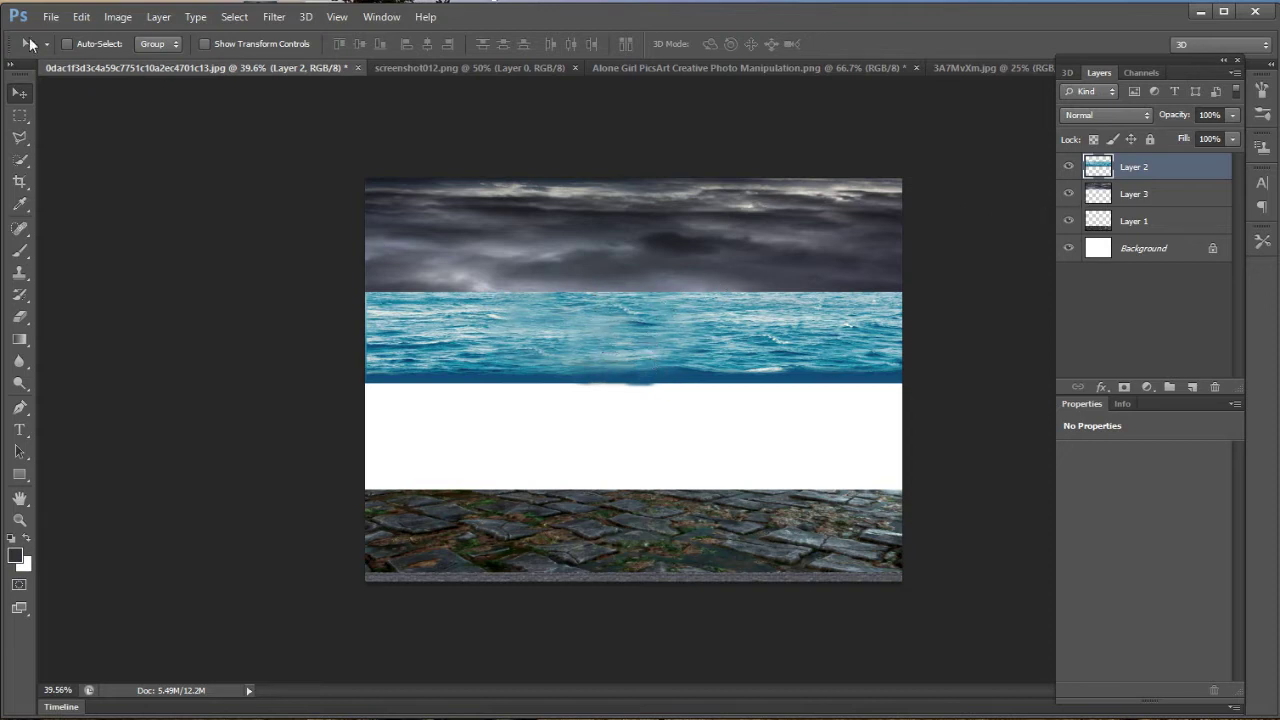
{"action": "left_click", "coordinate": [48, 16]}
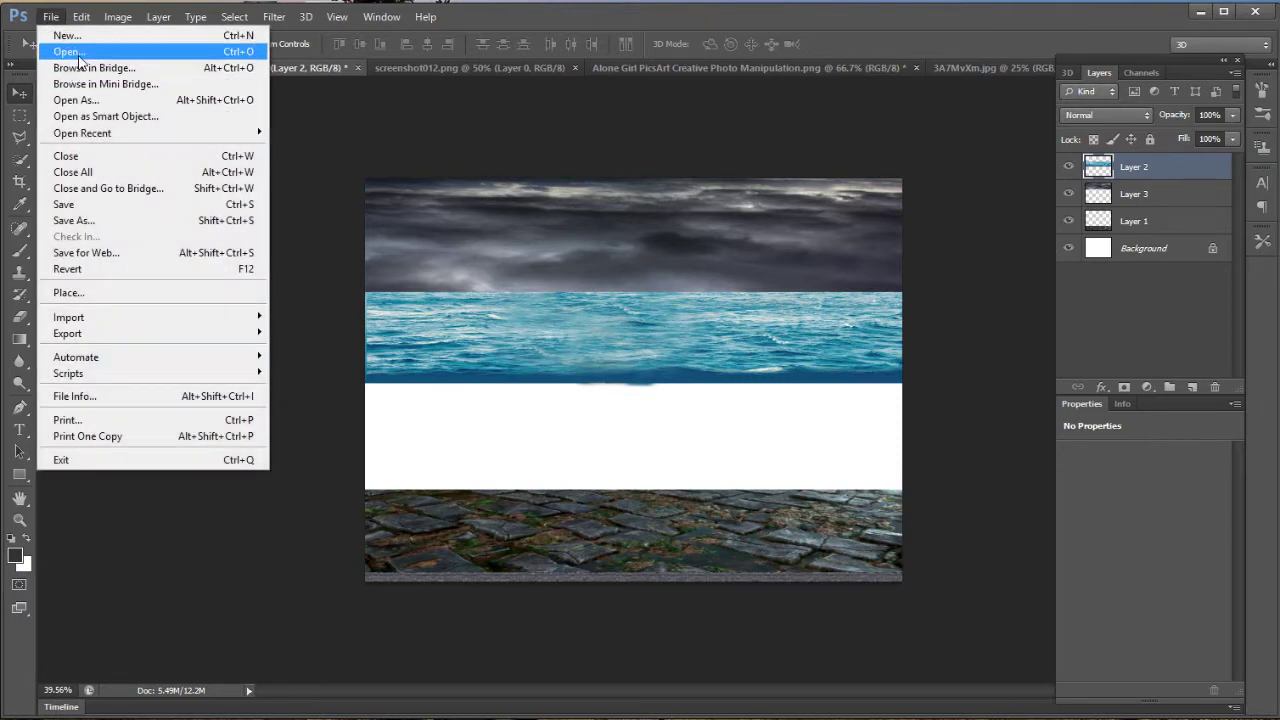
{"action": "left_click", "coordinate": [72, 52]}
{"action": "scroll", "coordinate": [541, 381], "scroll_direction": "down", "scroll_amount": 2}
{"action": "scroll", "coordinate": [555, 435], "scroll_direction": "down", "scroll_amount": 1}
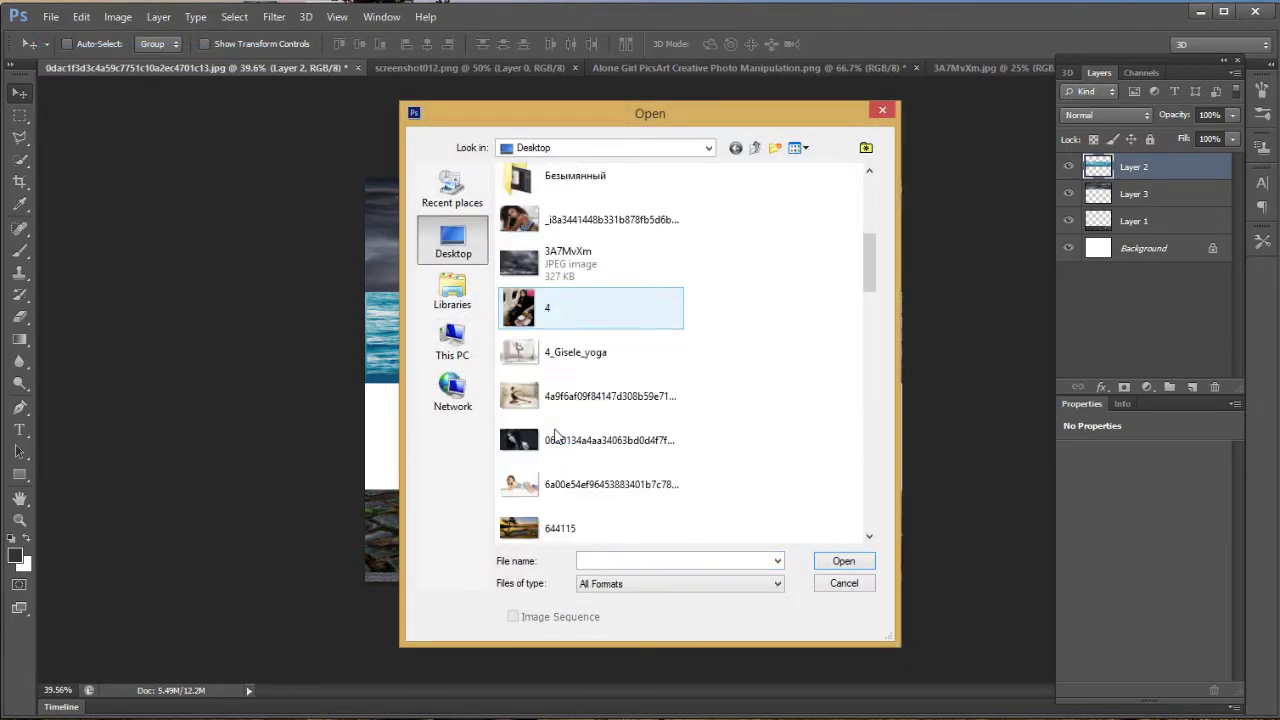
{"action": "scroll", "coordinate": [555, 435], "scroll_direction": "down", "scroll_amount": 3}
{"action": "scroll", "coordinate": [555, 435], "scroll_direction": "down", "scroll_amount": 2}
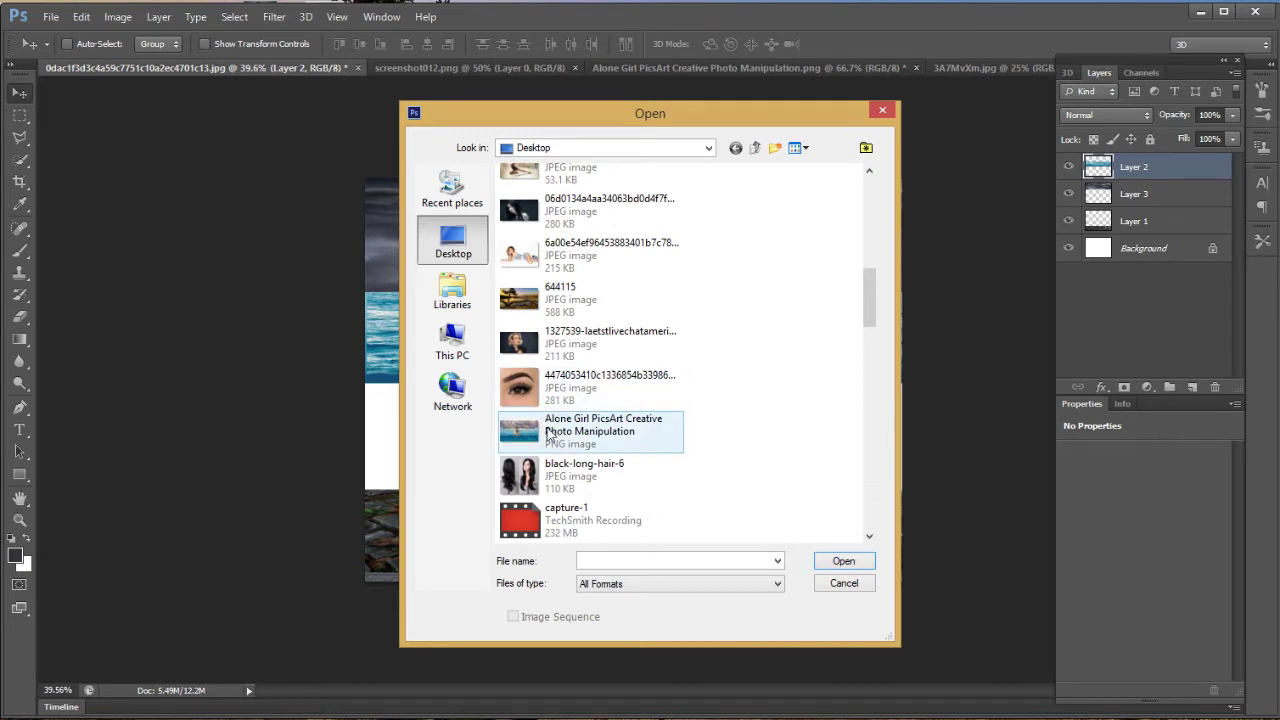
{"action": "scroll", "coordinate": [549, 432], "scroll_direction": "down", "scroll_amount": 2}
{"action": "scroll", "coordinate": [555, 450], "scroll_direction": "down", "scroll_amount": 3}
{"action": "scroll", "coordinate": [560, 470], "scroll_direction": "down", "scroll_amount": 1}
{"action": "scroll", "coordinate": [567, 487], "scroll_direction": "down", "scroll_amount": 2}
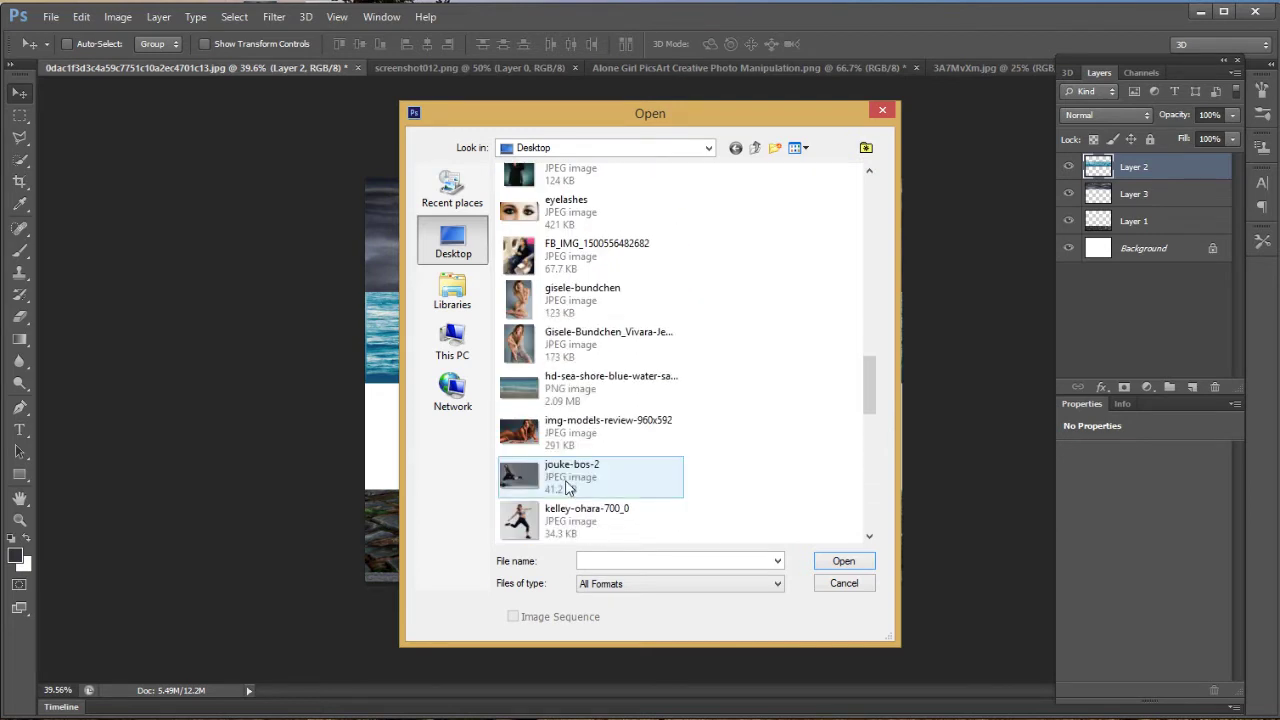
{"action": "scroll", "coordinate": [552, 425], "scroll_direction": "down", "scroll_amount": 5}
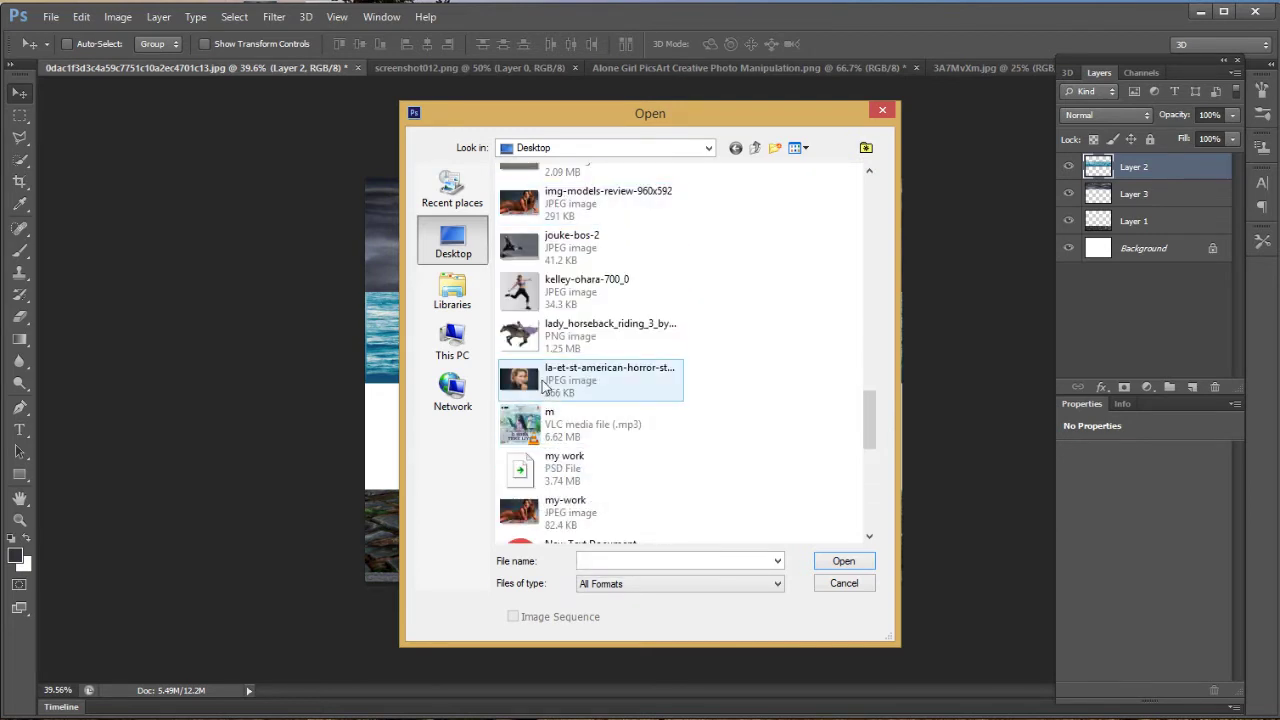
{"action": "left_click", "coordinate": [530, 335]}
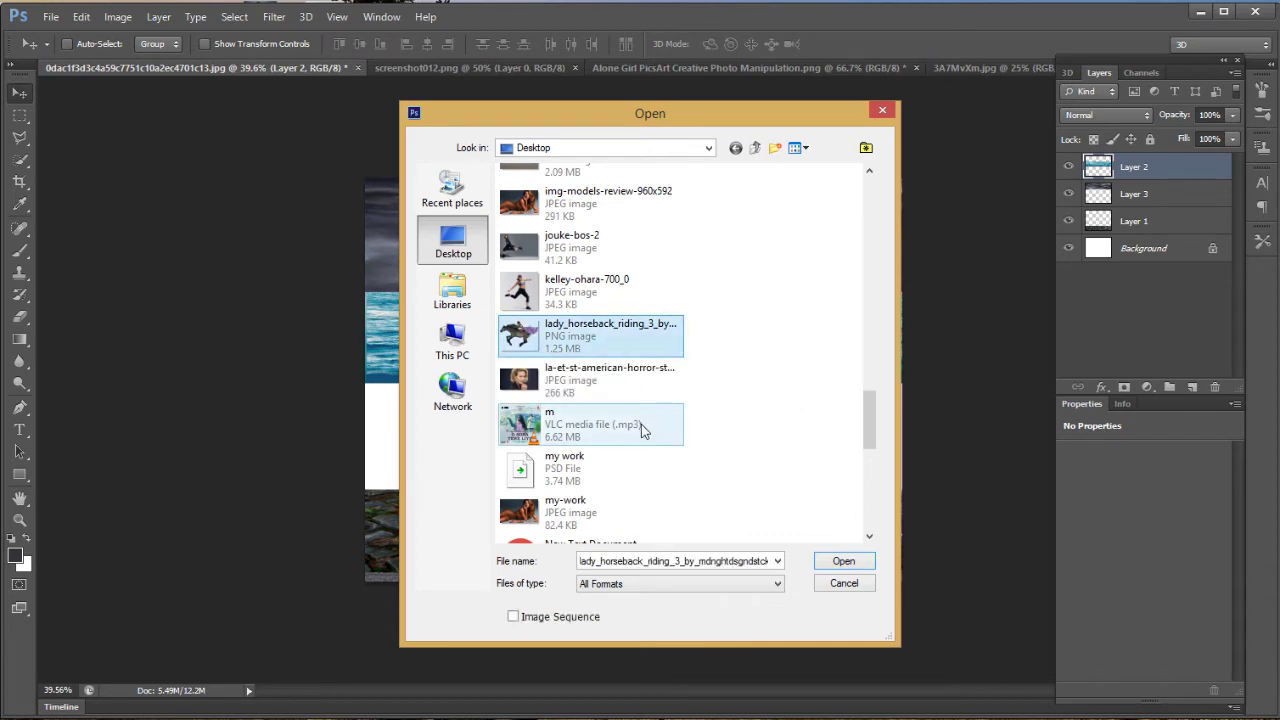
{"action": "left_click", "coordinate": [834, 566]}
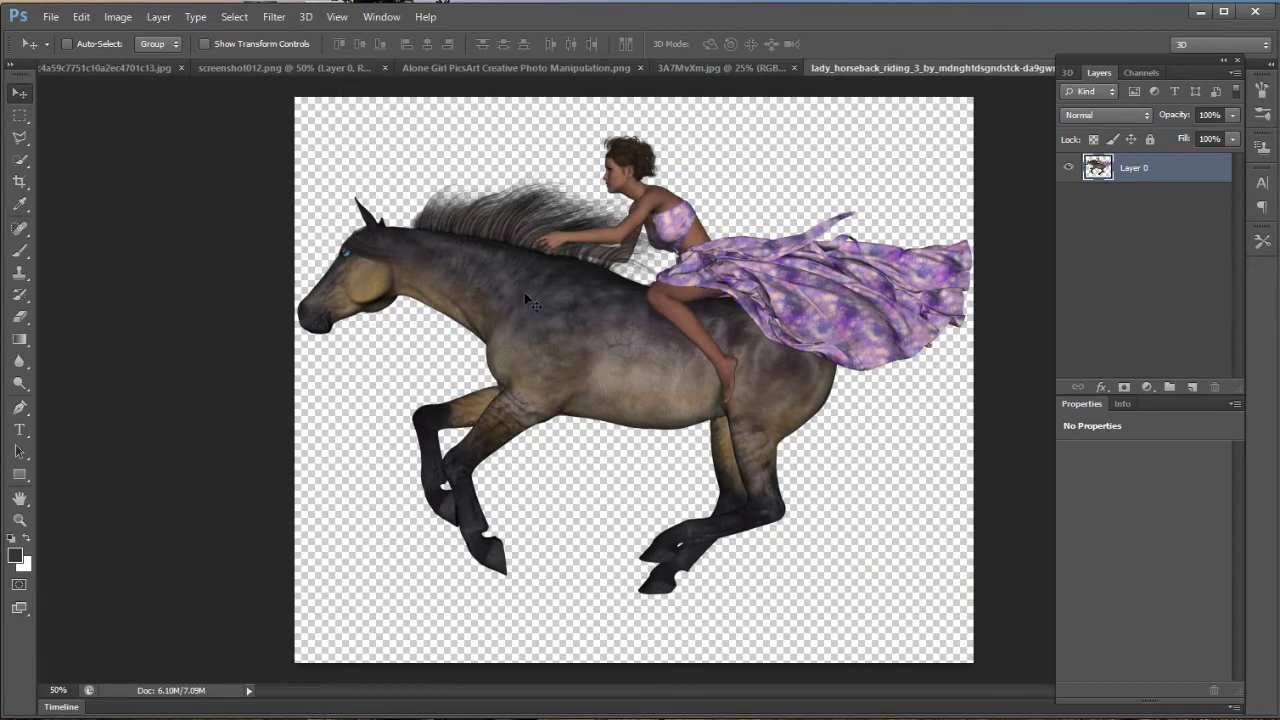
Copy the horse and rider into the composite and shrink it to about 65%.
{"action": "left_click_drag", "start_coordinate": [530, 302], "coordinate": [151, 62]}
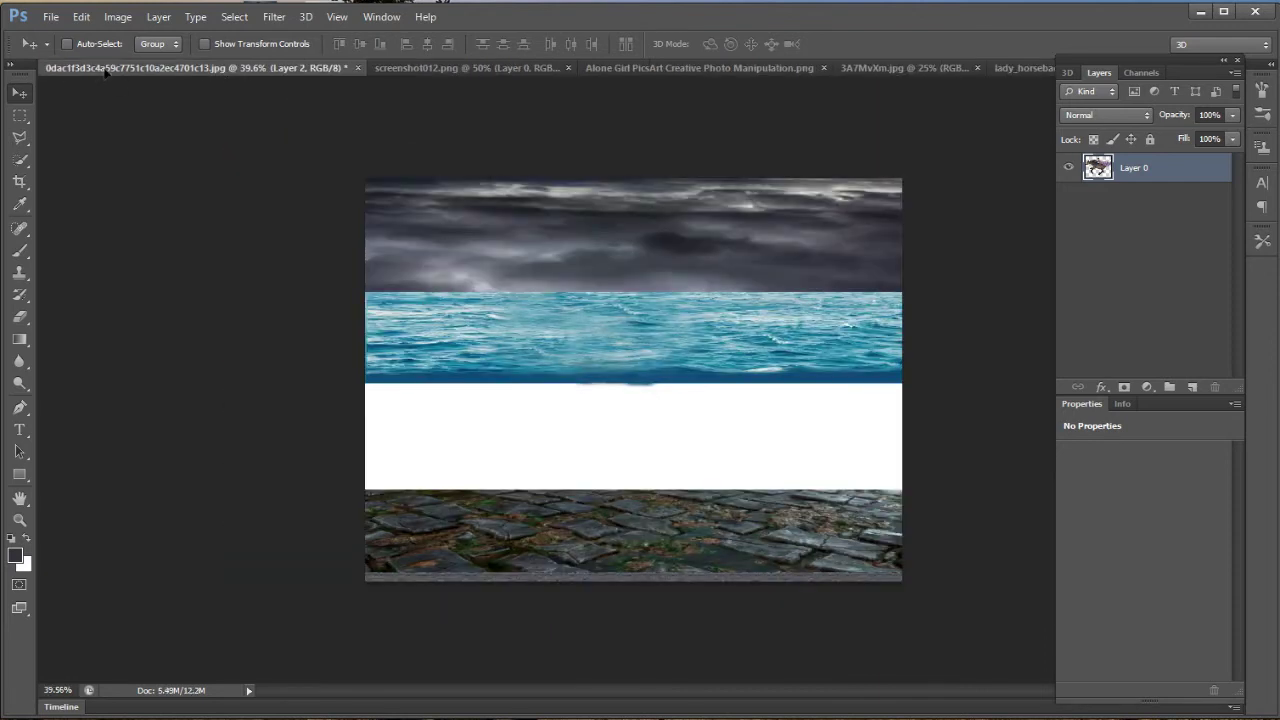
{"action": "left_click_drag", "start_coordinate": [247, 80], "coordinate": [572, 355]}
{"action": "left_click_drag", "start_coordinate": [639, 377], "coordinate": [660, 363]}
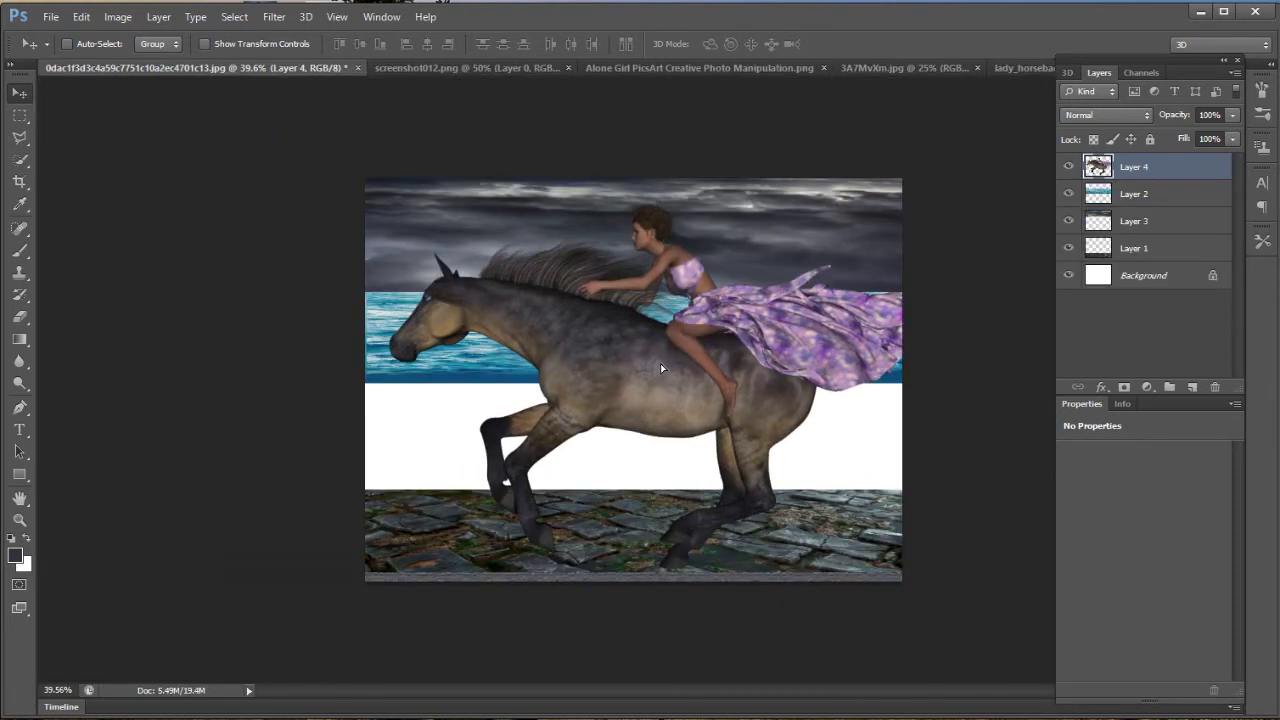
{"action": "key", "text": "ctrl+t"}
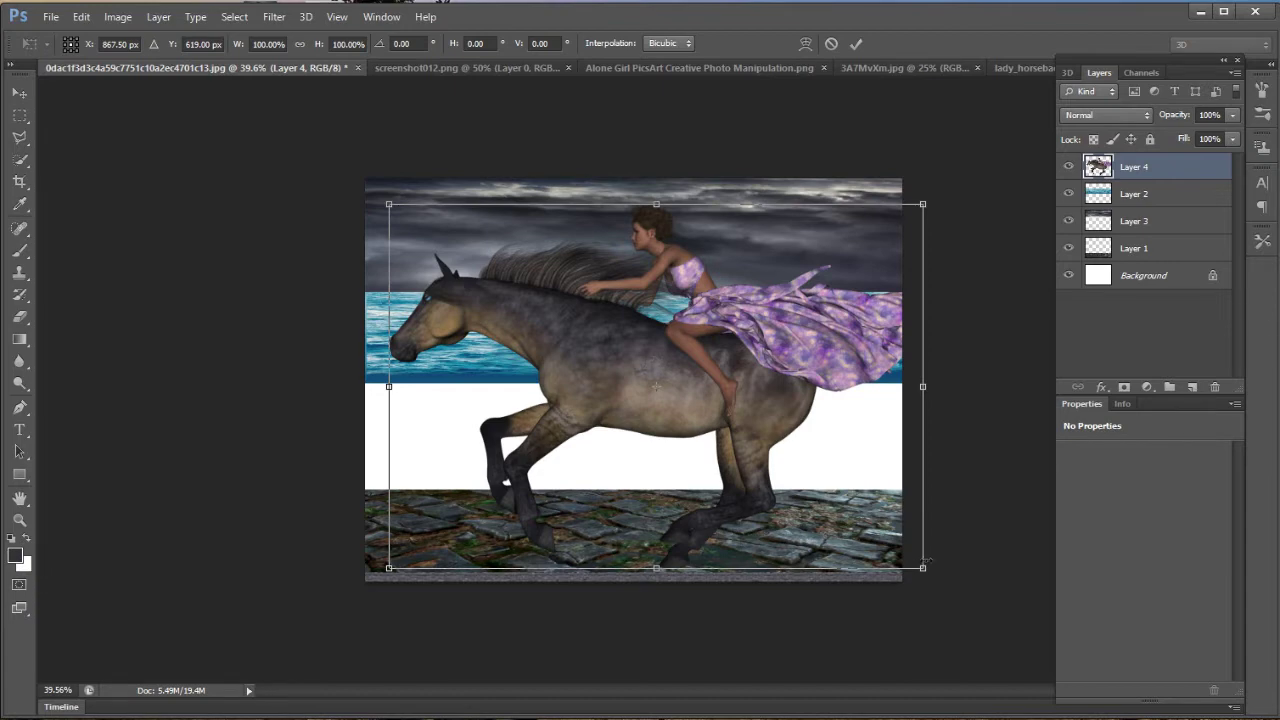
{"action": "left_click_drag", "start_coordinate": [922, 567], "coordinate": [829, 503]}
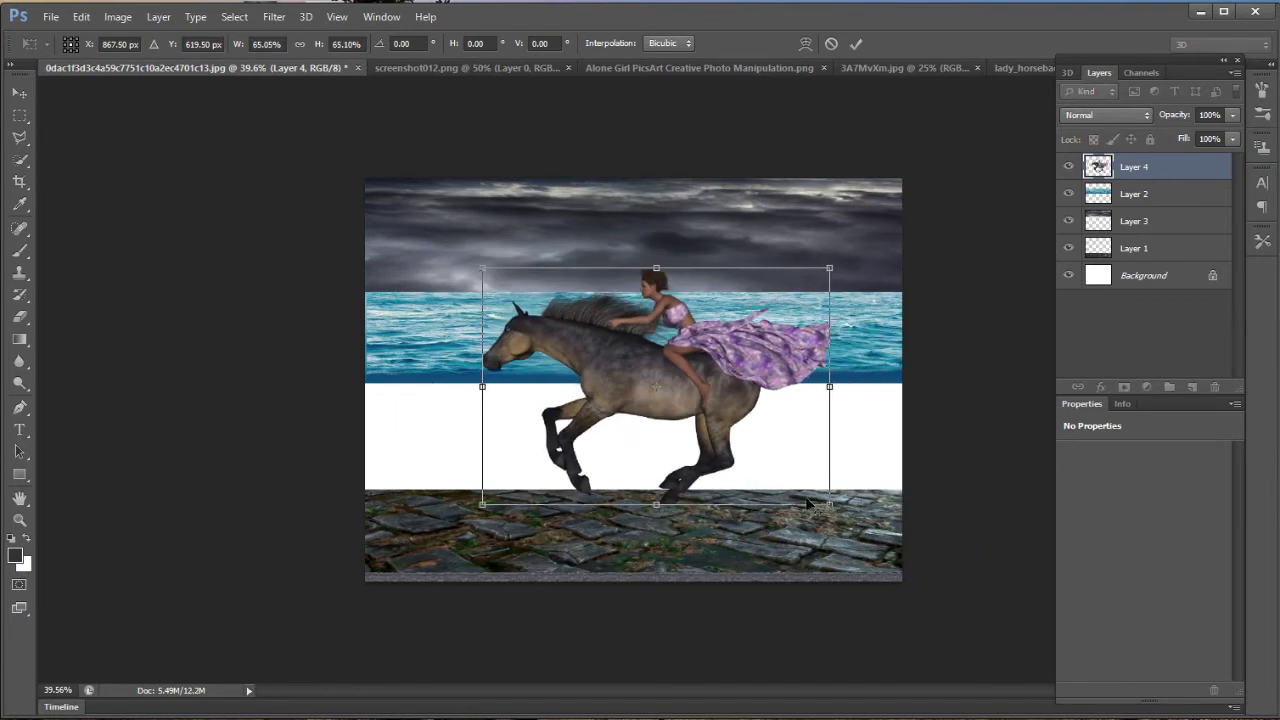
{"action": "left_click_drag", "start_coordinate": [808, 504], "coordinate": [828, 508]}
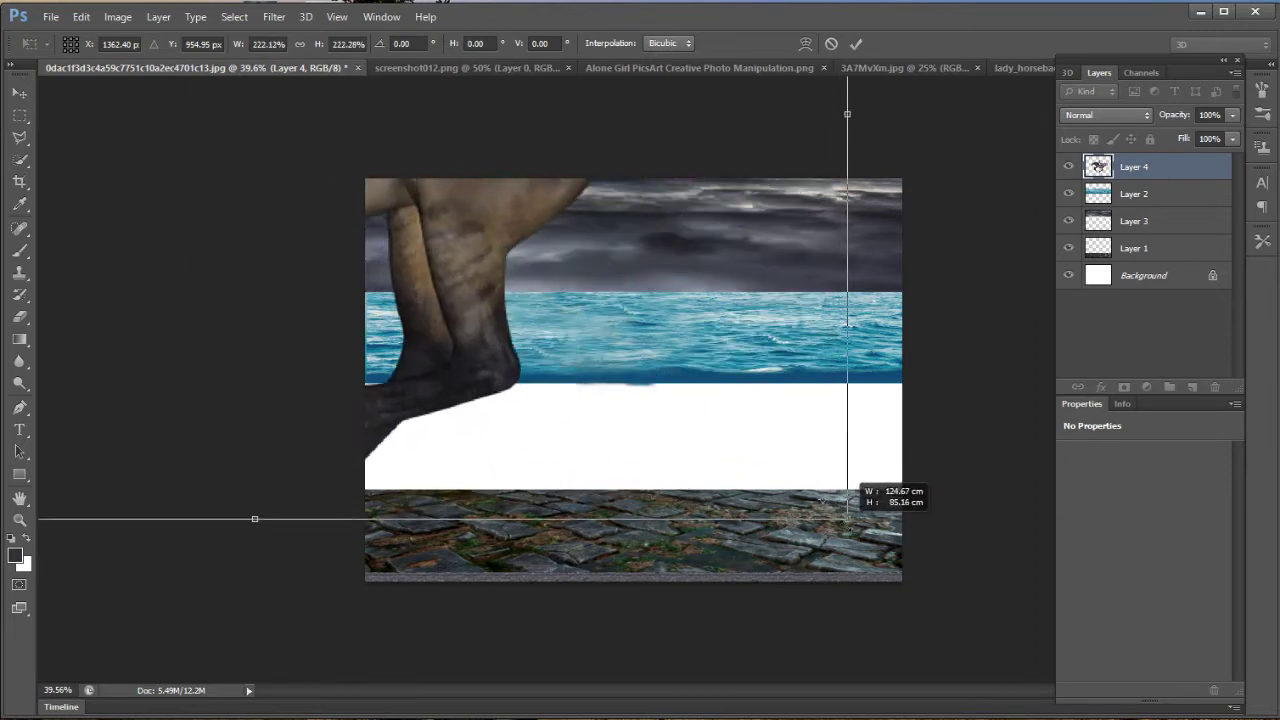
{"action": "left_click_drag", "start_coordinate": [828, 506], "coordinate": [806, 497]}
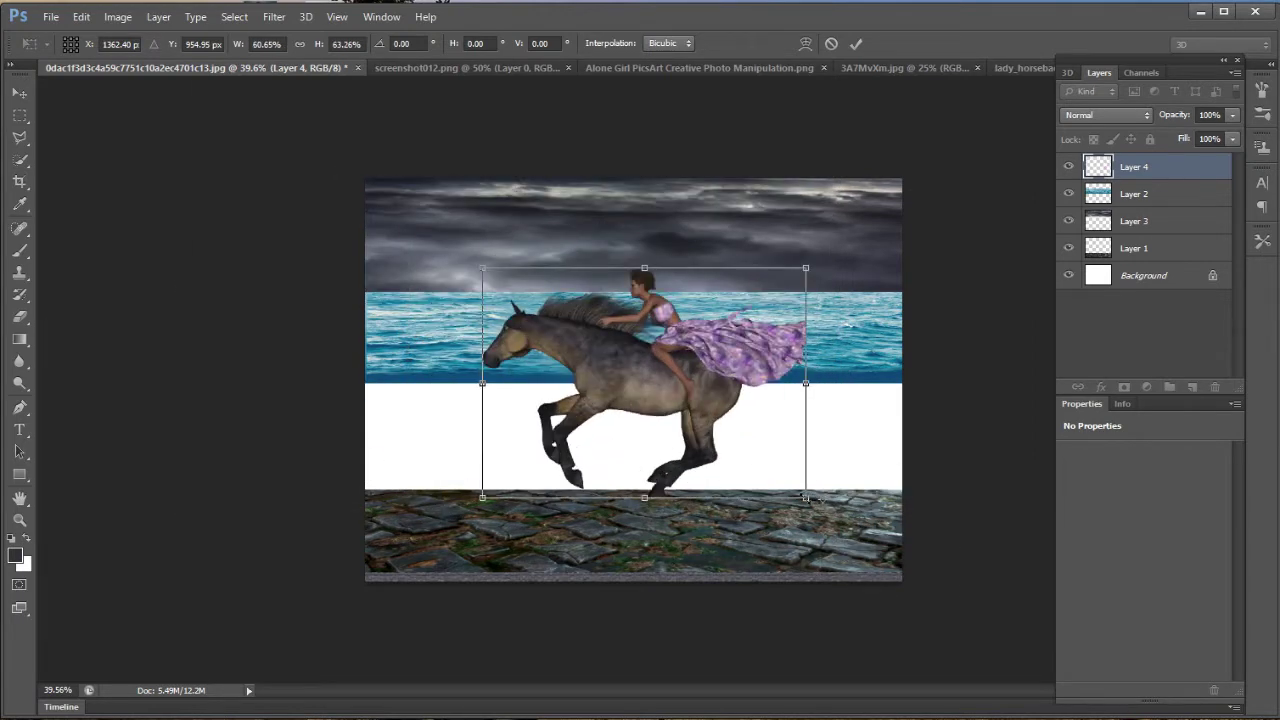
Enlarge and reposition the horse across the sea and onto the cobblestones, then commit.
{"action": "left_click_drag", "start_coordinate": [666, 412], "coordinate": [671, 437]}
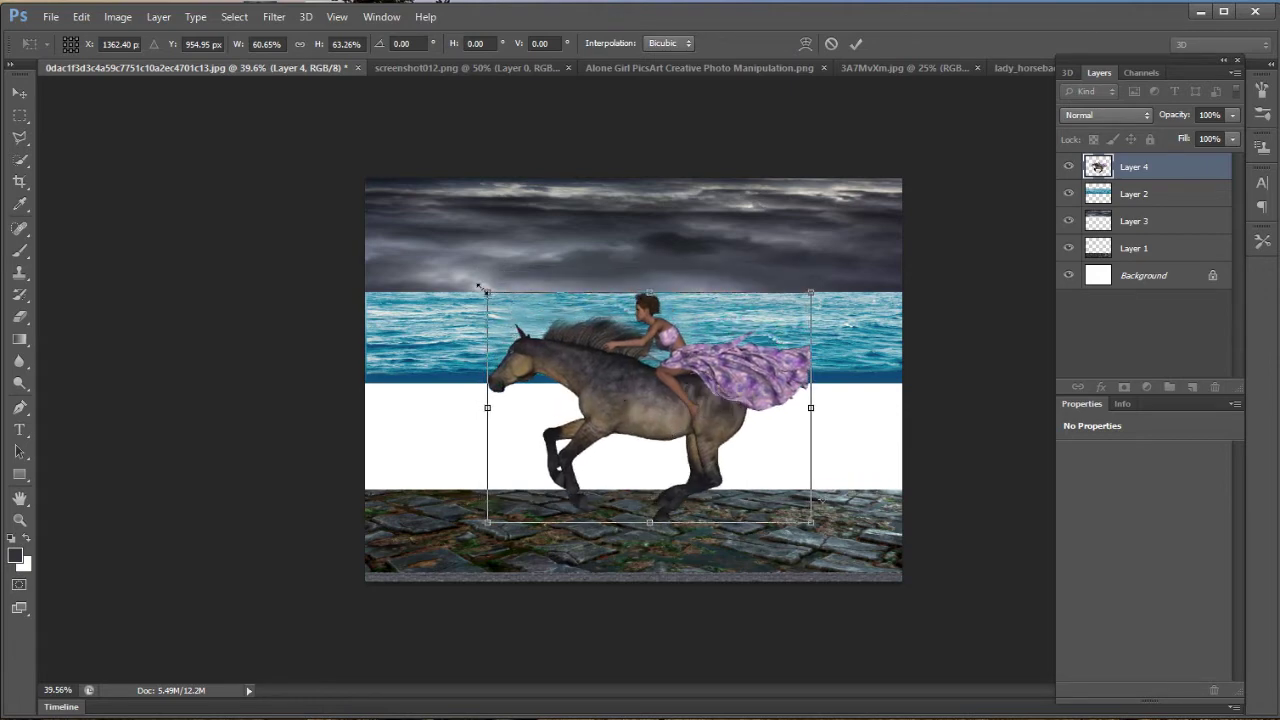
{"action": "left_click_drag", "start_coordinate": [481, 289], "coordinate": [442, 228]}
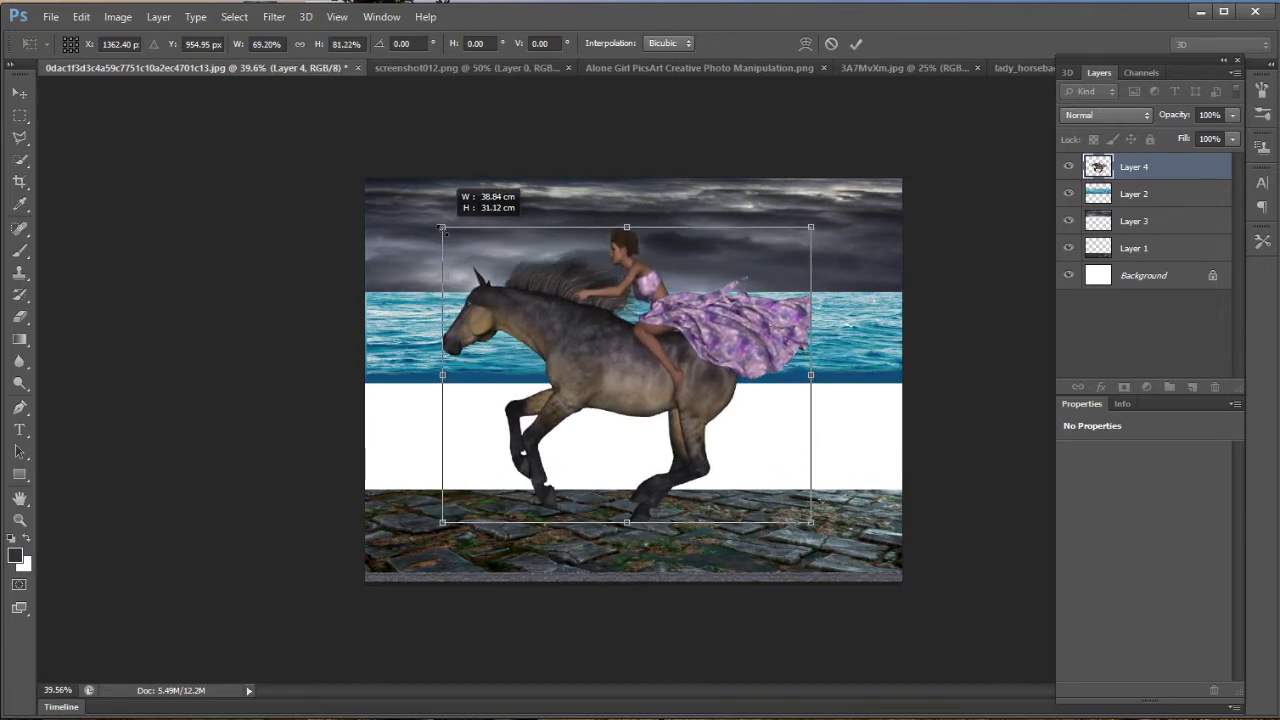
{"action": "left_click_drag", "start_coordinate": [675, 399], "coordinate": [695, 417]}
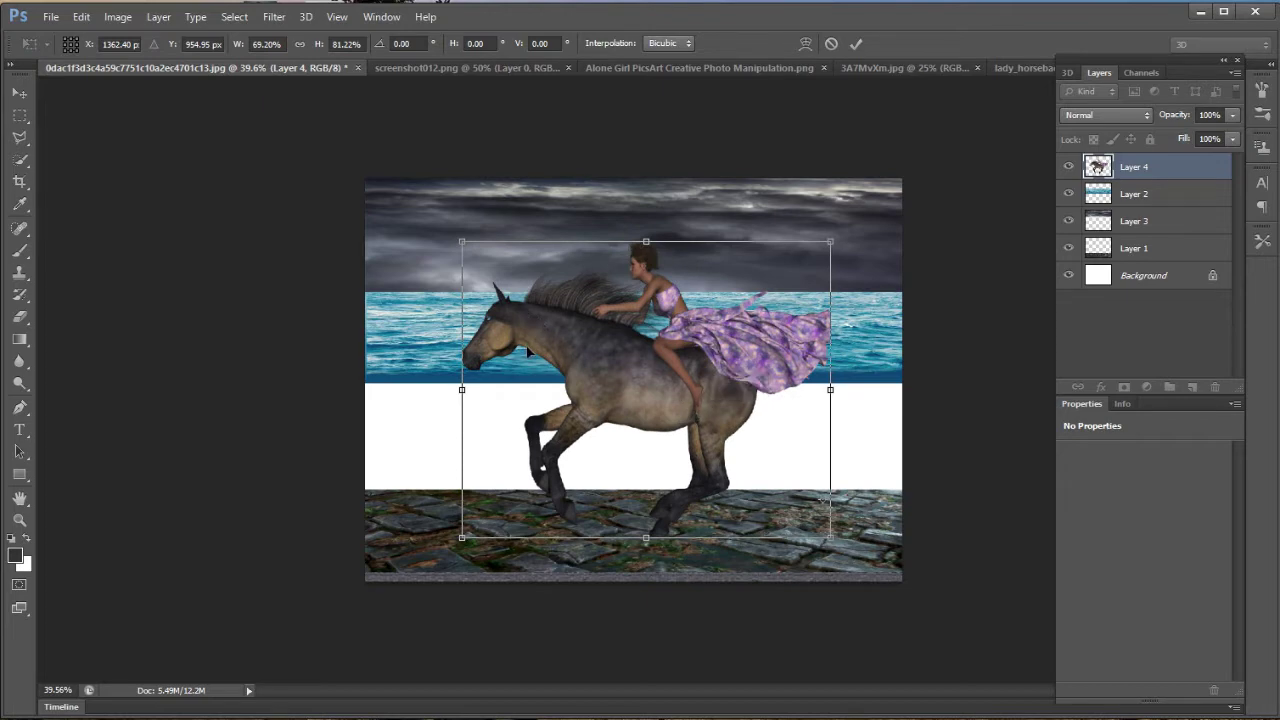
{"action": "left_click_drag", "start_coordinate": [461, 241], "coordinate": [428, 197]}
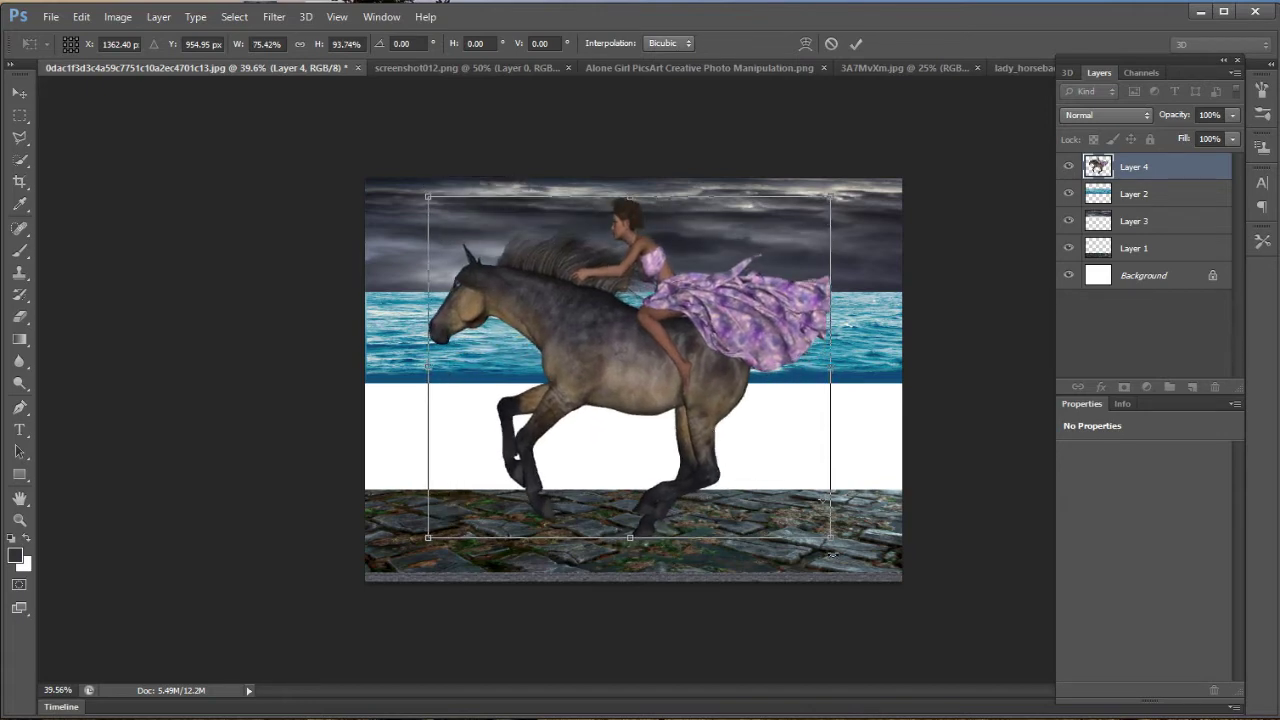
{"action": "left_click_drag", "start_coordinate": [832, 540], "coordinate": [832, 568]}
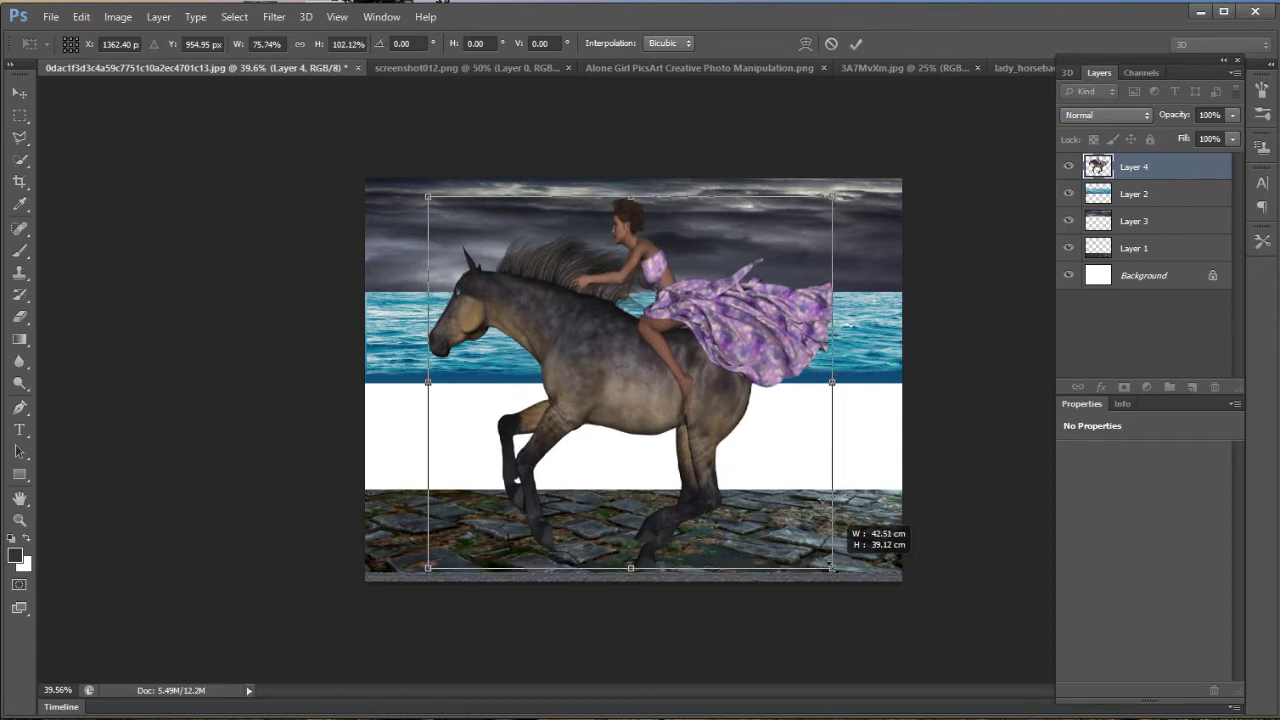
{"action": "left_click_drag", "start_coordinate": [650, 393], "coordinate": [665, 393]}
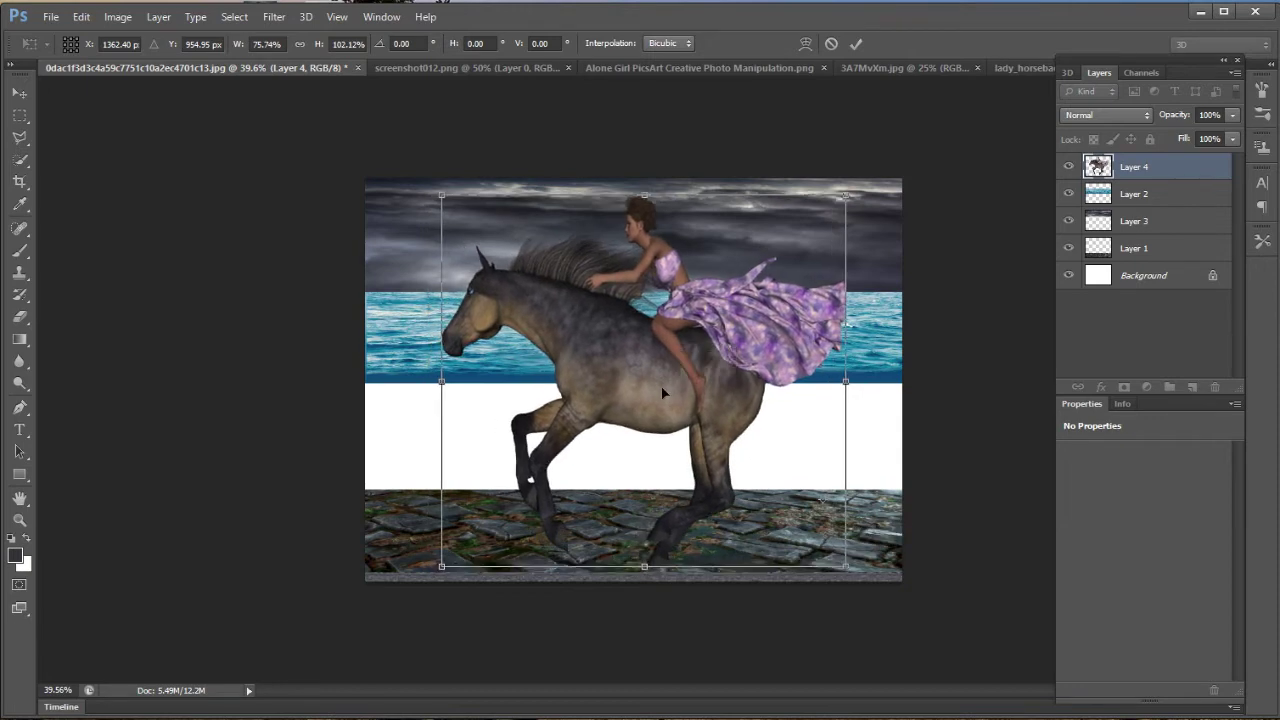
{"action": "key", "text": "Return"}
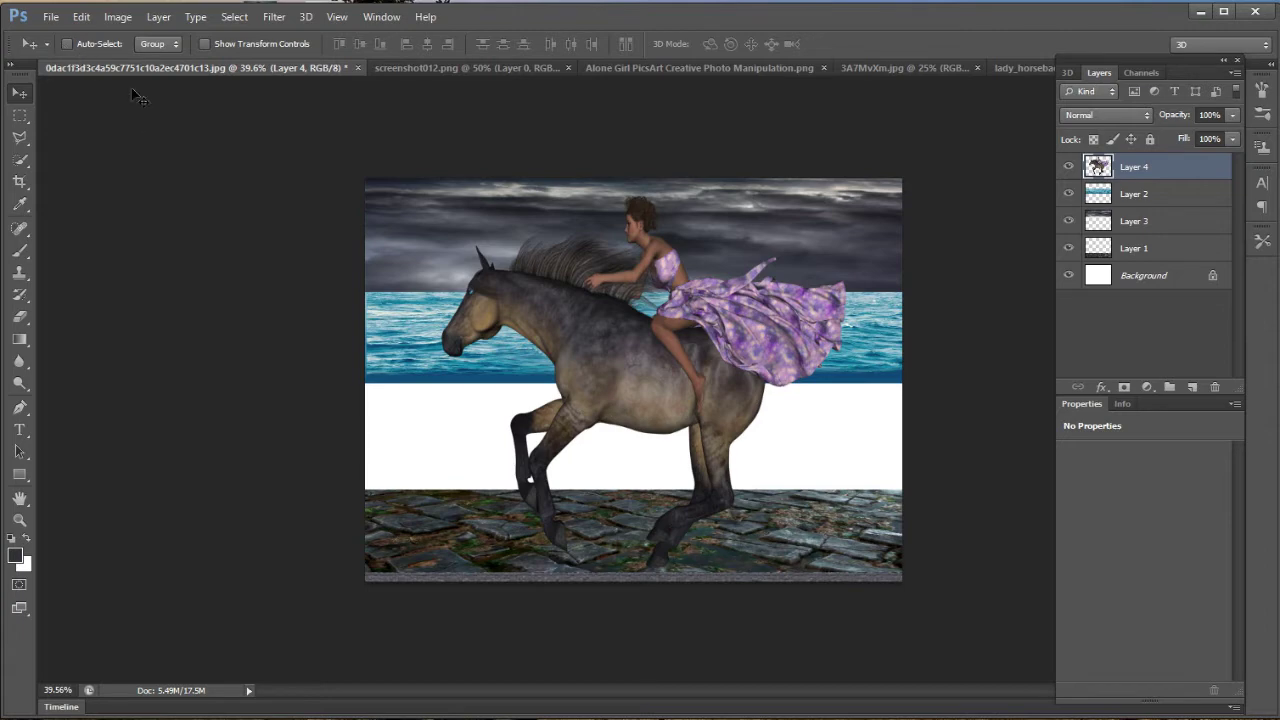
Fill the canvas area below the waterline on a new layer with teal sampled from the sea.
{"action": "left_click", "coordinate": [20, 115]}
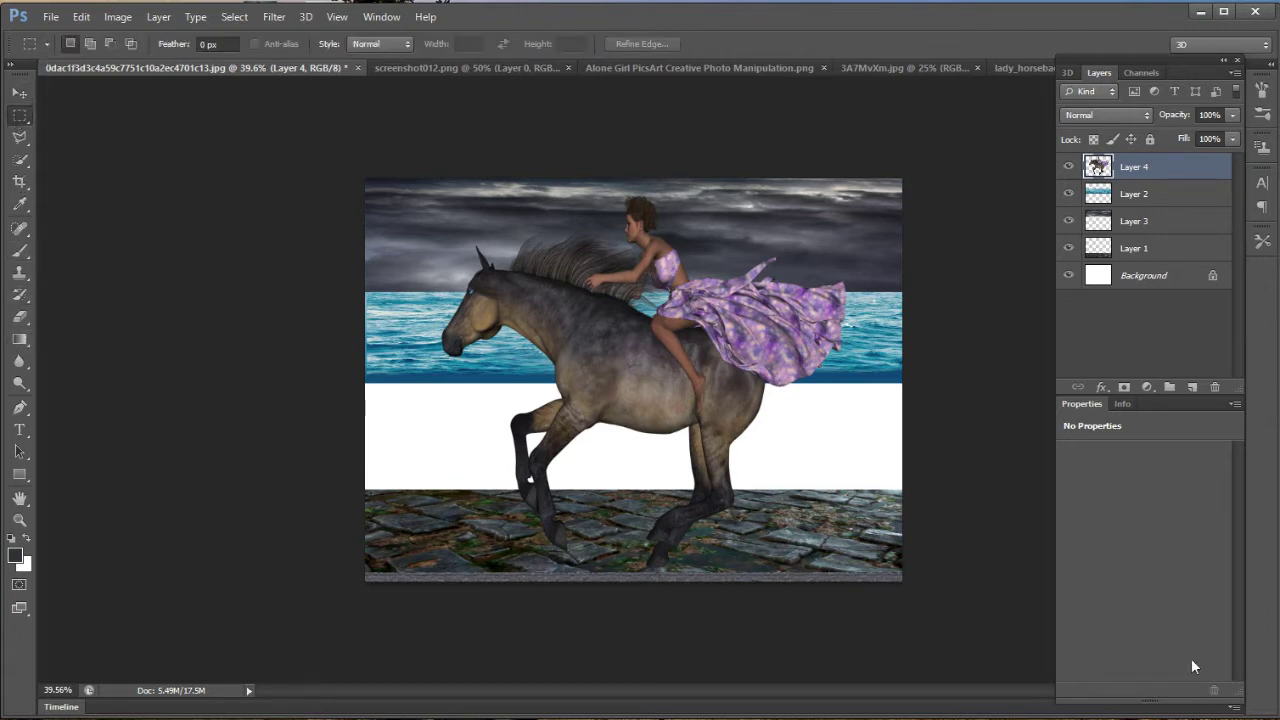
{"action": "left_click", "coordinate": [1190, 388]}
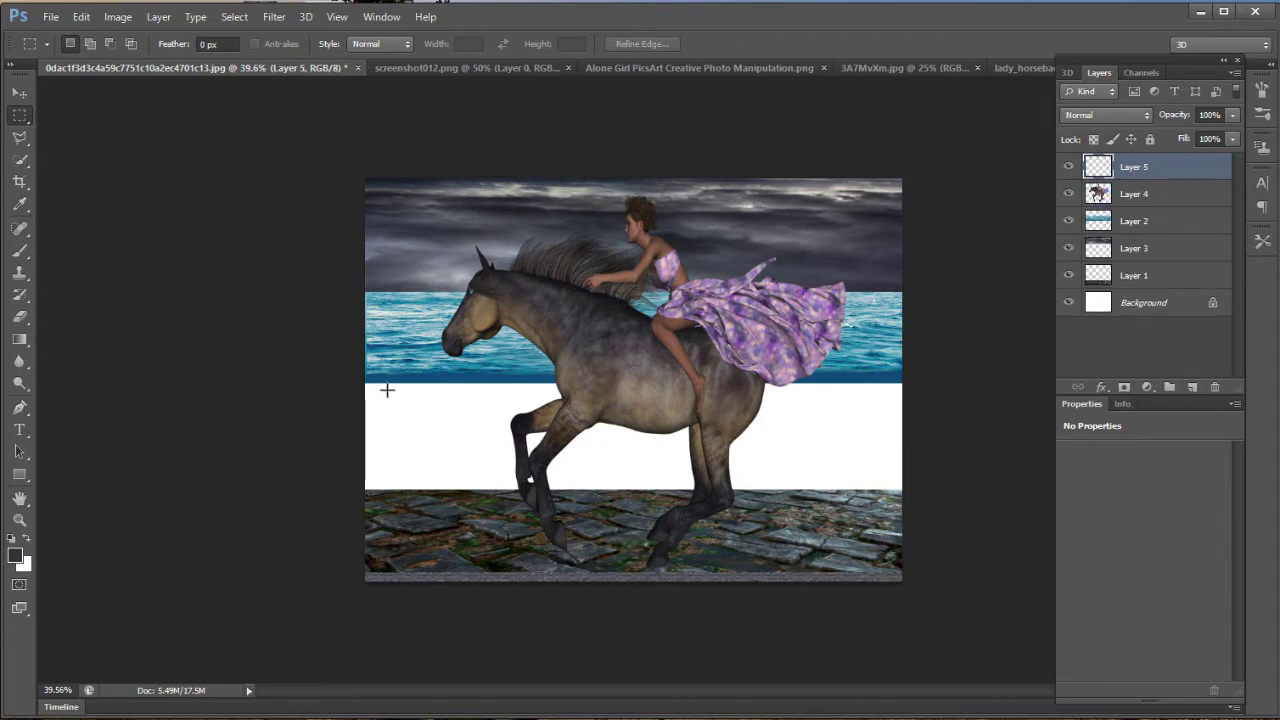
{"action": "left_click_drag", "start_coordinate": [367, 378], "coordinate": [875, 507]}
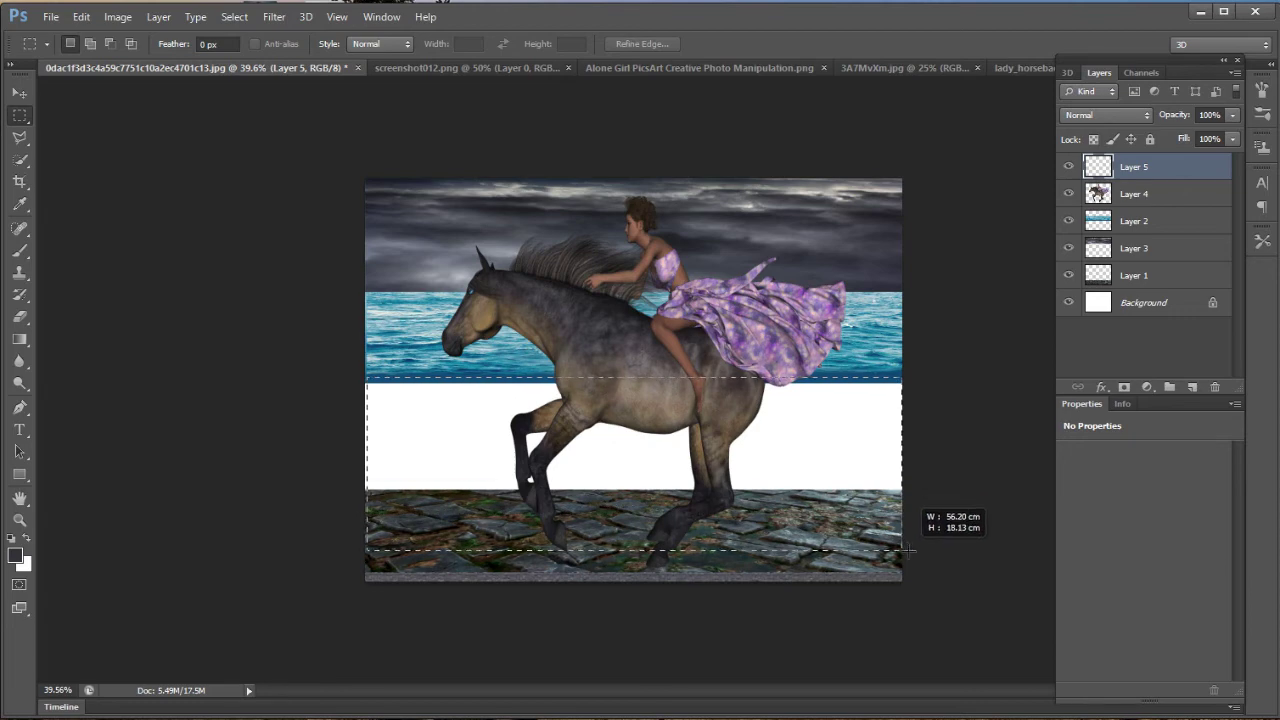
{"action": "left_click_drag", "start_coordinate": [873, 506], "coordinate": [916, 584]}
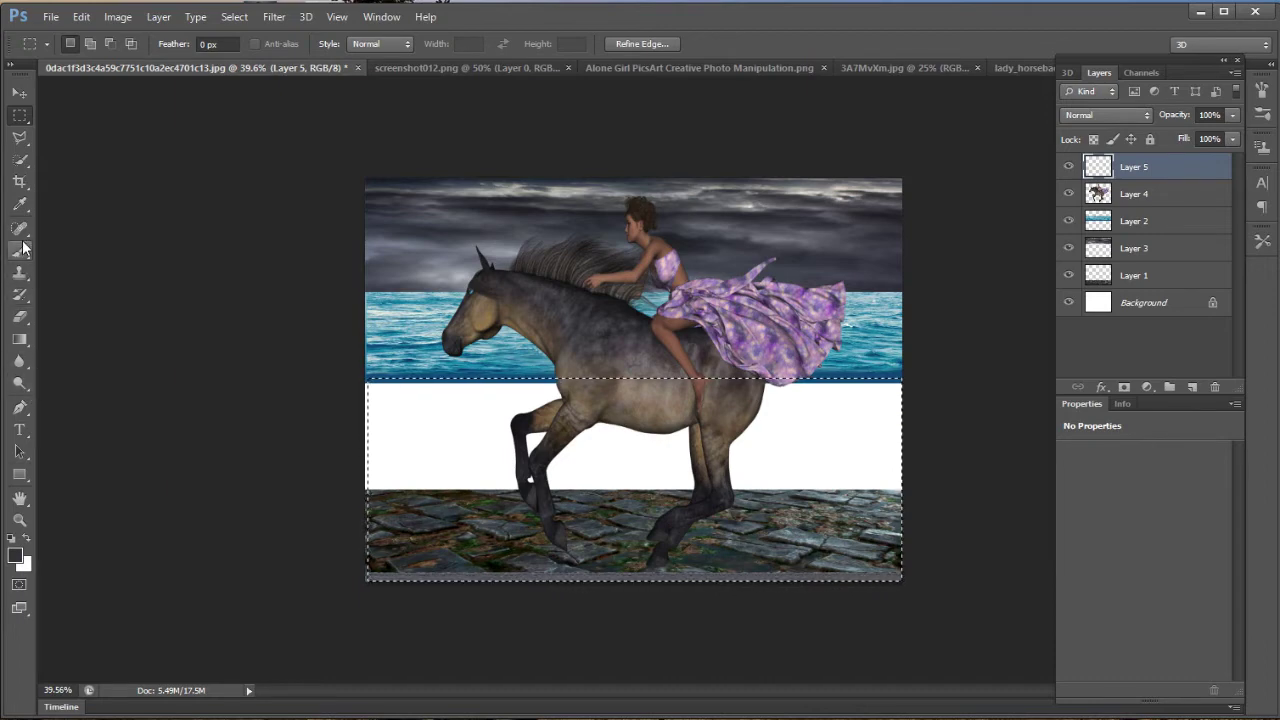
{"action": "left_click", "coordinate": [19, 204]}
{"action": "left_click", "coordinate": [441, 366]}
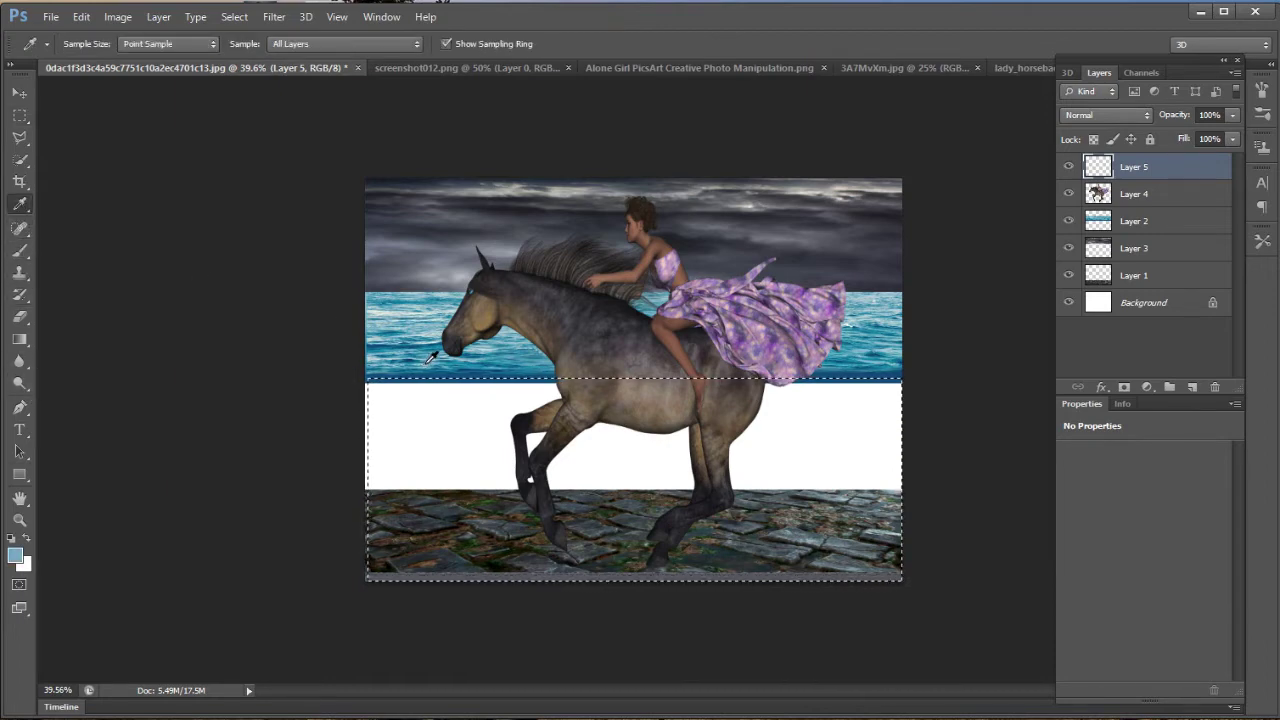
{"action": "left_click", "coordinate": [501, 365]}
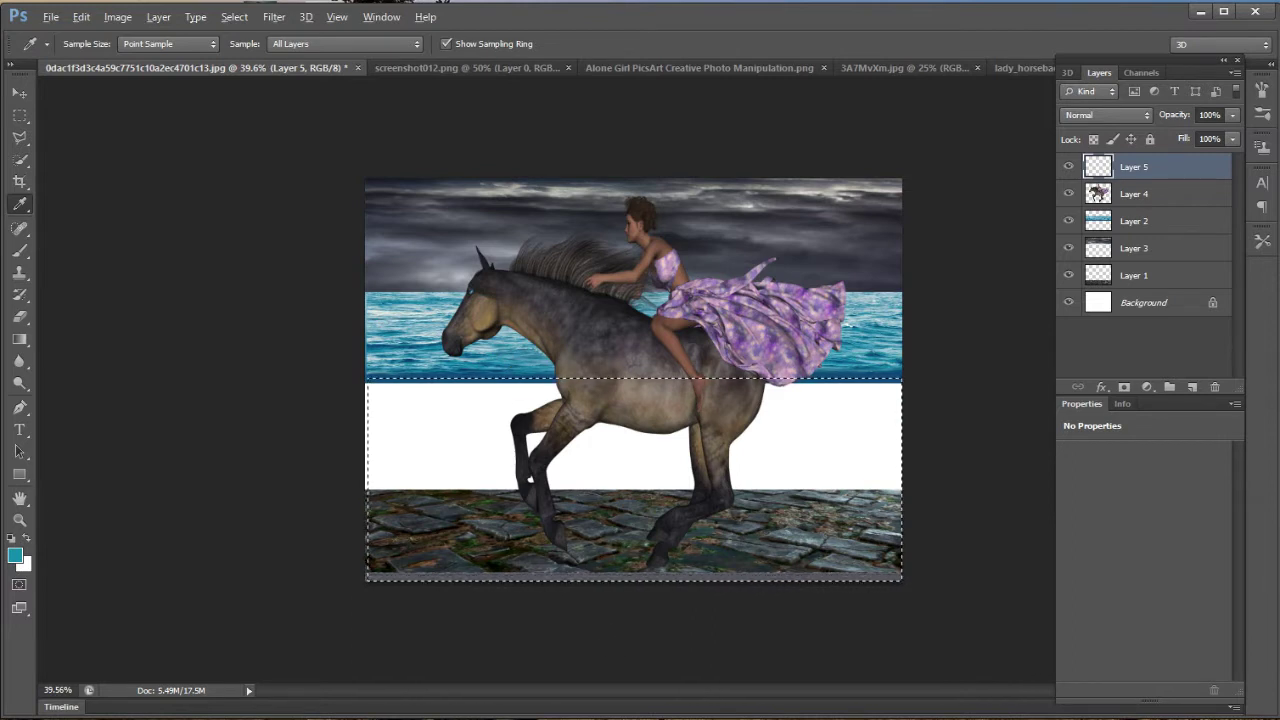
{"action": "key", "text": "alt+BackSpace"}
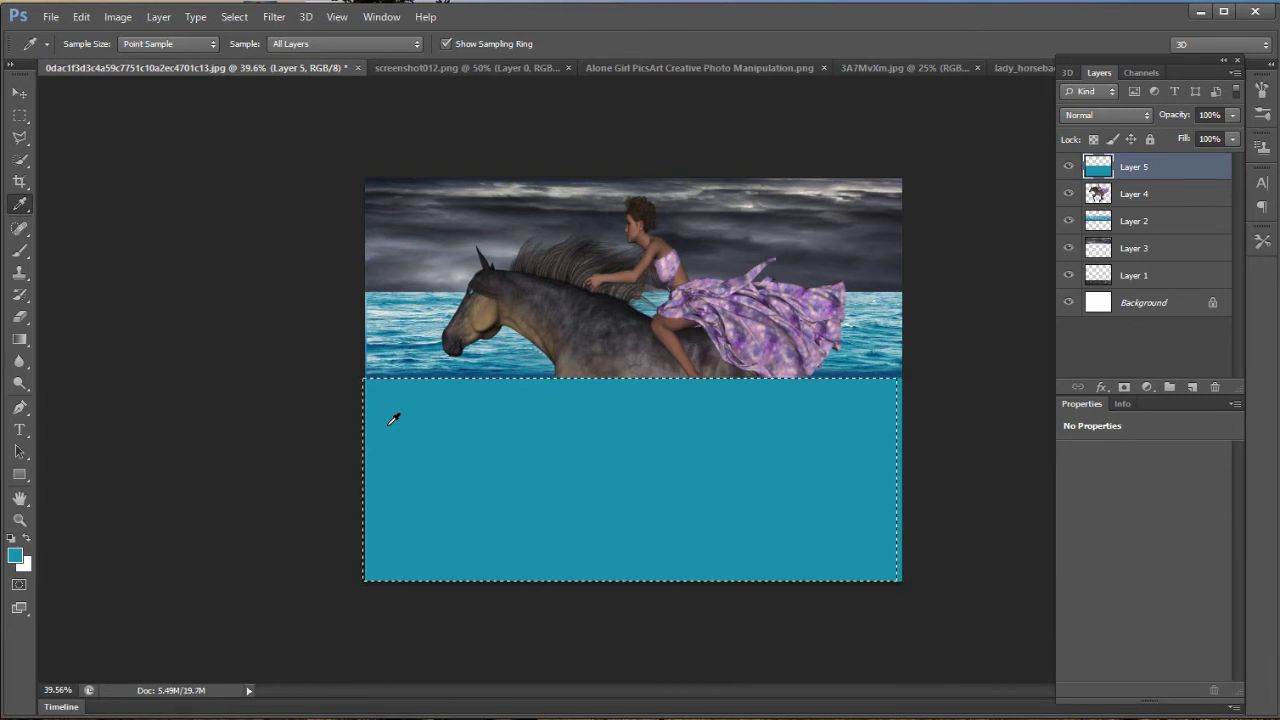
{"action": "key", "text": "ctrl+d"}
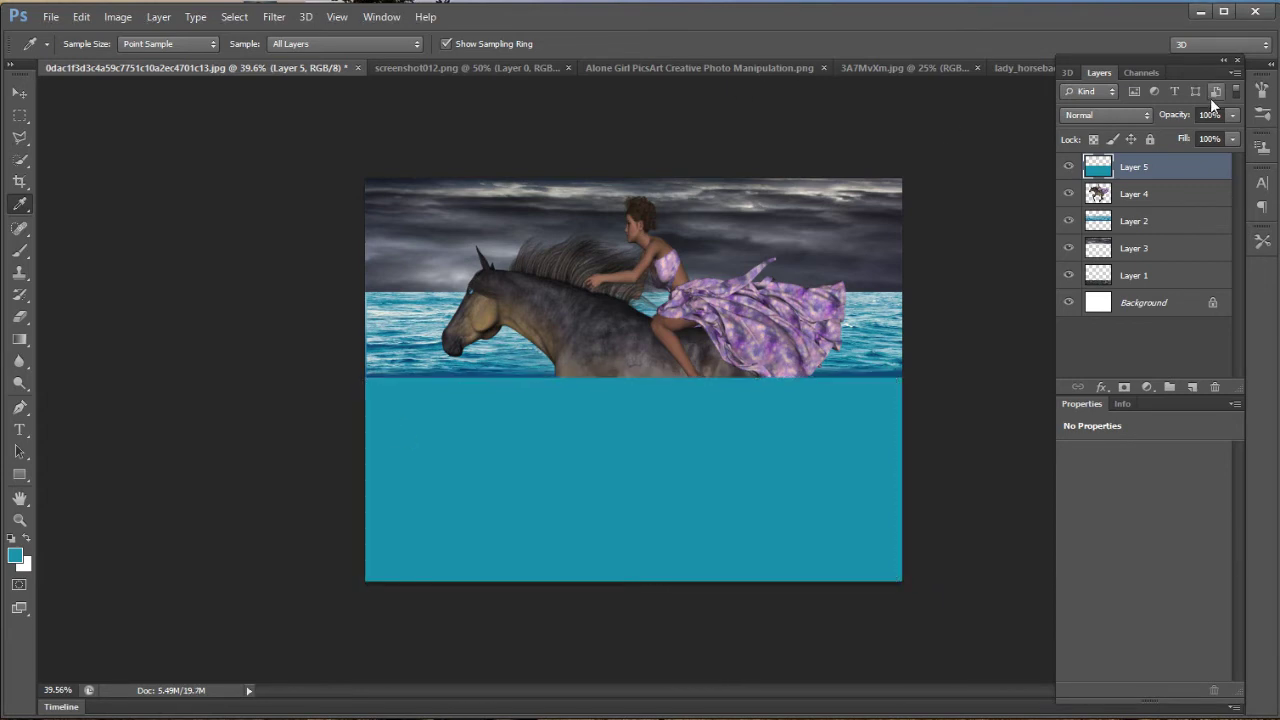
Set the teal layer's opacity to 58% and add an empty layer above it.
{"action": "left_click_drag", "start_coordinate": [1231, 115], "coordinate": [1178, 139]}
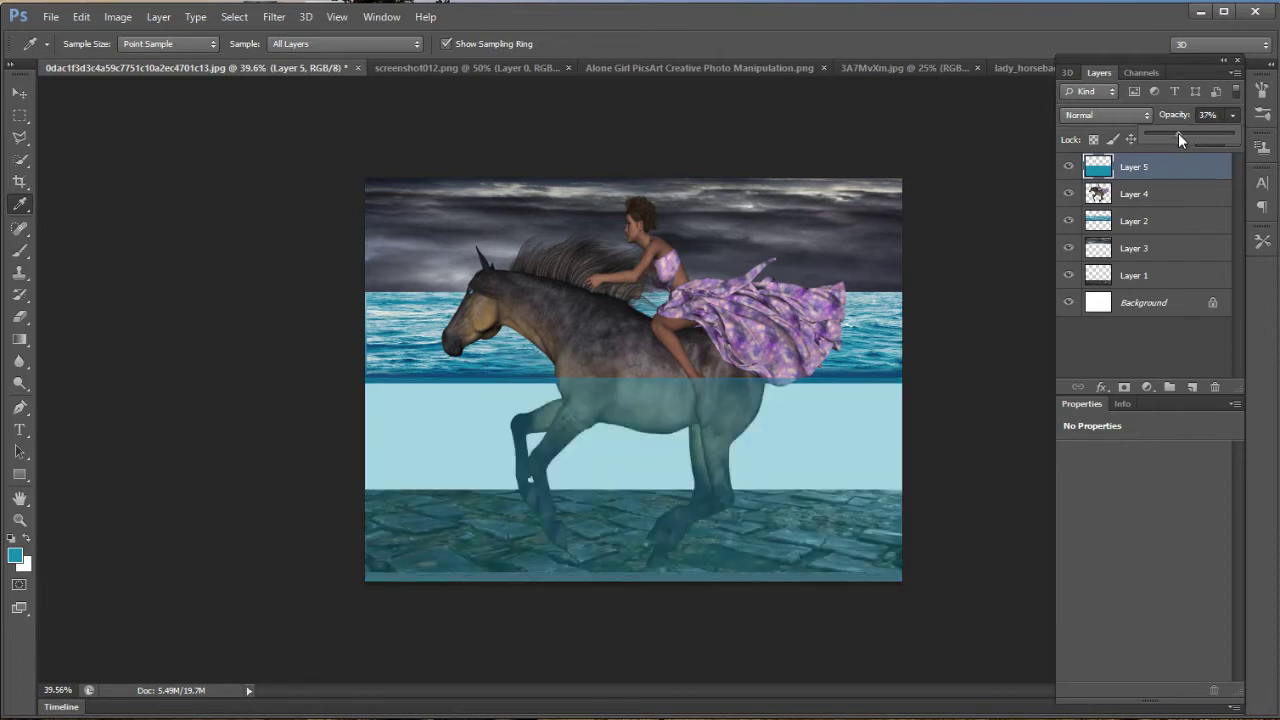
{"action": "left_click_drag", "start_coordinate": [1188, 136], "coordinate": [1188, 138]}
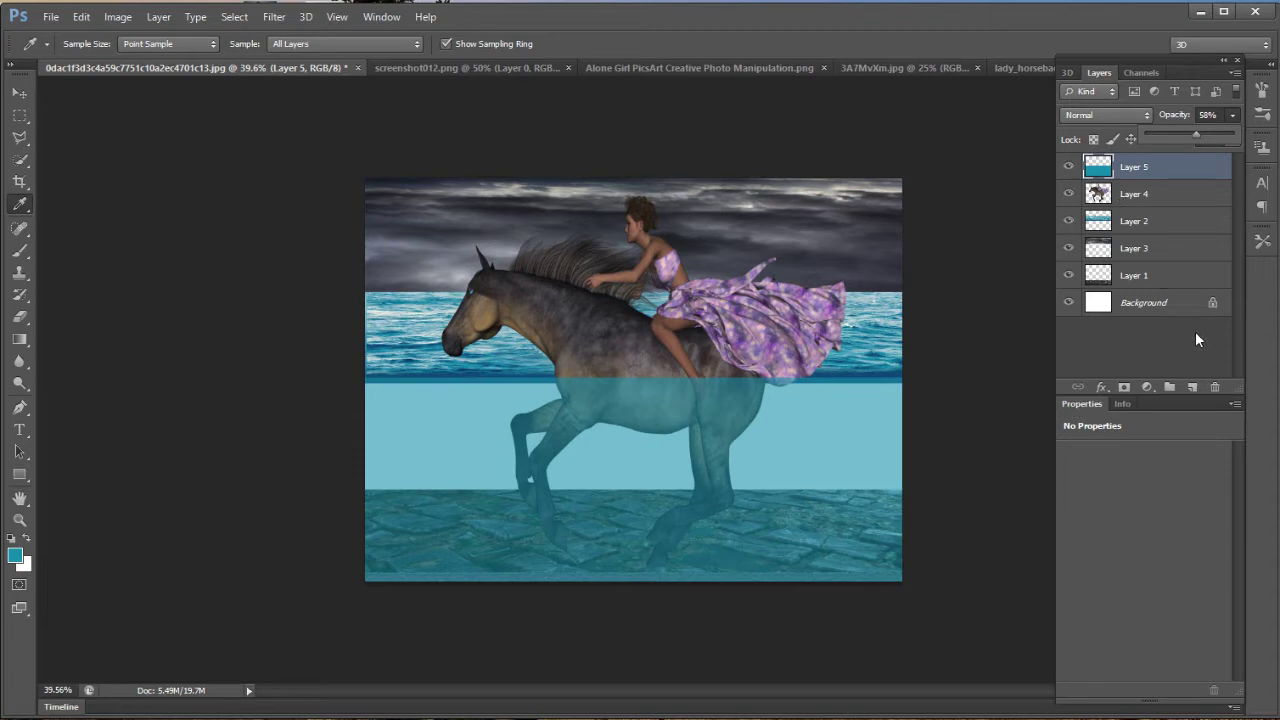
{"action": "left_click", "coordinate": [1192, 386]}
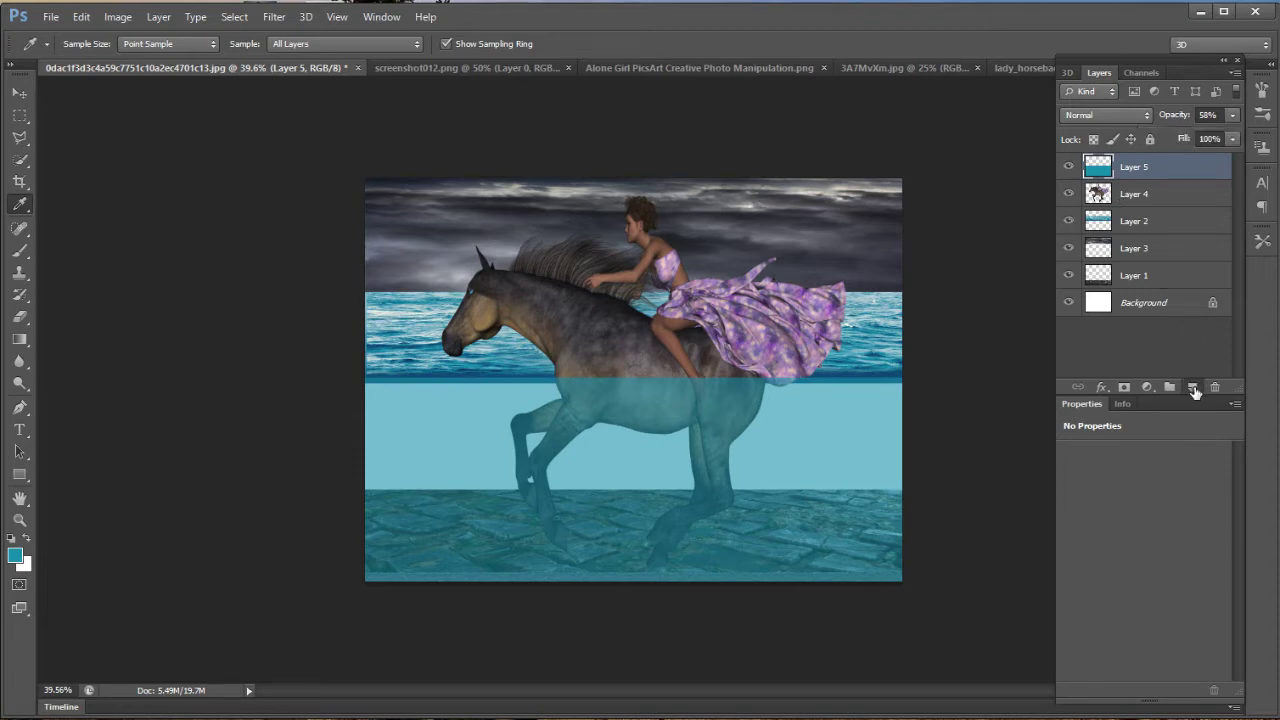
Draw and then dismiss a small rectangular selection on the lower canvas.
{"action": "left_click", "coordinate": [20, 115]}
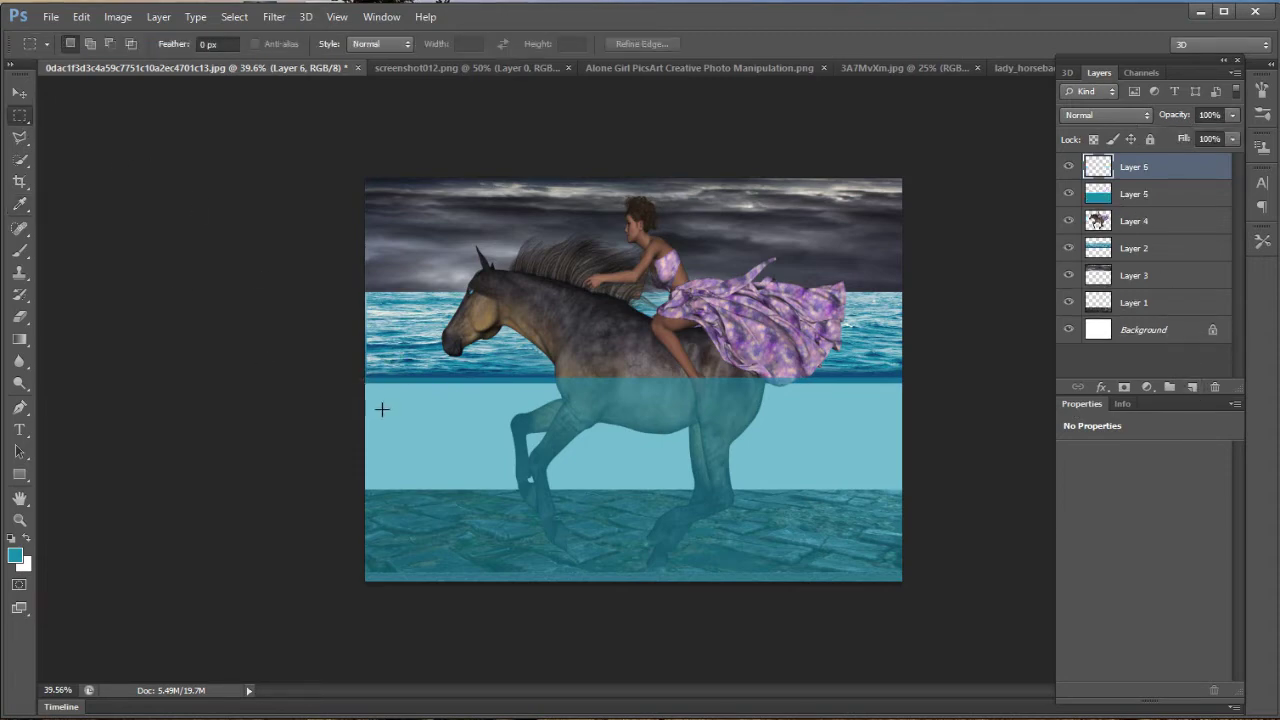
{"action": "left_click_drag", "start_coordinate": [367, 378], "coordinate": [452, 454]}
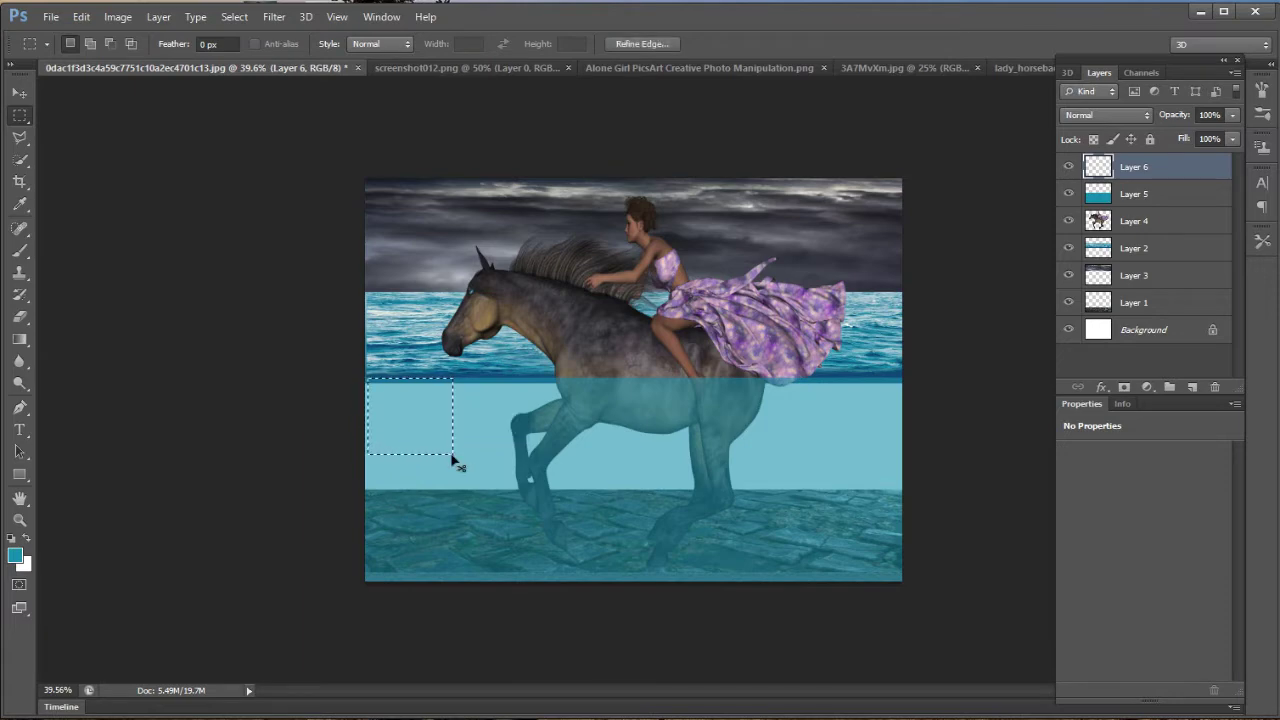
{"action": "left_click", "coordinate": [458, 463]}
Open recurs-470.png from the Desktop file list.
{"action": "left_click", "coordinate": [50, 17]}
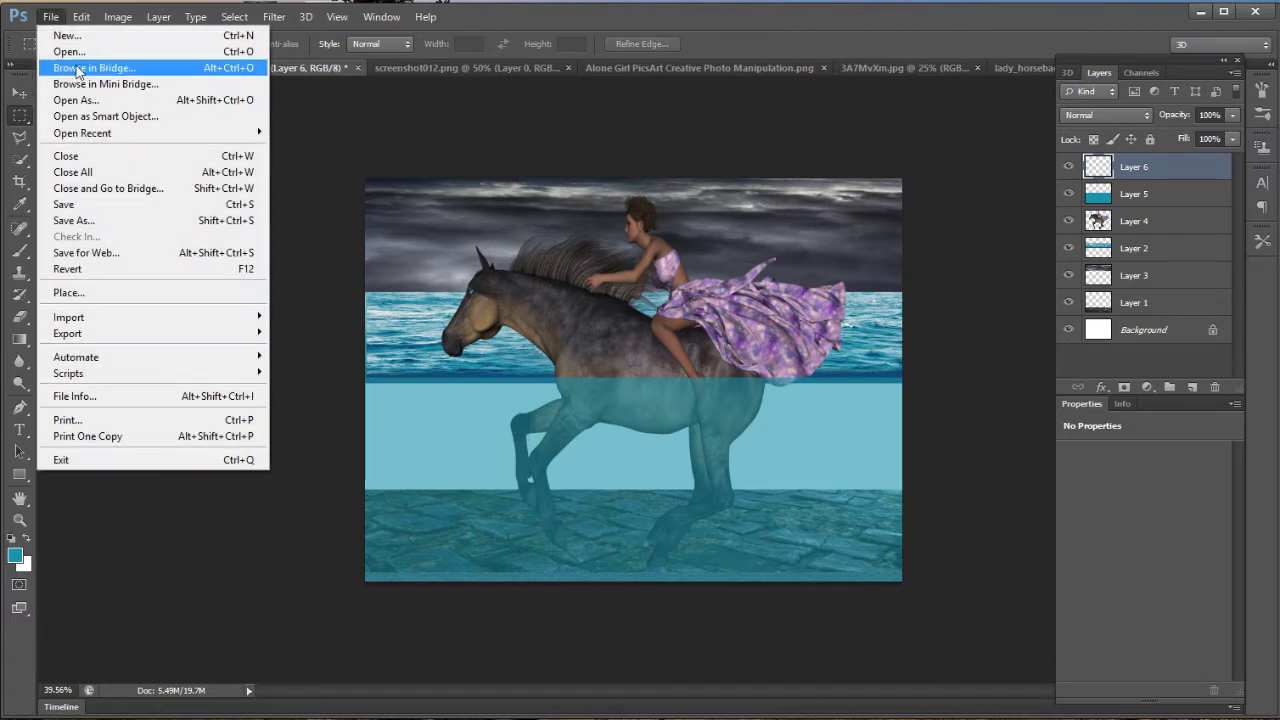
{"action": "left_click", "coordinate": [69, 51]}
{"action": "left_click", "coordinate": [586, 366]}
{"action": "scroll", "coordinate": [586, 366], "scroll_direction": "down", "scroll_amount": 3}
{"action": "scroll", "coordinate": [585, 395], "scroll_direction": "down", "scroll_amount": 3}
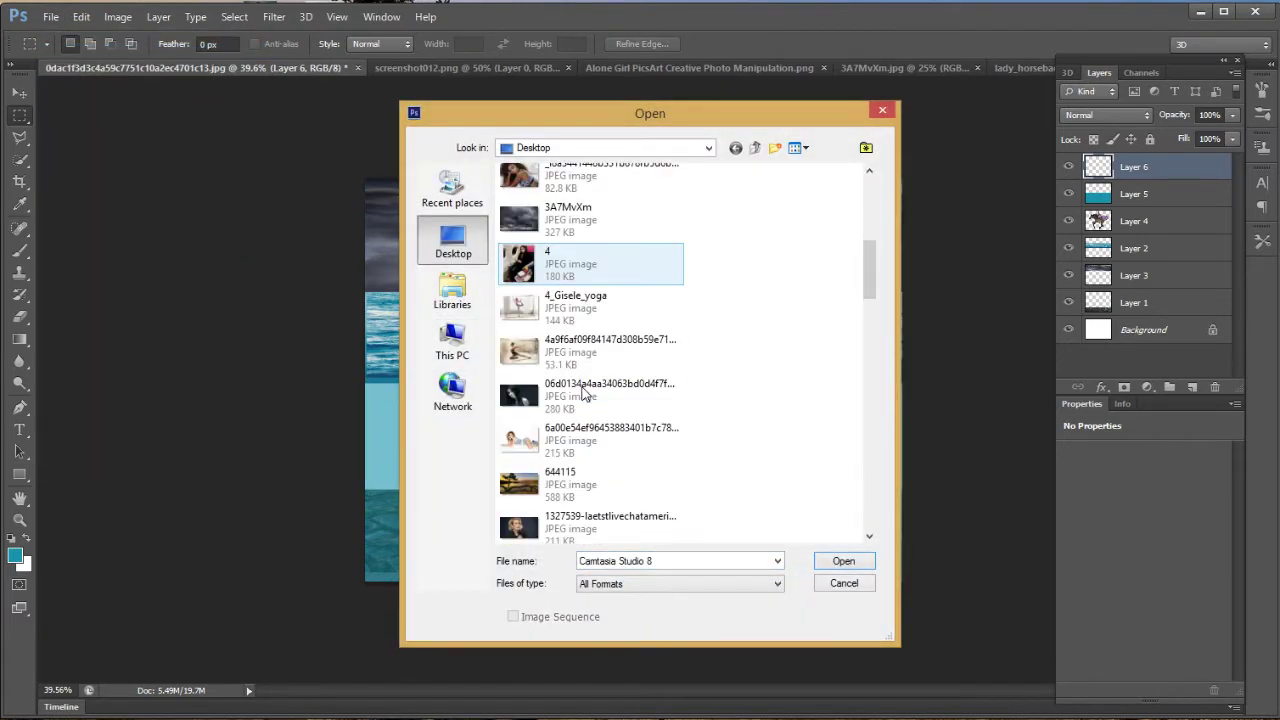
{"action": "scroll", "coordinate": [583, 393], "scroll_direction": "down", "scroll_amount": 2}
{"action": "scroll", "coordinate": [582, 394], "scroll_direction": "down", "scroll_amount": 2}
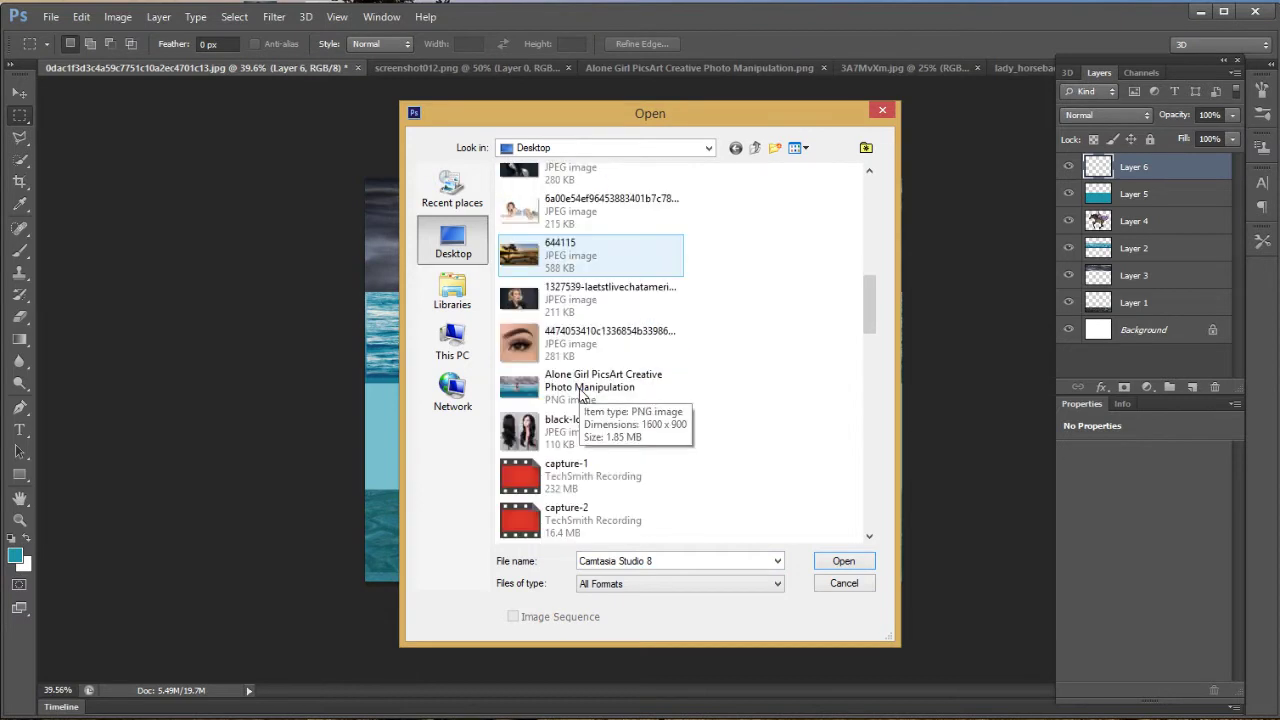
{"action": "scroll", "coordinate": [582, 395], "scroll_direction": "down", "scroll_amount": 2}
{"action": "scroll", "coordinate": [582, 395], "scroll_direction": "down", "scroll_amount": 2}
{"action": "scroll", "coordinate": [582, 395], "scroll_direction": "down", "scroll_amount": 3}
{"action": "scroll", "coordinate": [582, 395], "scroll_direction": "down", "scroll_amount": 5}
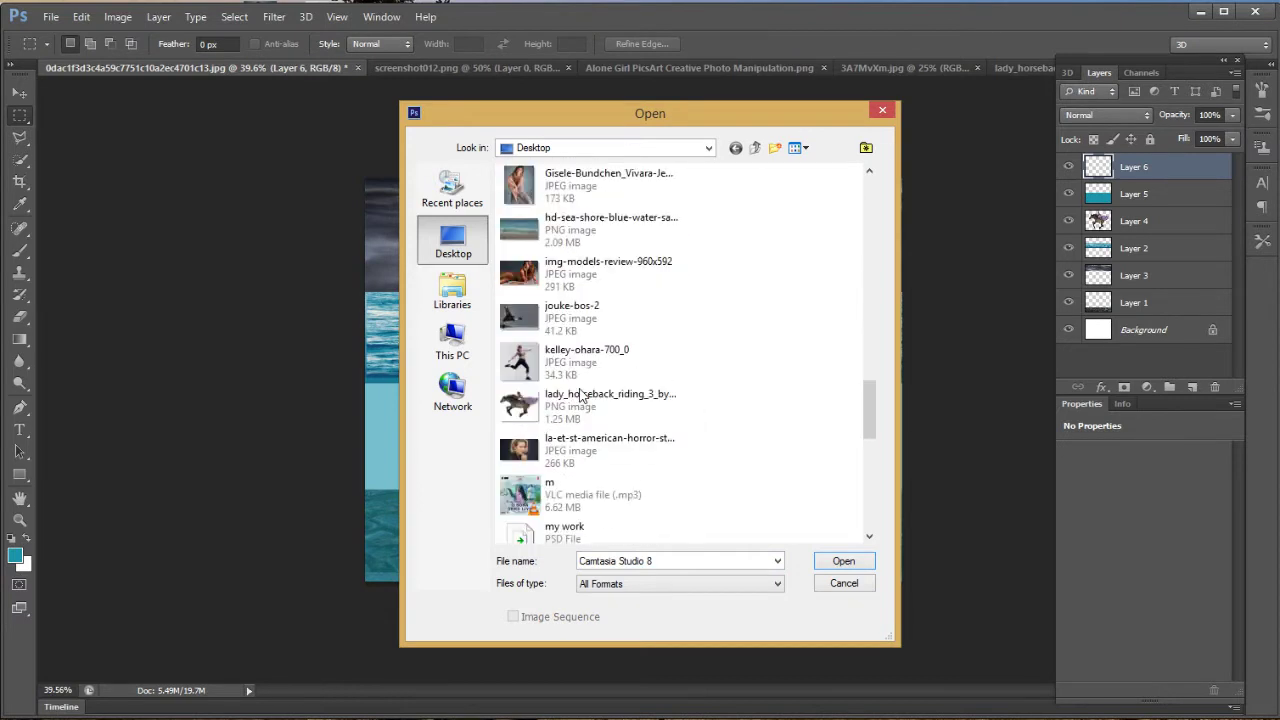
{"action": "scroll", "coordinate": [582, 395], "scroll_direction": "down", "scroll_amount": 3}
{"action": "scroll", "coordinate": [582, 395], "scroll_direction": "down", "scroll_amount": 2}
{"action": "scroll", "coordinate": [582, 395], "scroll_direction": "down", "scroll_amount": 5}
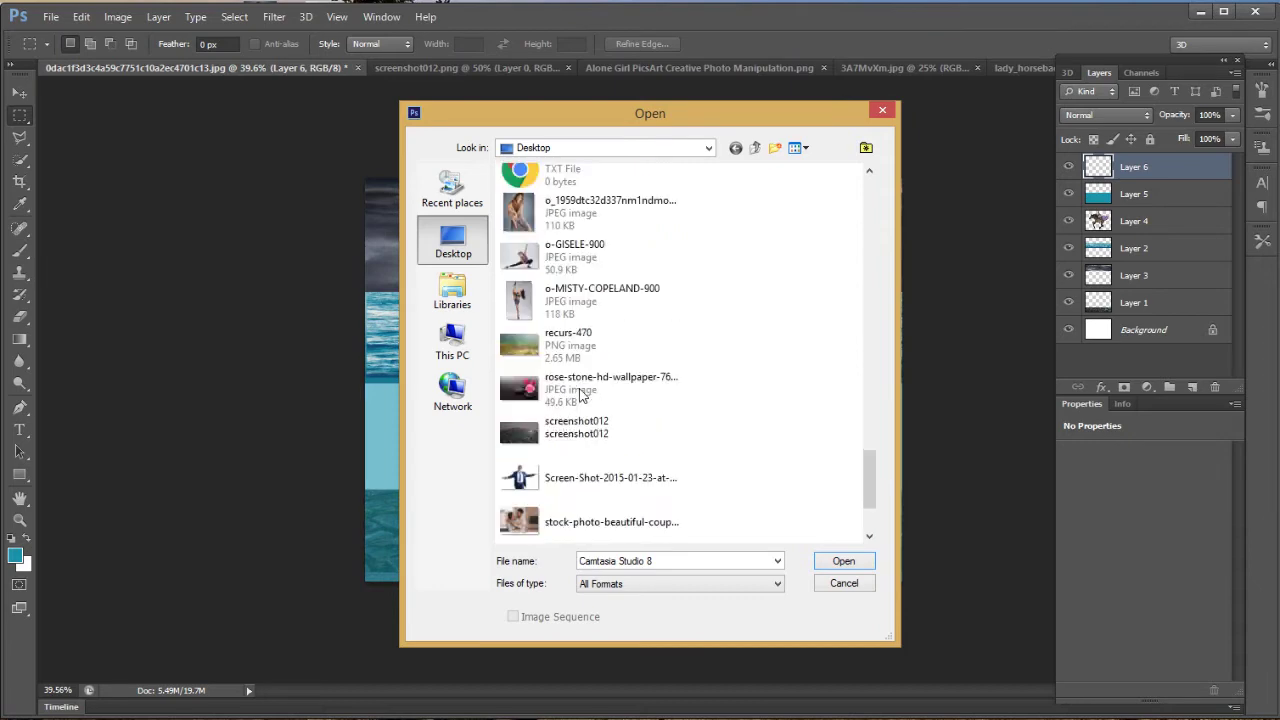
{"action": "left_click", "coordinate": [555, 338]}
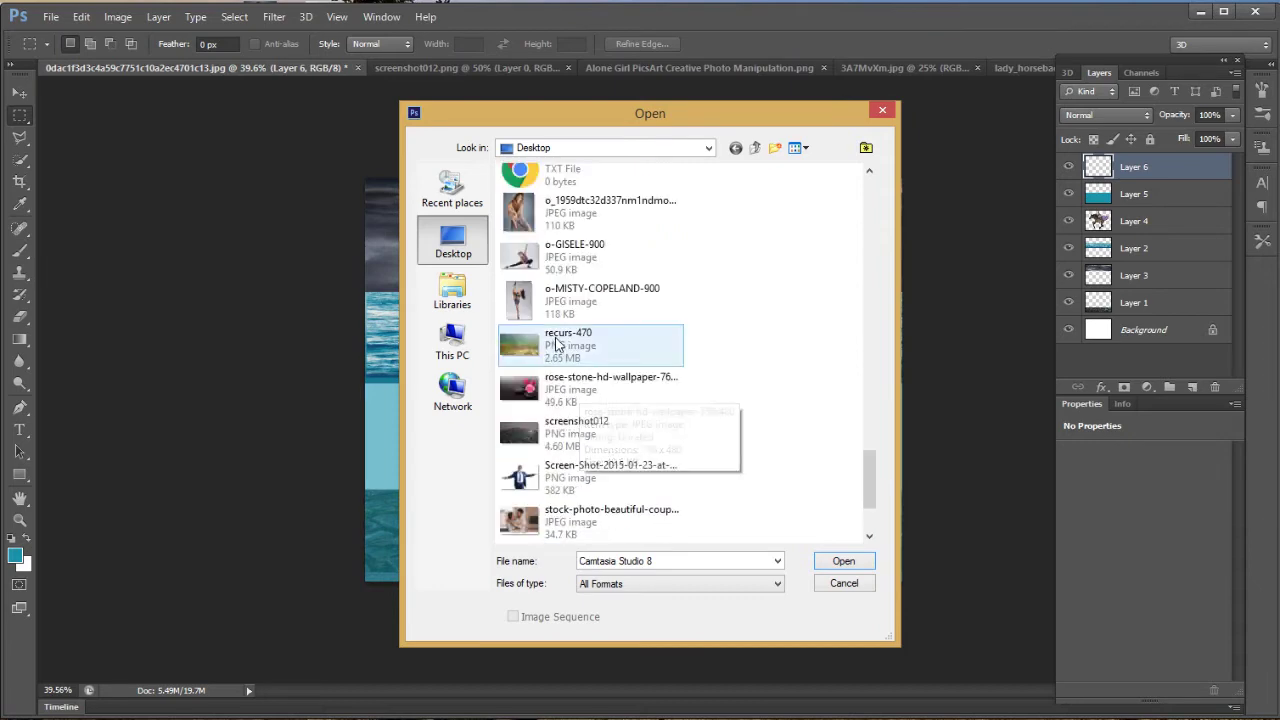
{"action": "left_click", "coordinate": [838, 562]}
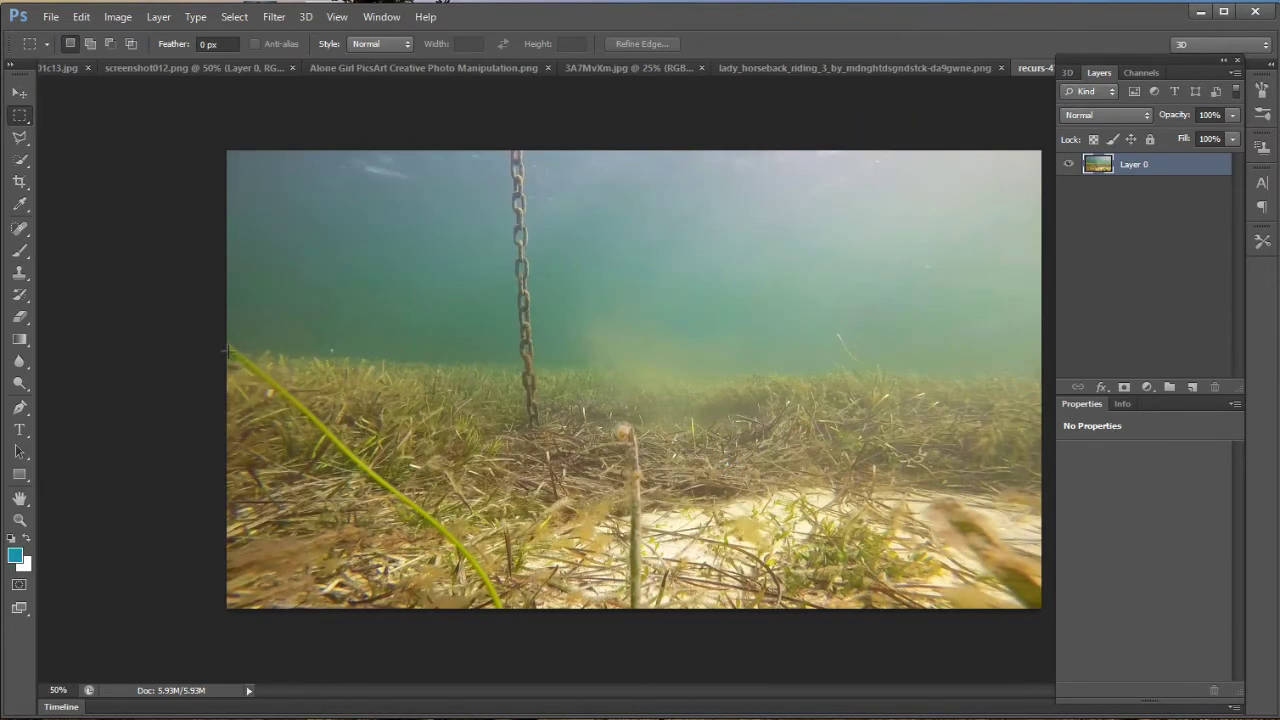
Marquee the seabed band in recurs-470 and drag the selection outline onto other documents.
{"action": "left_click_drag", "start_coordinate": [228, 346], "coordinate": [1058, 605]}
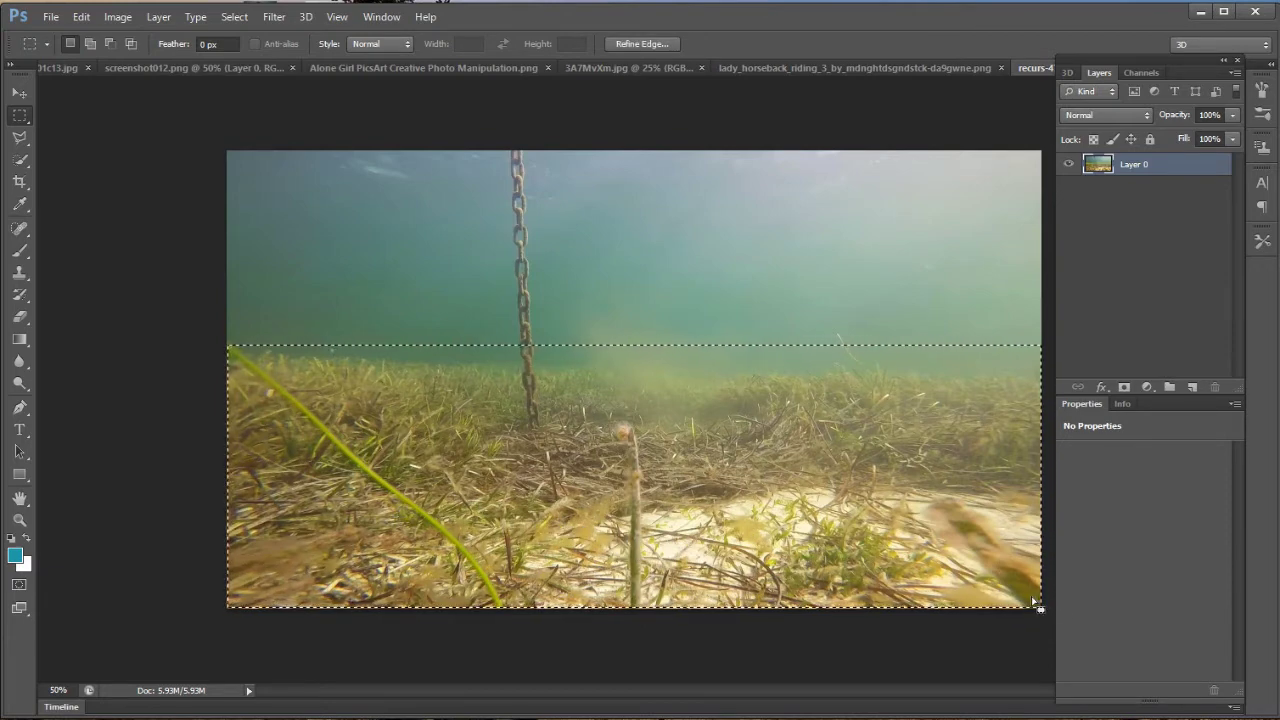
{"action": "left_click_drag", "start_coordinate": [612, 484], "coordinate": [285, 115]}
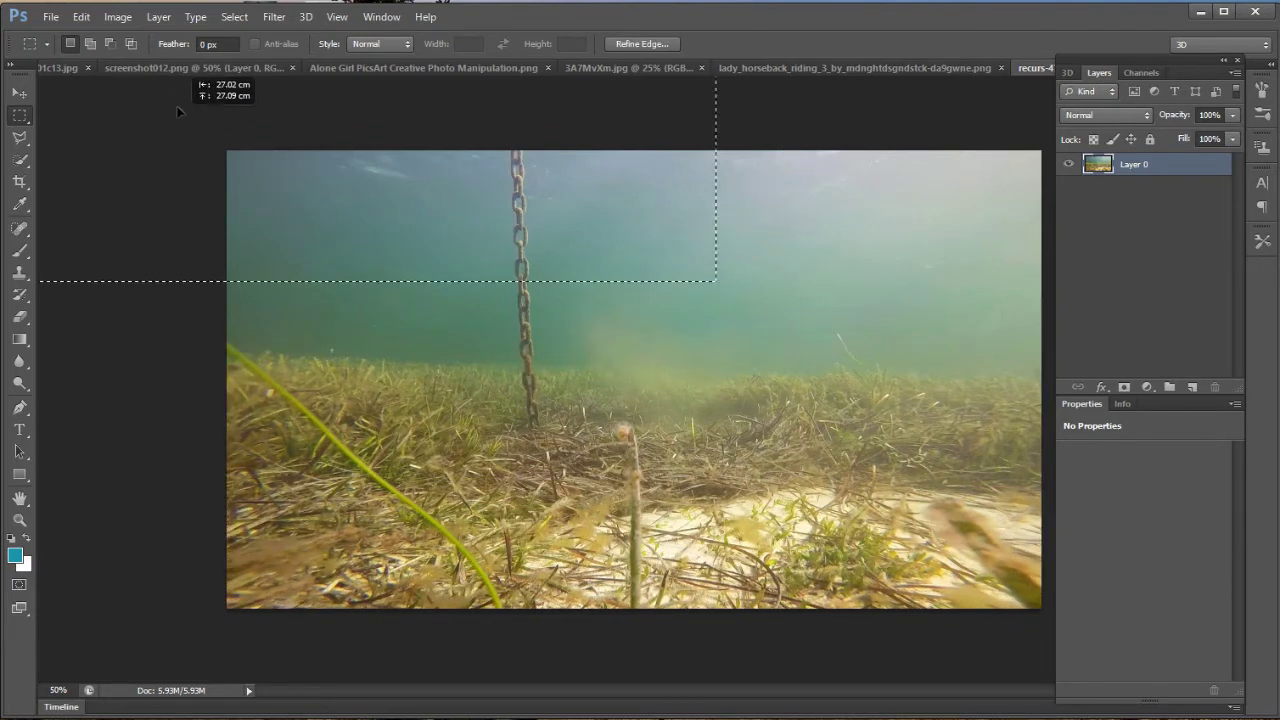
{"action": "left_click_drag", "start_coordinate": [175, 73], "coordinate": [494, 363]}
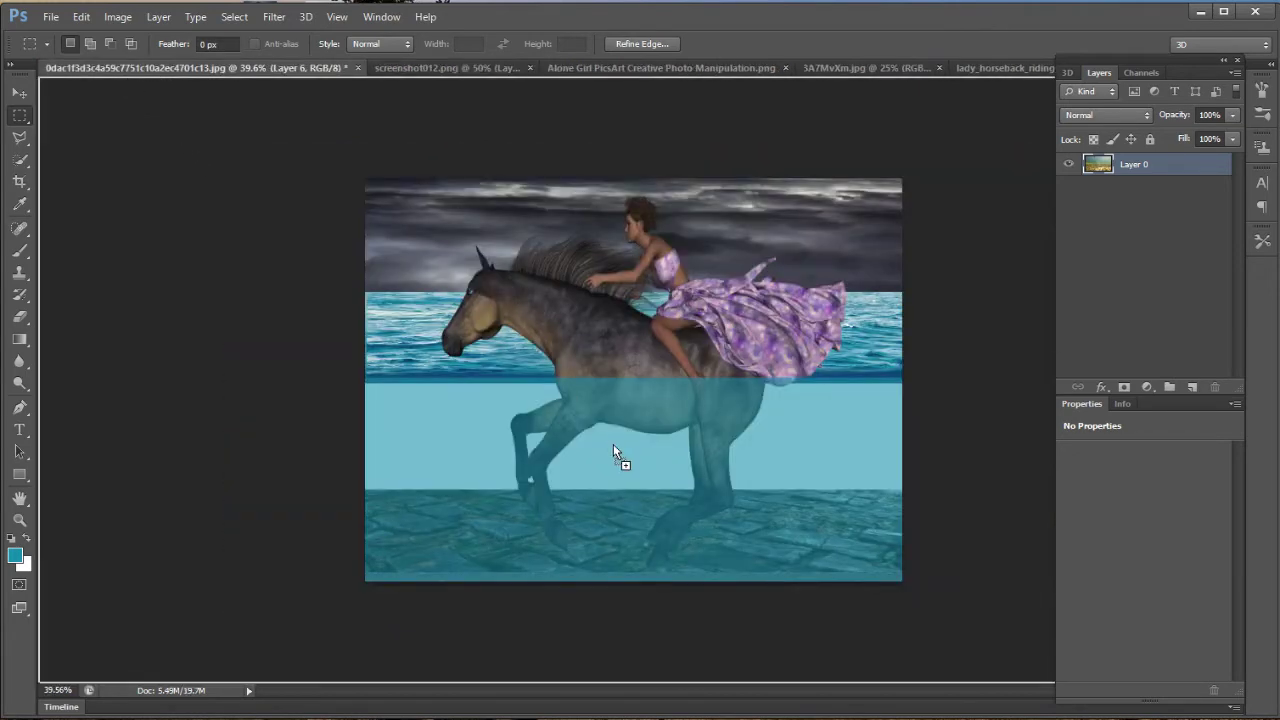
{"action": "left_click_drag", "start_coordinate": [115, 72], "coordinate": [613, 445]}
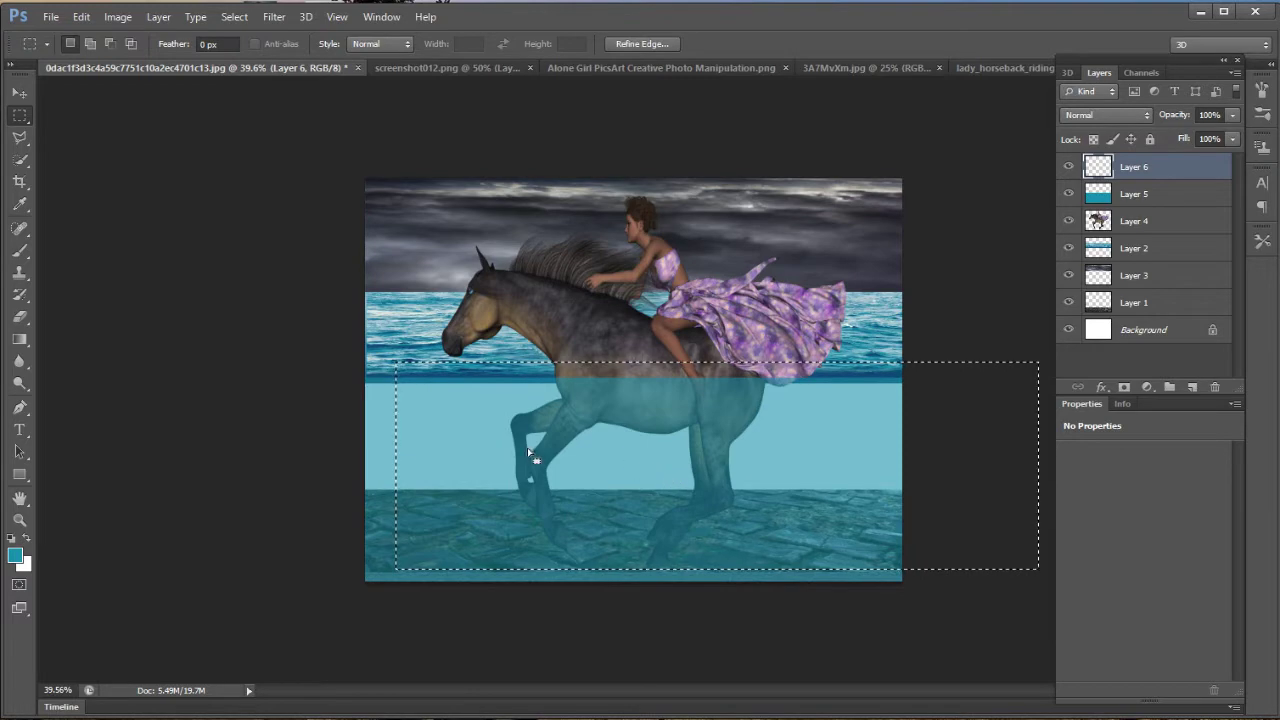
{"action": "key", "text": "ctrl+d"}
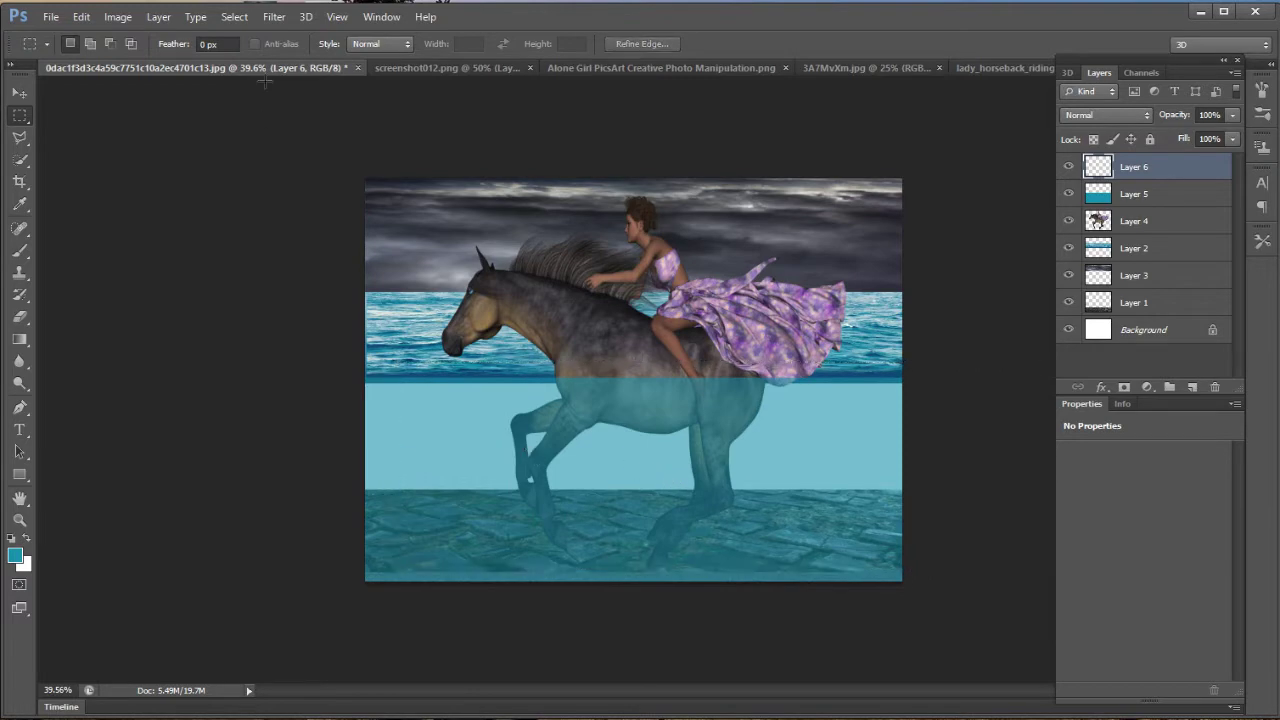
Close the cobblestone, Alone Girl (unsaved), cloud and horse tabs, returning to recurs-470.
{"action": "left_click", "coordinate": [461, 69]}
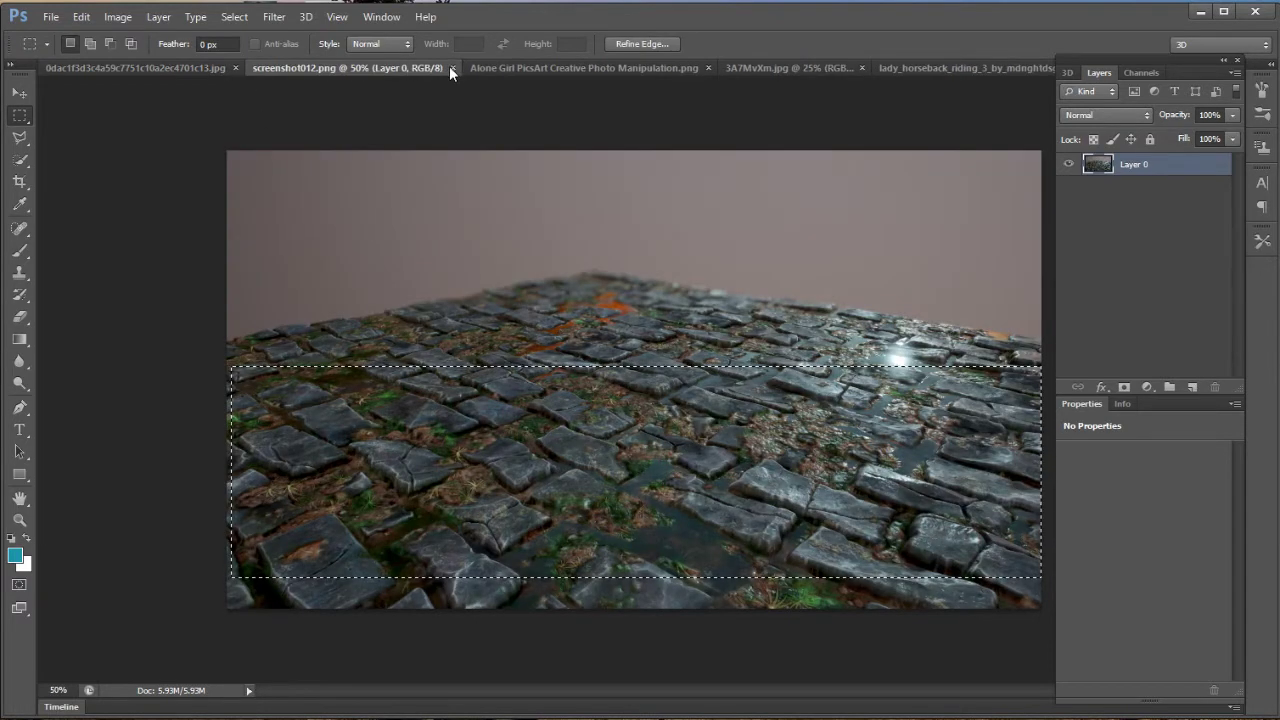
{"action": "left_click", "coordinate": [451, 67]}
{"action": "left_click", "coordinate": [451, 64]}
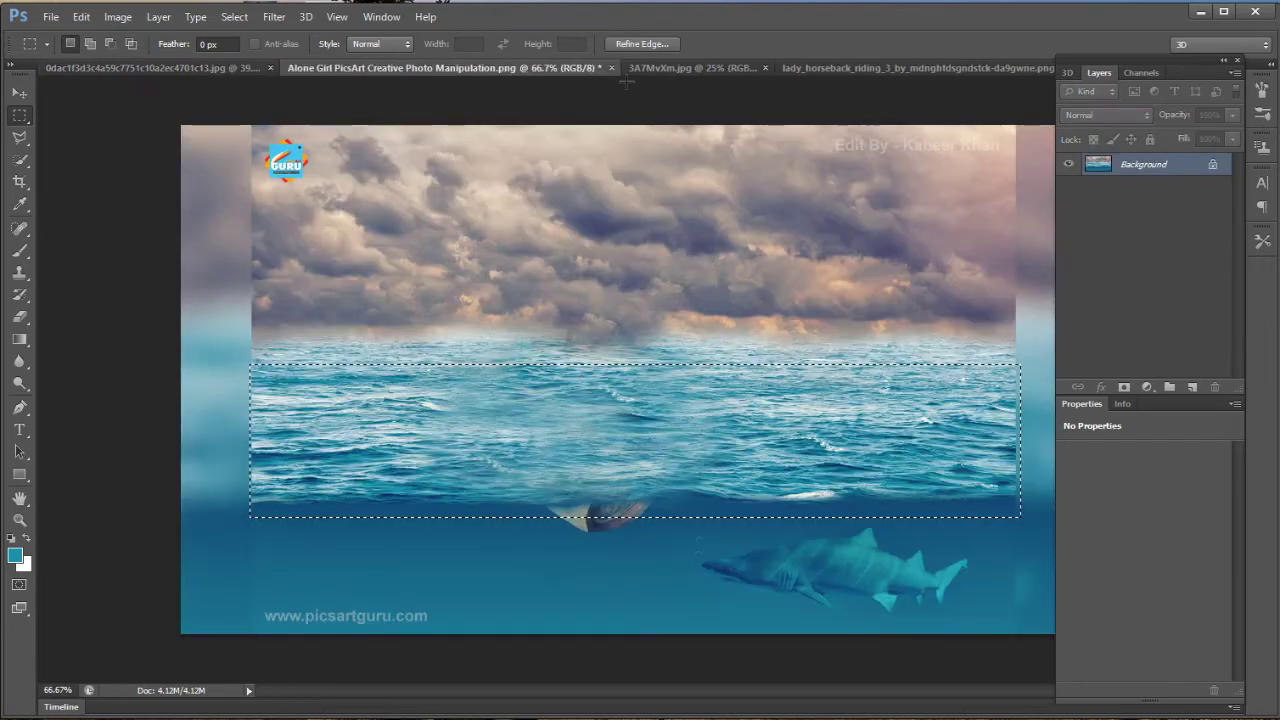
{"action": "left_click", "coordinate": [611, 68]}
{"action": "left_click", "coordinate": [655, 280]}
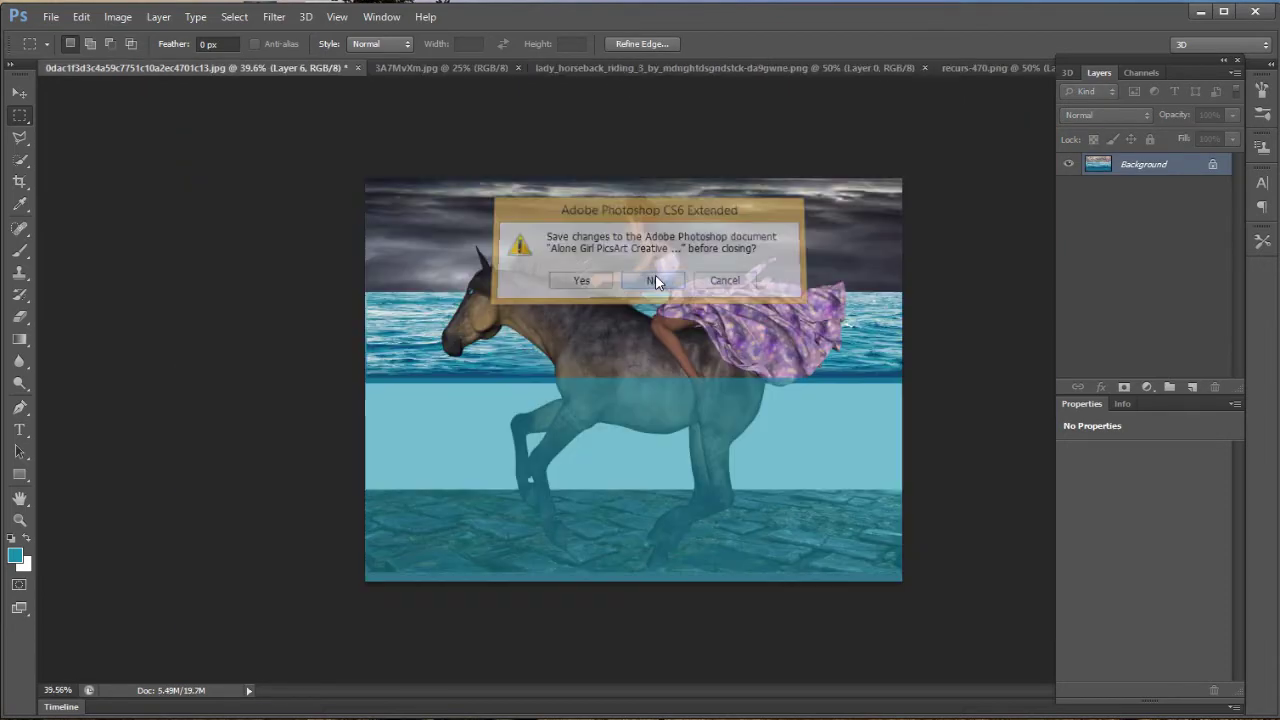
{"action": "left_click", "coordinate": [606, 71]}
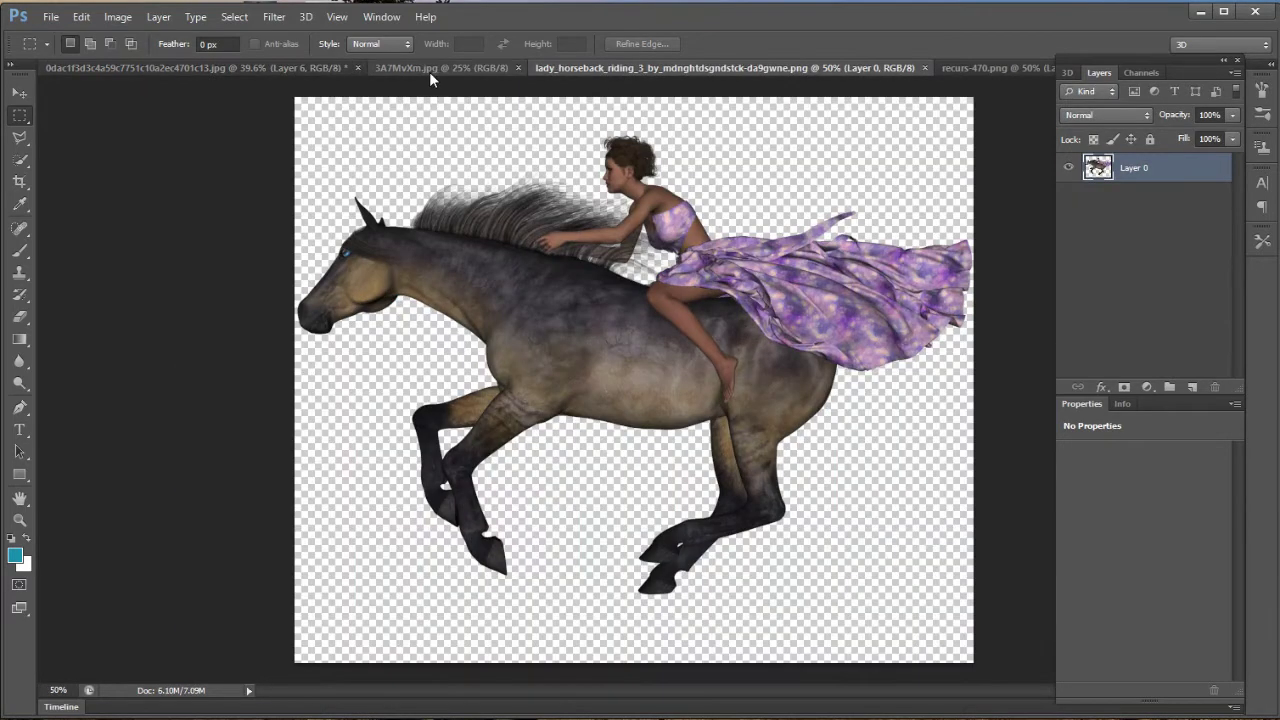
{"action": "left_click", "coordinate": [429, 71]}
{"action": "left_click", "coordinate": [517, 67]}
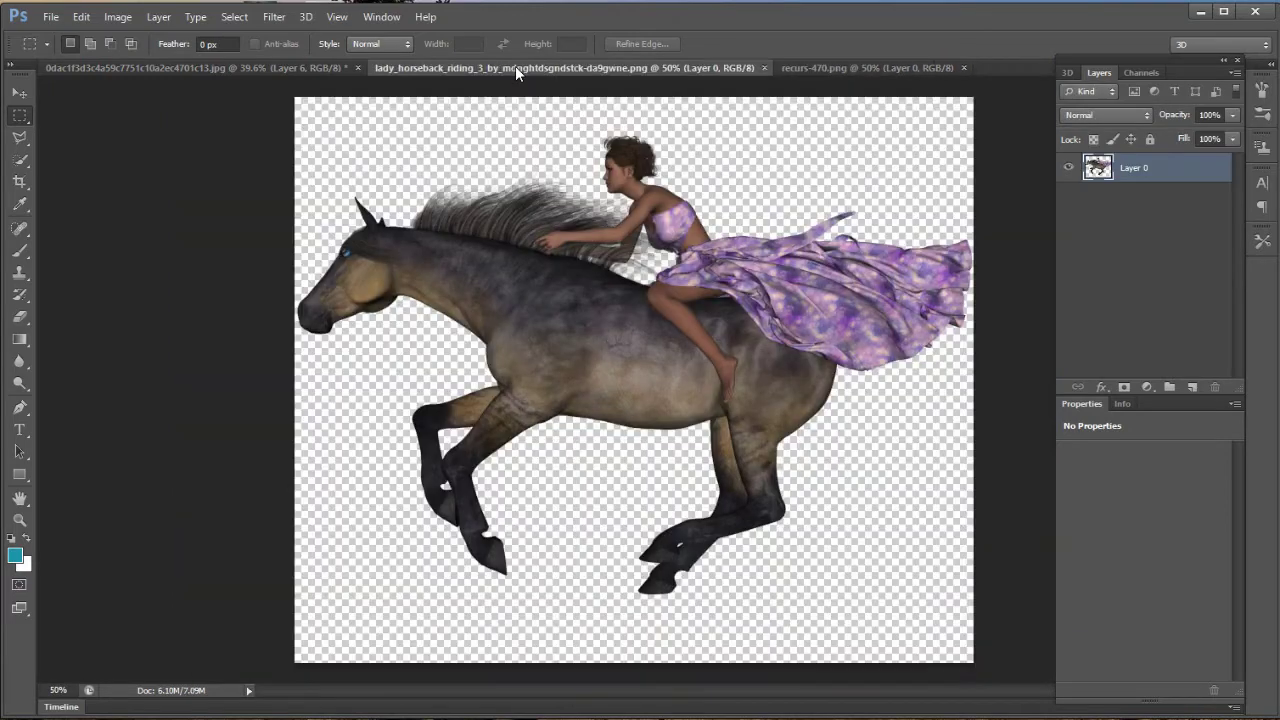
{"action": "left_click", "coordinate": [762, 68]}
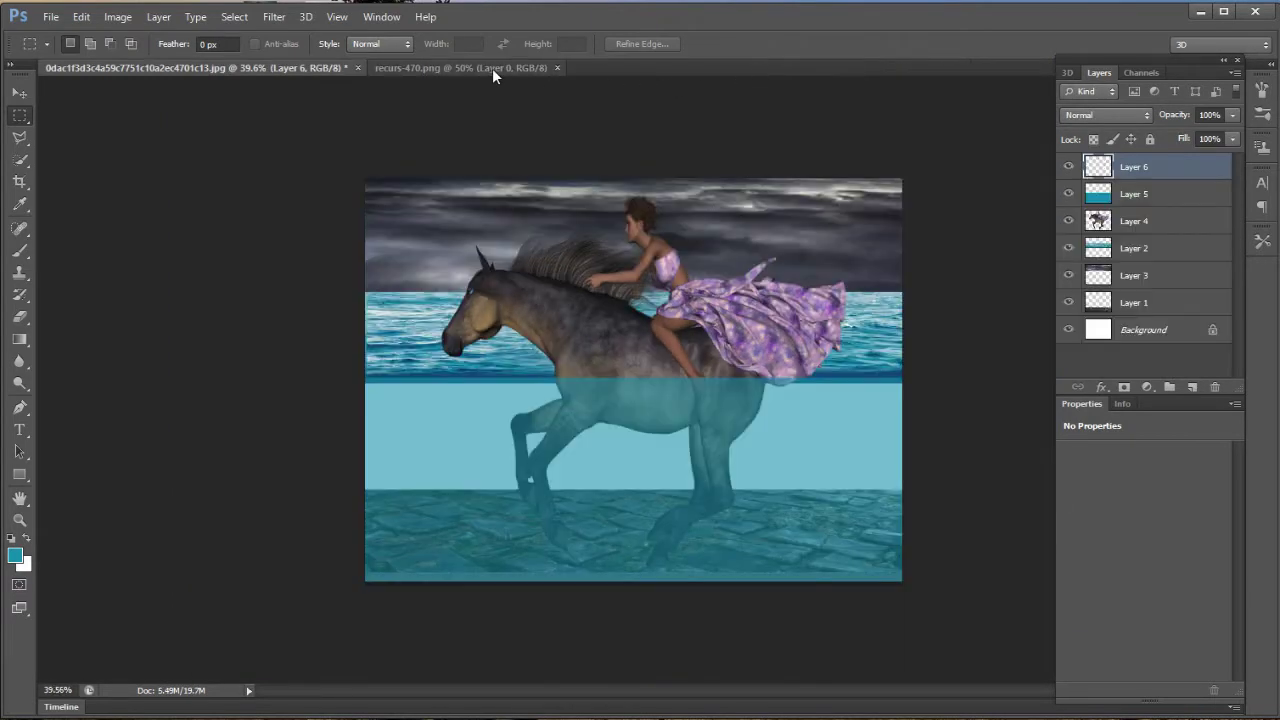
{"action": "left_click", "coordinate": [492, 68]}
Move the selected seabed strip into the composite as a new layer.
{"action": "left_click", "coordinate": [19, 92]}
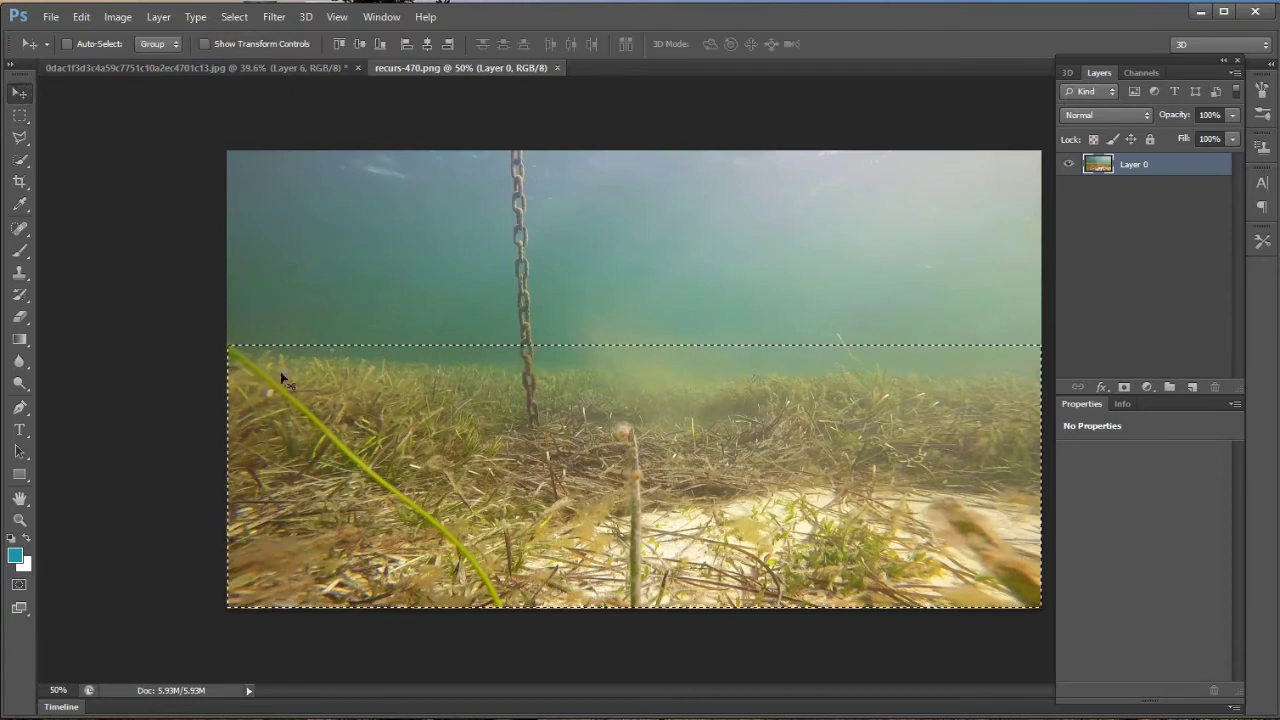
{"action": "mouse_move", "coordinate": [505, 480]}
{"action": "left_mouse_down"}
{"action": "mouse_move", "coordinate": [167, 70]}
{"action": "mouse_move", "coordinate": [540, 412]}
{"action": "left_mouse_up"}
{"action": "left_click_drag", "start_coordinate": [645, 433], "coordinate": [680, 459]}
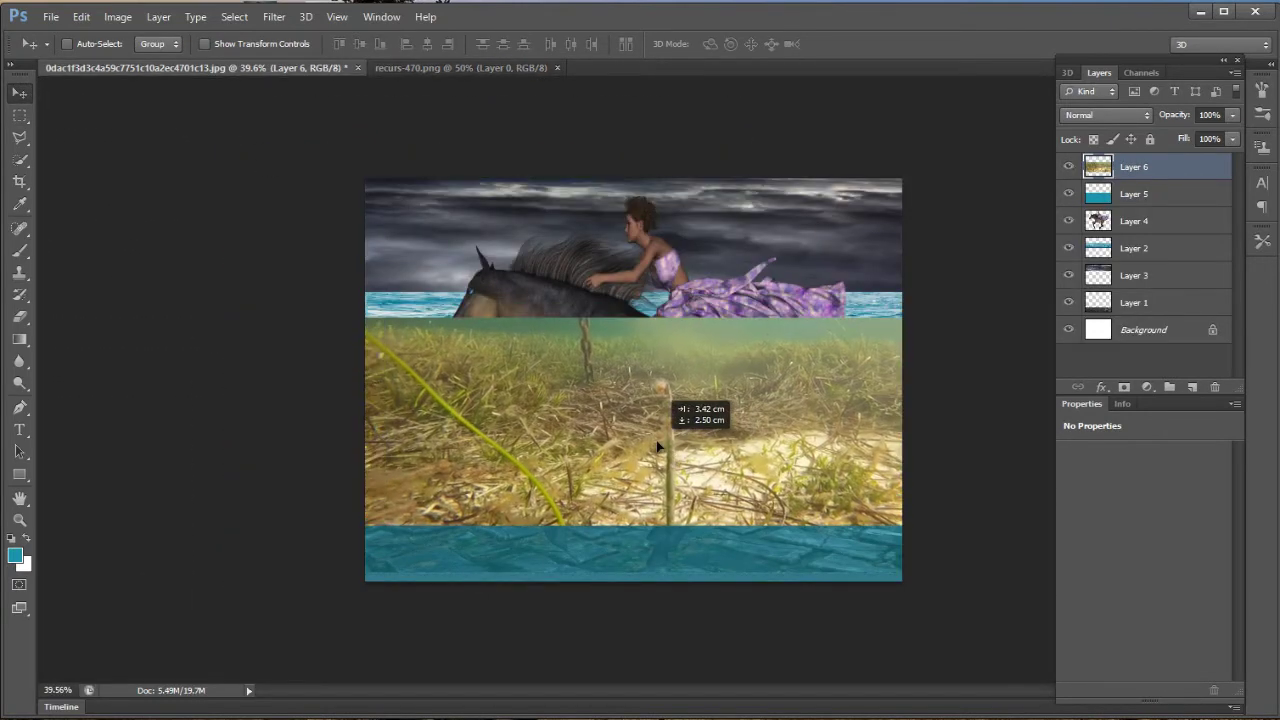
Scale the grass band to full canvas width and a shorter height above the teal strip.
{"action": "key", "text": "ctrl+t"}
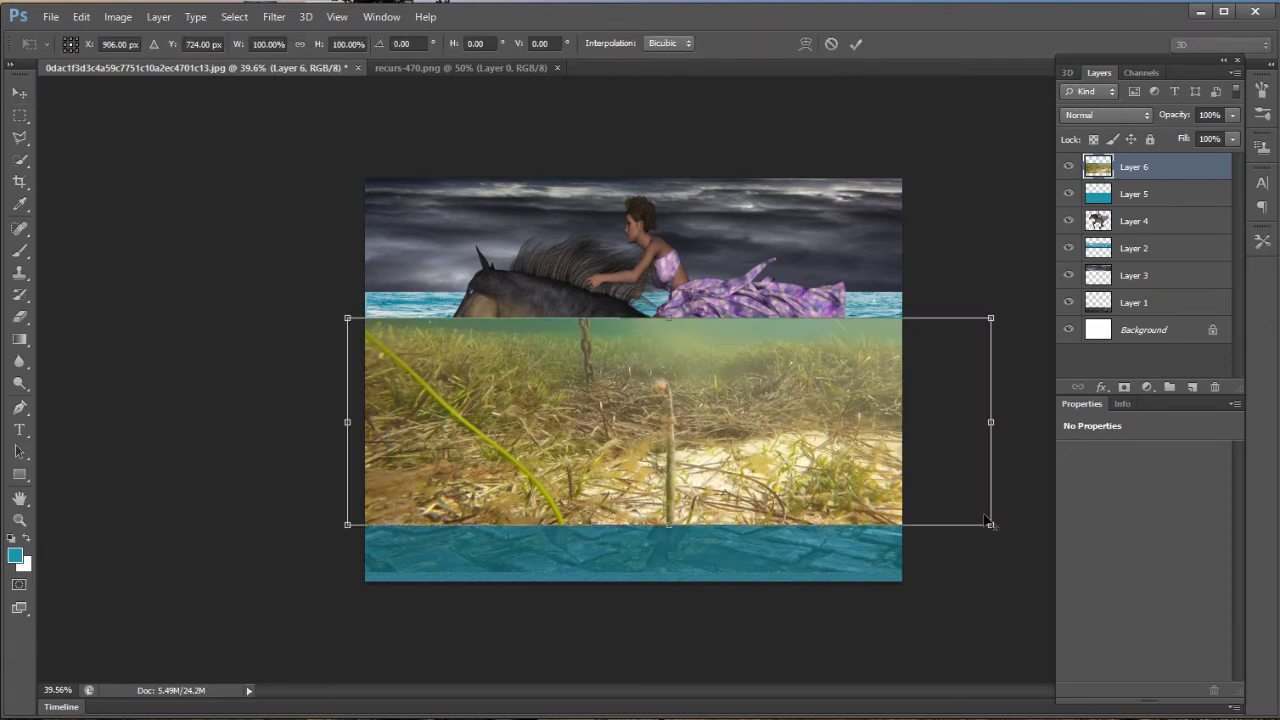
{"action": "left_click_drag", "start_coordinate": [991, 525], "coordinate": [903, 496]}
{"action": "left_click_drag", "start_coordinate": [786, 454], "coordinate": [714, 459]}
{"action": "left_click_drag", "start_coordinate": [840, 441], "coordinate": [885, 441]}
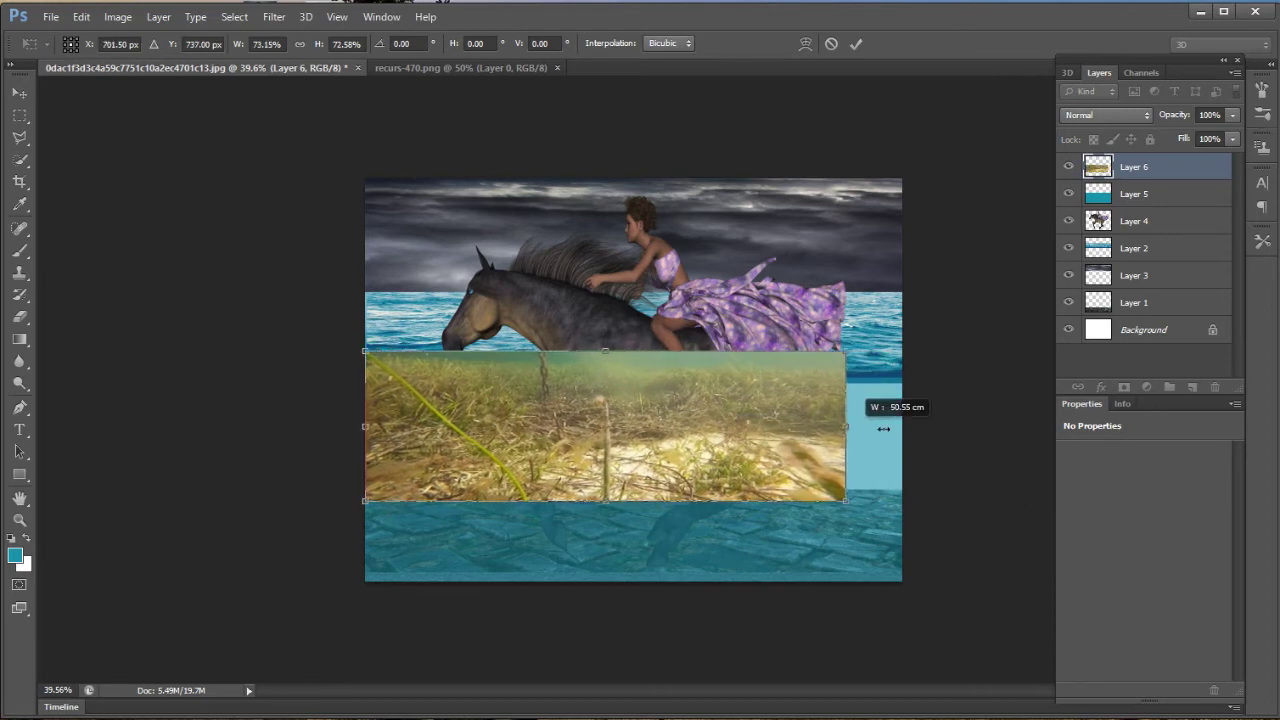
{"action": "mouse_move", "coordinate": [635, 498]}
{"action": "left_mouse_down"}
{"action": "mouse_move", "coordinate": [635, 477]}
{"action": "mouse_move", "coordinate": [638, 489]}
{"action": "left_mouse_up"}
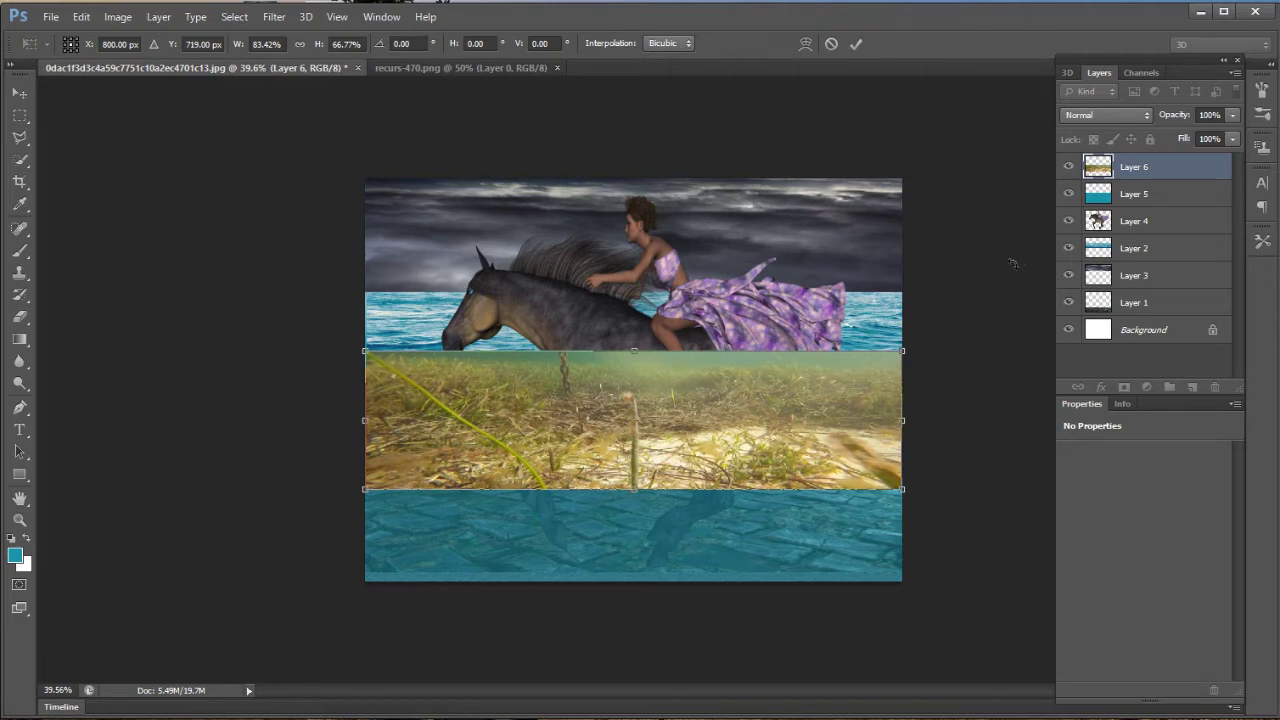
{"action": "key", "text": "Return"}
Reorder the teal and grass layers, undoing an accidental move of the horse layer.
{"action": "left_click_drag", "start_coordinate": [1097, 196], "coordinate": [1106, 180]}
{"action": "key", "text": "5"}
{"action": "key", "text": "8"}
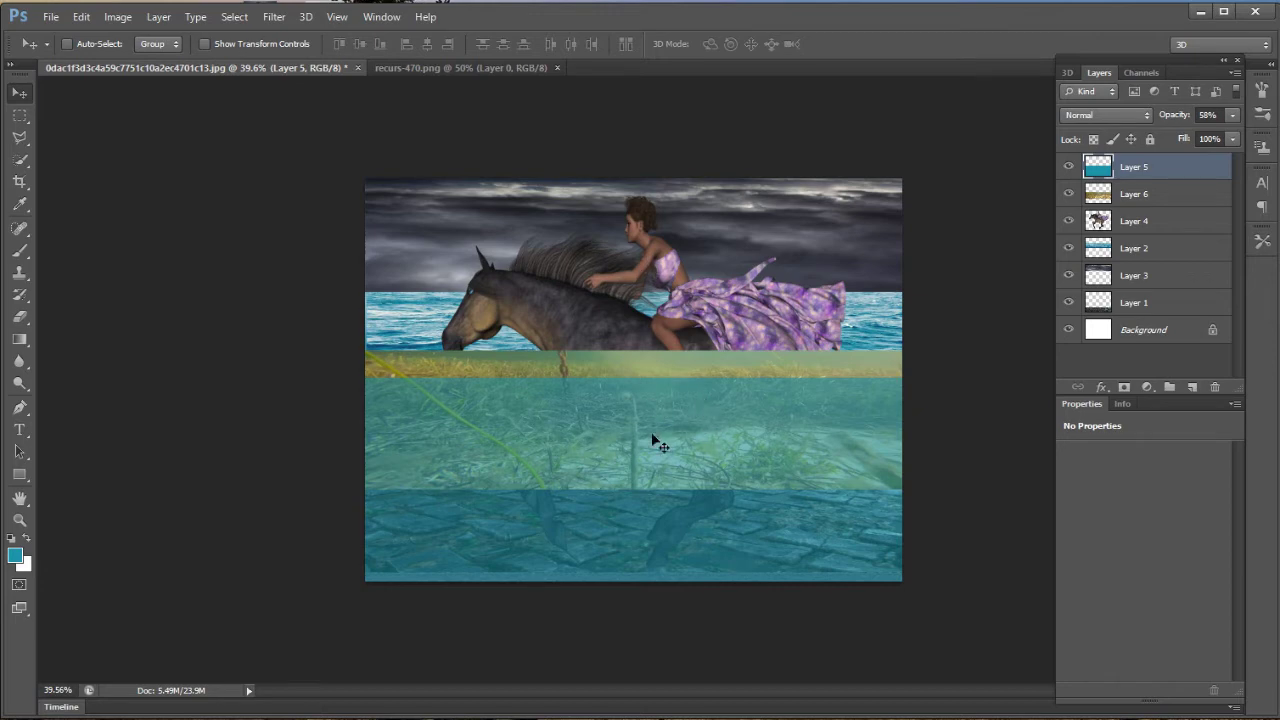
{"action": "left_click_drag", "start_coordinate": [1098, 221], "coordinate": [1107, 168]}
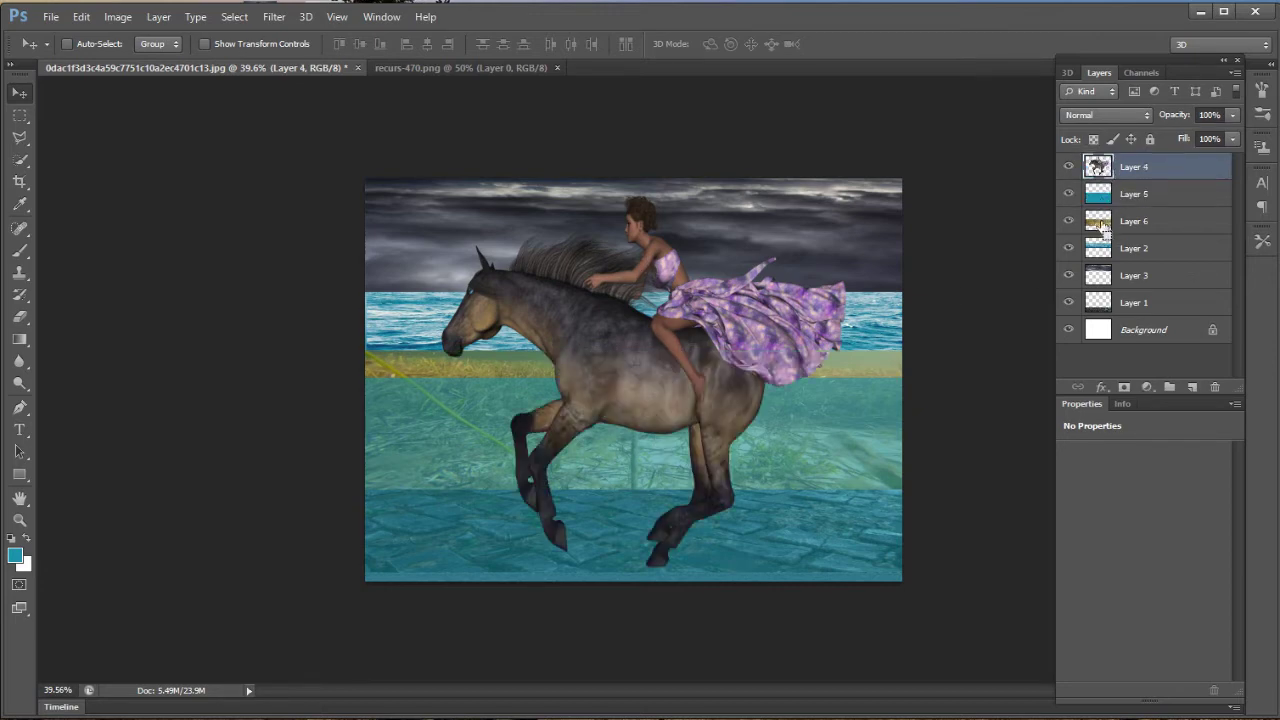
{"action": "key", "text": "ctrl+z"}
{"action": "left_click_drag", "start_coordinate": [1097, 193], "coordinate": [1100, 163]}
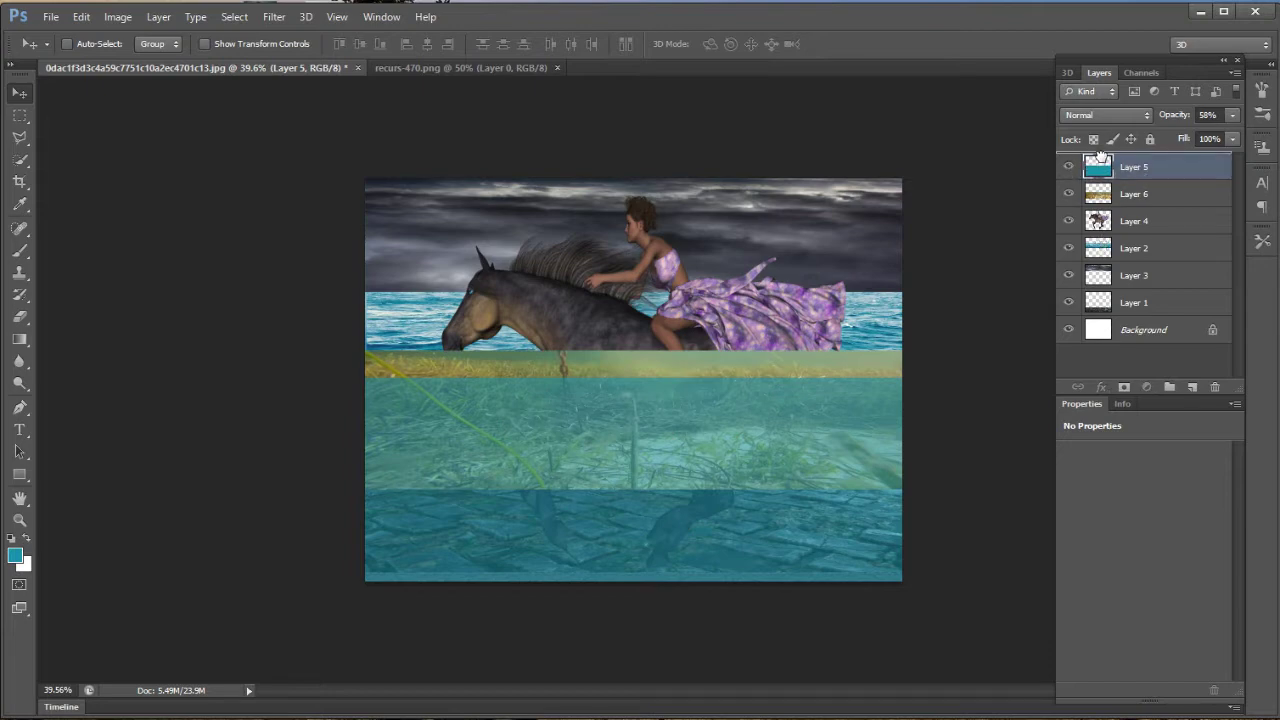
Set grass Layer 6 to Multiply and place teal Layer 5 above it.
{"action": "left_click", "coordinate": [1105, 120]}
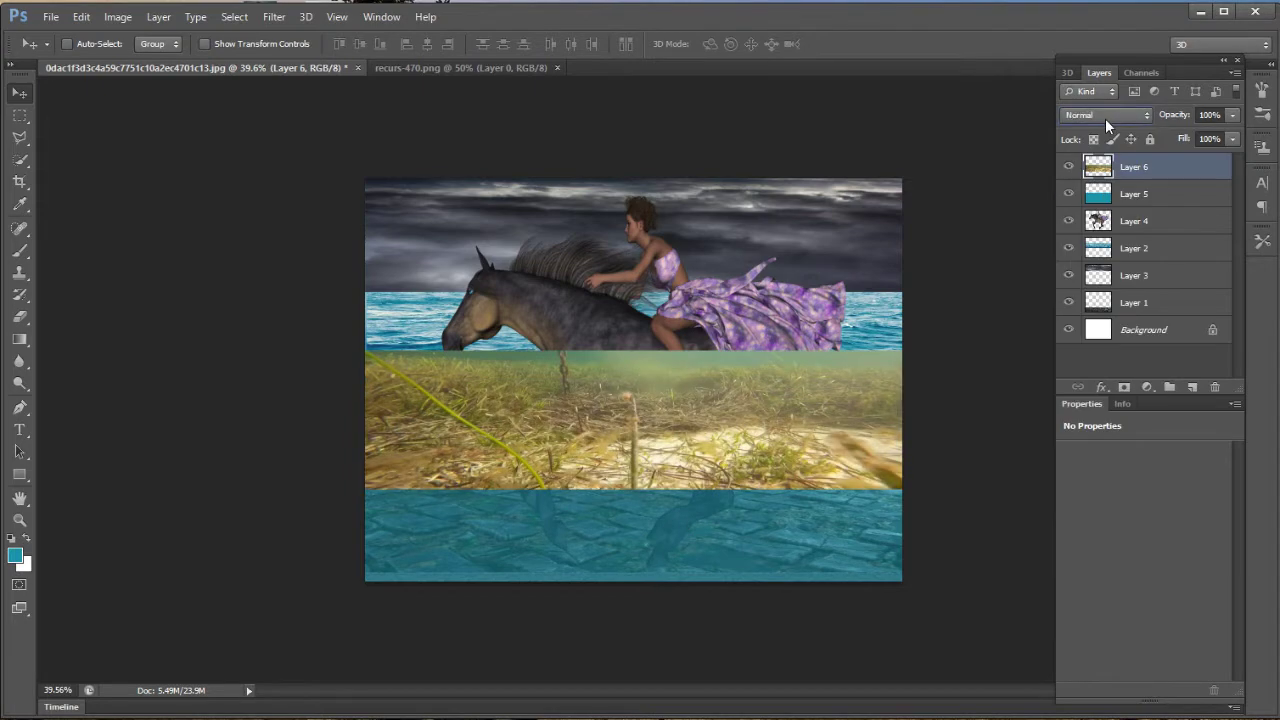
{"action": "scroll", "coordinate": [1105, 118], "scroll_direction": "down", "scroll_amount": 2}
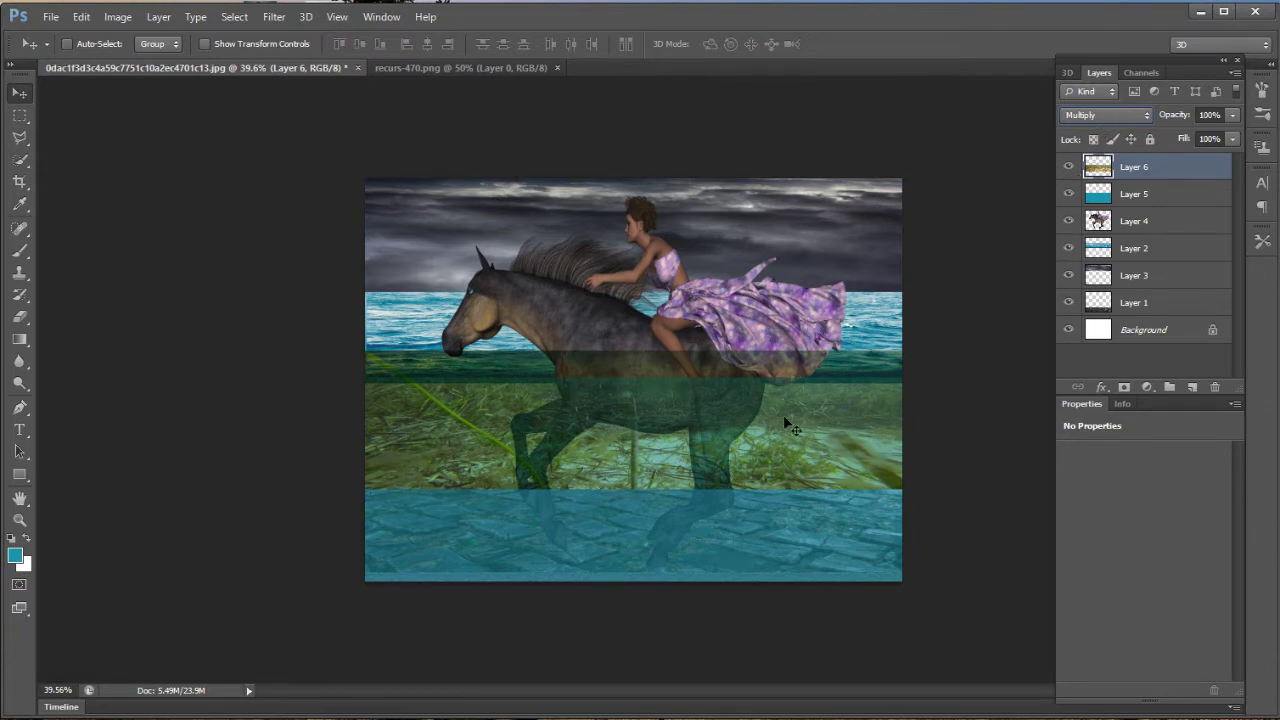
{"action": "left_click", "coordinate": [1124, 197]}
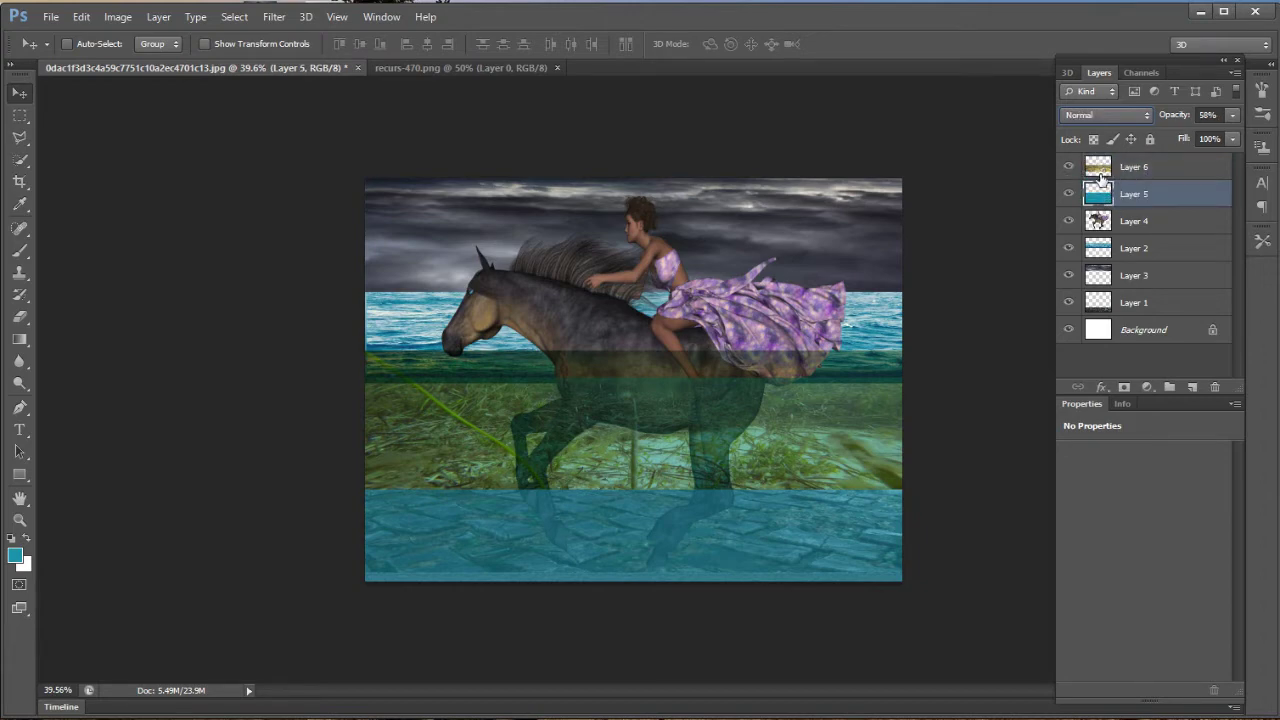
{"action": "left_click_drag", "start_coordinate": [1096, 168], "coordinate": [1097, 158]}
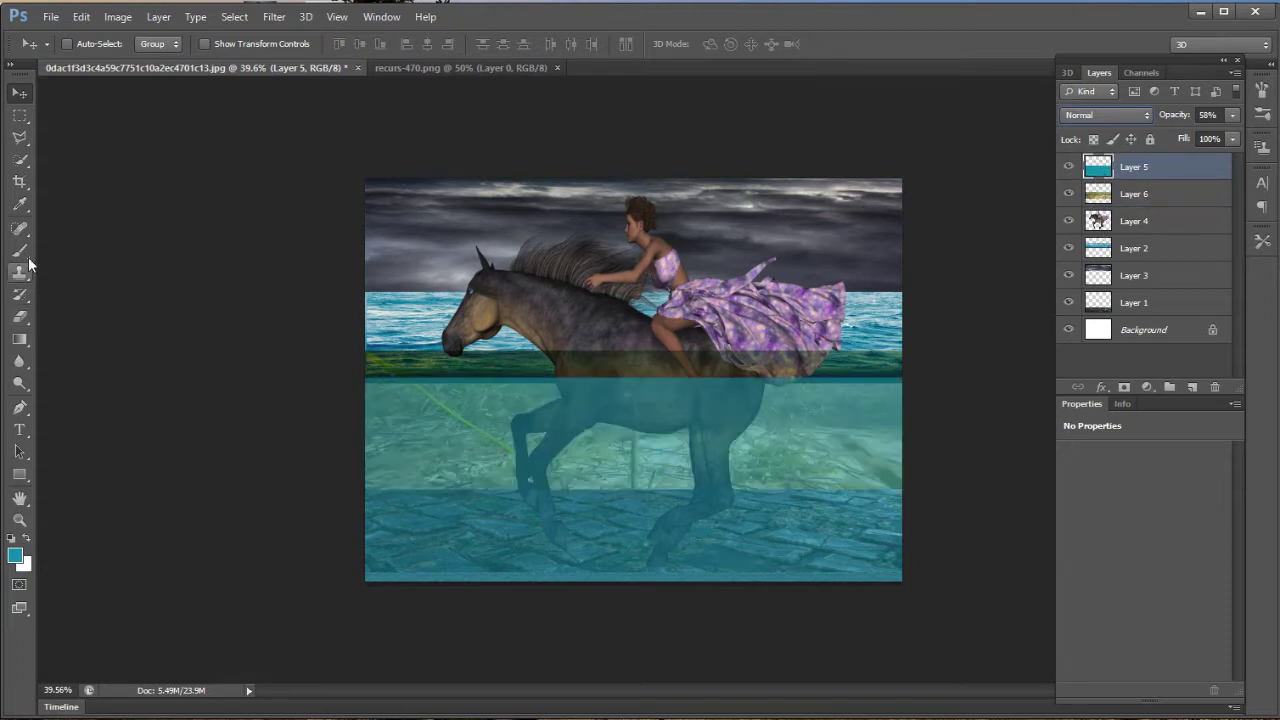
Erase the dark grass strip above the waterline on Layer 6 with a 90 px eraser.
{"action": "left_click", "coordinate": [19, 316]}
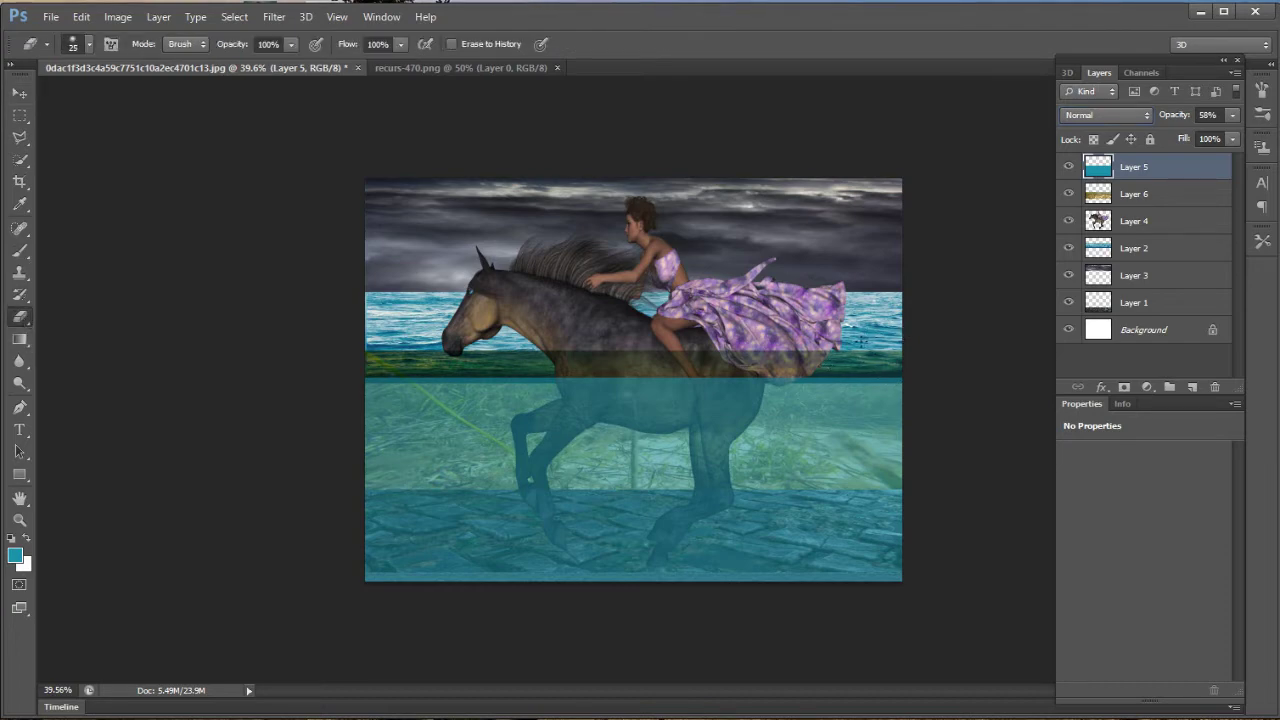
{"action": "key", "text": "bracketright"}
{"action": "left_click", "coordinate": [1068, 193]}
{"action": "left_click", "coordinate": [1098, 201]}
{"action": "mouse_move", "coordinate": [904, 345]}
{"action": "left_mouse_down"}
{"action": "mouse_move", "coordinate": [382, 360]}
{"action": "mouse_move", "coordinate": [391, 366]}
{"action": "left_mouse_up"}
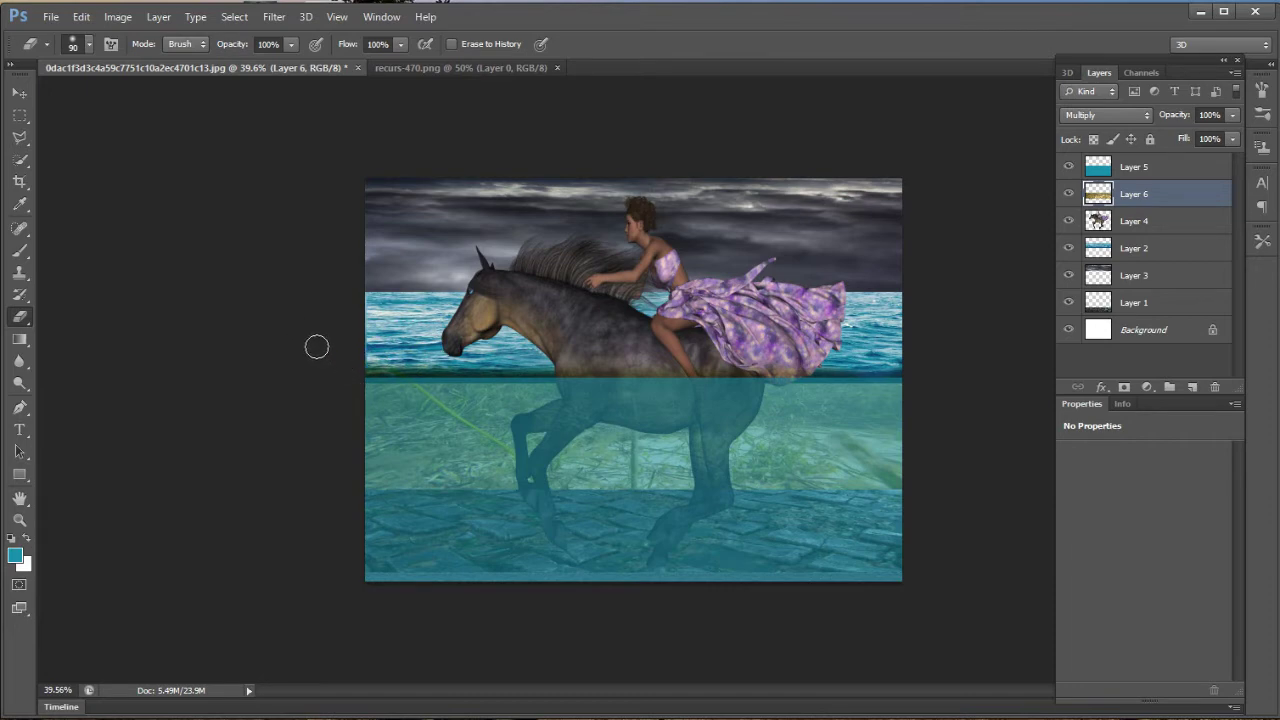
{"action": "left_click_drag", "start_coordinate": [365, 364], "coordinate": [511, 364]}
{"action": "key", "text": "ctrl+z"}
{"action": "left_click_drag", "start_coordinate": [383, 365], "coordinate": [855, 368]}
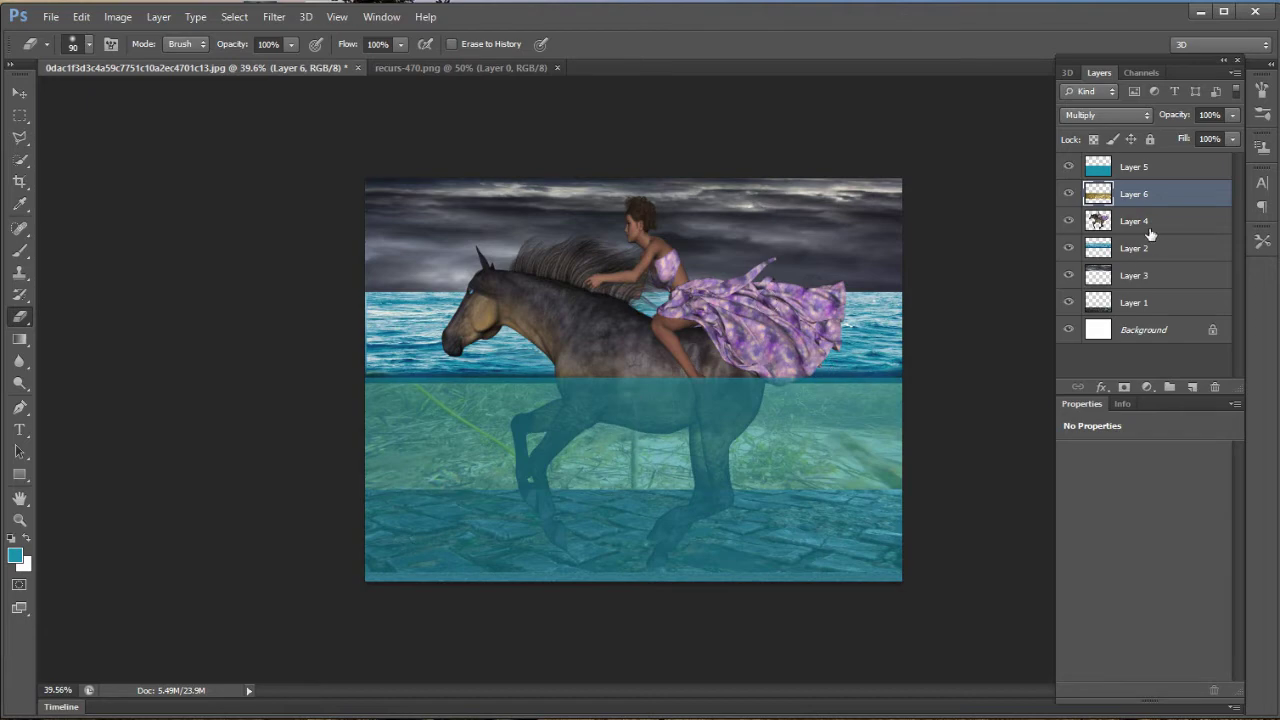
Select teal Layer 5 and set the eraser to a soft tip at 18% opacity.
{"action": "left_click", "coordinate": [1119, 170]}
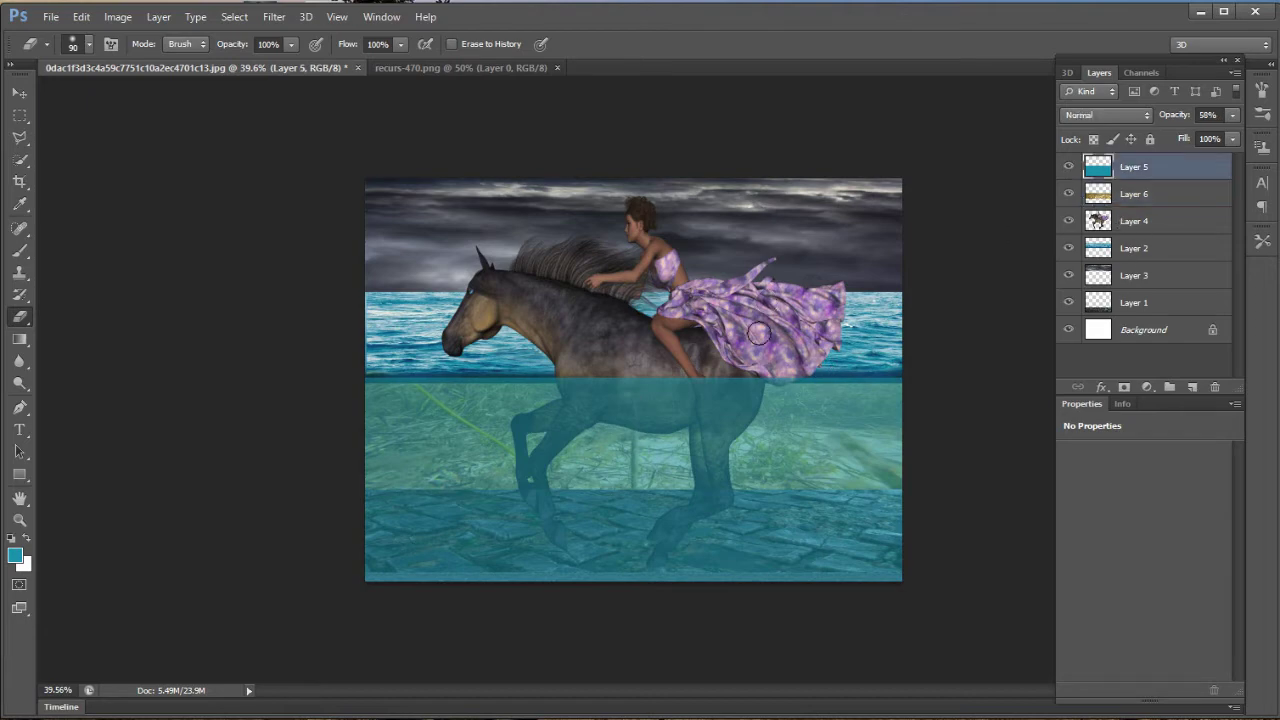
{"action": "left_click", "coordinate": [20, 250]}
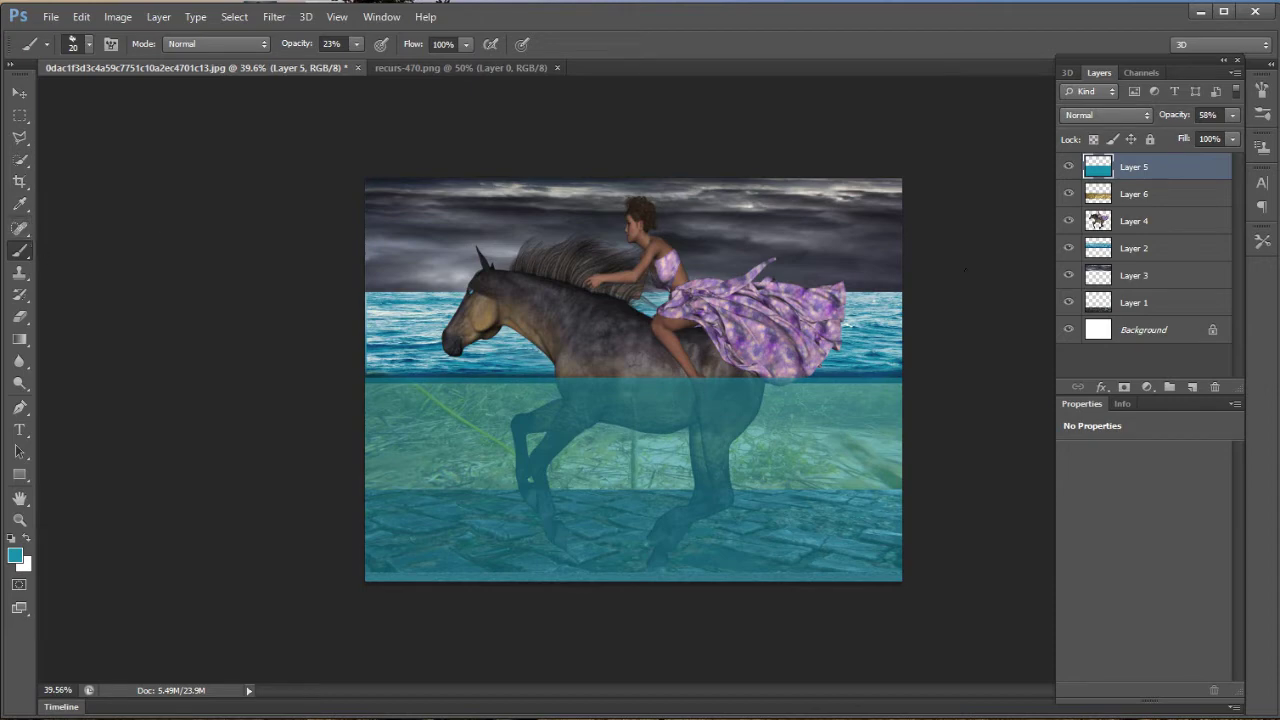
{"action": "left_click", "coordinate": [1070, 168]}
{"action": "left_click", "coordinate": [20, 316]}
{"action": "left_click", "coordinate": [88, 45]}
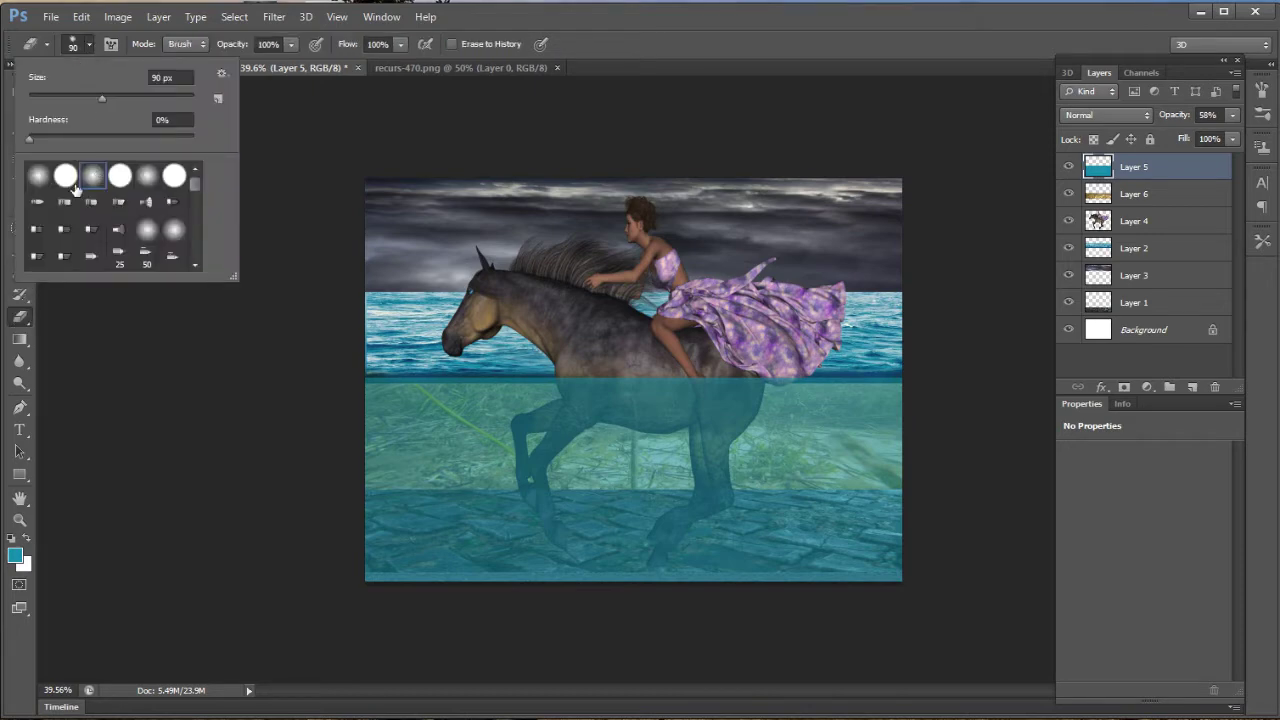
{"action": "left_click", "coordinate": [137, 403]}
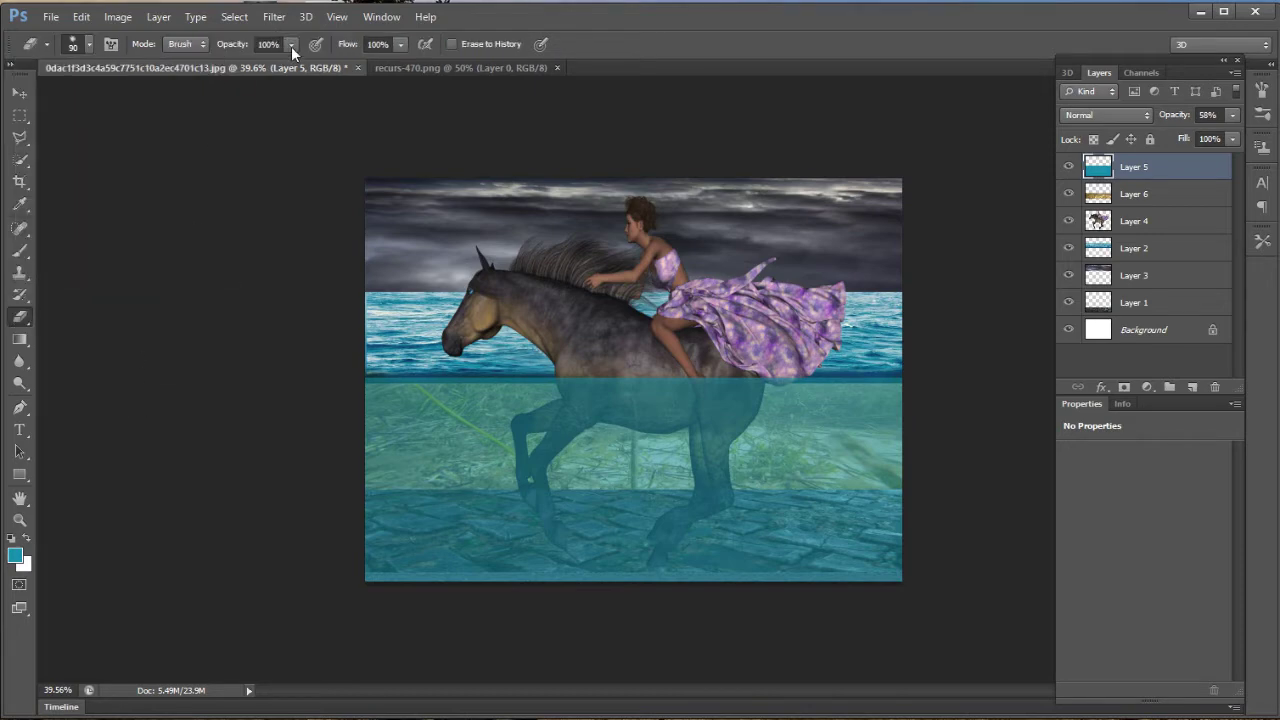
{"action": "left_click_drag", "start_coordinate": [291, 46], "coordinate": [209, 64]}
{"action": "left_click", "coordinate": [375, 370]}
{"action": "left_click", "coordinate": [1069, 168]}
{"action": "left_click", "coordinate": [292, 45]}
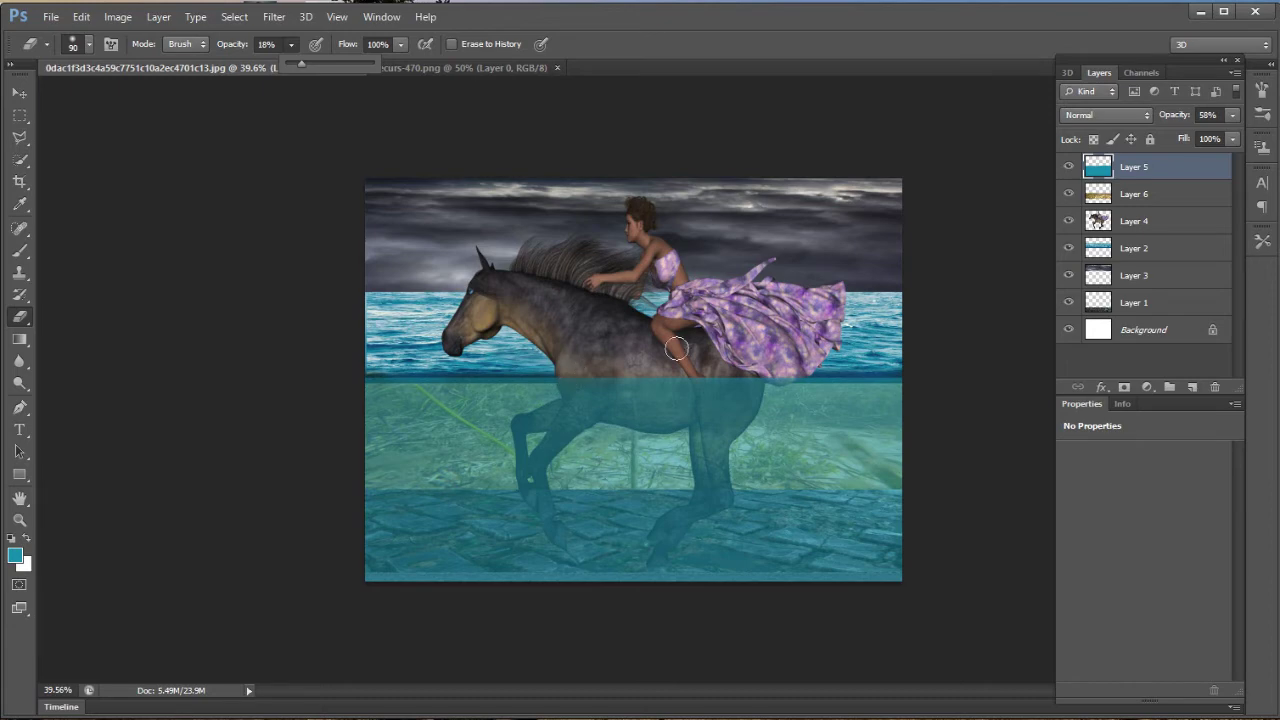
{"action": "left_click", "coordinate": [620, 371]}
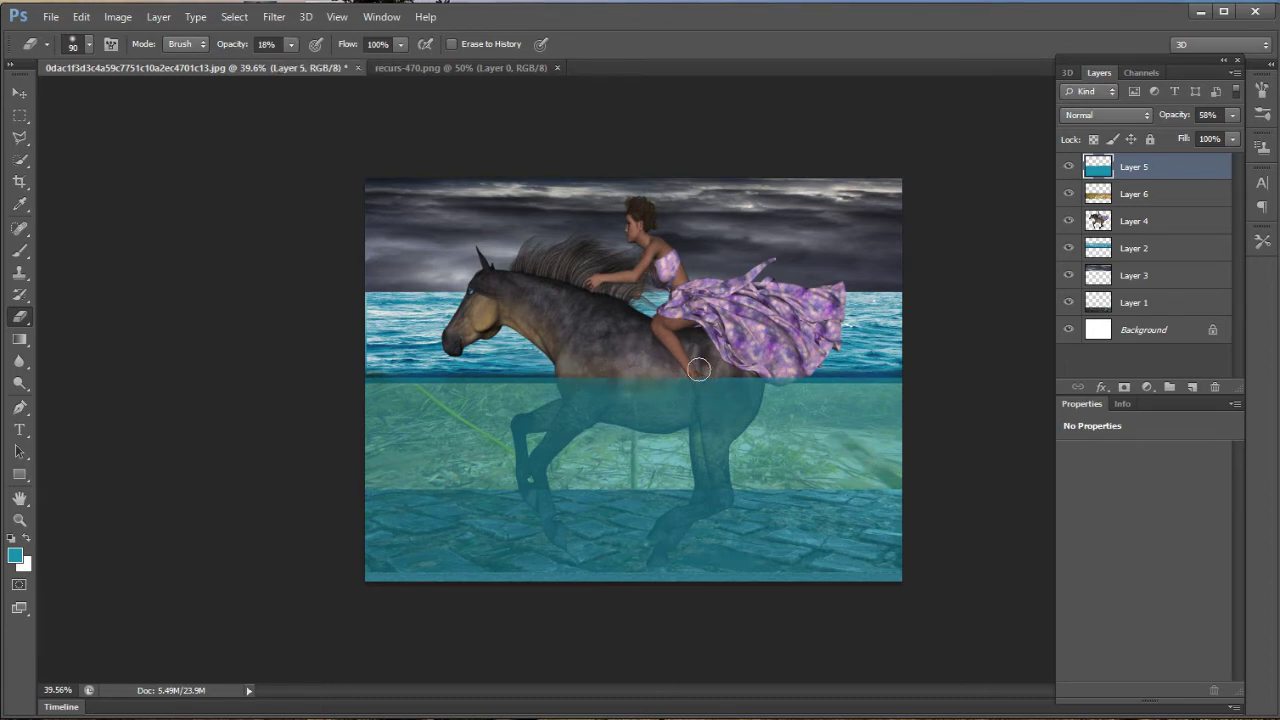
{"action": "scroll", "coordinate": [698, 370], "scroll_direction": "up", "scroll_amount": 1}
Zoom to 135% and set the eraser to a 45 px brush at 90% opacity.
{"action": "scroll", "coordinate": [697, 366], "scroll_direction": "up", "scroll_amount": 3}
{"action": "scroll", "coordinate": [697, 371], "scroll_direction": "up", "scroll_amount": 3}
{"action": "scroll", "coordinate": [694, 371], "scroll_direction": "up", "scroll_amount": 3}
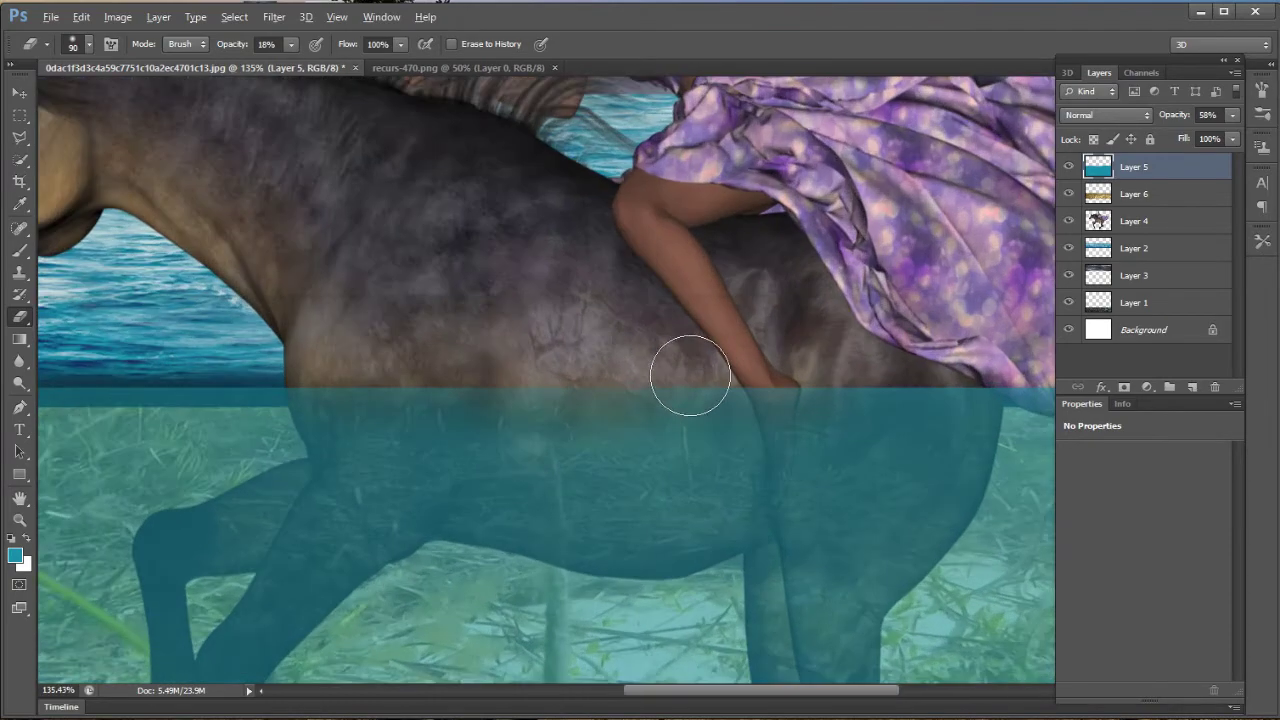
{"action": "key", "text": "bracketleft"}
{"action": "key", "text": "bracketleft"}
{"action": "key", "text": "bracketleft"}
{"action": "left_click", "coordinate": [291, 44]}
{"action": "left_click_drag", "start_coordinate": [289, 62], "coordinate": [295, 61]}
{"action": "key", "text": "9"}
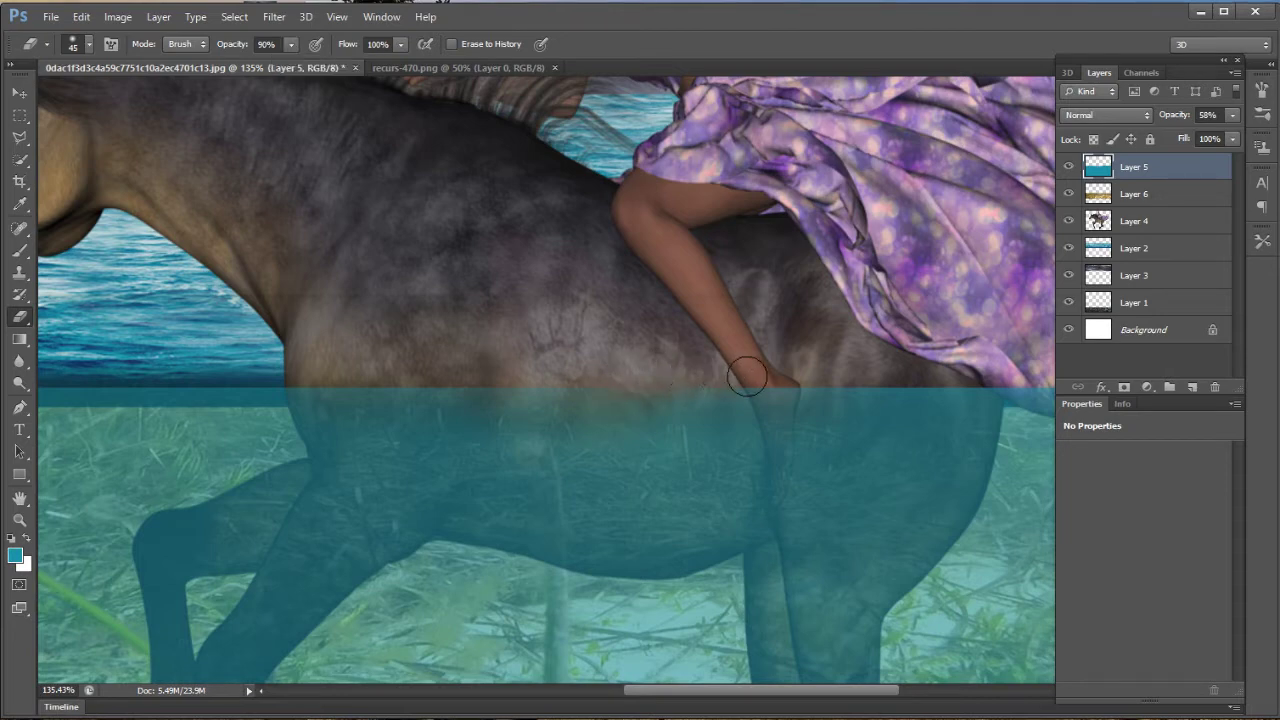
Erase the teal water edge along the horse's belly and below the dress hem on Layer 5.
{"action": "left_click_drag", "start_coordinate": [802, 370], "coordinate": [821, 375]}
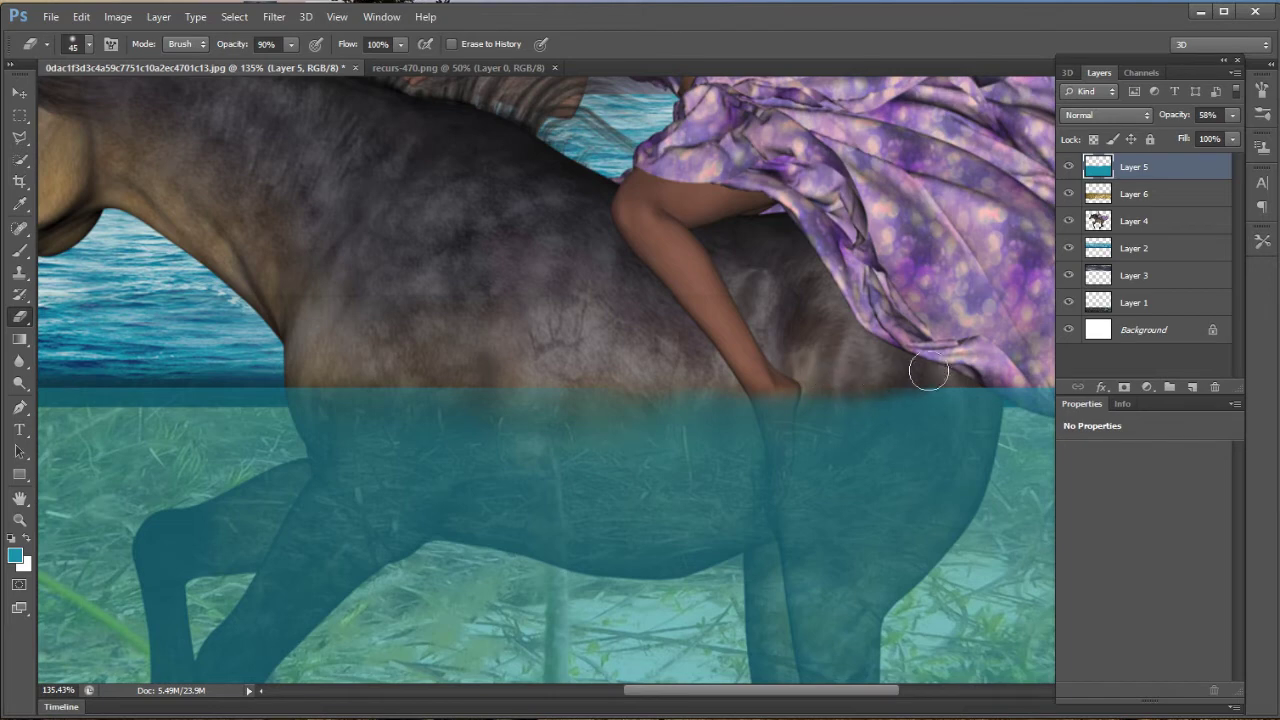
{"action": "mouse_move", "coordinate": [988, 358]}
{"action": "left_mouse_down"}
{"action": "mouse_move", "coordinate": [600, 386]}
{"action": "mouse_move", "coordinate": [752, 408]}
{"action": "left_mouse_up"}
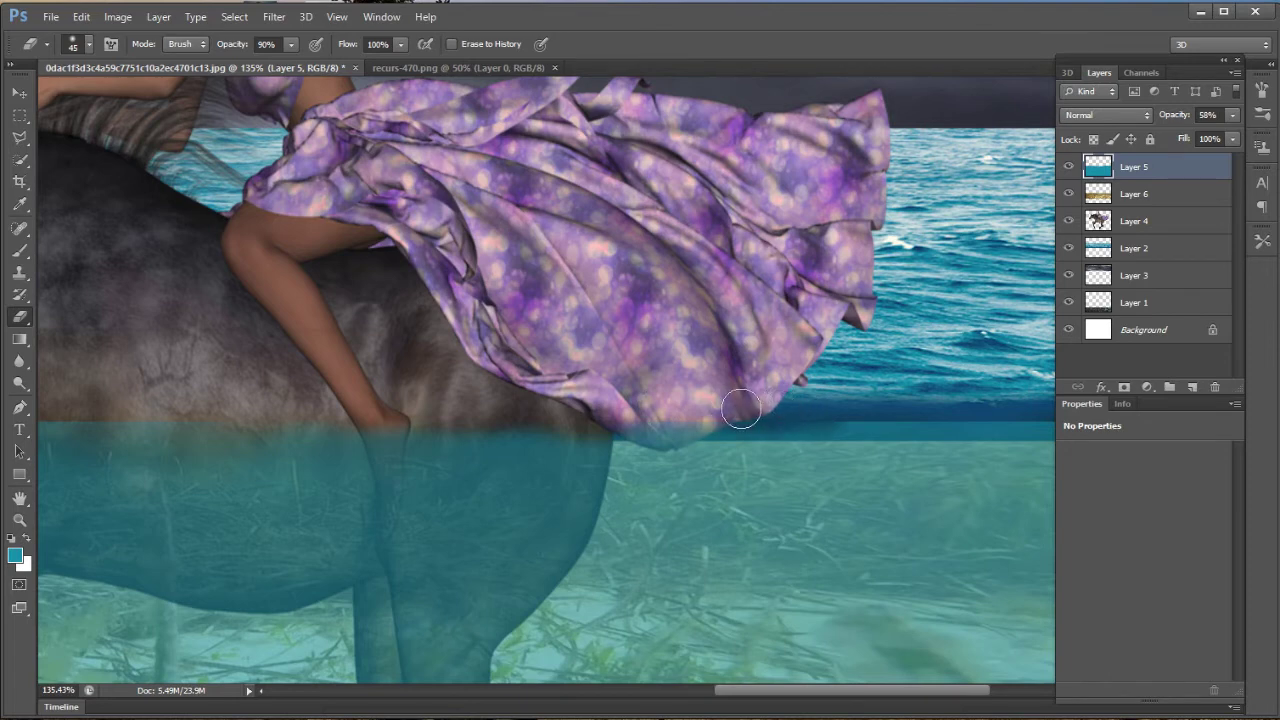
{"action": "mouse_move", "coordinate": [752, 408]}
{"action": "left_mouse_down"}
{"action": "mouse_move", "coordinate": [892, 402]}
{"action": "mouse_move", "coordinate": [654, 423]}
{"action": "left_mouse_up"}
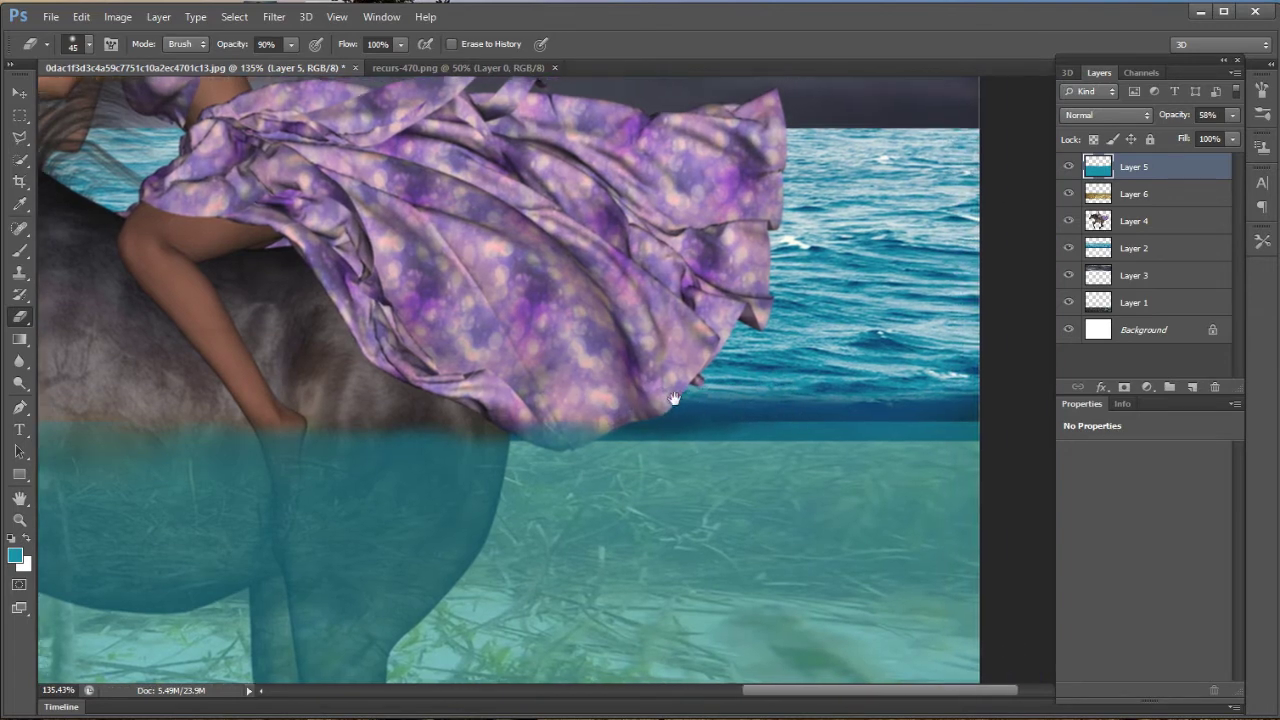
{"action": "left_click_drag", "start_coordinate": [737, 418], "coordinate": [664, 417]}
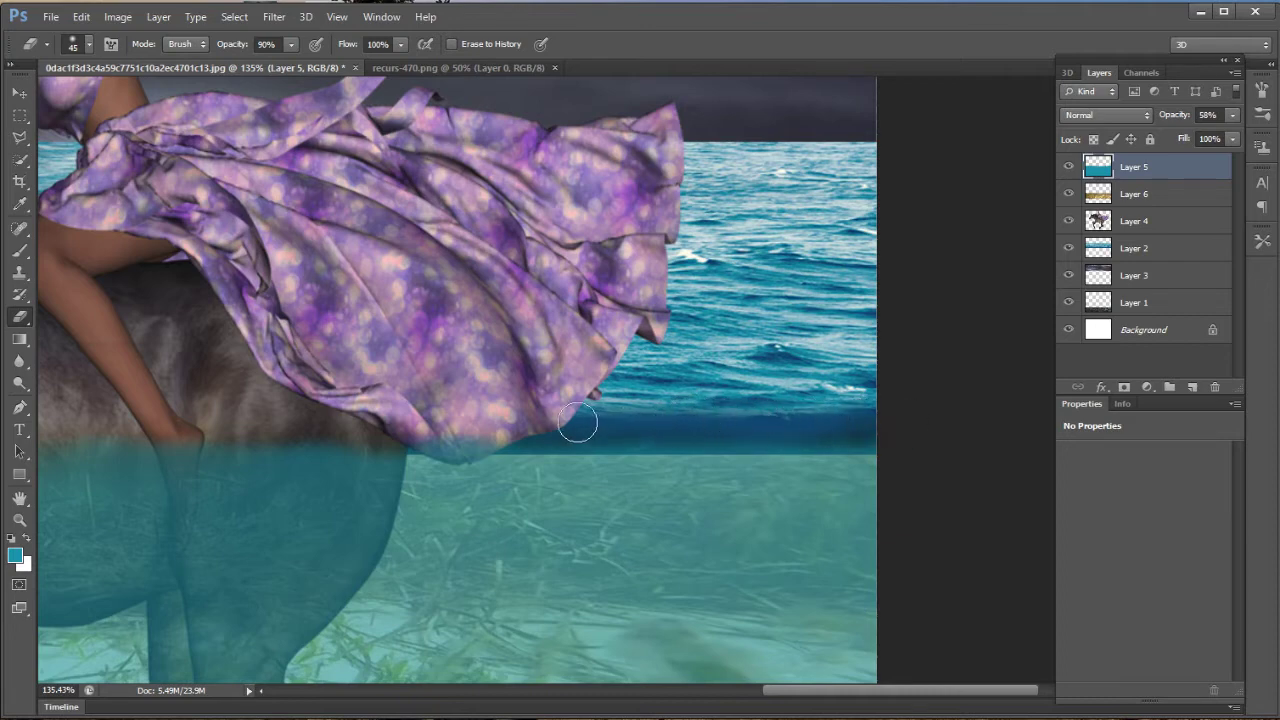
{"action": "mouse_move", "coordinate": [60, 340]}
{"action": "left_mouse_down"}
{"action": "mouse_move", "coordinate": [361, 382]}
{"action": "mouse_move", "coordinate": [651, 384]}
{"action": "left_mouse_up"}
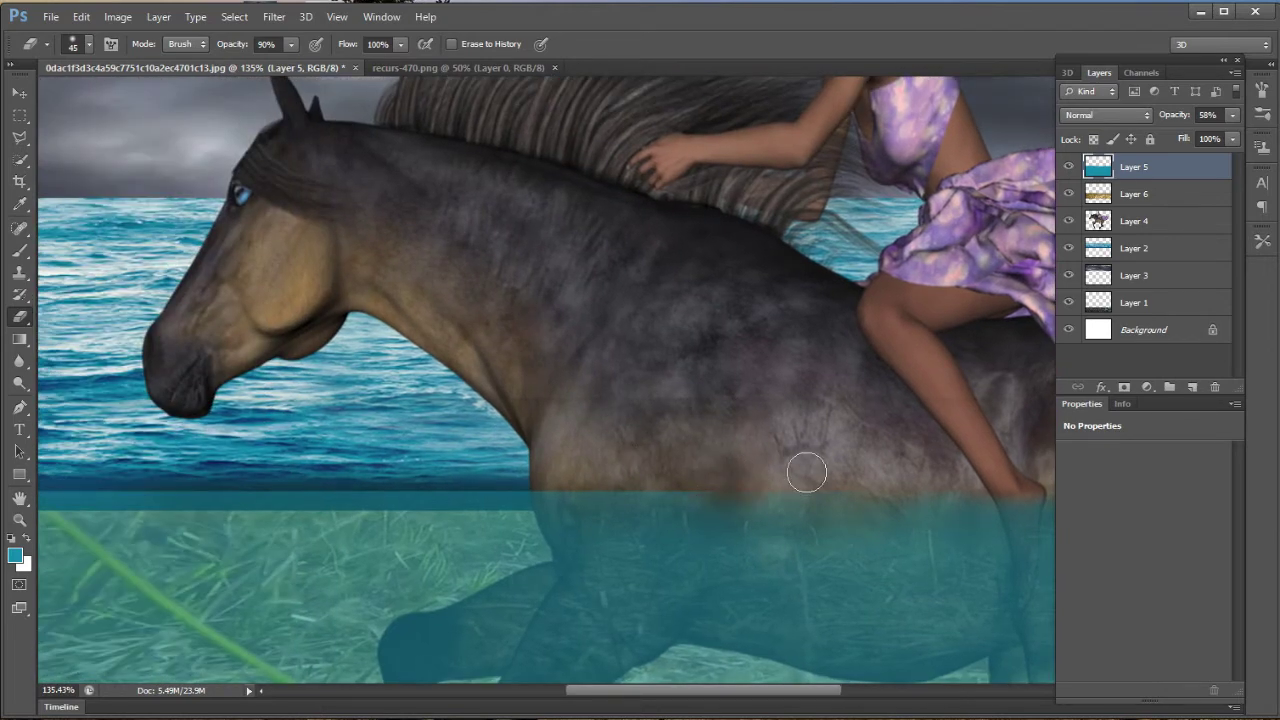
{"action": "mouse_move", "coordinate": [610, 478]}
{"action": "left_mouse_down"}
{"action": "mouse_move", "coordinate": [544, 480]}
{"action": "mouse_move", "coordinate": [887, 453]}
{"action": "mouse_move", "coordinate": [740, 443]}
{"action": "left_mouse_up"}
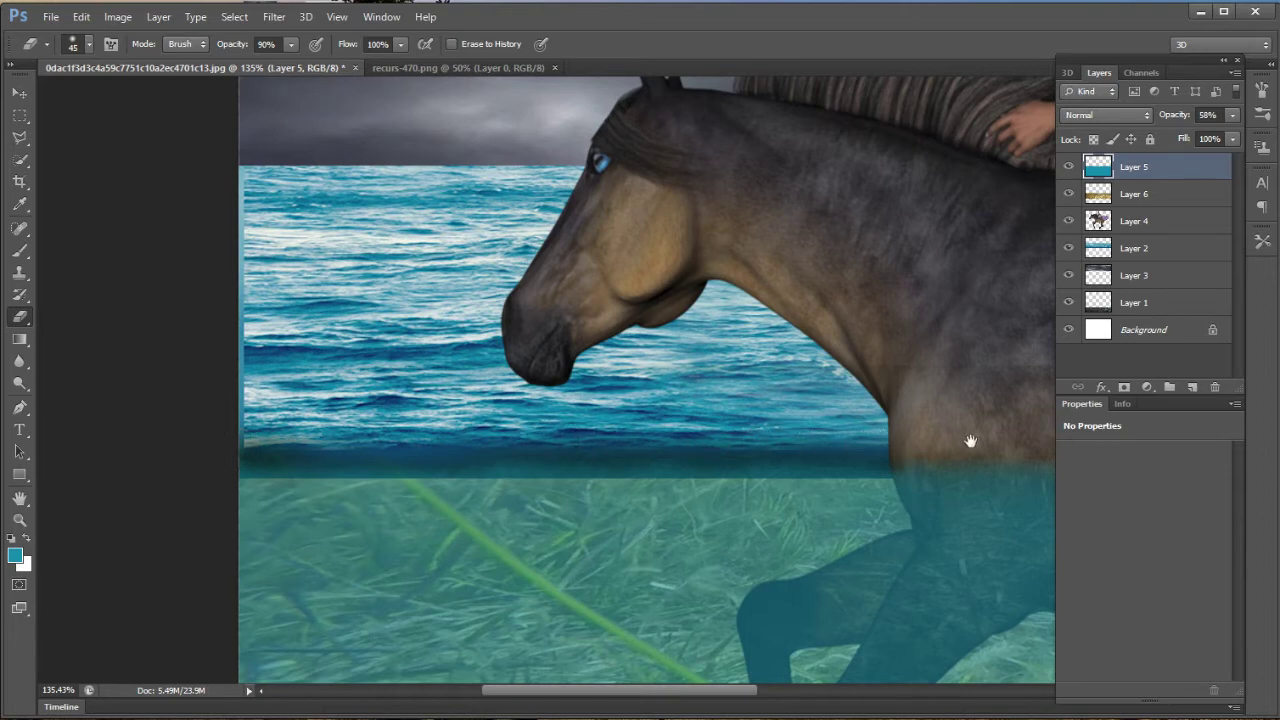
Pan to the rider, dress and waterline, and make Layer 2 the active layer.
{"action": "left_click_drag", "start_coordinate": [971, 443], "coordinate": [521, 449]}
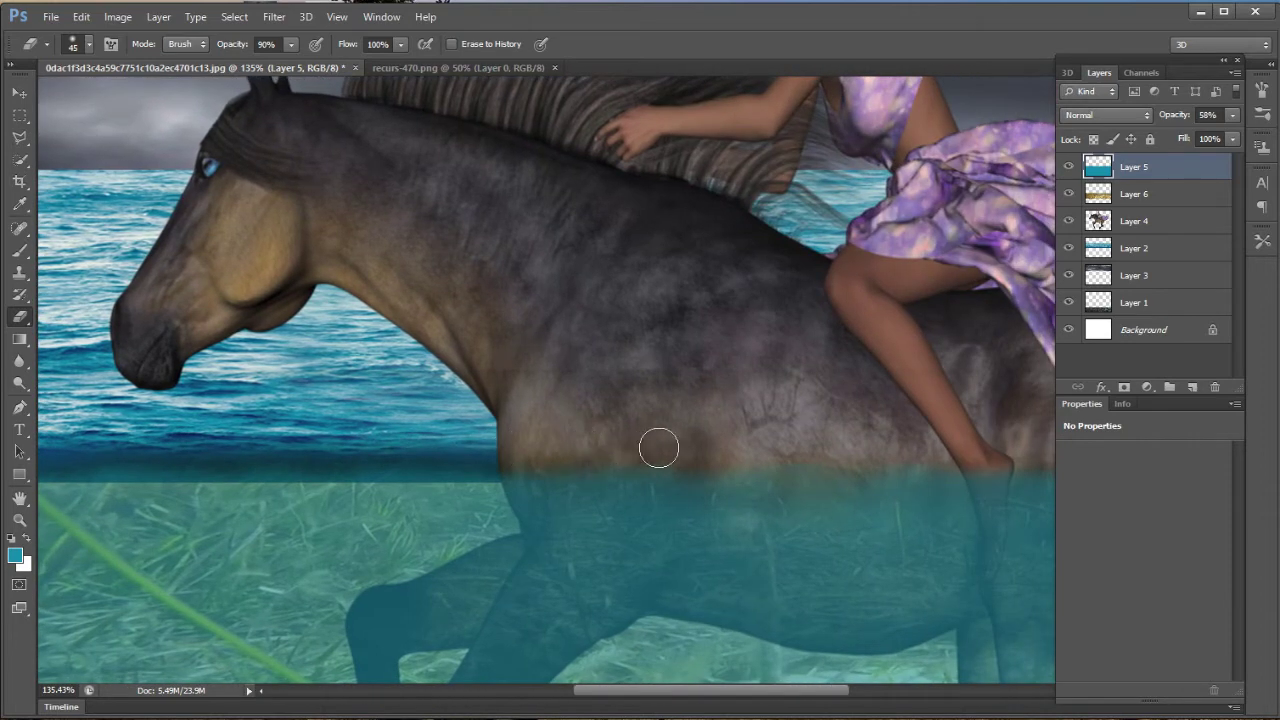
{"action": "left_click_drag", "start_coordinate": [880, 386], "coordinate": [632, 410]}
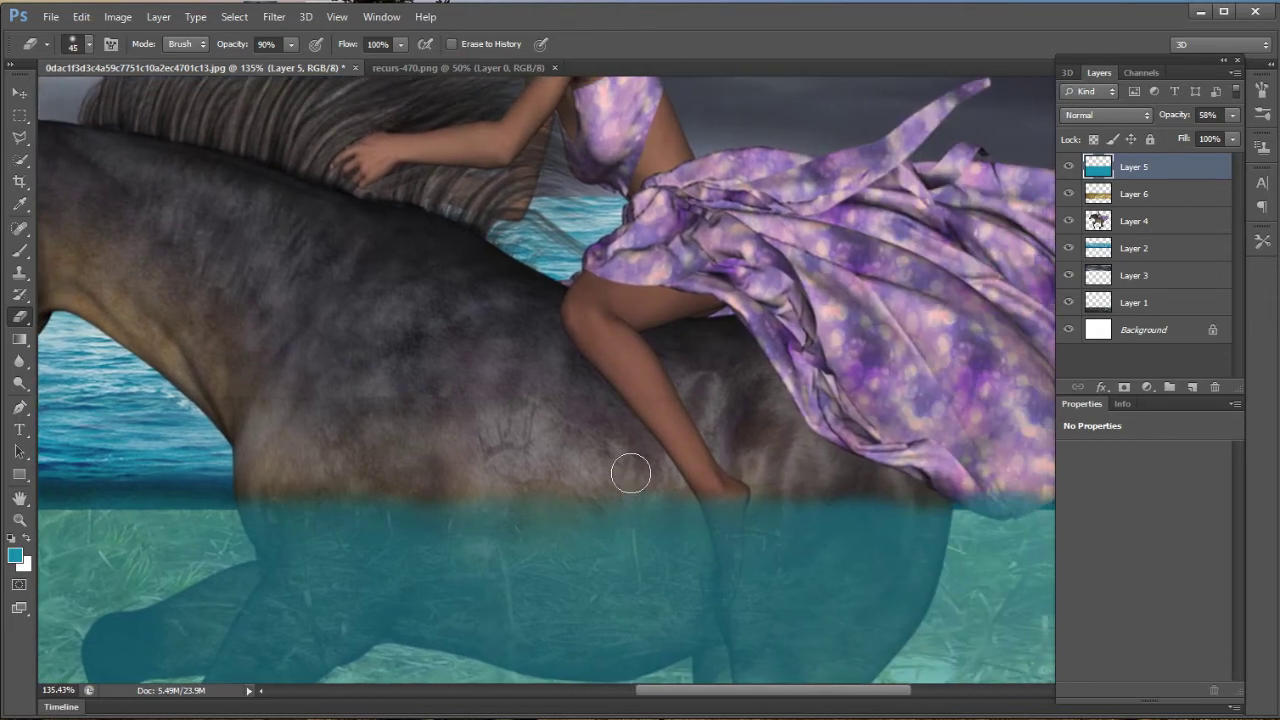
{"action": "left_click_drag", "start_coordinate": [786, 416], "coordinate": [654, 460]}
{"action": "left_click_drag", "start_coordinate": [849, 500], "coordinate": [759, 440]}
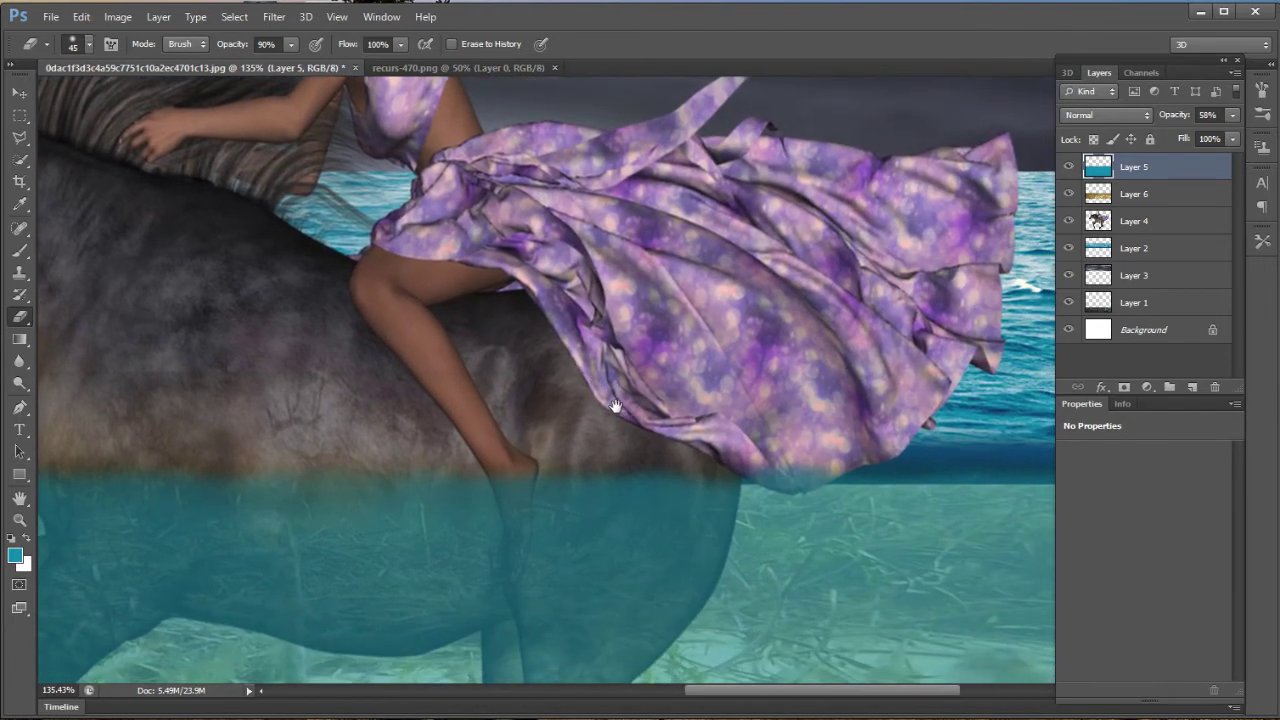
{"action": "left_click", "coordinate": [1110, 247]}
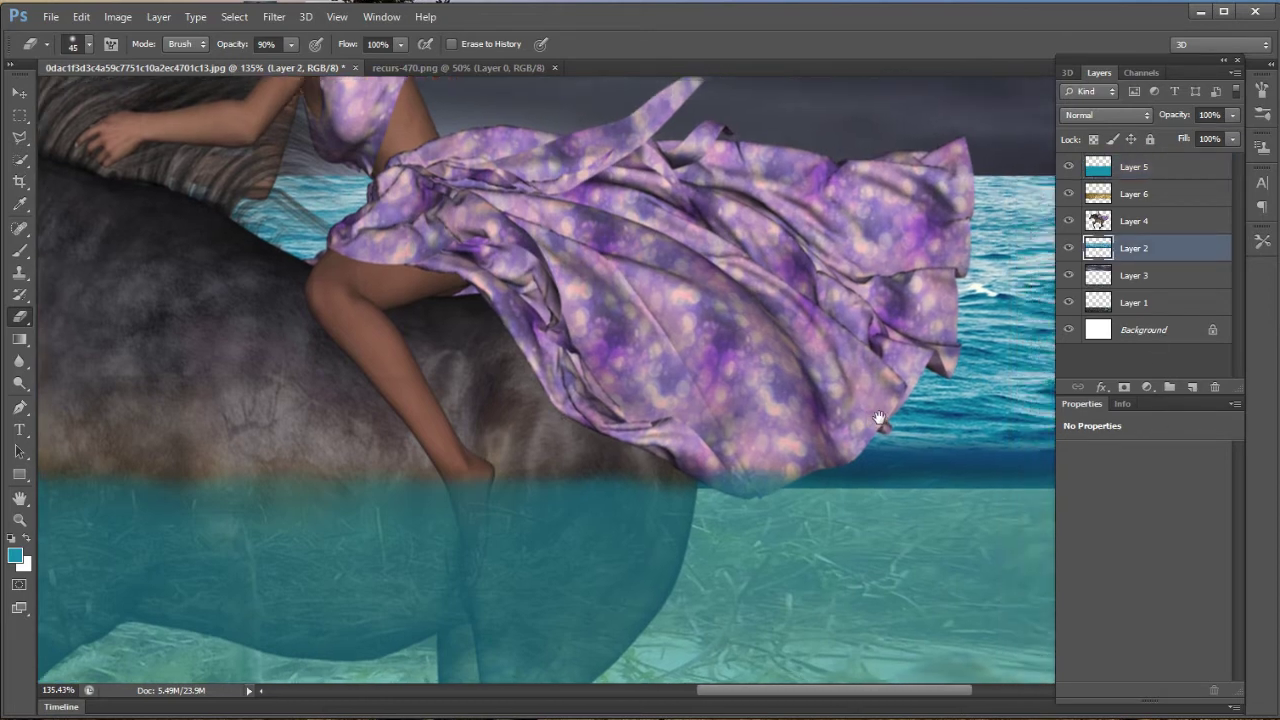
Undo the last erase and lightly erase the dark water line at 14% eraser opacity.
{"action": "mouse_move", "coordinate": [980, 488]}
{"action": "left_mouse_down"}
{"action": "mouse_move", "coordinate": [840, 485]}
{"action": "mouse_move", "coordinate": [851, 474]}
{"action": "left_mouse_up"}
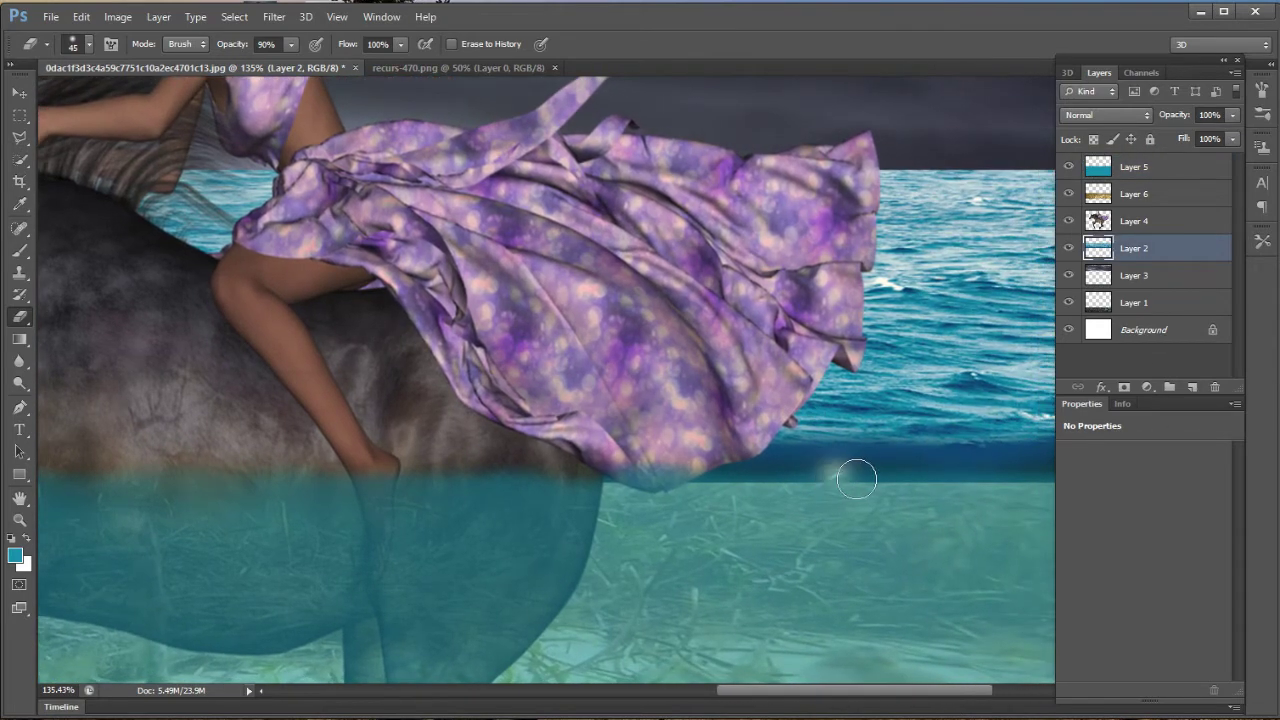
{"action": "key", "text": "ctrl+z"}
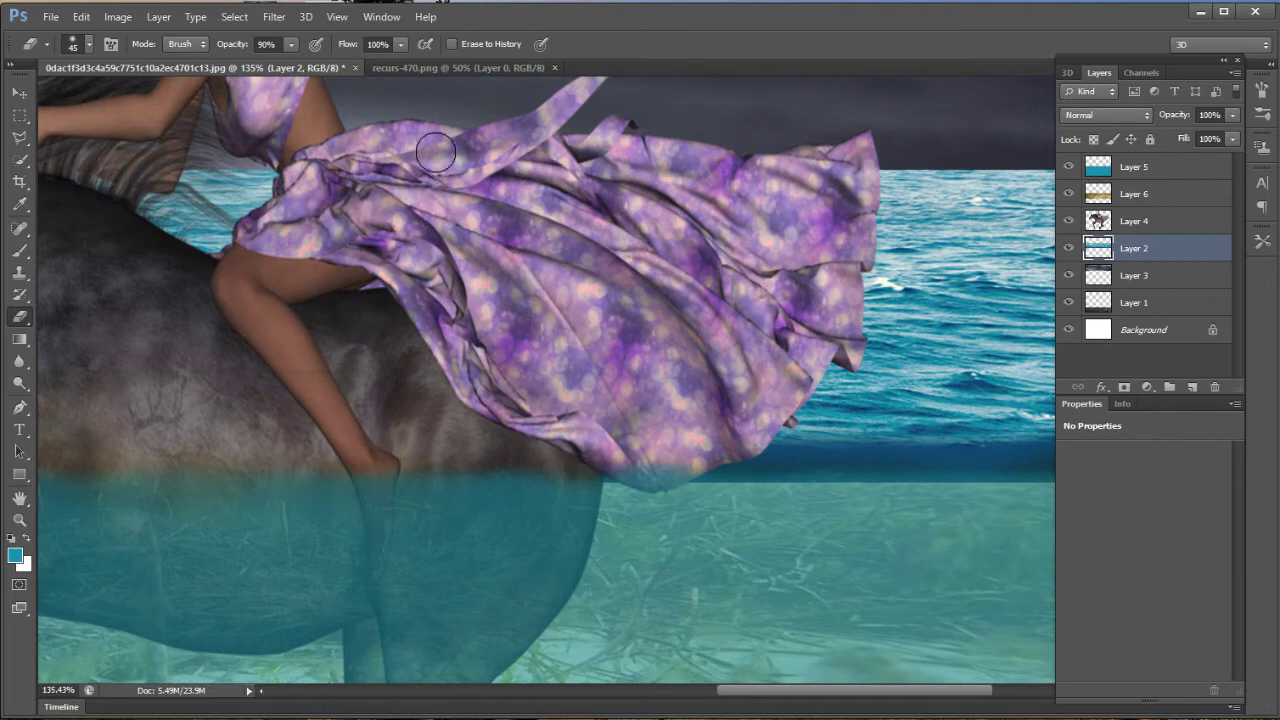
{"action": "left_click", "coordinate": [291, 44]}
{"action": "left_click", "coordinate": [225, 62]}
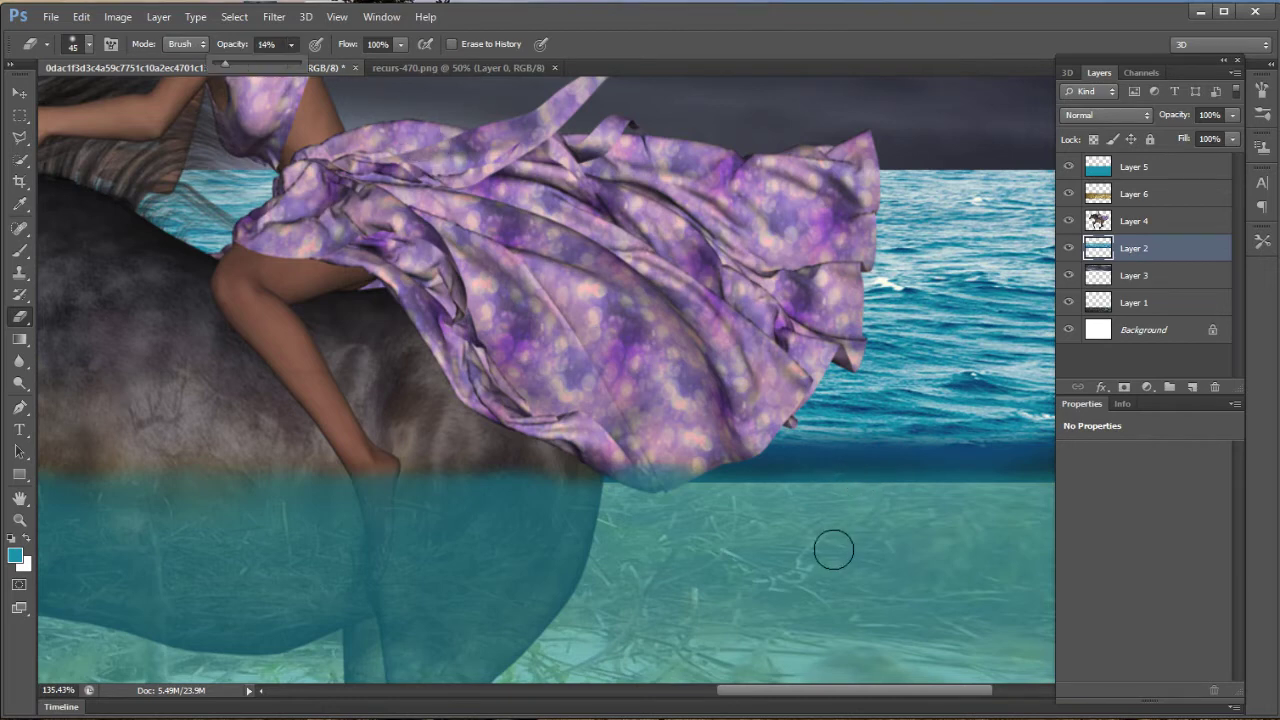
{"action": "mouse_move", "coordinate": [849, 488]}
{"action": "left_mouse_down"}
{"action": "mouse_move", "coordinate": [886, 491]}
{"action": "mouse_move", "coordinate": [846, 500]}
{"action": "mouse_move", "coordinate": [918, 496]}
{"action": "mouse_move", "coordinate": [862, 482]}
{"action": "mouse_move", "coordinate": [852, 494]}
{"action": "left_mouse_up"}
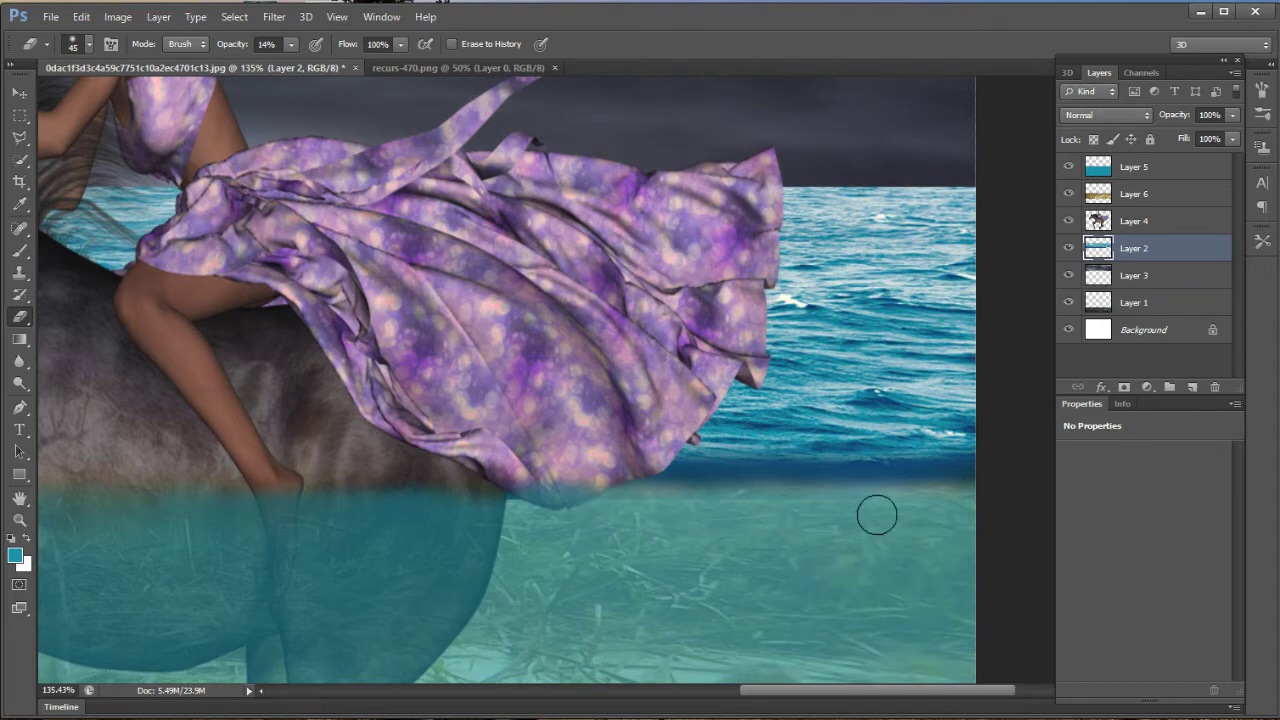
{"action": "left_click_drag", "start_coordinate": [717, 526], "coordinate": [872, 530]}
Set the eraser to 52% opacity and a 15 px brush.
{"action": "scroll", "coordinate": [872, 529], "scroll_direction": "left", "scroll_amount": 5}
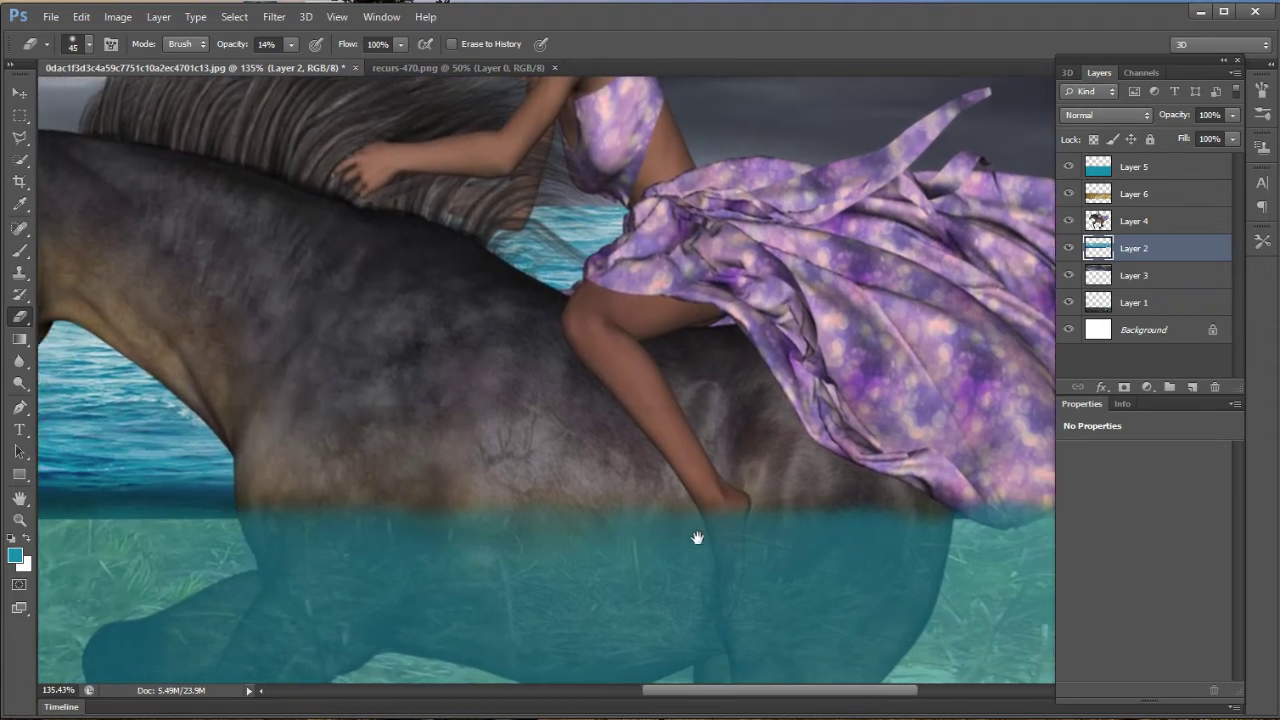
{"action": "scroll", "coordinate": [697, 534], "scroll_direction": "left", "scroll_amount": 4}
{"action": "scroll", "coordinate": [820, 543], "scroll_direction": "left", "scroll_amount": 4}
{"action": "scroll", "coordinate": [680, 580], "scroll_direction": "left", "scroll_amount": 1}
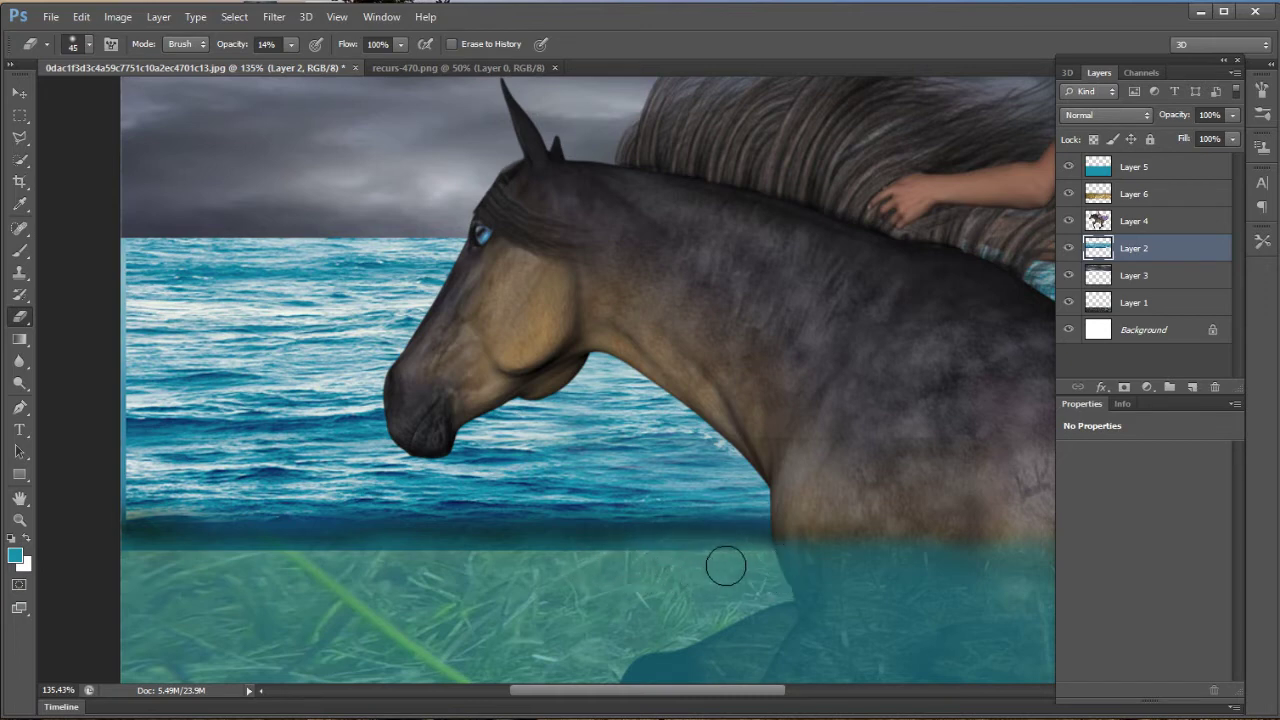
{"action": "left_click", "coordinate": [399, 43]}
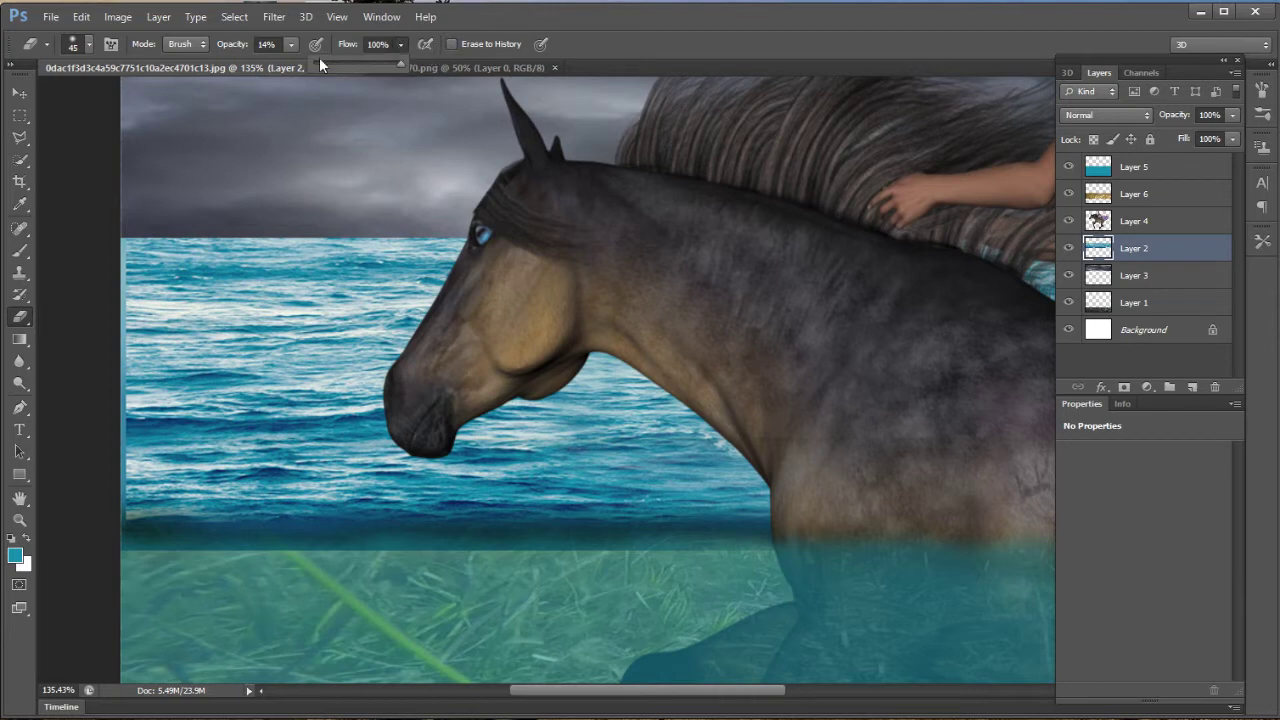
{"action": "left_click", "coordinate": [292, 44]}
{"action": "left_click_drag", "start_coordinate": [297, 64], "coordinate": [324, 64]}
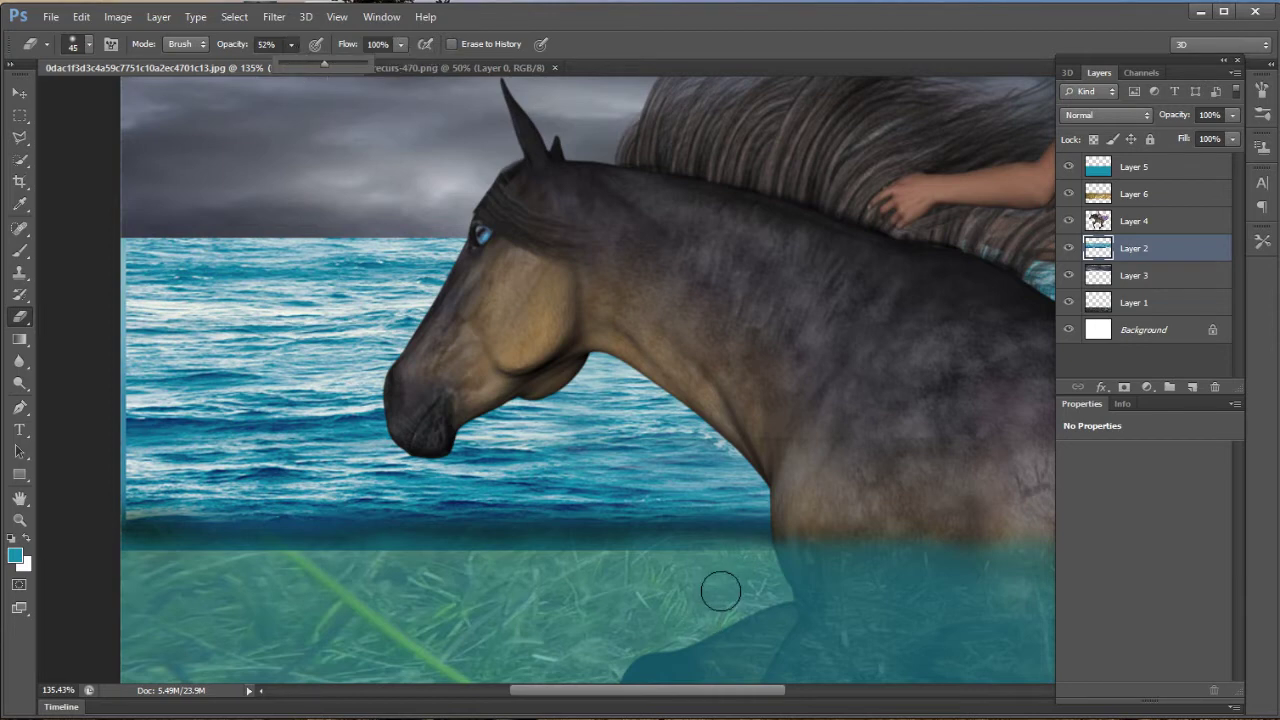
{"action": "key", "text": "Return"}
{"action": "key", "text": "bracketleft"}
{"action": "key", "text": "bracketleft"}
{"action": "key", "text": "bracketleft"}
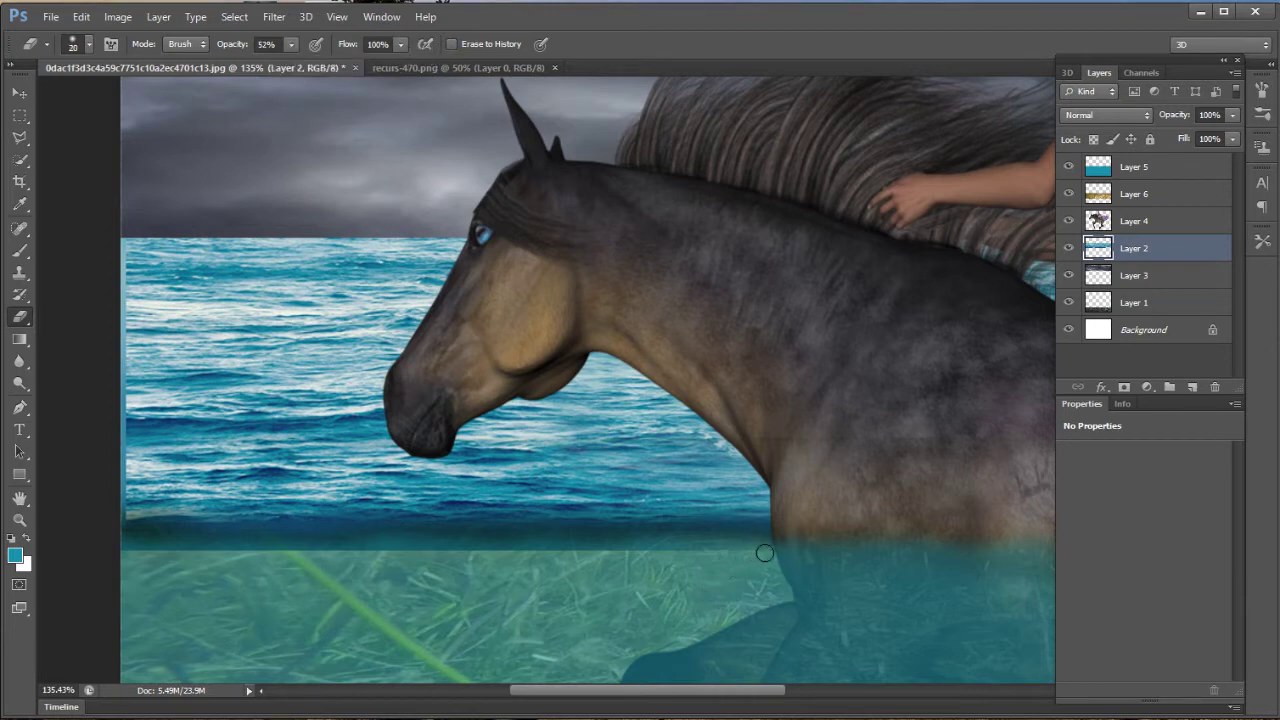
{"action": "key", "text": "bracketleft"}
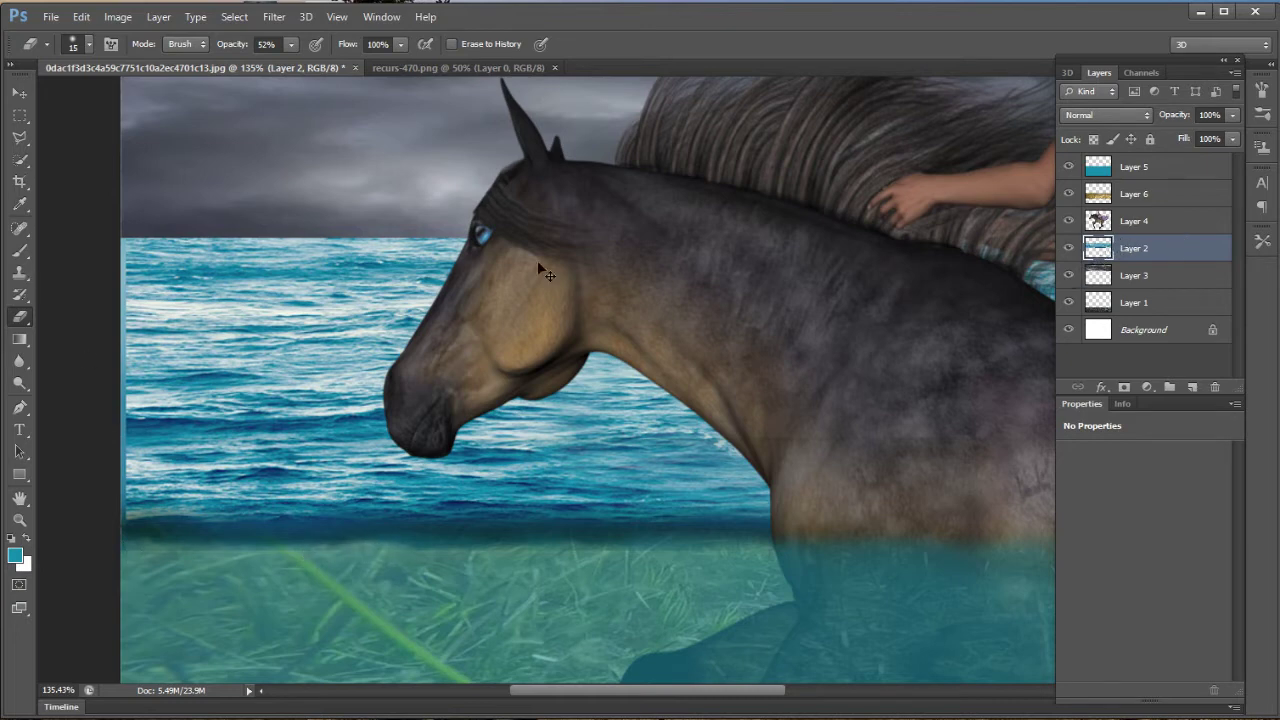
Stretch sea Layer 2 slightly wider toward the left edge and commit the transform.
{"action": "key", "text": "ctrl+r"}
{"action": "key", "text": "ctrl+t"}
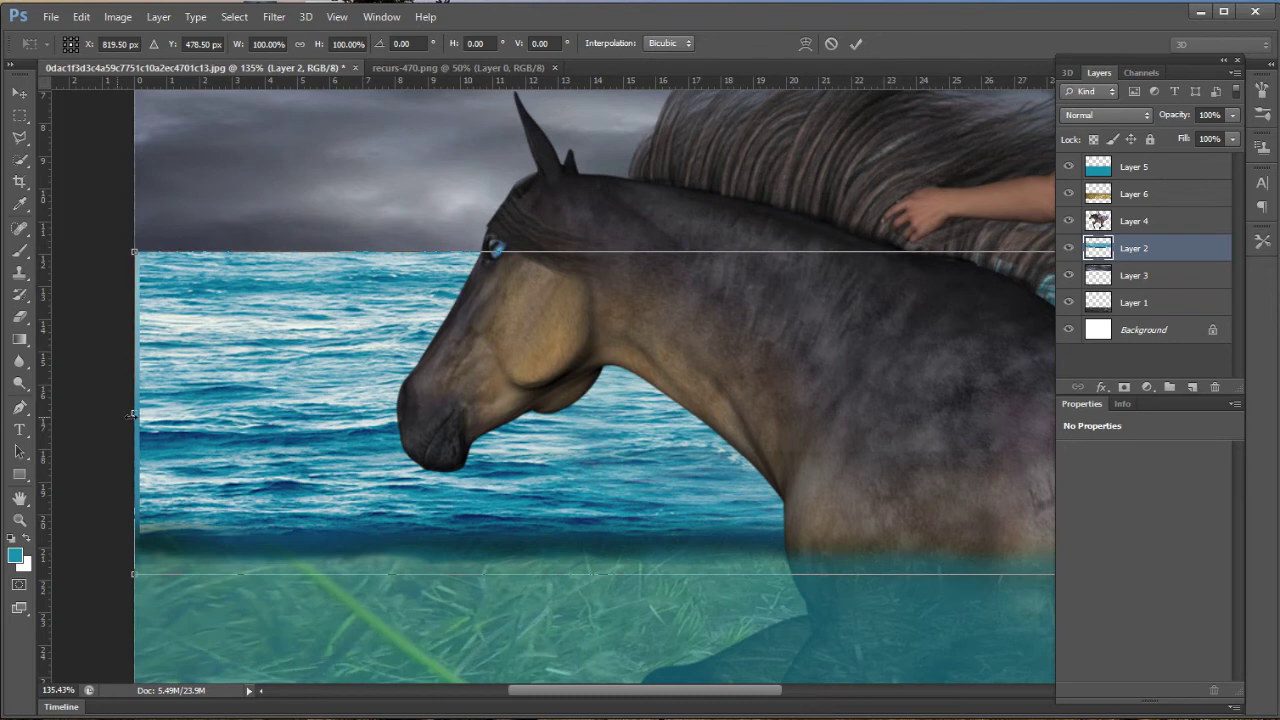
{"action": "left_click_drag", "start_coordinate": [133, 413], "coordinate": [122, 412]}
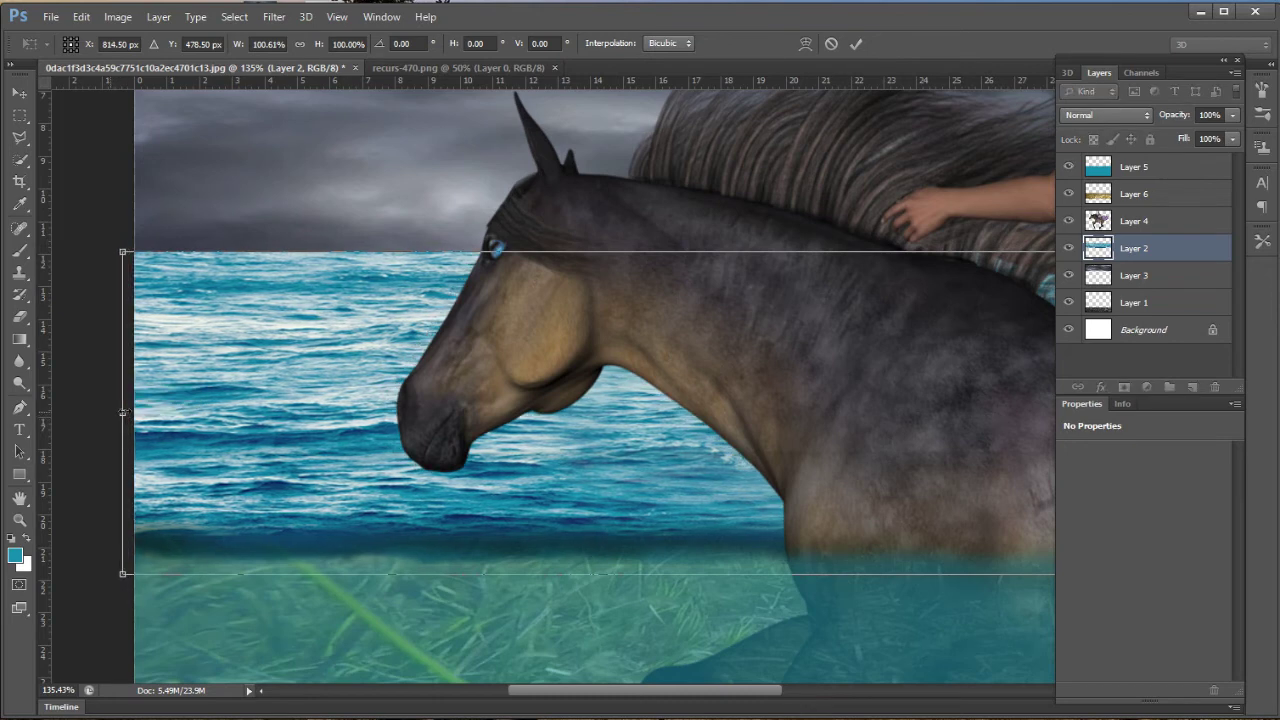
{"action": "key", "text": "Return"}
{"action": "key", "text": "e"}
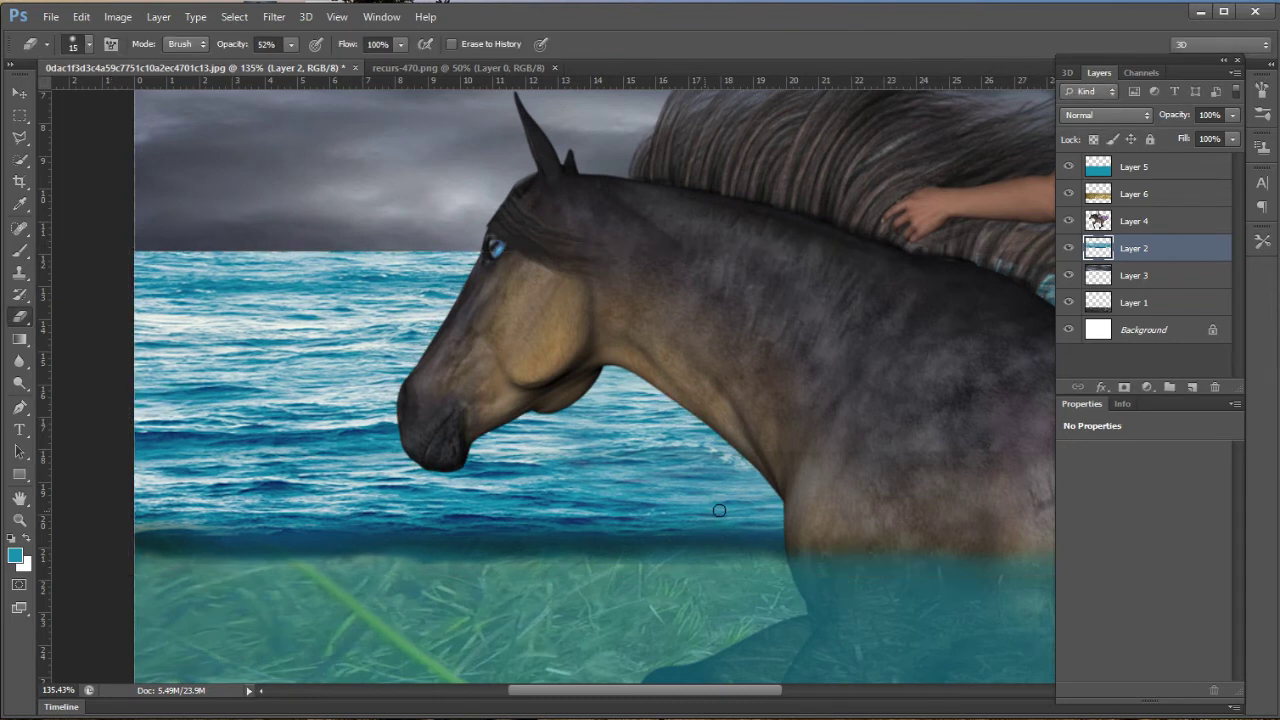
{"action": "scroll", "coordinate": [719, 511], "scroll_direction": "down", "scroll_amount": 1}
{"action": "scroll", "coordinate": [714, 490], "scroll_direction": "down", "scroll_amount": 1}
{"action": "scroll", "coordinate": [714, 490], "scroll_direction": "down", "scroll_amount": 1}
{"action": "scroll", "coordinate": [751, 449], "scroll_direction": "down", "scroll_amount": 1}
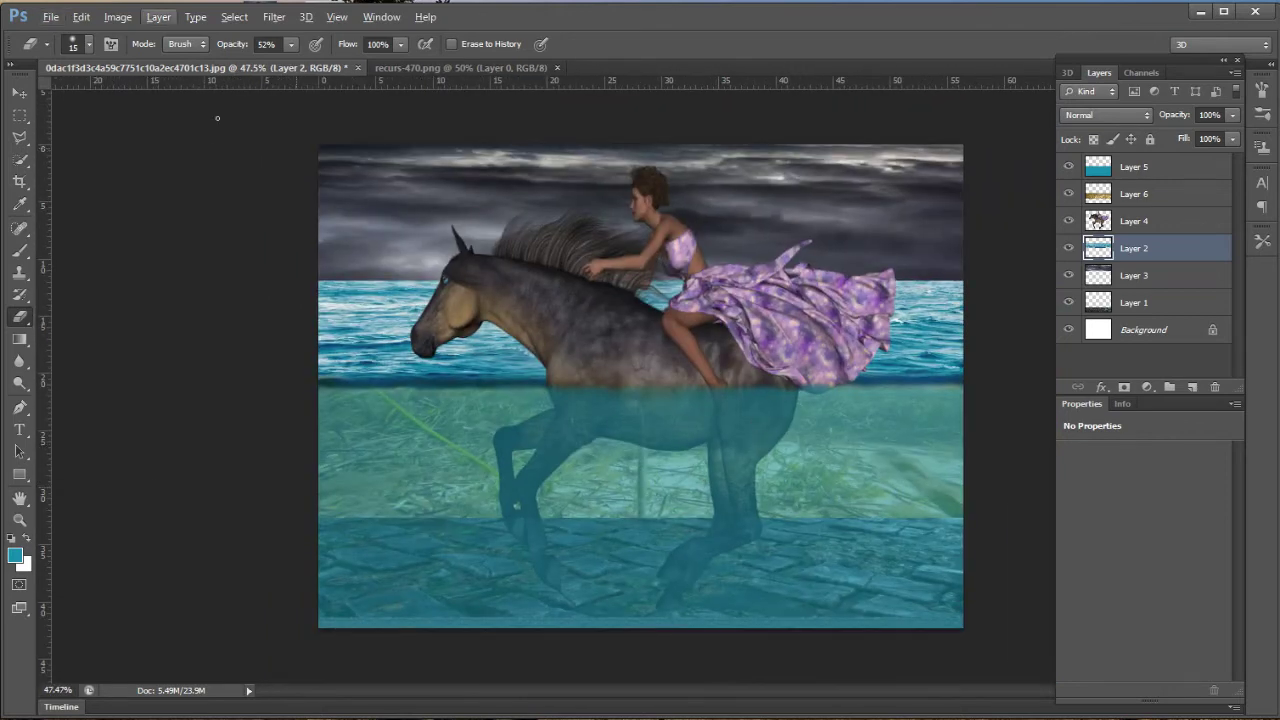
{"action": "left_click", "coordinate": [19, 93]}
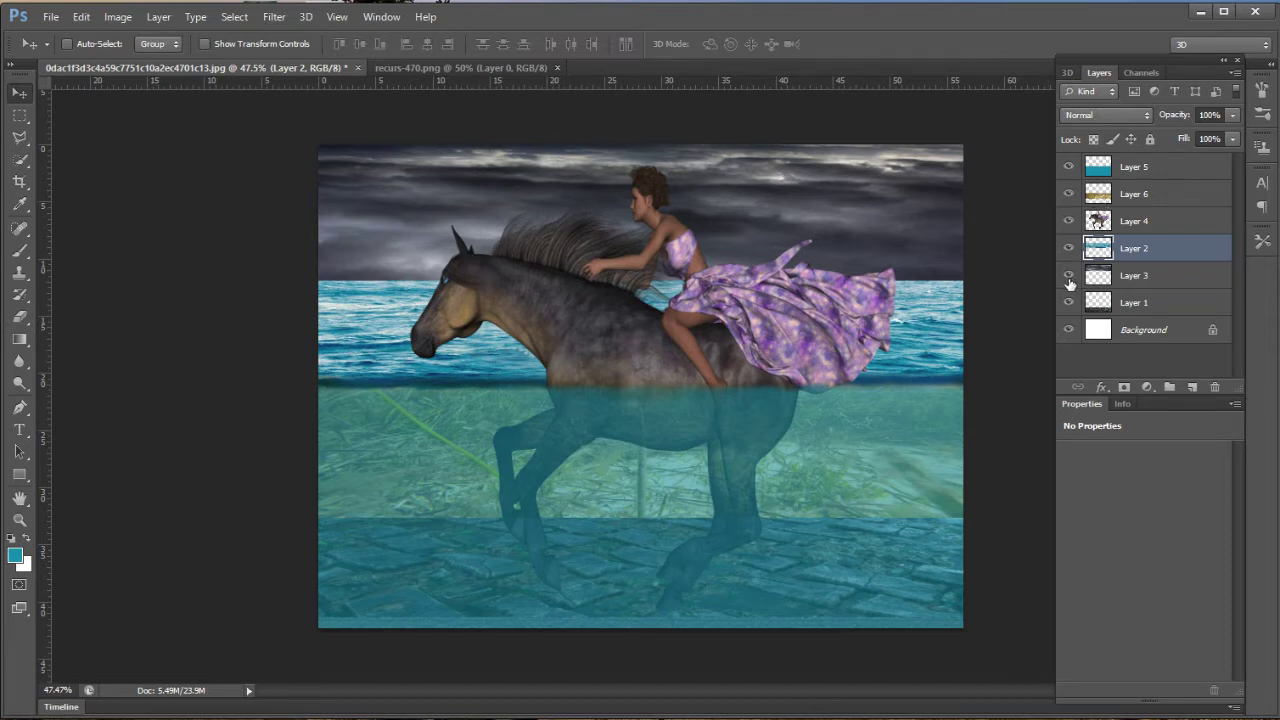
{"action": "left_click", "coordinate": [1069, 278]}
{"action": "left_click", "coordinate": [21, 317]}
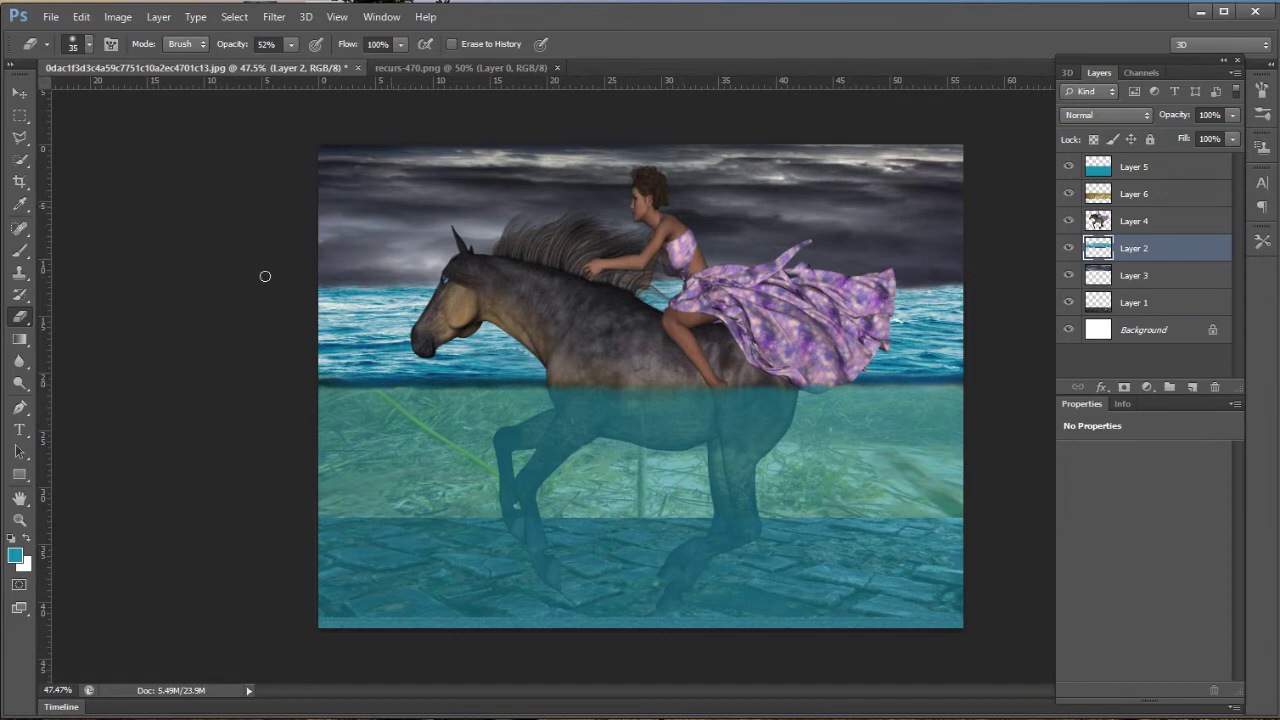
{"action": "left_click", "coordinate": [20, 93]}
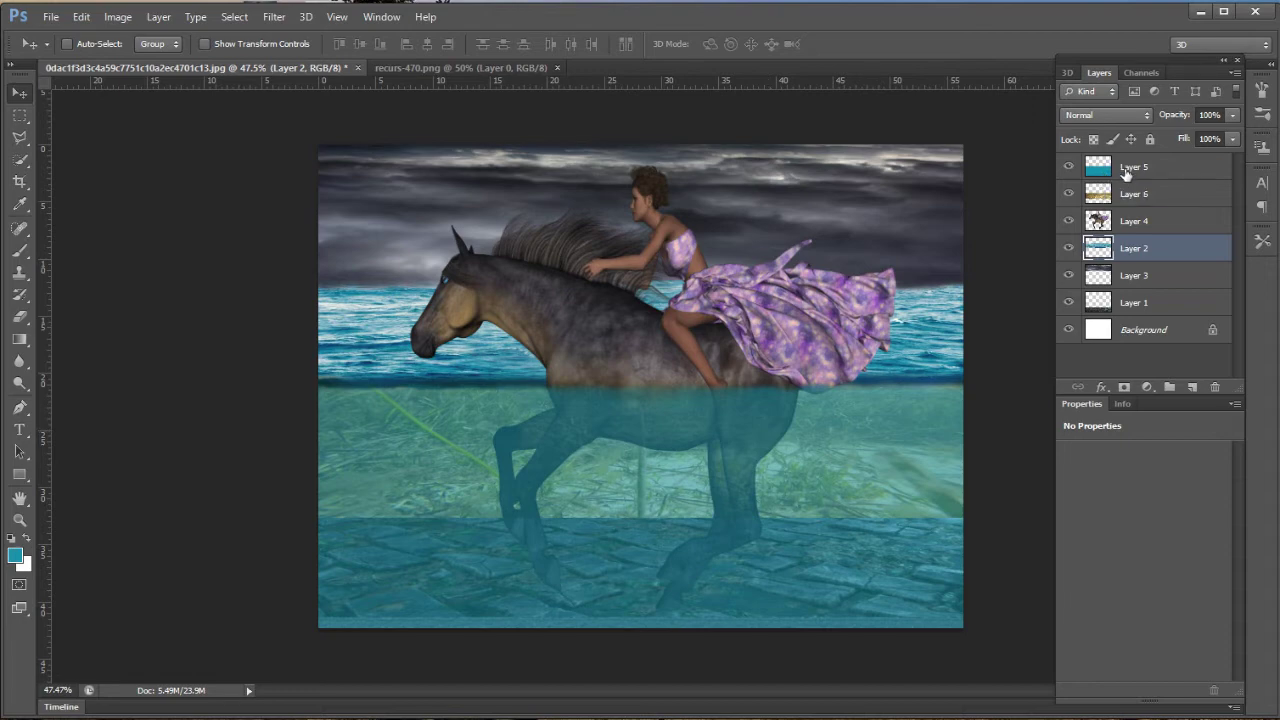
Select the underwater band and fill it with teal on a new layer above Layer 5.
{"action": "left_click", "coordinate": [19, 115]}
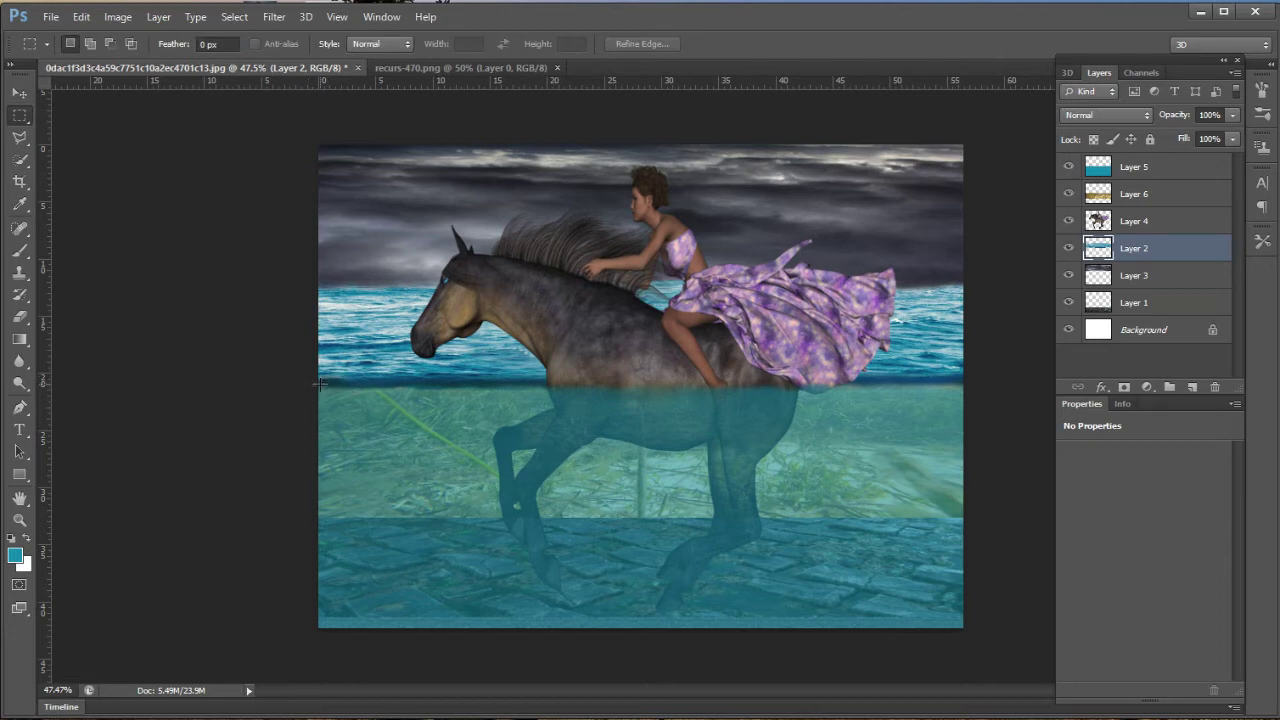
{"action": "left_click_drag", "start_coordinate": [322, 383], "coordinate": [962, 519]}
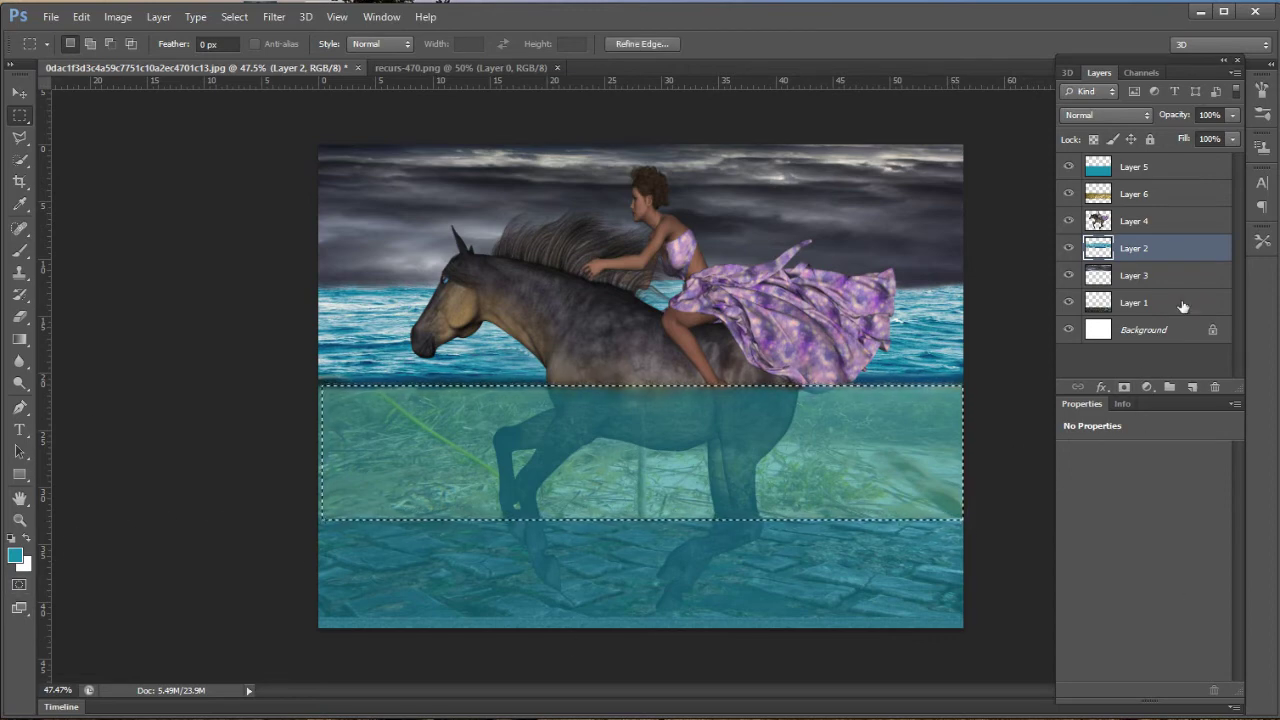
{"action": "left_click", "coordinate": [1165, 168]}
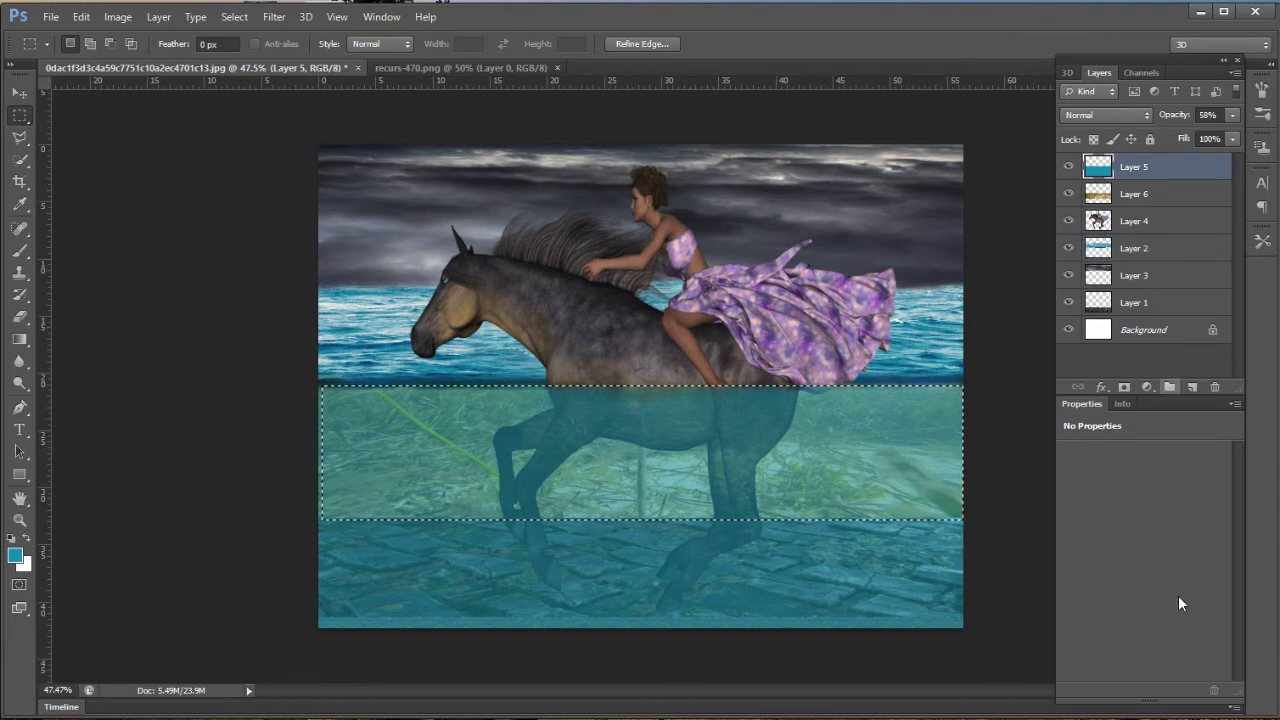
{"action": "left_click", "coordinate": [1192, 387]}
{"action": "key", "text": "alt+BackSpace"}
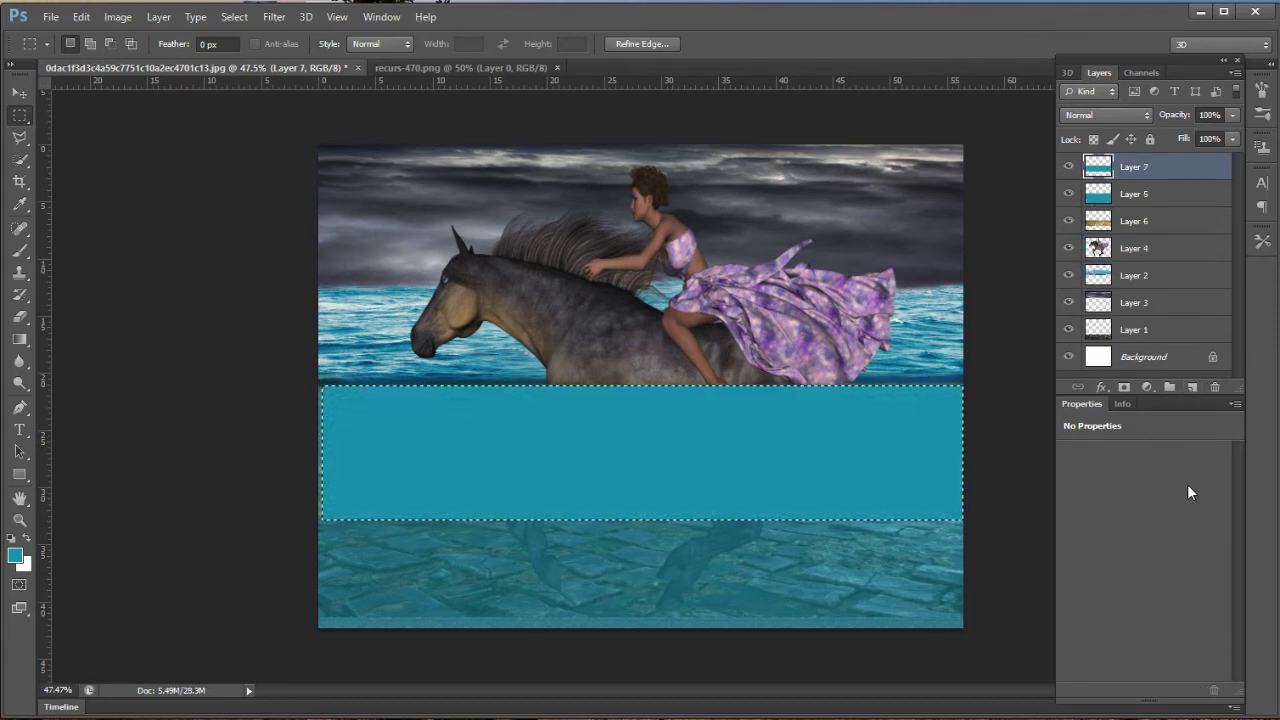
Set the new Layer 7 to 45% opacity with Darken blending.
{"action": "left_click", "coordinate": [1232, 115]}
{"action": "left_click_drag", "start_coordinate": [1188, 134], "coordinate": [1180, 138]}
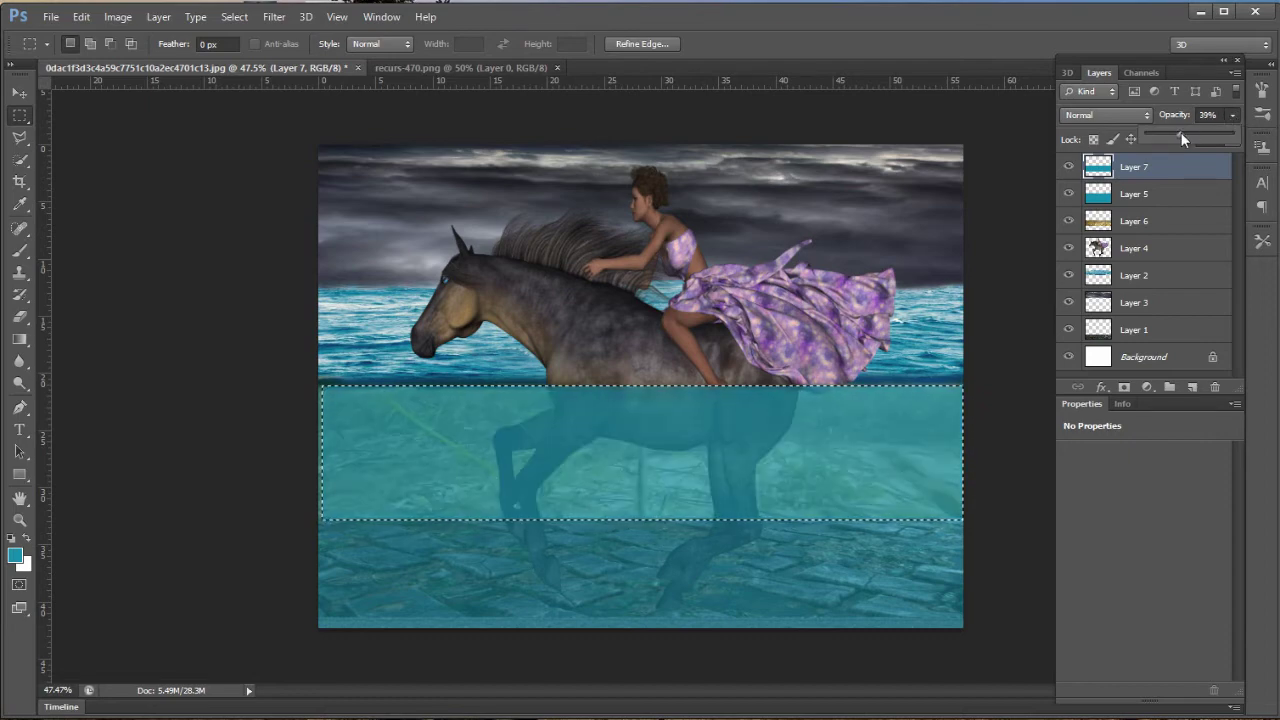
{"action": "left_click", "coordinate": [1165, 133]}
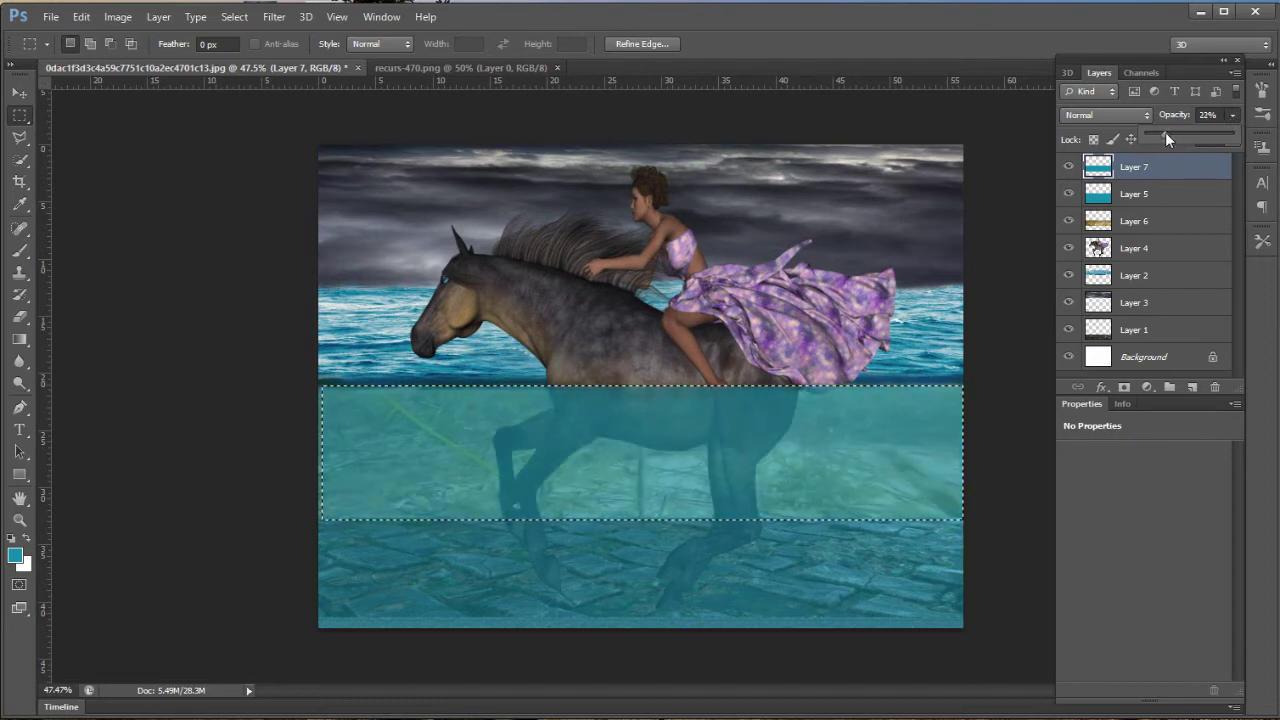
{"action": "left_click_drag", "start_coordinate": [1165, 133], "coordinate": [1185, 135]}
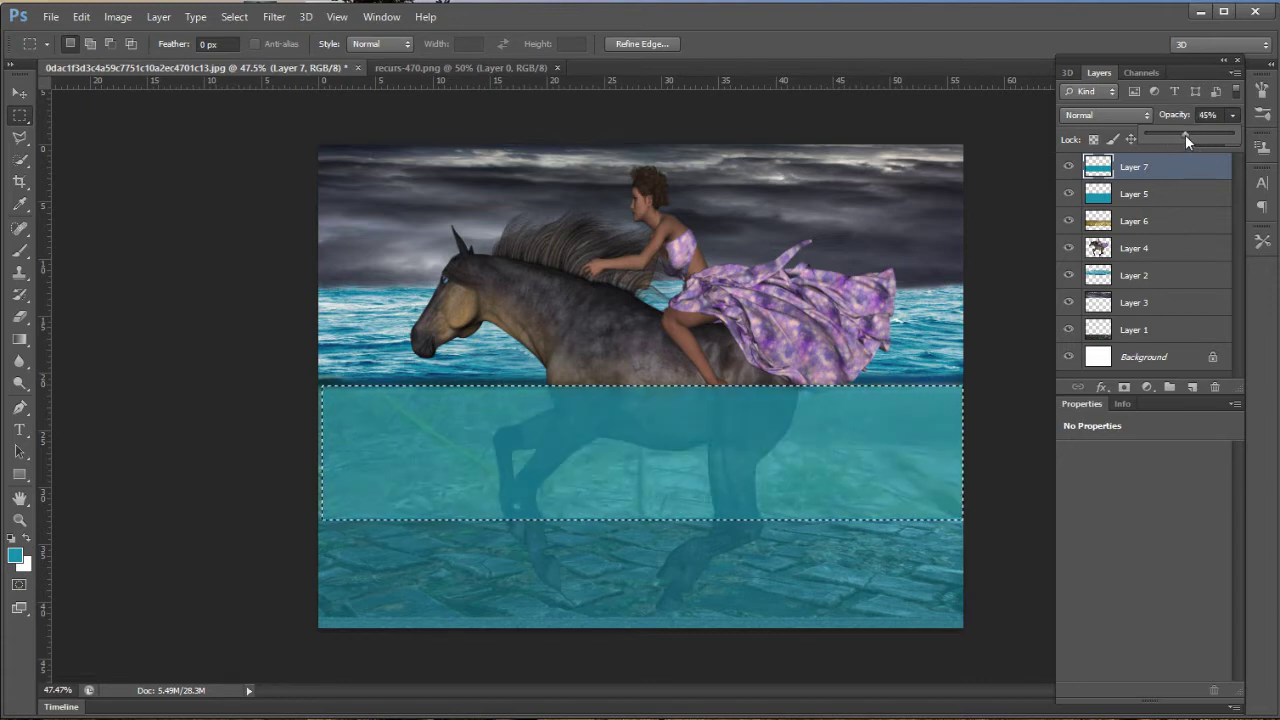
{"action": "left_click", "coordinate": [1155, 112]}
{"action": "left_click", "coordinate": [1100, 150]}
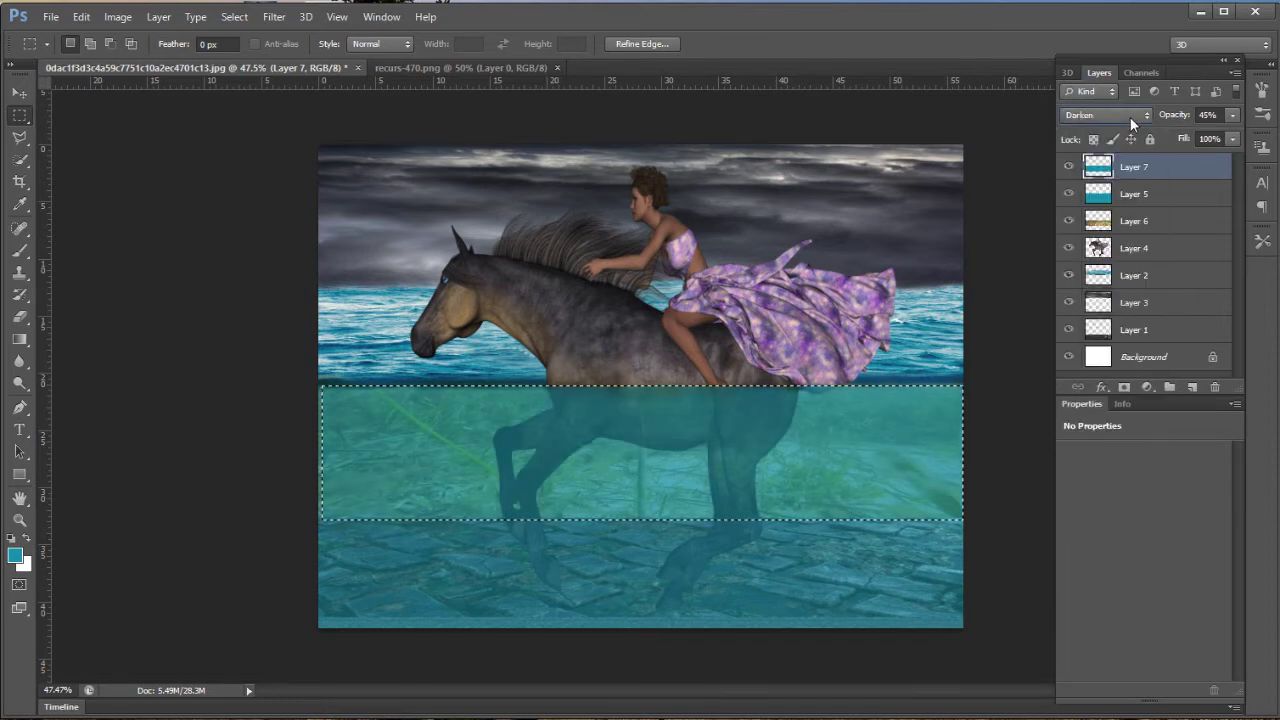
Cycle Layer 7 through blend modes, deselect the band, and settle on Color Burn.
{"action": "scroll", "coordinate": [1130, 117], "scroll_direction": "down", "scroll_amount": 1}
{"action": "scroll", "coordinate": [1129, 118], "scroll_direction": "down", "scroll_amount": 1}
{"action": "scroll", "coordinate": [1129, 118], "scroll_direction": "up", "scroll_amount": 1}
{"action": "scroll", "coordinate": [1128, 117], "scroll_direction": "up", "scroll_amount": 1}
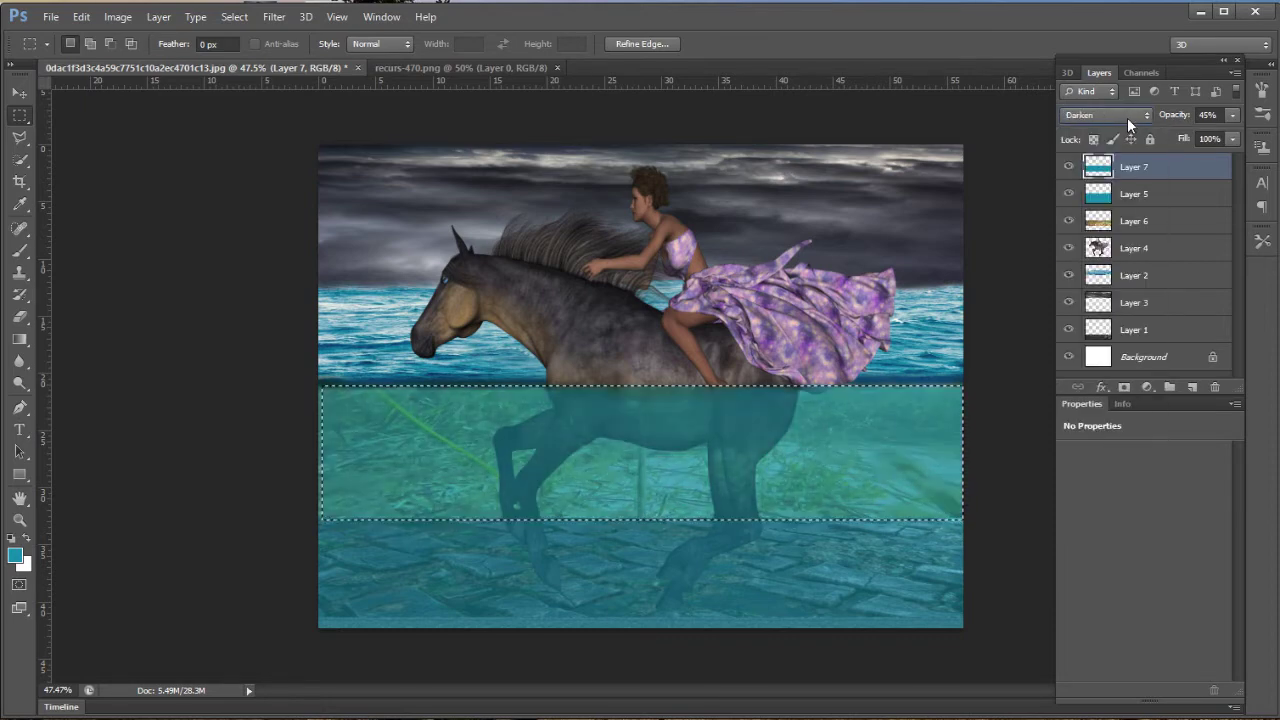
{"action": "scroll", "coordinate": [1127, 117], "scroll_direction": "up", "scroll_amount": 2}
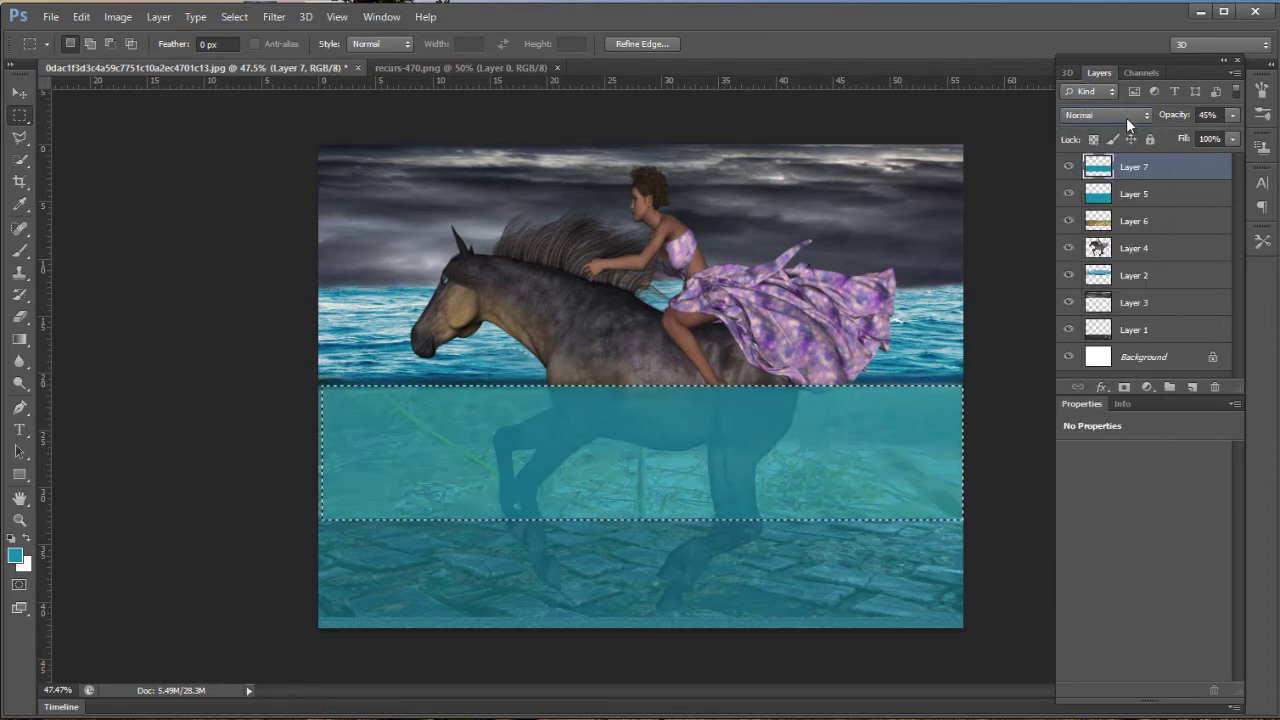
{"action": "scroll", "coordinate": [1126, 117], "scroll_direction": "down", "scroll_amount": 2}
{"action": "scroll", "coordinate": [1126, 117], "scroll_direction": "up", "scroll_amount": 2}
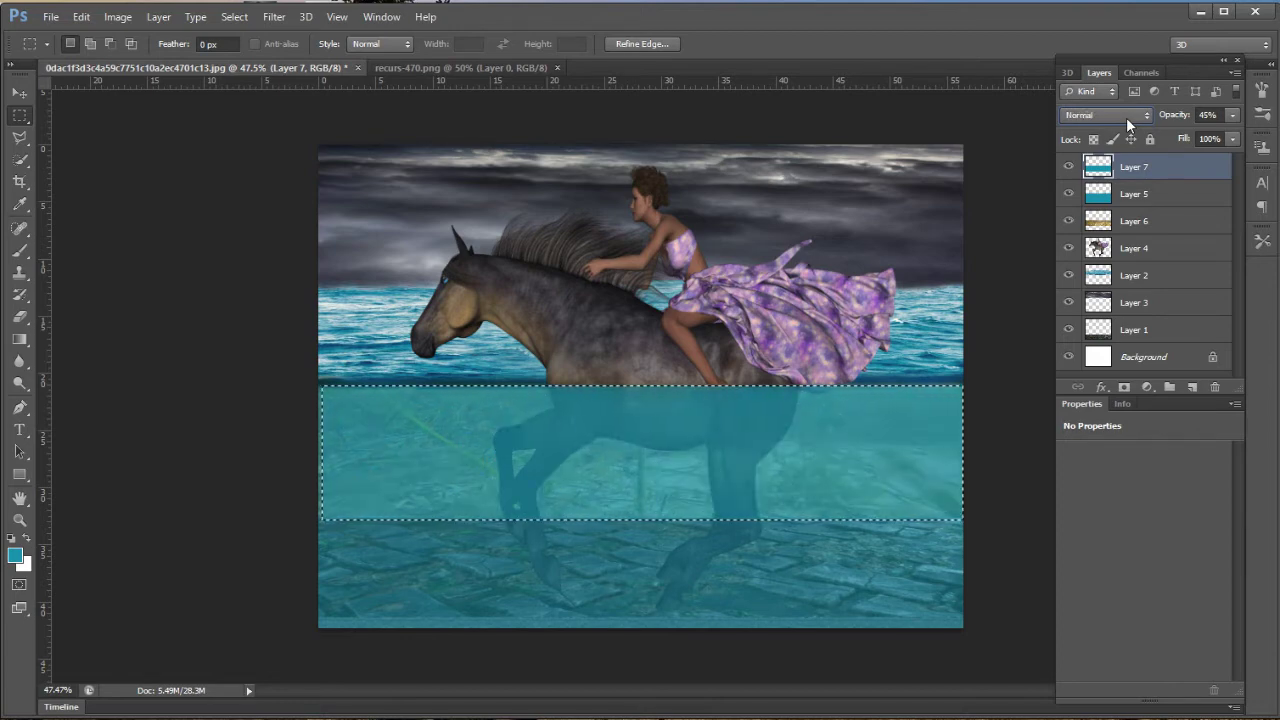
{"action": "key", "text": "ctrl+d"}
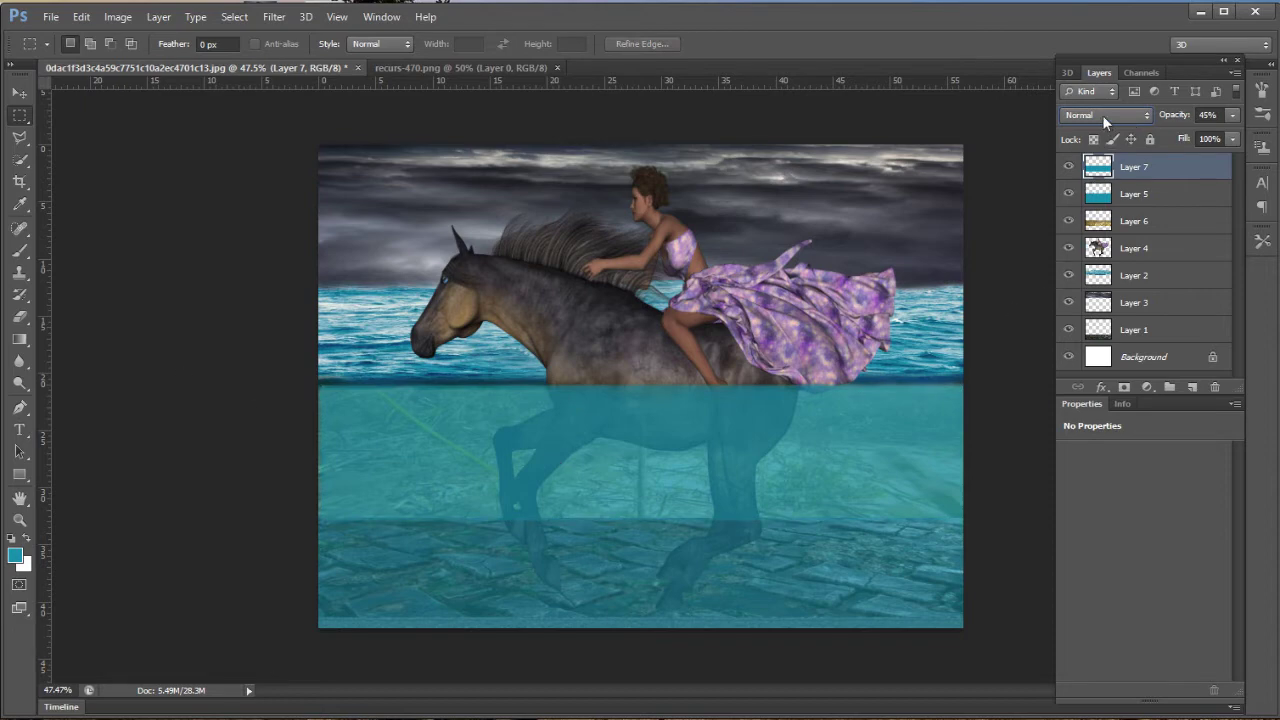
{"action": "scroll", "coordinate": [1103, 118], "scroll_direction": "down", "scroll_amount": 2}
{"action": "scroll", "coordinate": [1103, 118], "scroll_direction": "down", "scroll_amount": 2}
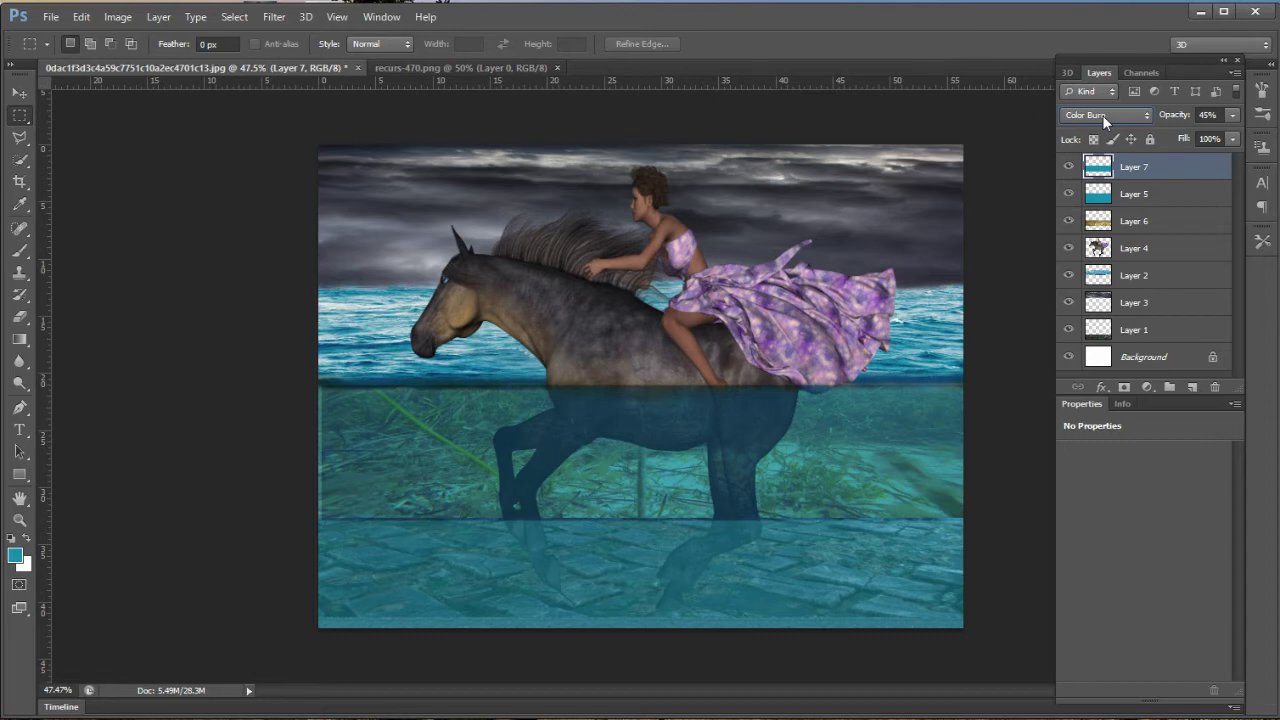
{"action": "scroll", "coordinate": [1102, 115], "scroll_direction": "down", "scroll_amount": 1}
{"action": "scroll", "coordinate": [1102, 115], "scroll_direction": "up", "scroll_amount": 1}
Stretch the Layer 7 teal band taller downward to about 110% height.
{"action": "key", "text": "ctrl+t"}
{"action": "left_click_drag", "start_coordinate": [642, 519], "coordinate": [642, 516]}
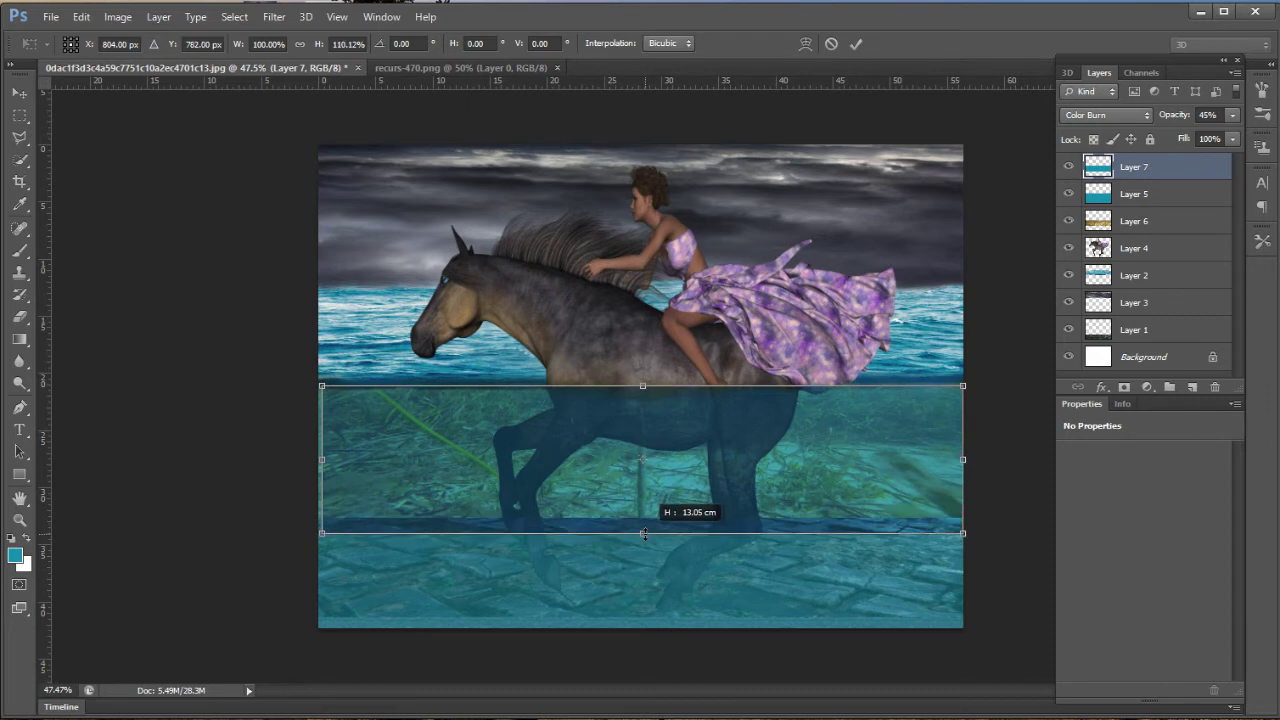
{"action": "left_click_drag", "start_coordinate": [643, 518], "coordinate": [643, 543]}
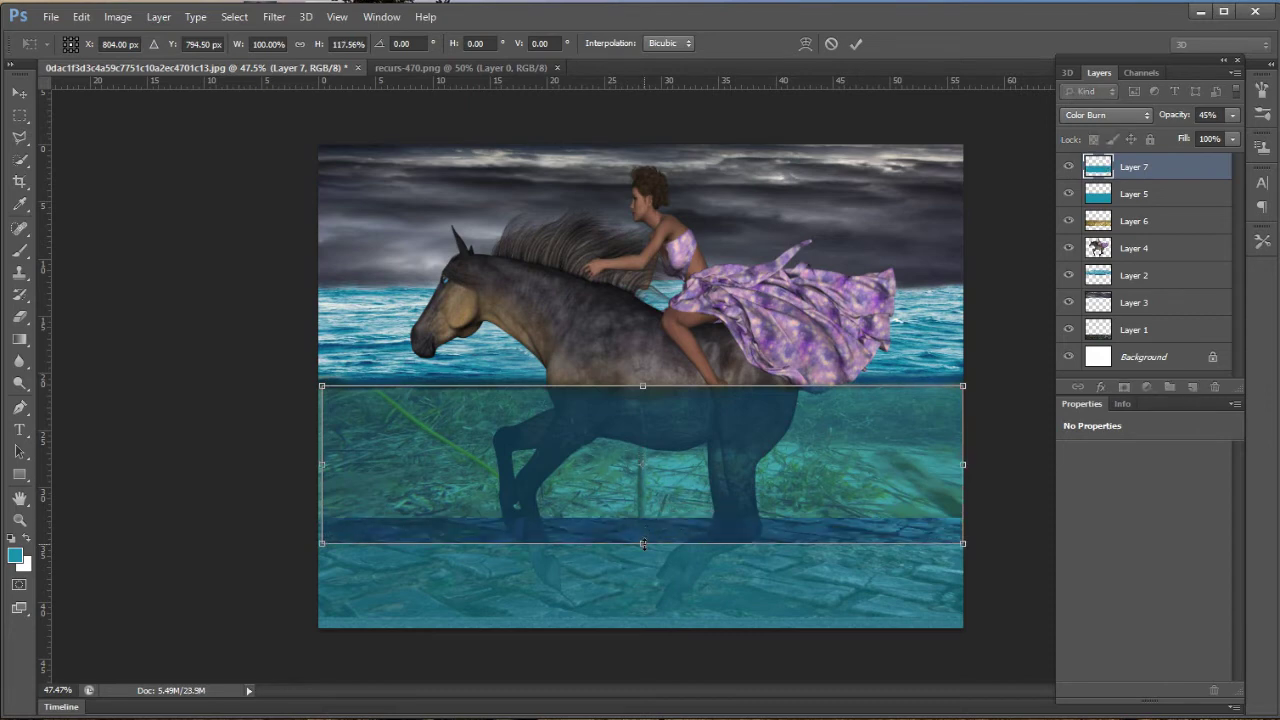
{"action": "key", "text": "Return"}
{"action": "key", "text": "m"}
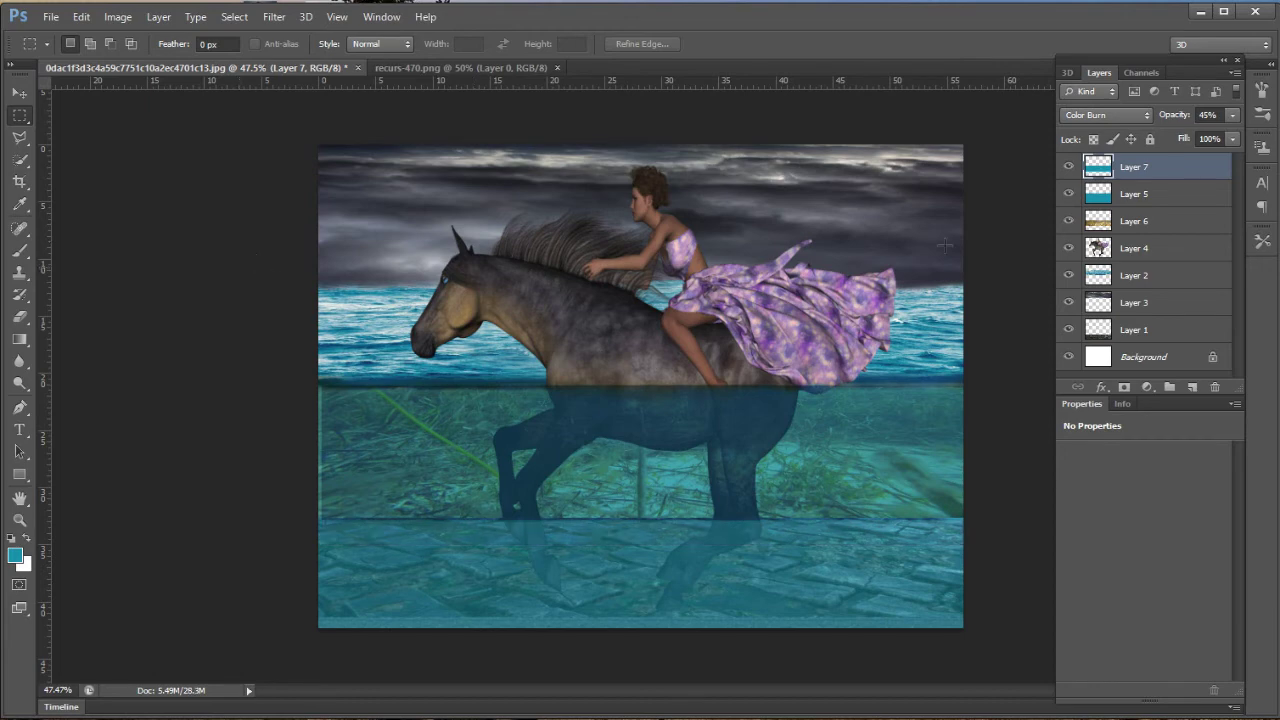
Toggle the band to compare, then fine-tune its height slightly and apply it.
{"action": "left_click", "coordinate": [1069, 178]}
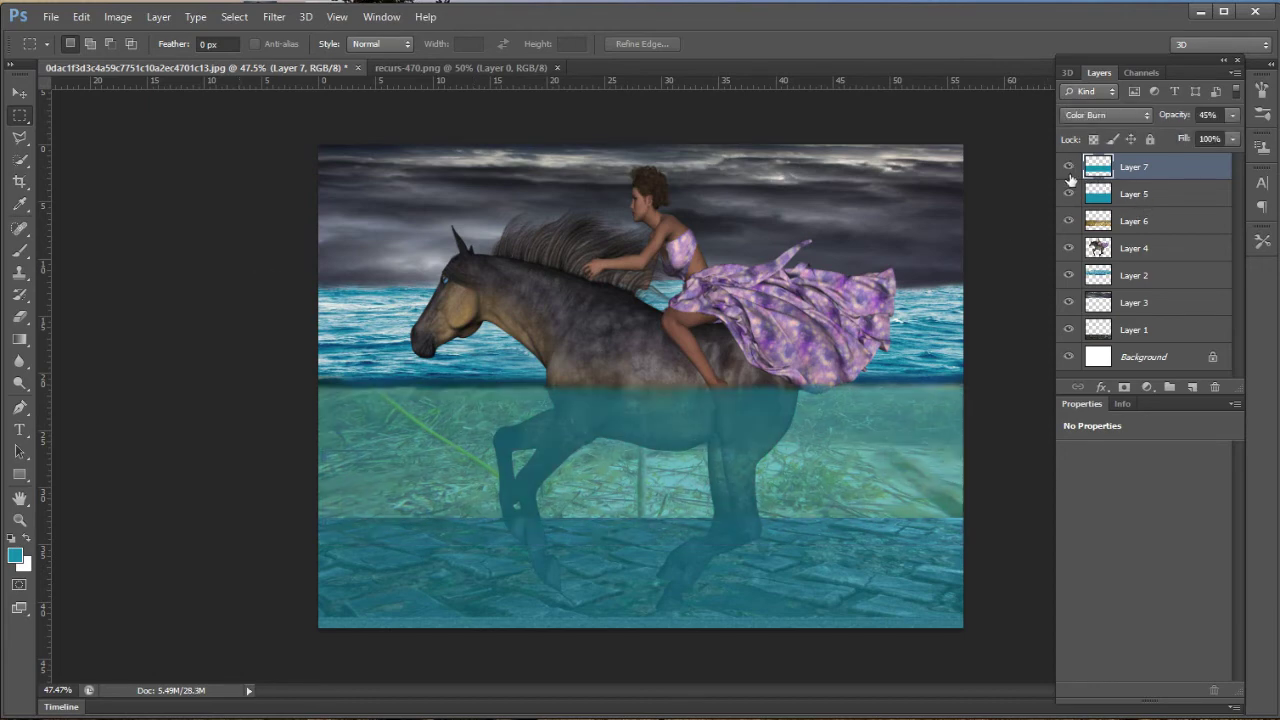
{"action": "key", "text": "ctrl+t"}
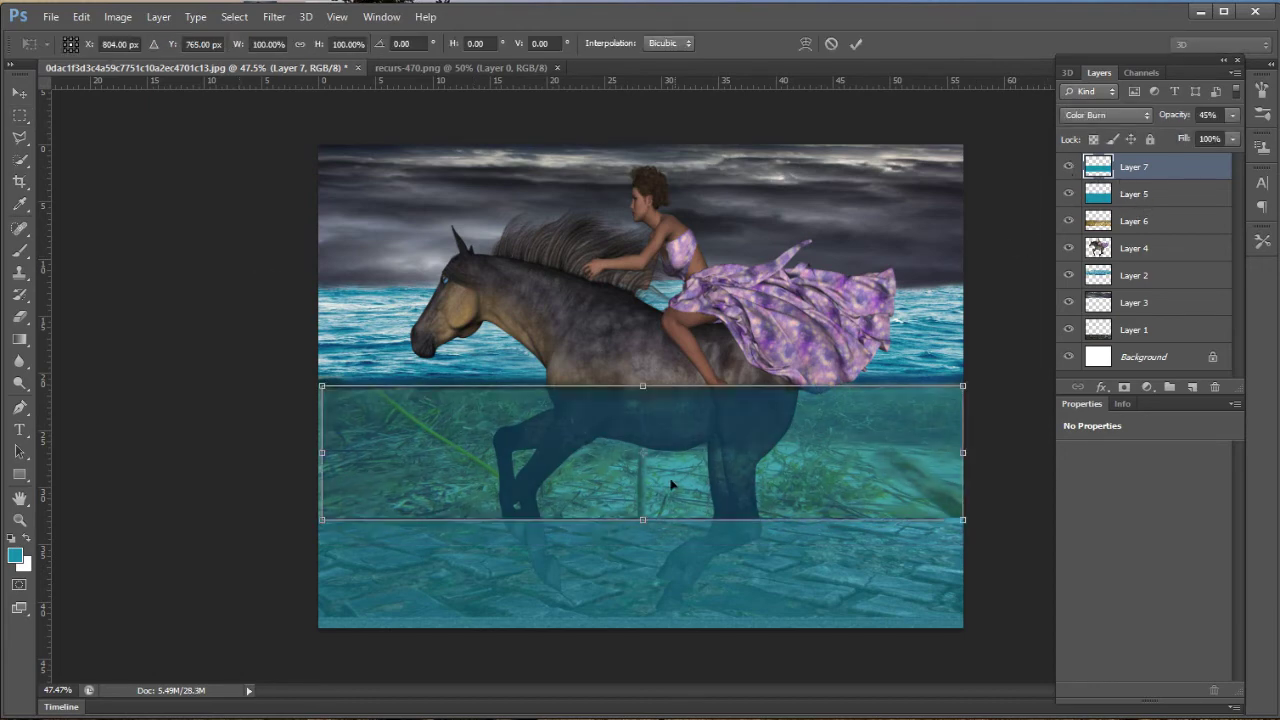
{"action": "mouse_move", "coordinate": [645, 519]}
{"action": "left_mouse_down"}
{"action": "mouse_move", "coordinate": [643, 530]}
{"action": "mouse_move", "coordinate": [643, 517]}
{"action": "left_mouse_up"}
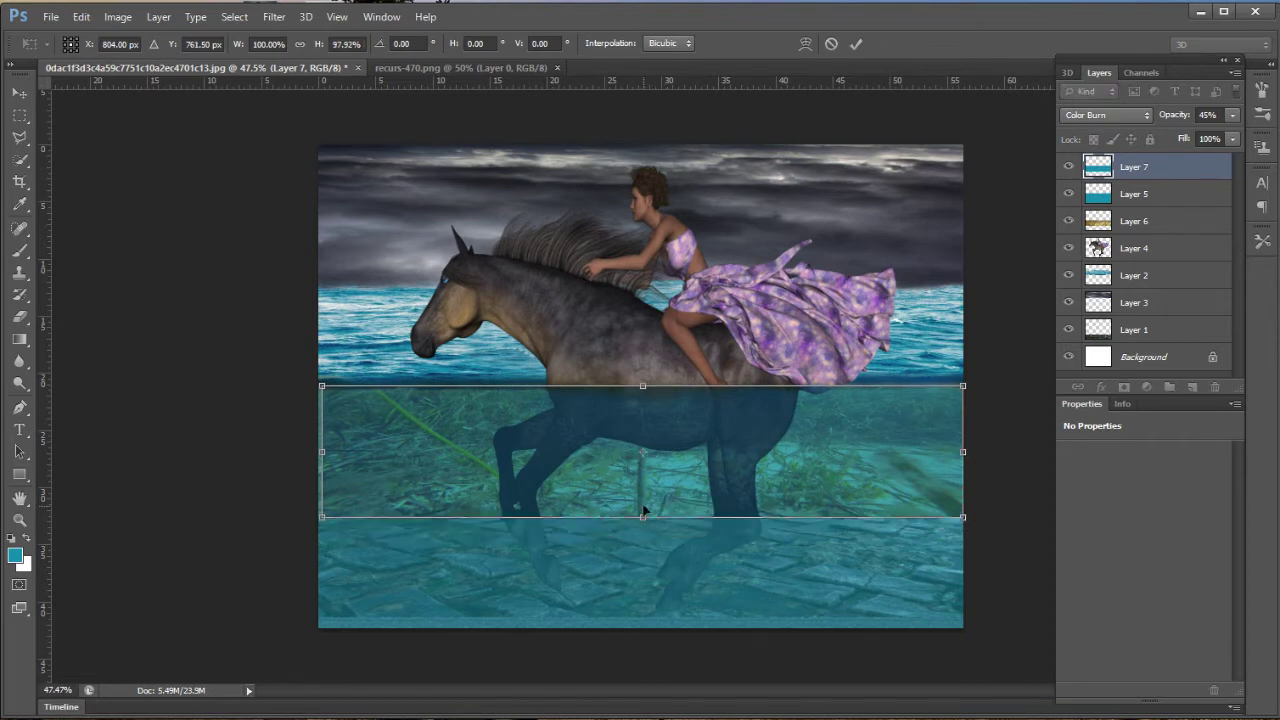
{"action": "key", "text": "Return"}
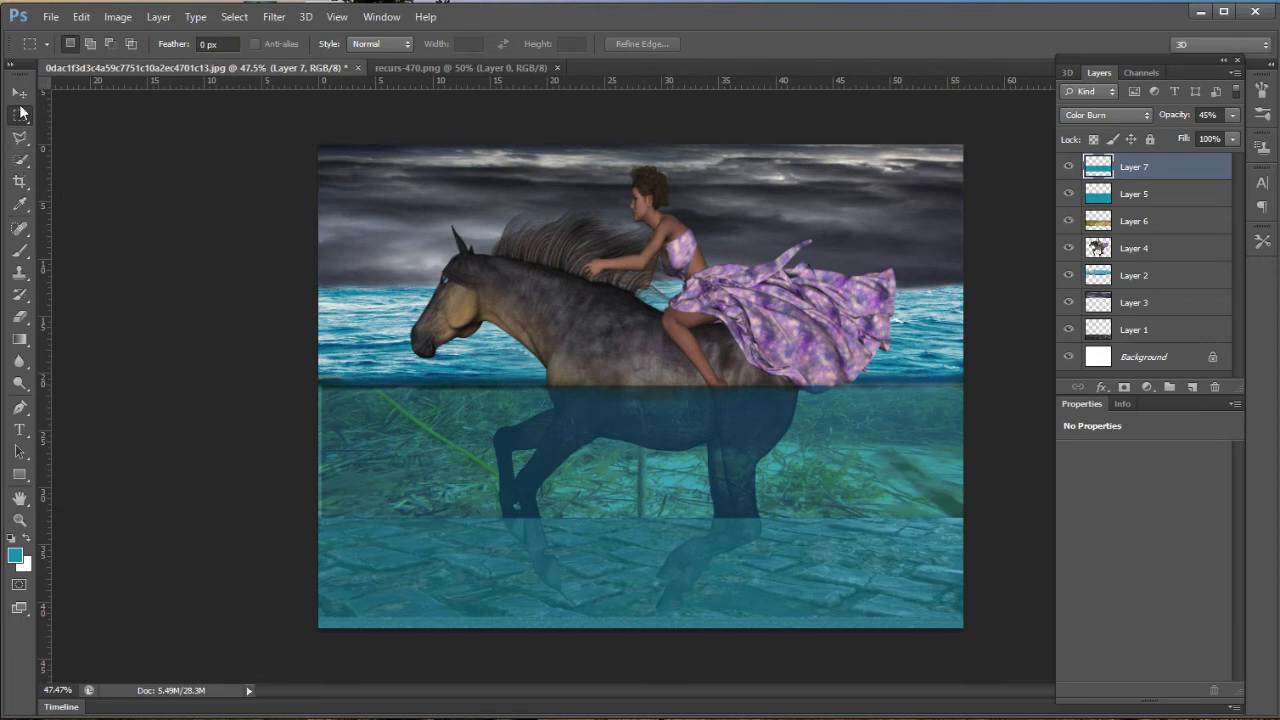
{"action": "key", "text": "v"}
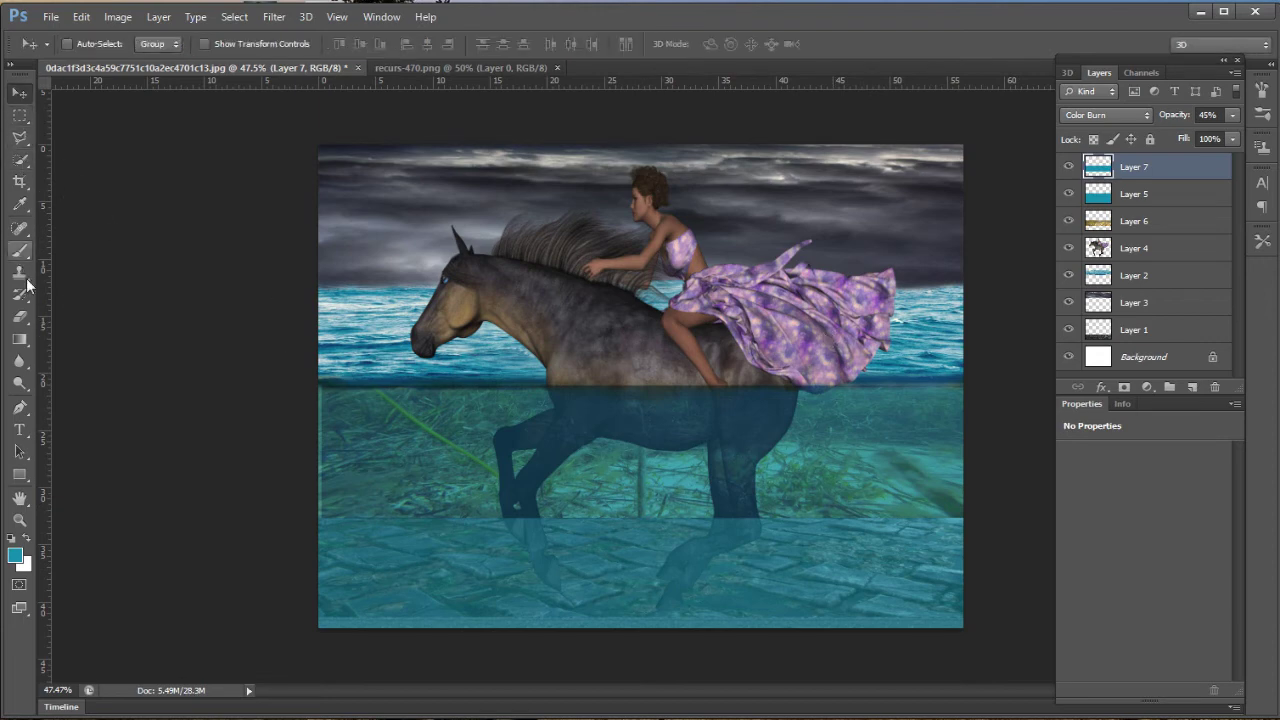
{"action": "left_click", "coordinate": [19, 272]}
Widen the Layer 7 teal band slightly to the left so it spans the canvas.
{"action": "left_click", "coordinate": [19, 317]}
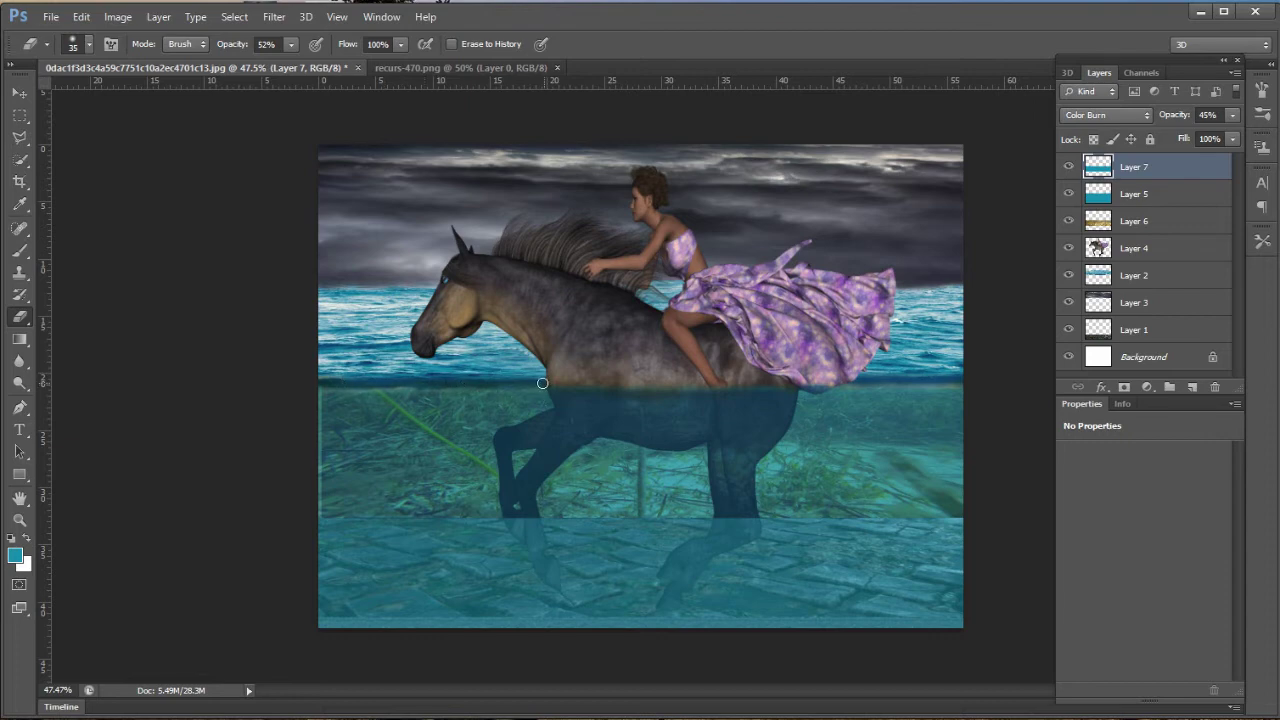
{"action": "key", "text": "ctrl+t"}
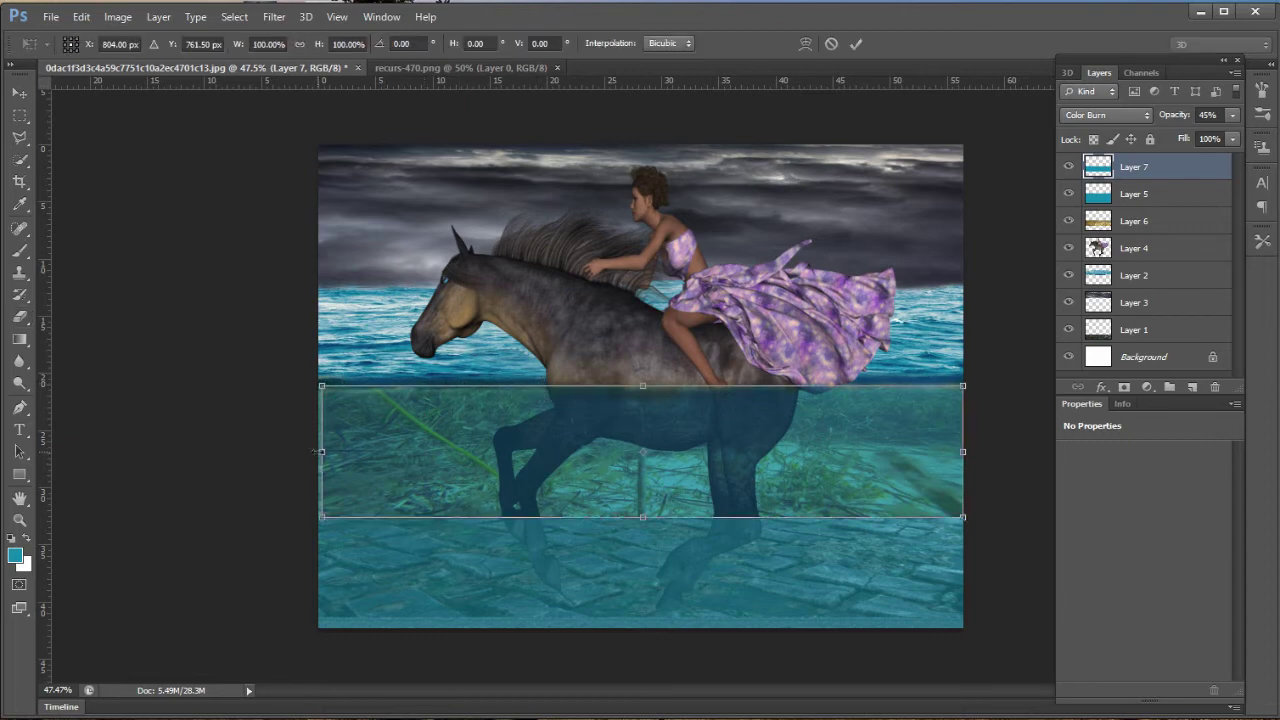
{"action": "left_click_drag", "start_coordinate": [315, 451], "coordinate": [312, 452]}
{"action": "key", "text": "Return"}
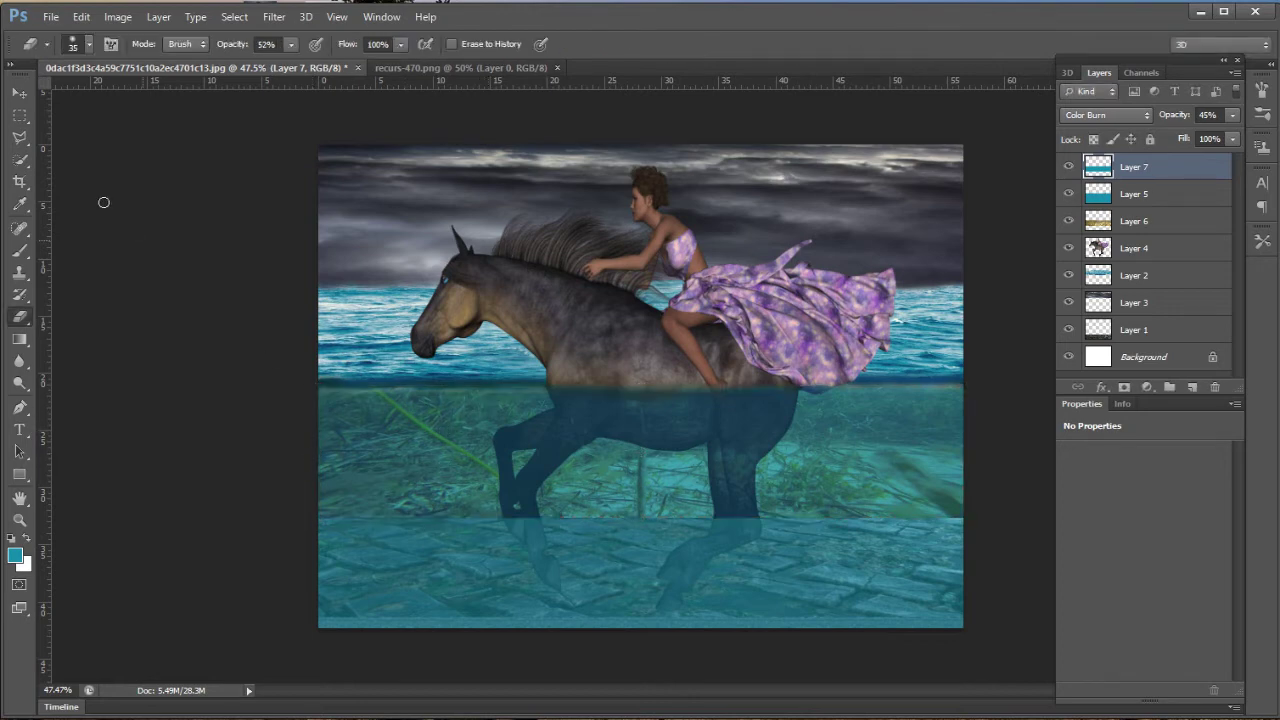
{"action": "left_click", "coordinate": [16, 96]}
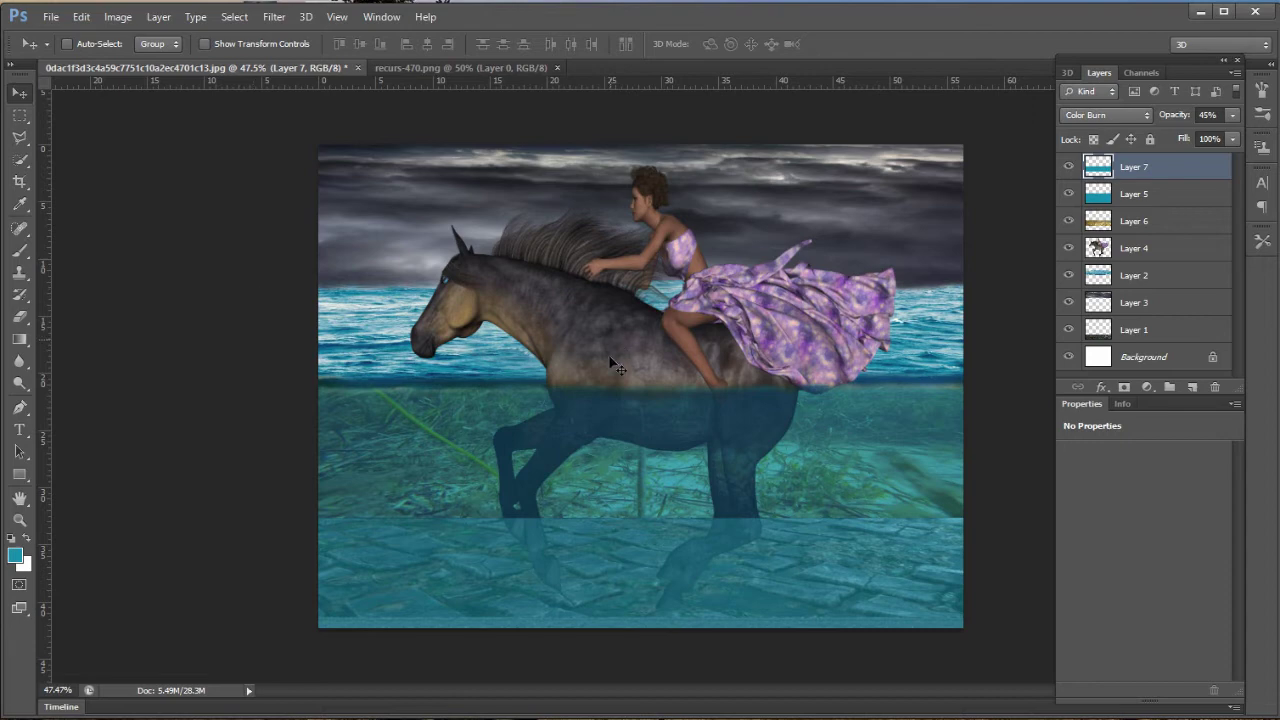
Transform horse-and-rider Layer 4 to 84.59% × 73.90%, tilted 9.63°, shifted right and down.
{"action": "left_click", "coordinate": [1135, 250]}
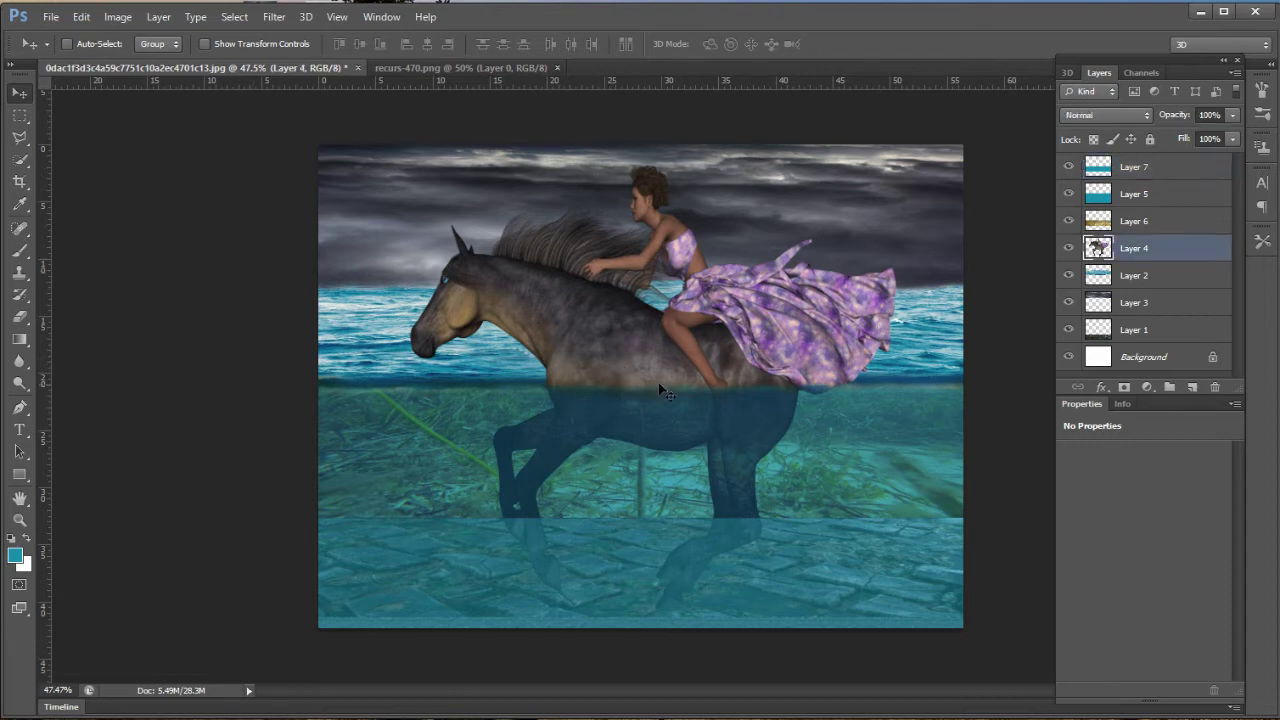
{"action": "key", "text": "ctrl+t"}
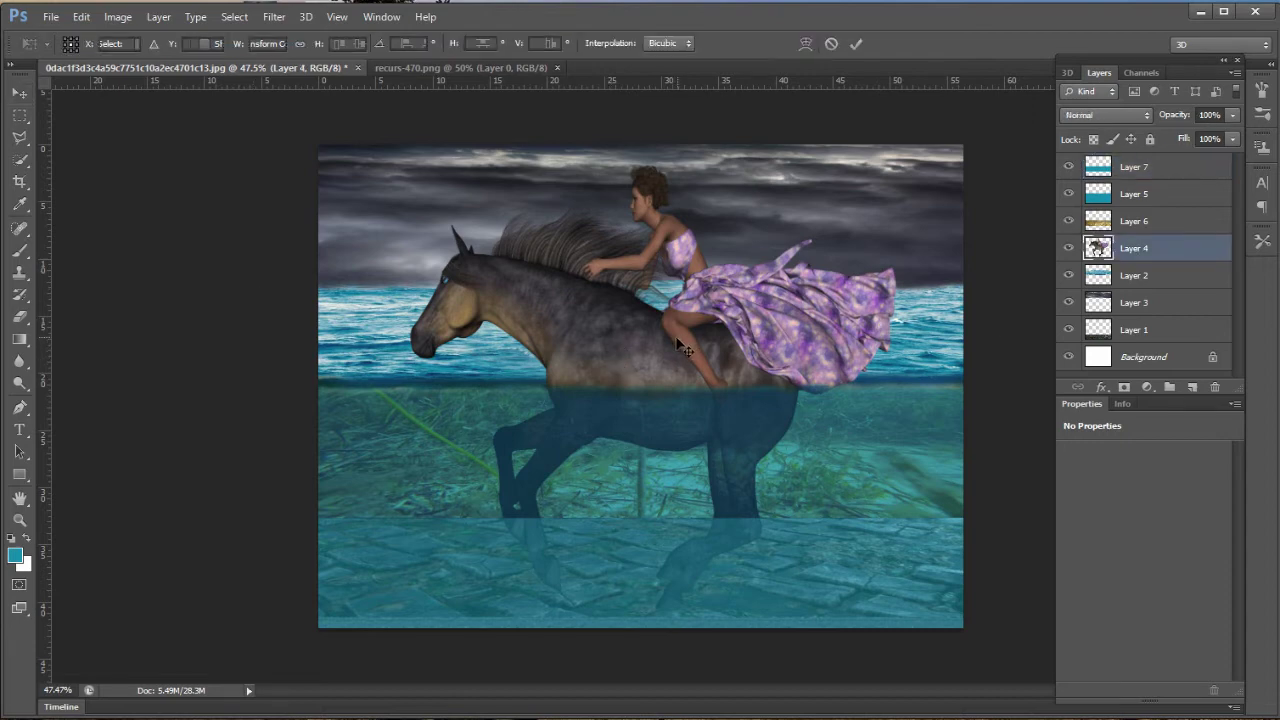
{"action": "left_click_drag", "start_coordinate": [413, 173], "coordinate": [419, 213]}
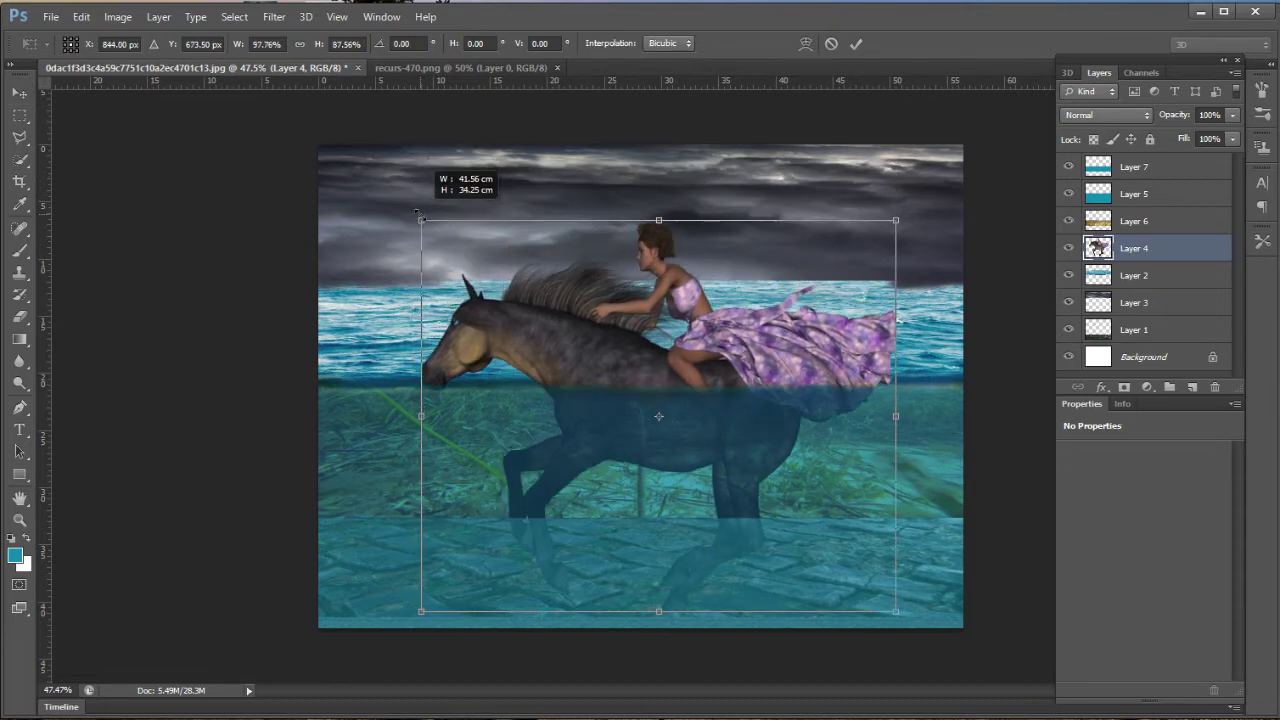
{"action": "left_click_drag", "start_coordinate": [419, 213], "coordinate": [421, 216]}
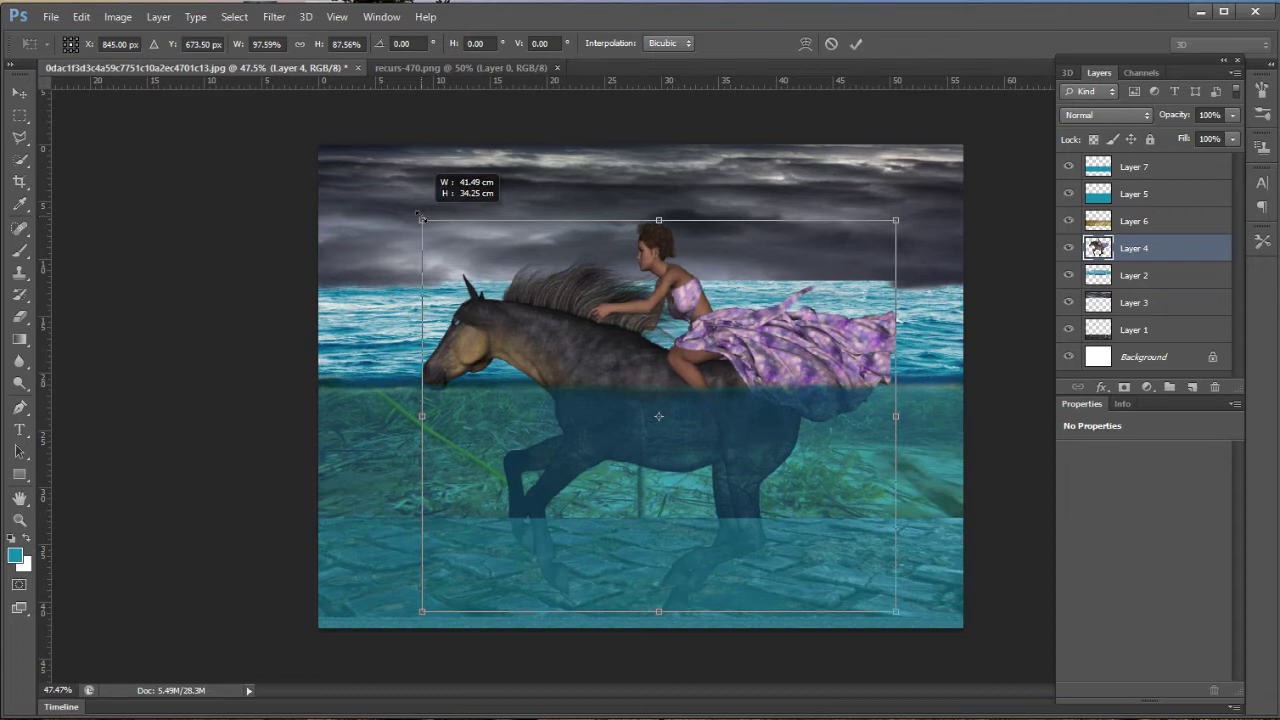
{"action": "left_click_drag", "start_coordinate": [421, 218], "coordinate": [424, 219]}
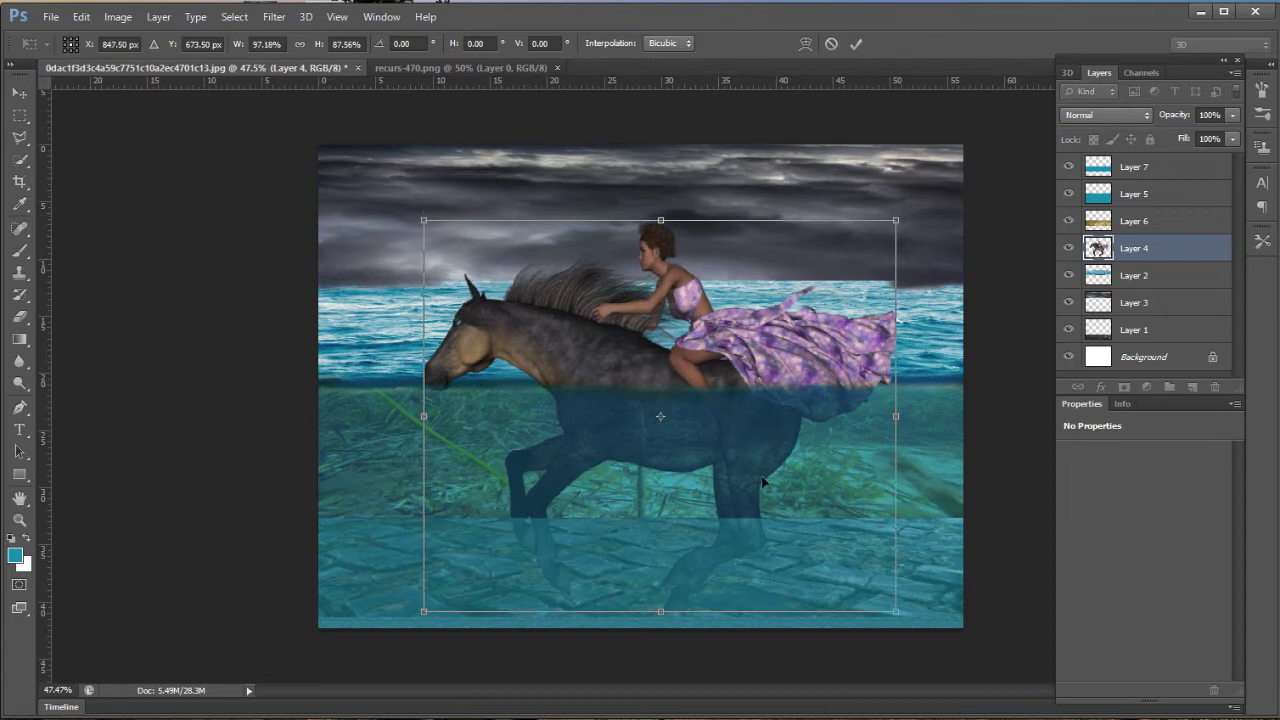
{"action": "left_click_drag", "start_coordinate": [920, 622], "coordinate": [921, 658]}
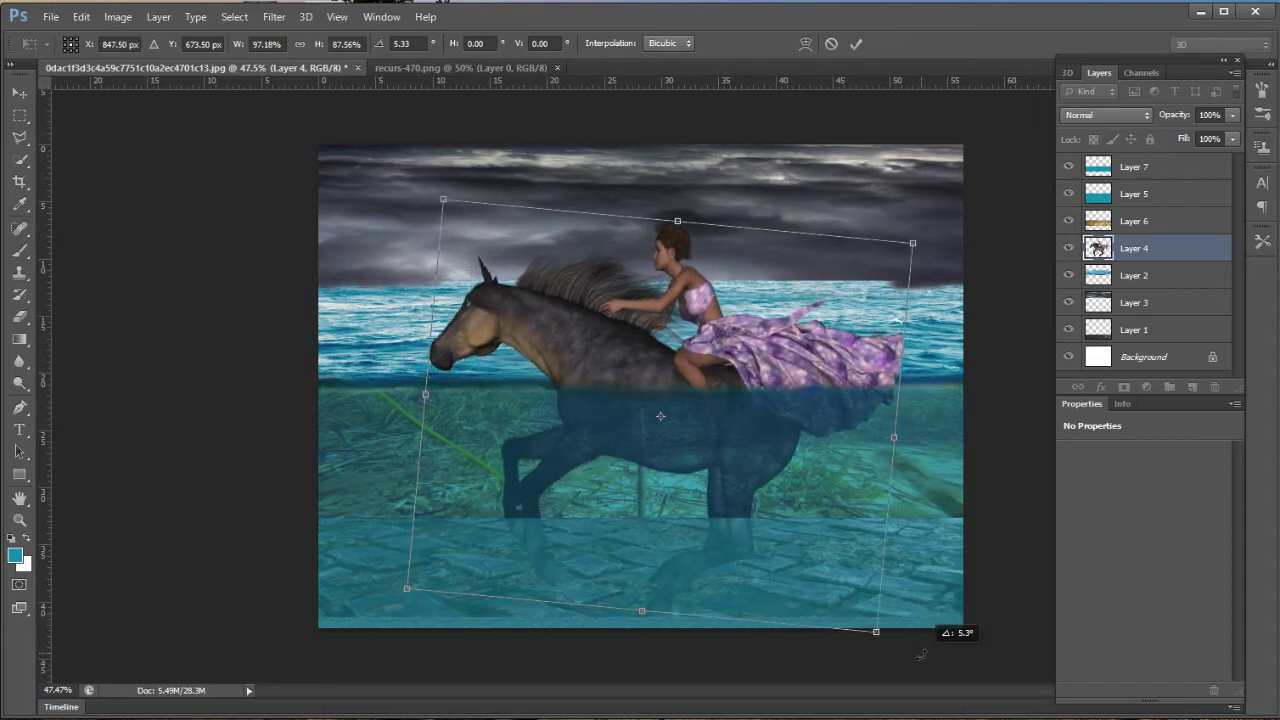
{"action": "left_click_drag", "start_coordinate": [921, 658], "coordinate": [926, 697]}
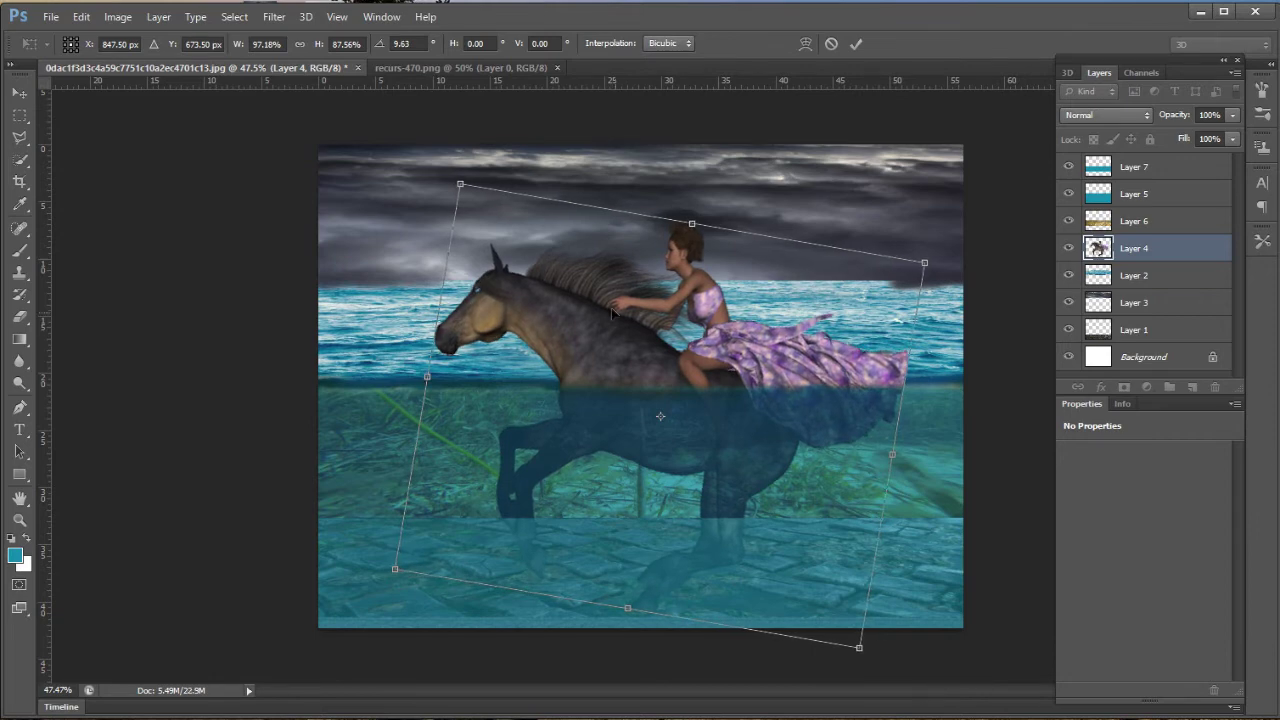
{"action": "mouse_move", "coordinate": [612, 313]}
{"action": "left_mouse_down"}
{"action": "mouse_move", "coordinate": [620, 331]}
{"action": "mouse_move", "coordinate": [622, 318]}
{"action": "left_mouse_up"}
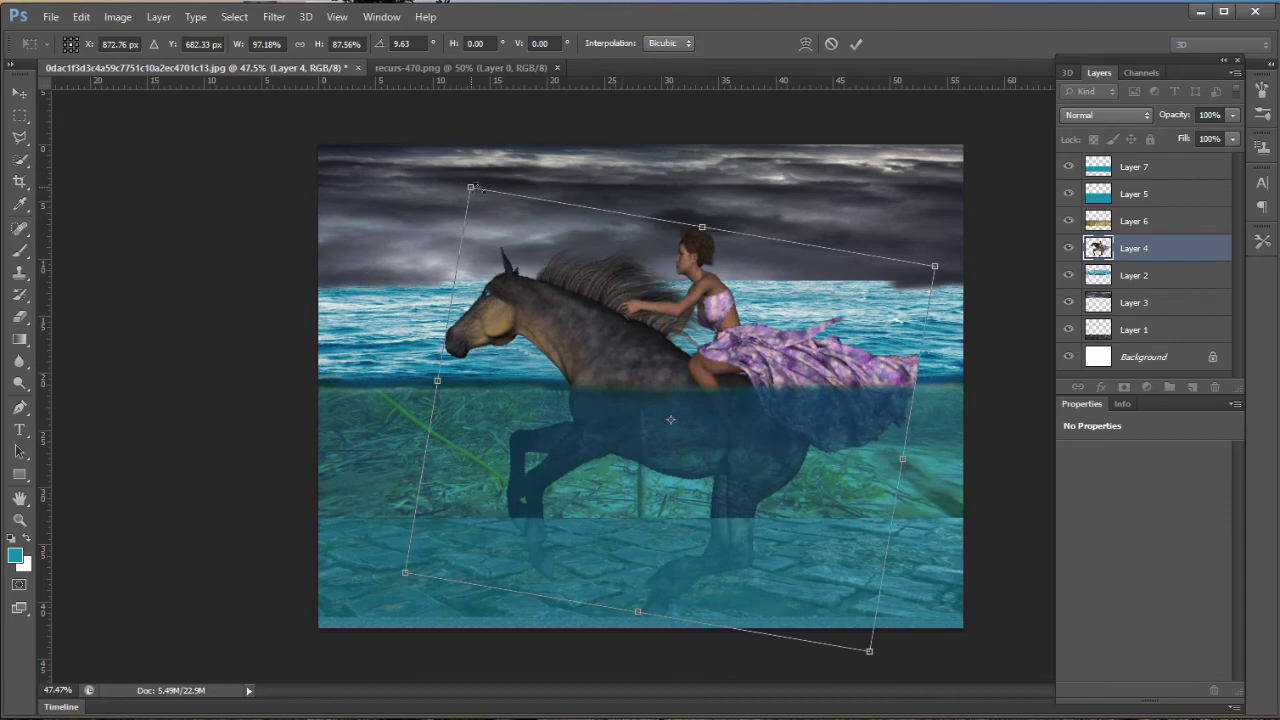
{"action": "left_click_drag", "start_coordinate": [869, 650], "coordinate": [818, 581]}
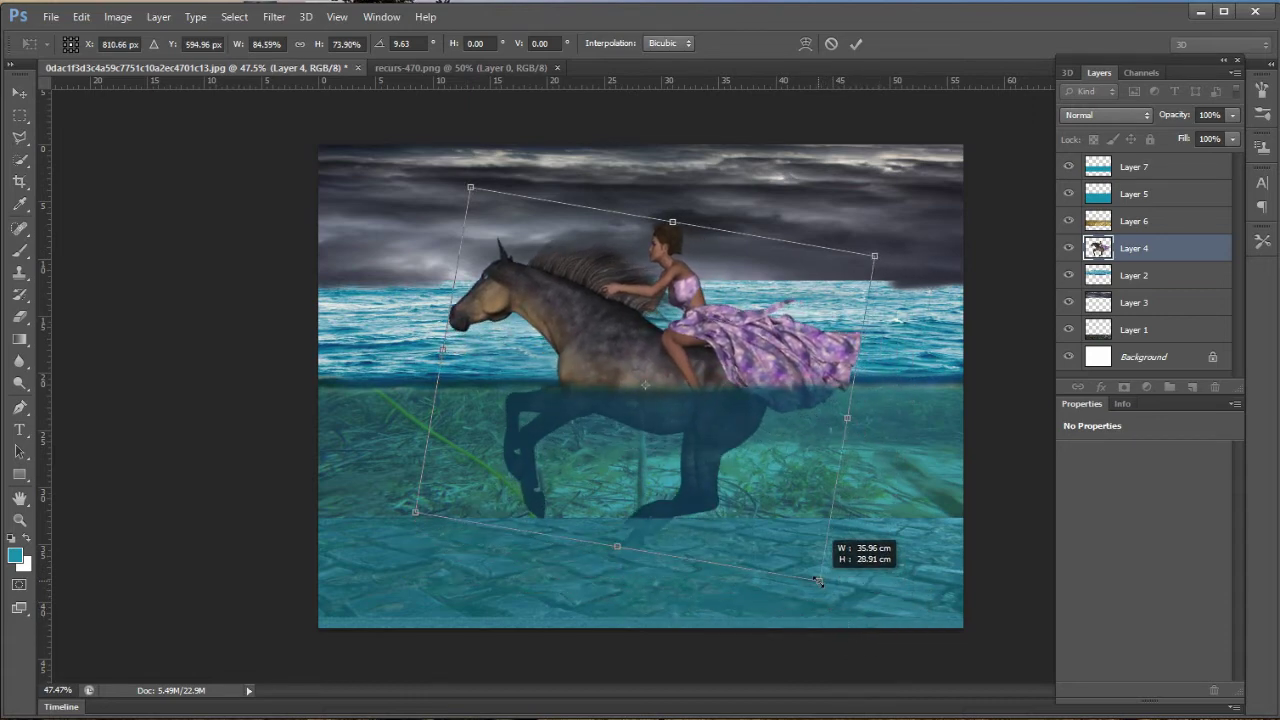
{"action": "left_click_drag", "start_coordinate": [633, 343], "coordinate": [661, 371]}
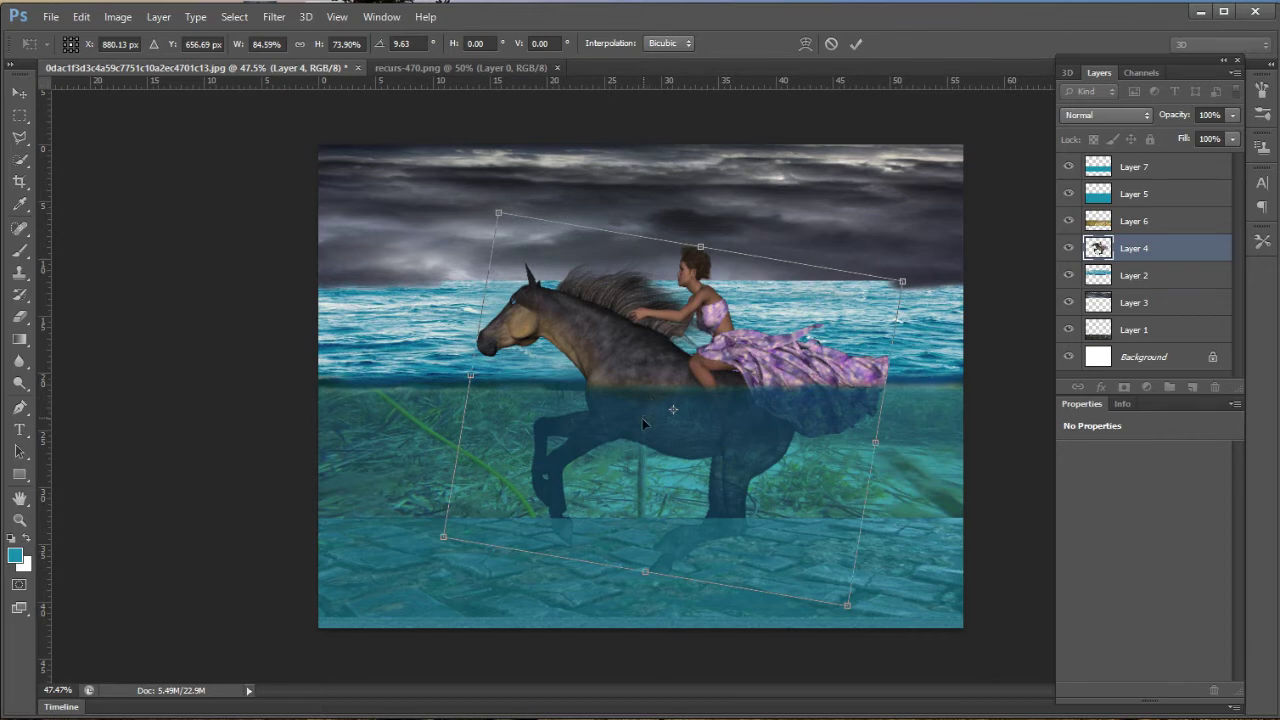
{"action": "key", "text": "Return"}
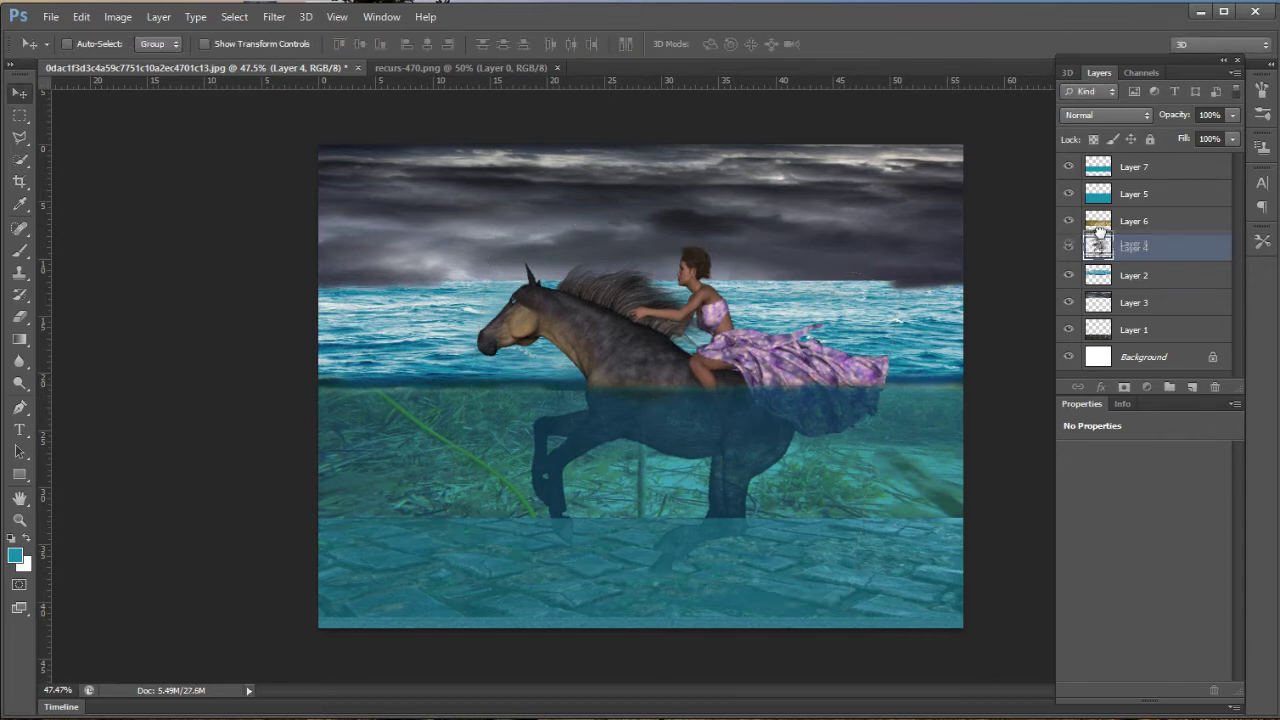
Move Layer 4 above Layer 6 and Layer 1 directly below it, undoing a stray Layer 3 move.
{"action": "left_click_drag", "start_coordinate": [1099, 248], "coordinate": [1106, 208]}
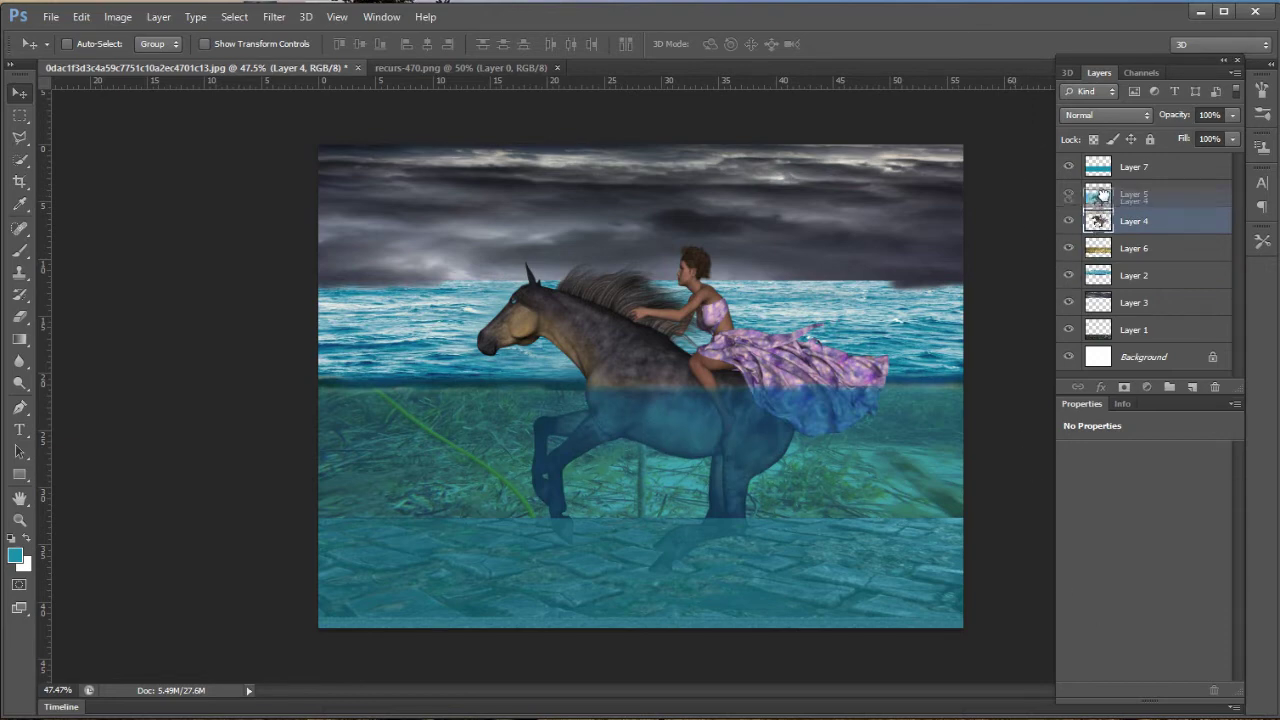
{"action": "mouse_move", "coordinate": [1098, 222]}
{"action": "left_mouse_down"}
{"action": "mouse_move", "coordinate": [1102, 194]}
{"action": "mouse_move", "coordinate": [1104, 230]}
{"action": "left_mouse_up"}
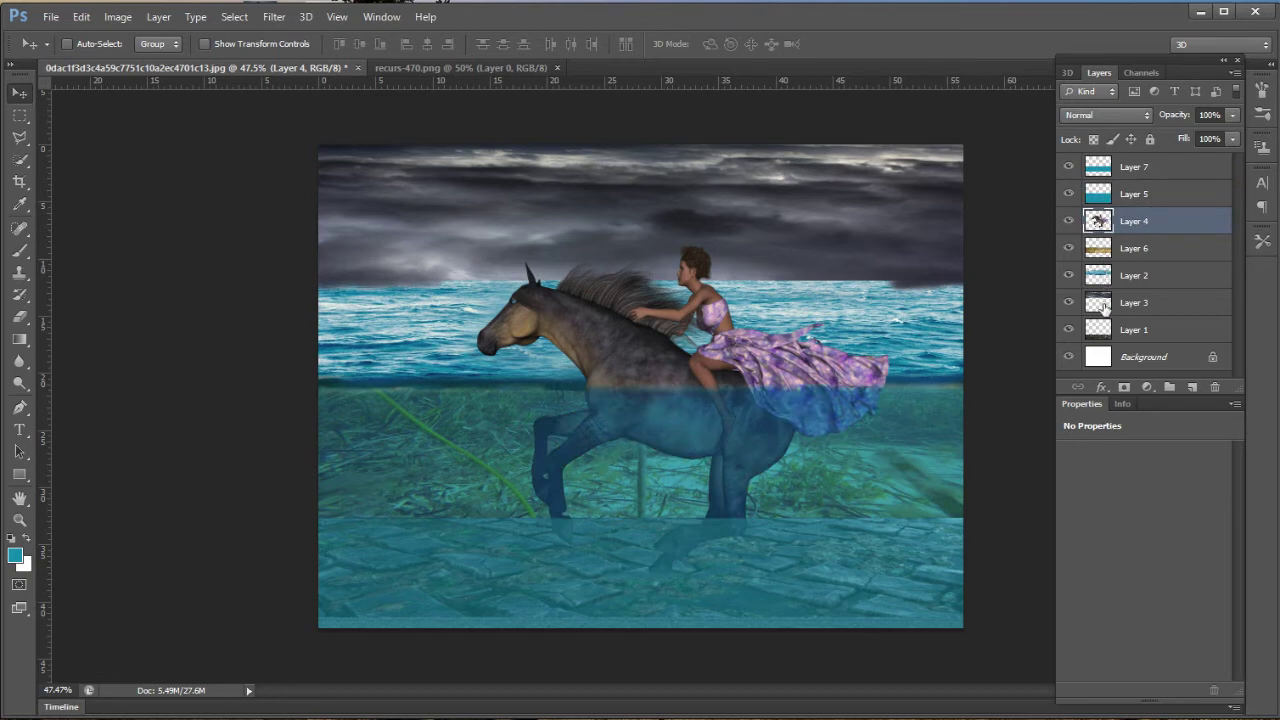
{"action": "left_click_drag", "start_coordinate": [1103, 308], "coordinate": [1107, 216]}
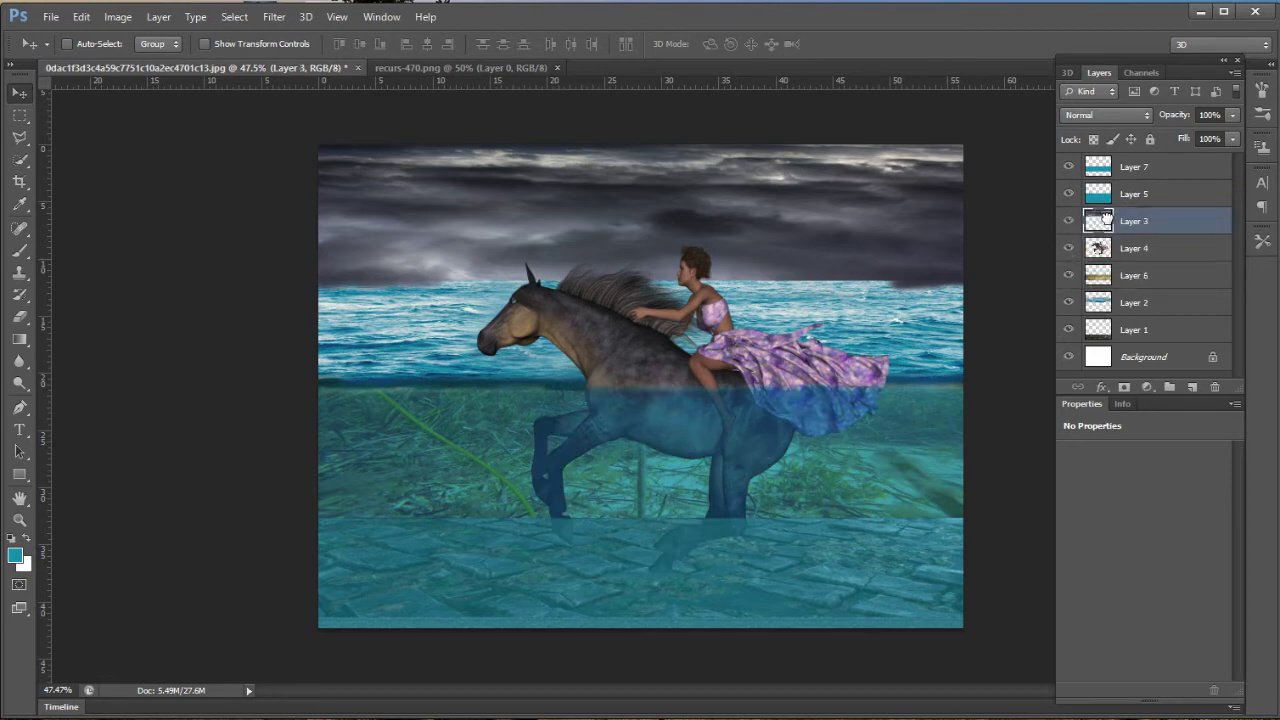
{"action": "key", "text": "ctrl+z"}
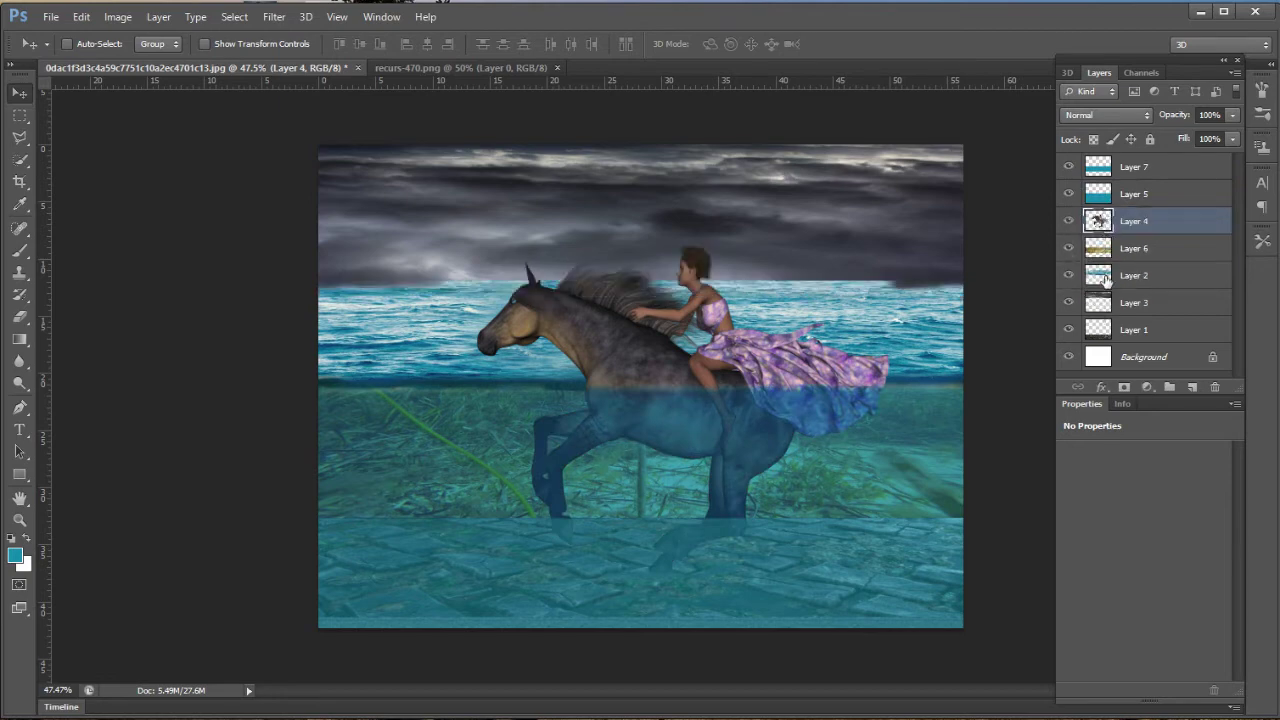
{"action": "left_click", "coordinate": [1067, 330]}
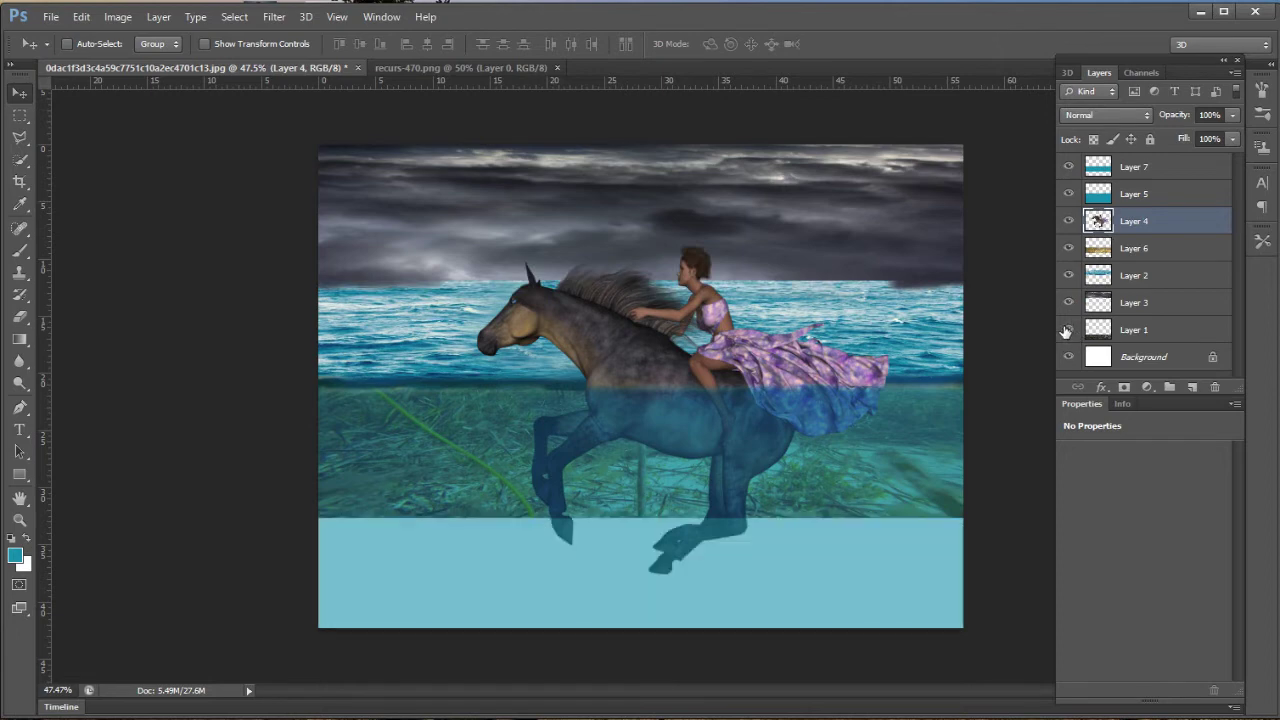
{"action": "mouse_move", "coordinate": [1097, 330]}
{"action": "left_mouse_down"}
{"action": "mouse_move", "coordinate": [1097, 221]}
{"action": "mouse_move", "coordinate": [1100, 258]}
{"action": "left_mouse_up"}
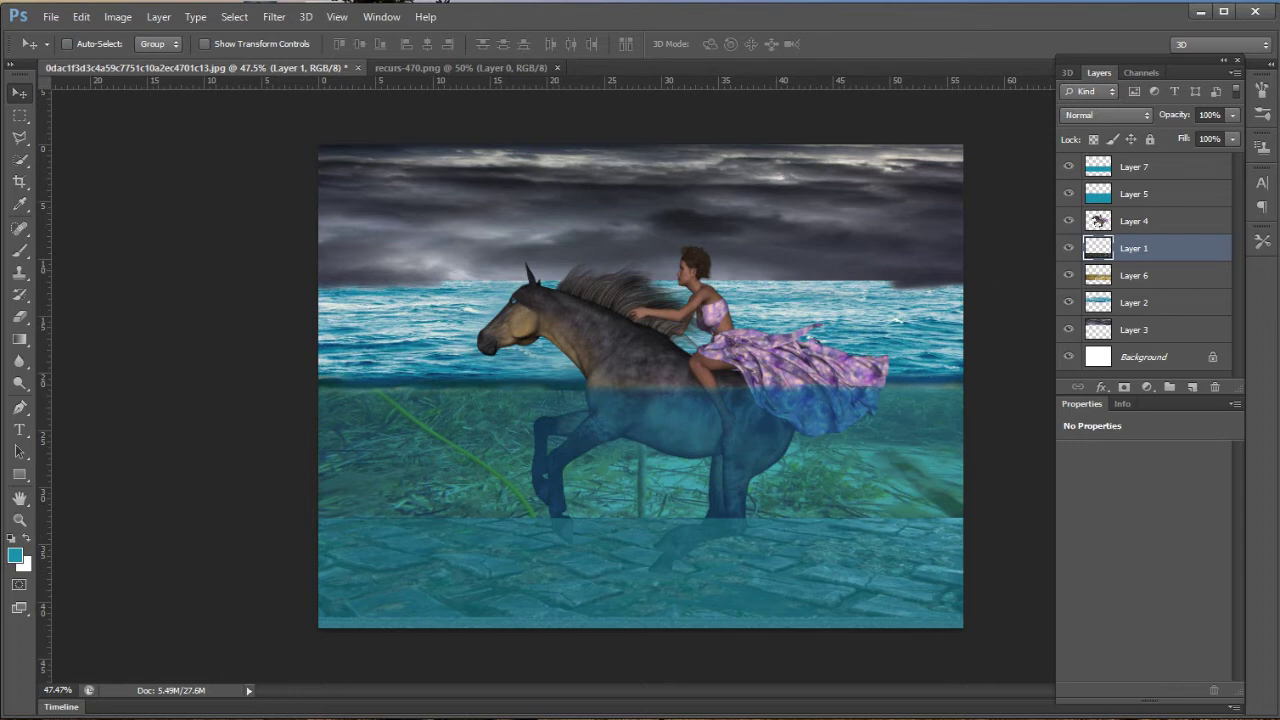
Set the eraser to 100% opacity with a slightly smaller brush.
{"action": "left_click", "coordinate": [19, 316]}
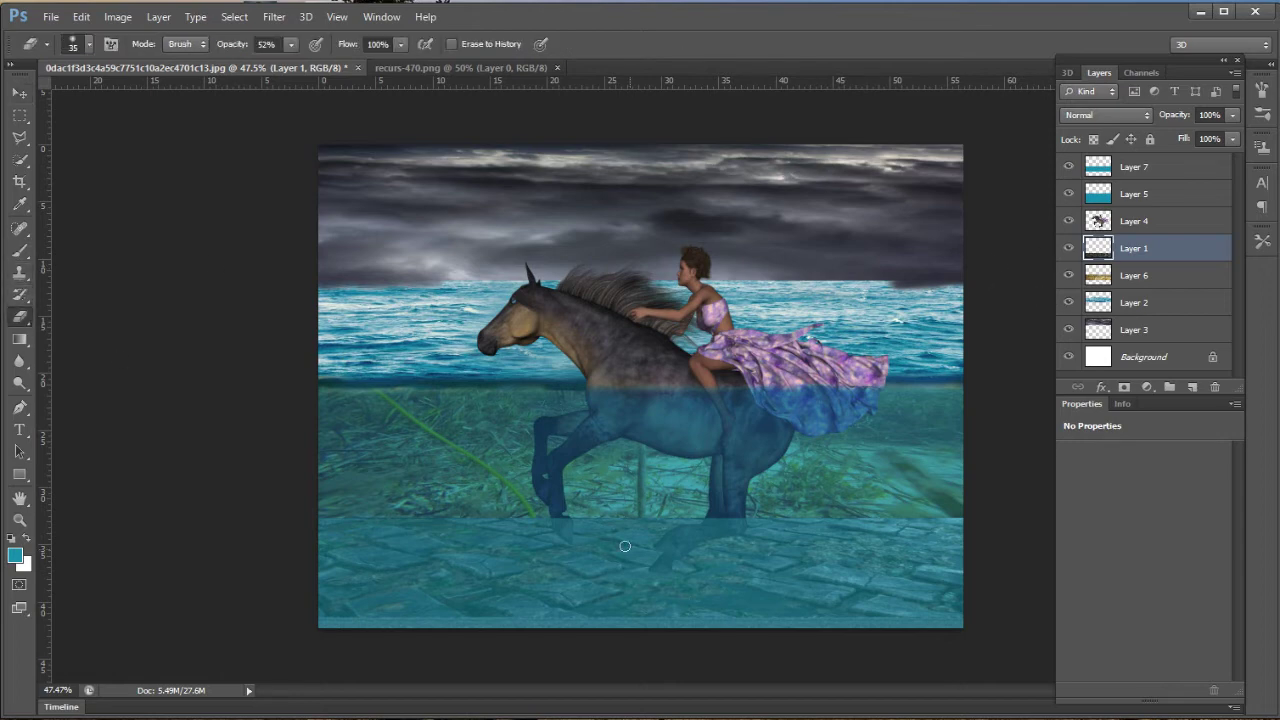
{"action": "scroll", "coordinate": [560, 530], "scroll_direction": "up", "scroll_amount": 2}
{"action": "scroll", "coordinate": [557, 529], "scroll_direction": "up", "scroll_amount": 2}
{"action": "scroll", "coordinate": [557, 529], "scroll_direction": "up", "scroll_amount": 2}
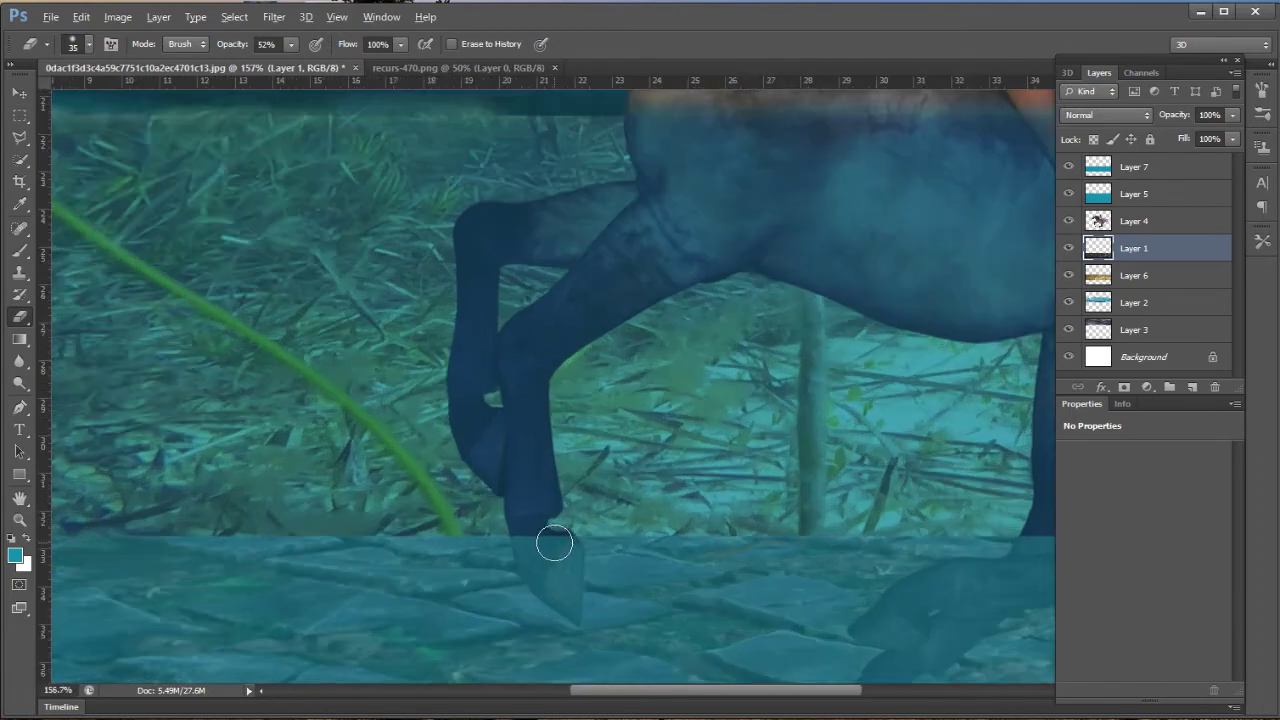
{"action": "scroll", "coordinate": [557, 529], "scroll_direction": "up", "scroll_amount": 1}
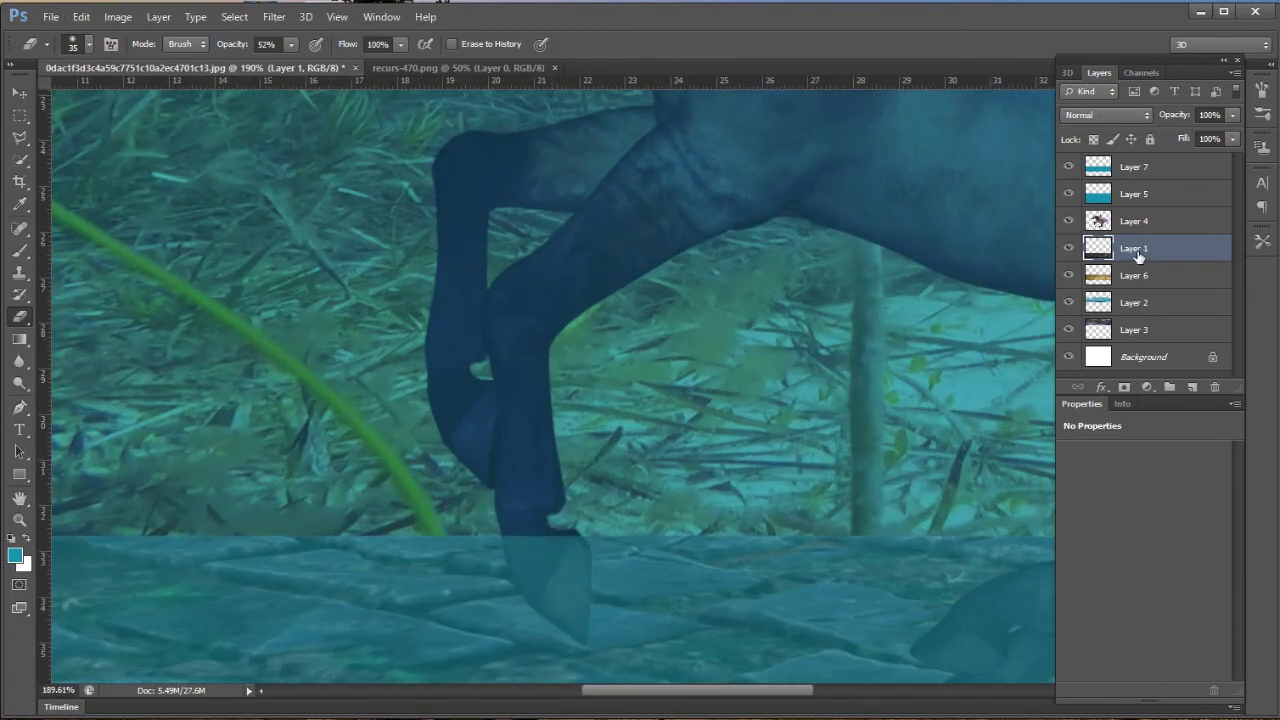
{"action": "left_click", "coordinate": [290, 44]}
{"action": "left_click_drag", "start_coordinate": [290, 58], "coordinate": [485, 474]}
{"action": "key", "text": "bracketleft"}
{"action": "key", "text": "bracketleft"}
Compare the stone seabed layer, then erase along the hoof's bottom edge on Layer 5.
{"action": "left_click", "coordinate": [1069, 248]}
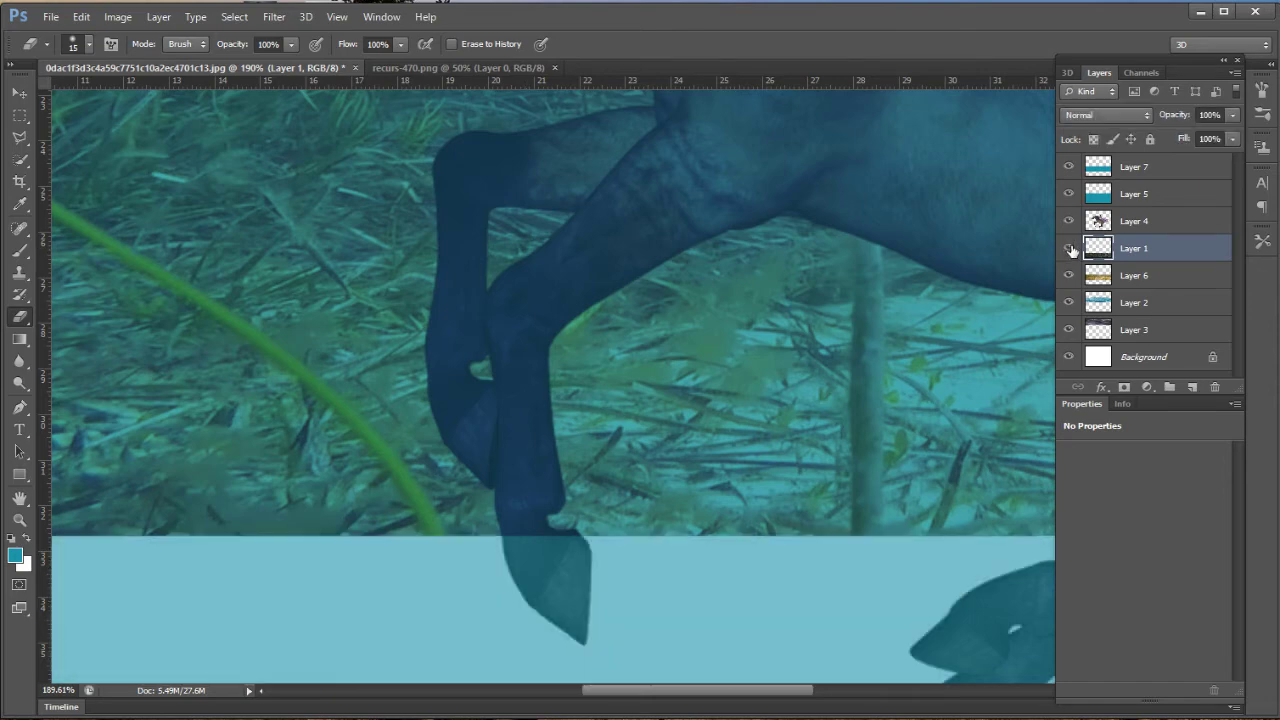
{"action": "left_click", "coordinate": [1120, 193]}
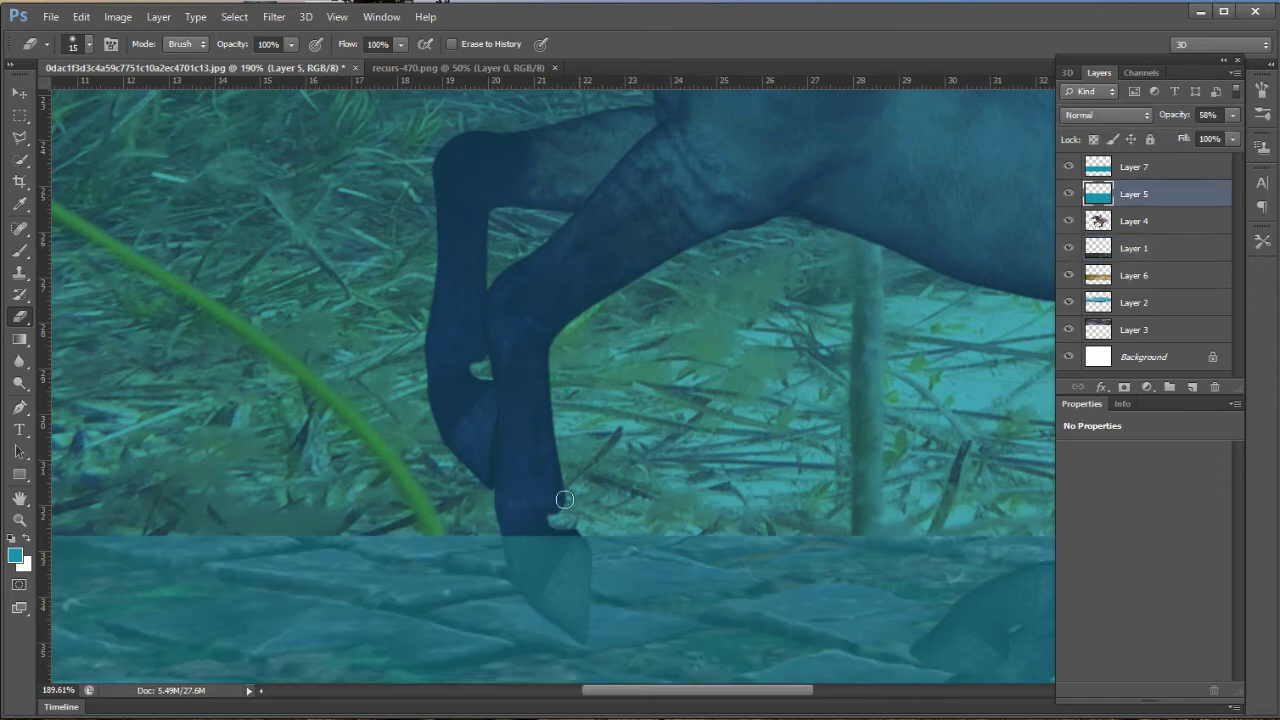
{"action": "left_click", "coordinate": [1125, 250]}
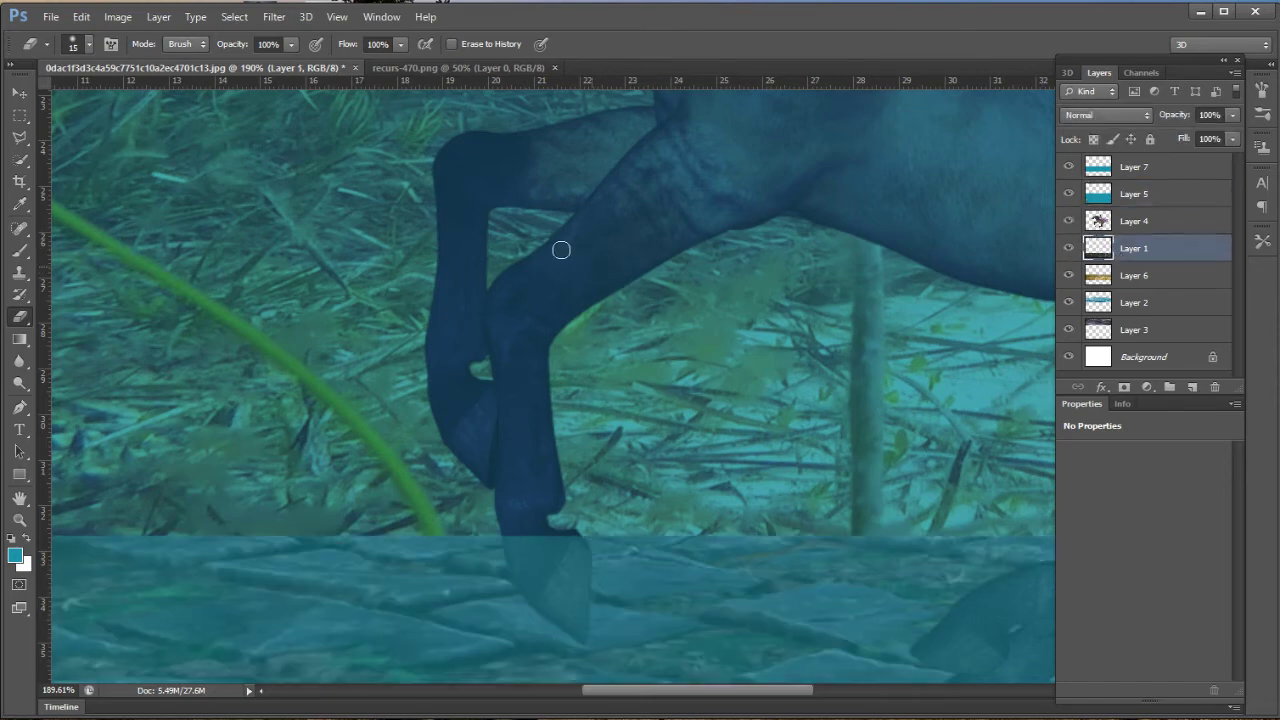
{"action": "left_click", "coordinate": [1166, 197]}
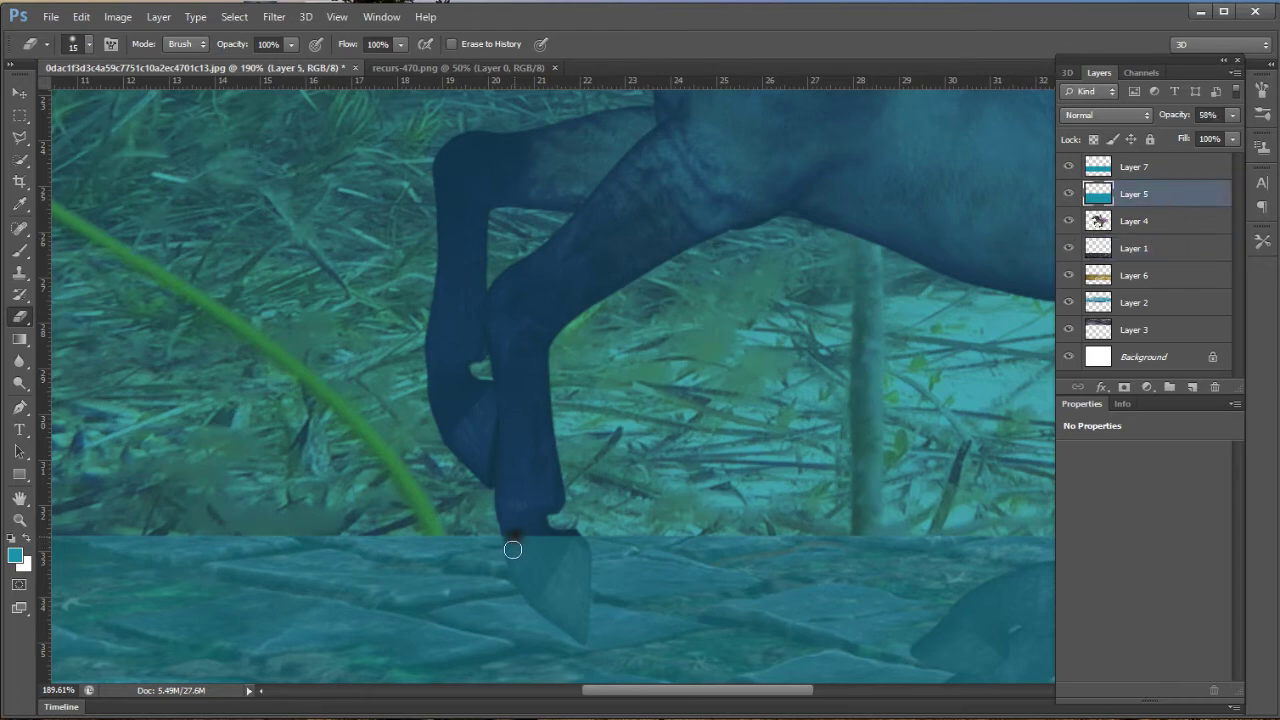
{"action": "left_click_drag", "start_coordinate": [511, 538], "coordinate": [566, 536]}
With the teal overlay hidden, erase a stretch of the Layer 1 seabed edge right of the hoof.
{"action": "left_click", "coordinate": [1110, 255]}
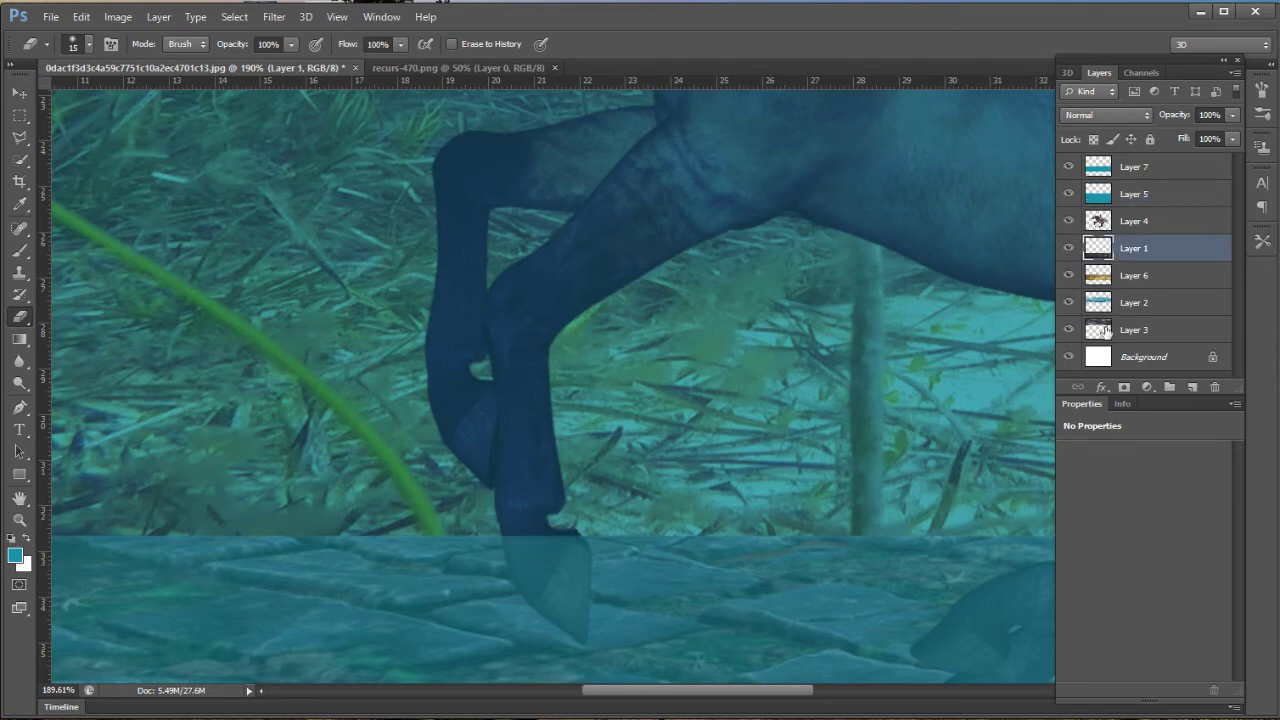
{"action": "left_click", "coordinate": [1106, 330]}
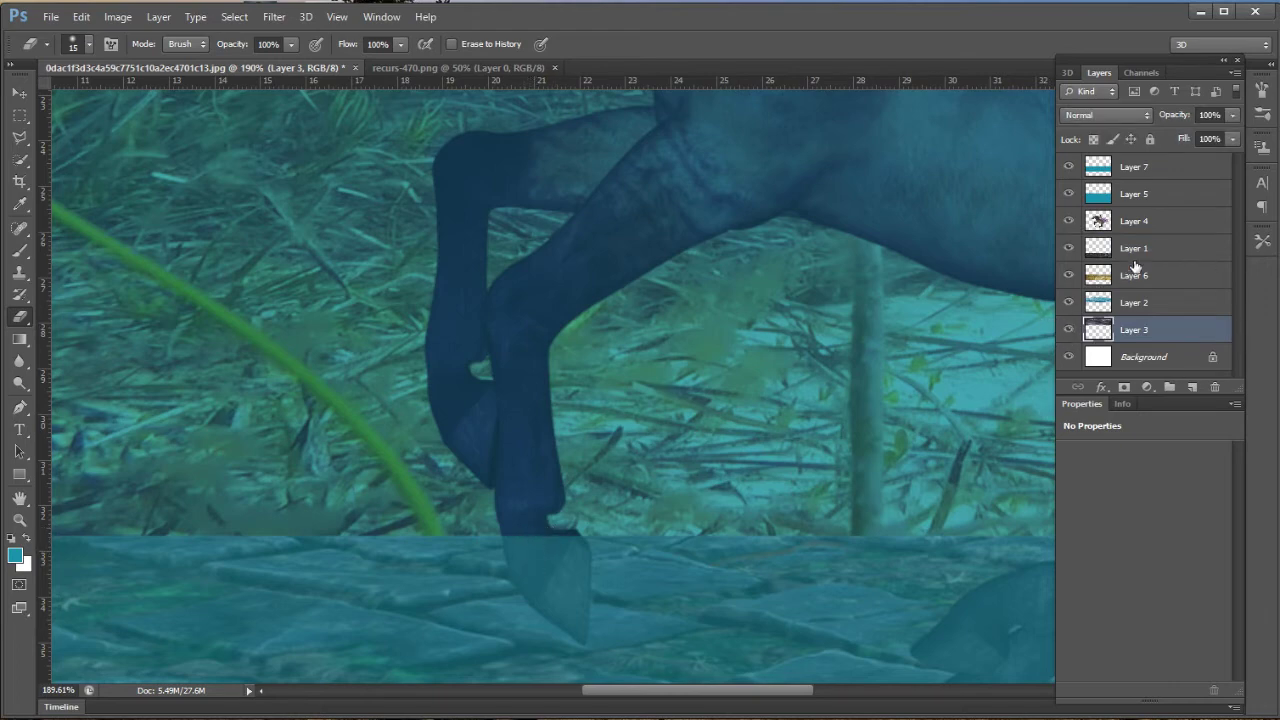
{"action": "left_click", "coordinate": [1134, 250]}
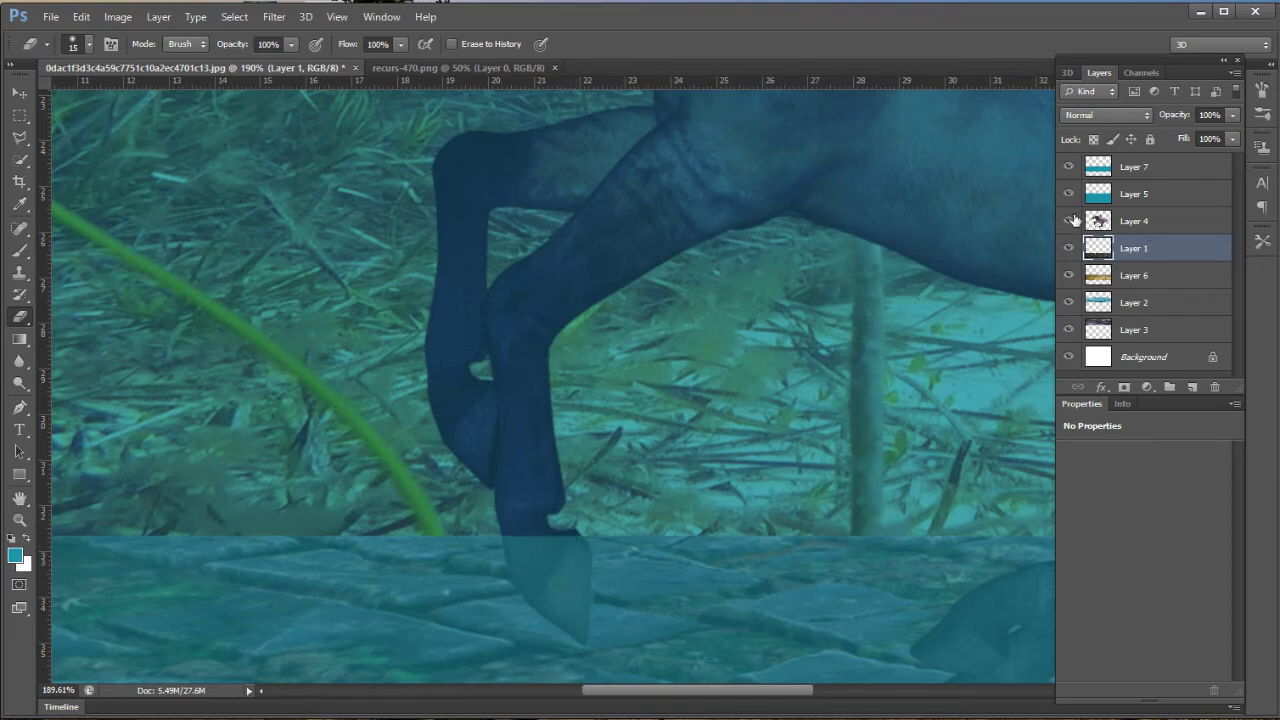
{"action": "left_click", "coordinate": [1069, 194]}
{"action": "left_click_drag", "start_coordinate": [590, 538], "coordinate": [677, 537]}
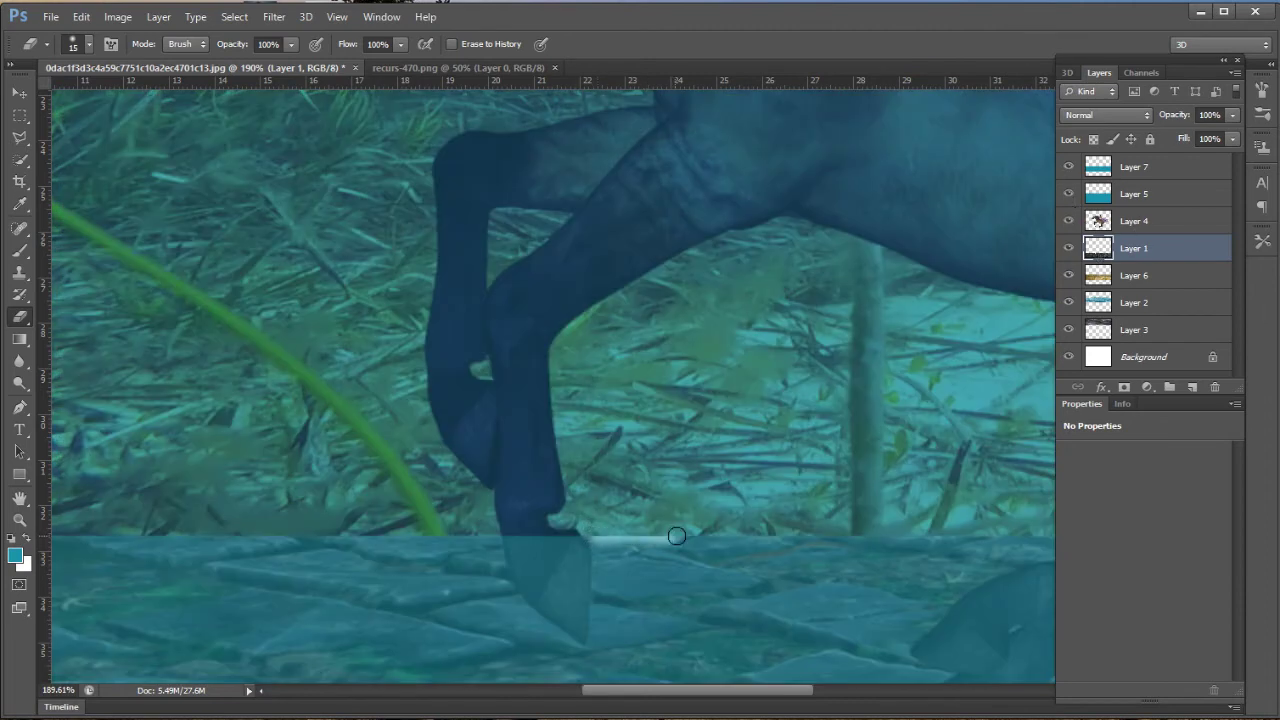
Undo the streak, stretch Layer 1 to 102.19% height, and erase its dark top seam.
{"action": "key", "text": "ctrl+z"}
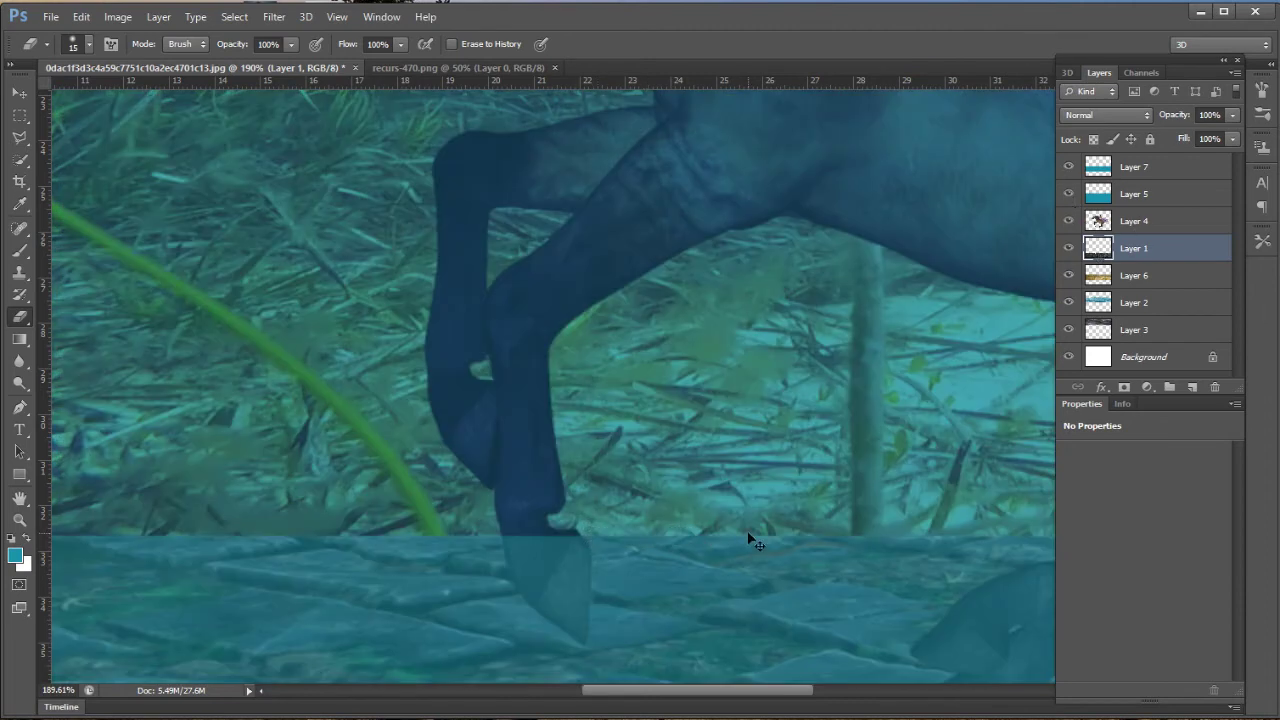
{"action": "key", "text": "ctrl+t"}
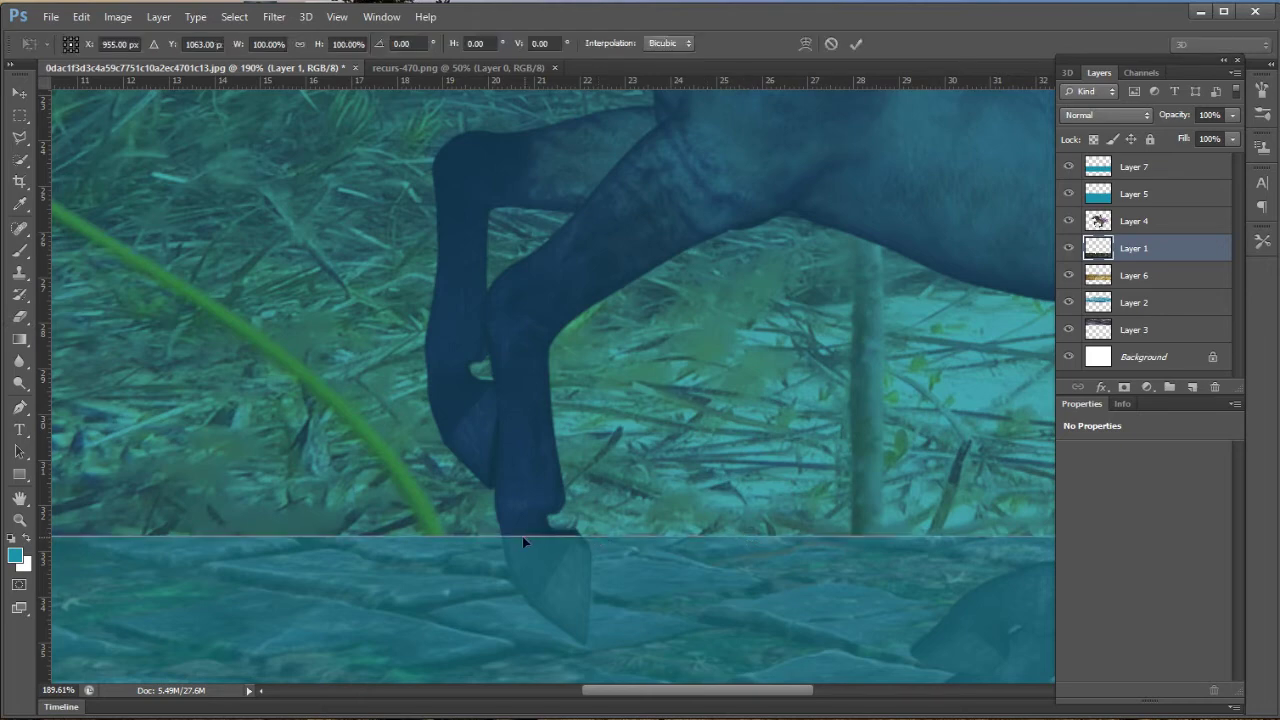
{"action": "left_click_drag", "start_coordinate": [541, 526], "coordinate": [541, 524]}
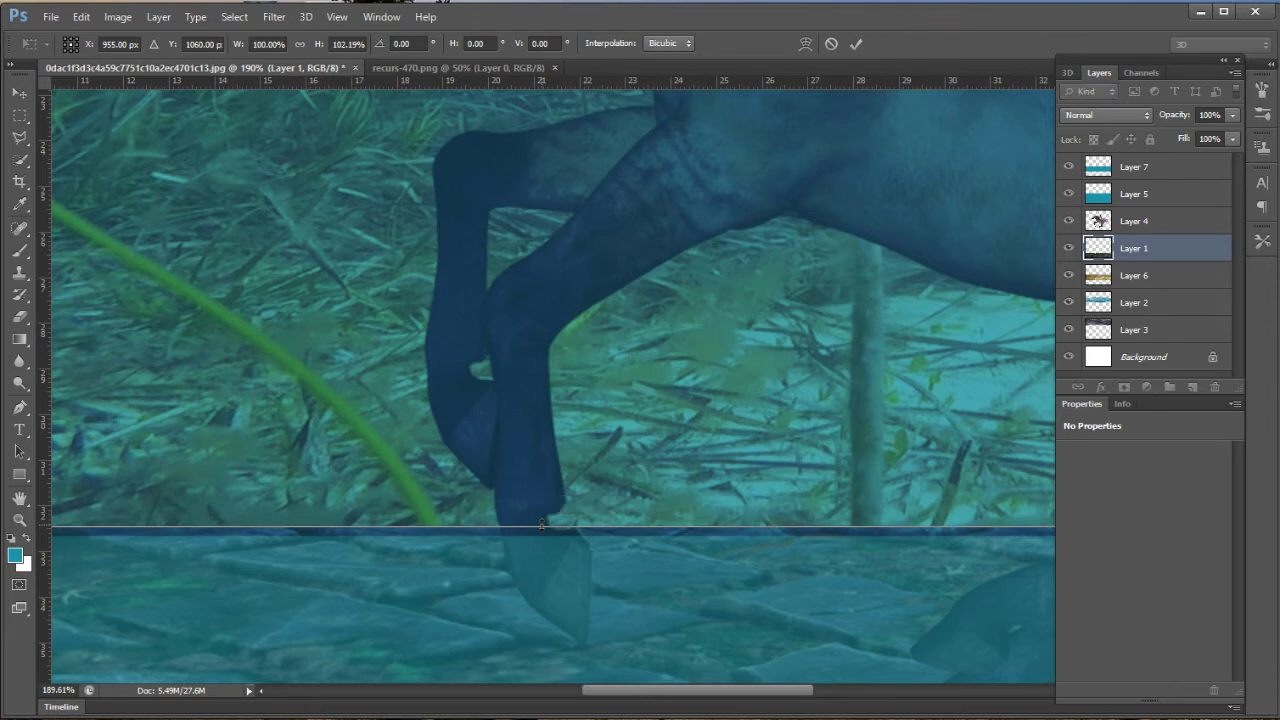
{"action": "key", "text": "Return"}
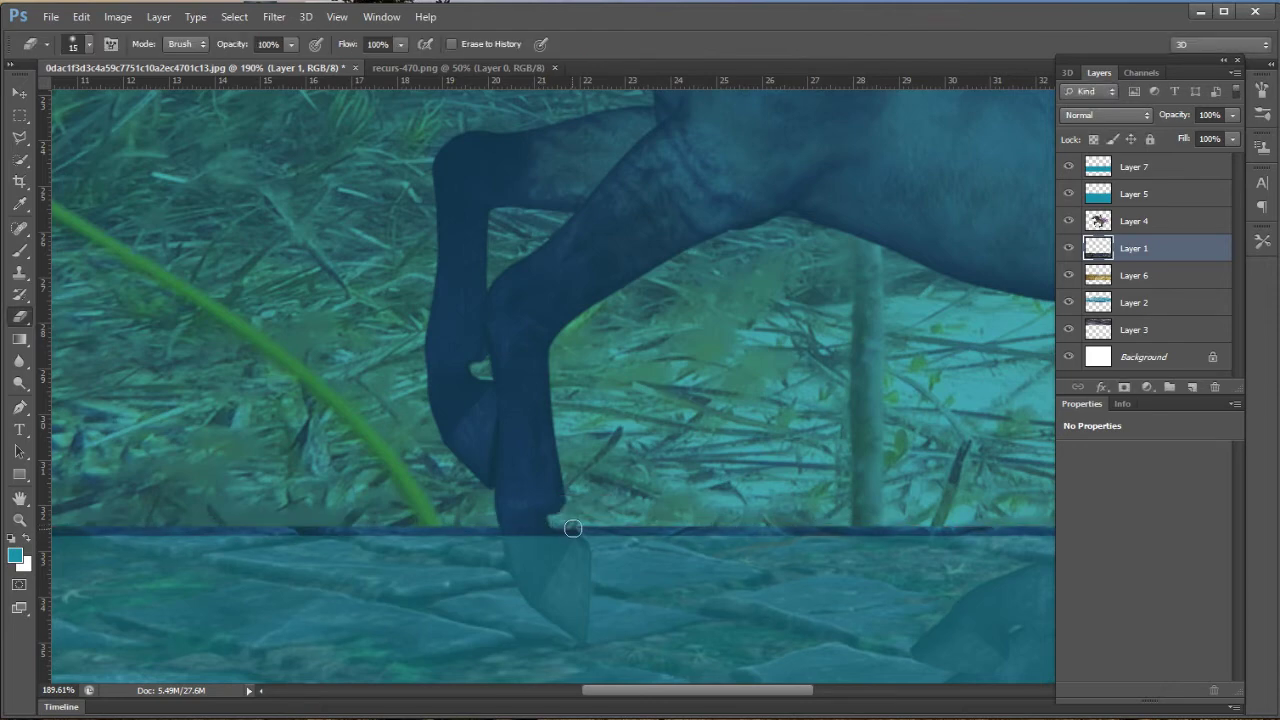
{"action": "mouse_move", "coordinate": [645, 526]}
{"action": "left_mouse_down"}
{"action": "mouse_move", "coordinate": [1046, 526]}
{"action": "mouse_move", "coordinate": [956, 517]}
{"action": "mouse_move", "coordinate": [979, 527]}
{"action": "left_mouse_up"}
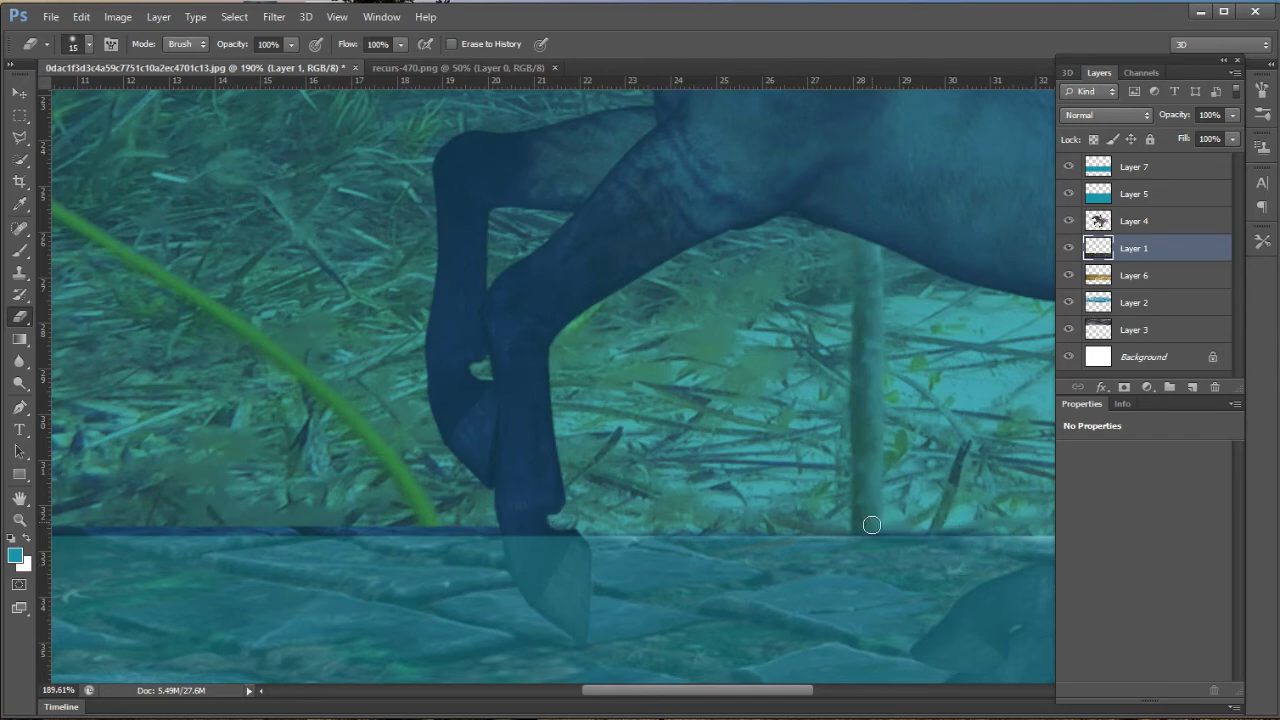
Erase the dark seabed line beneath the horse's belly and beside its hind legs.
{"action": "left_click", "coordinate": [1050, 538], "text": "shift"}
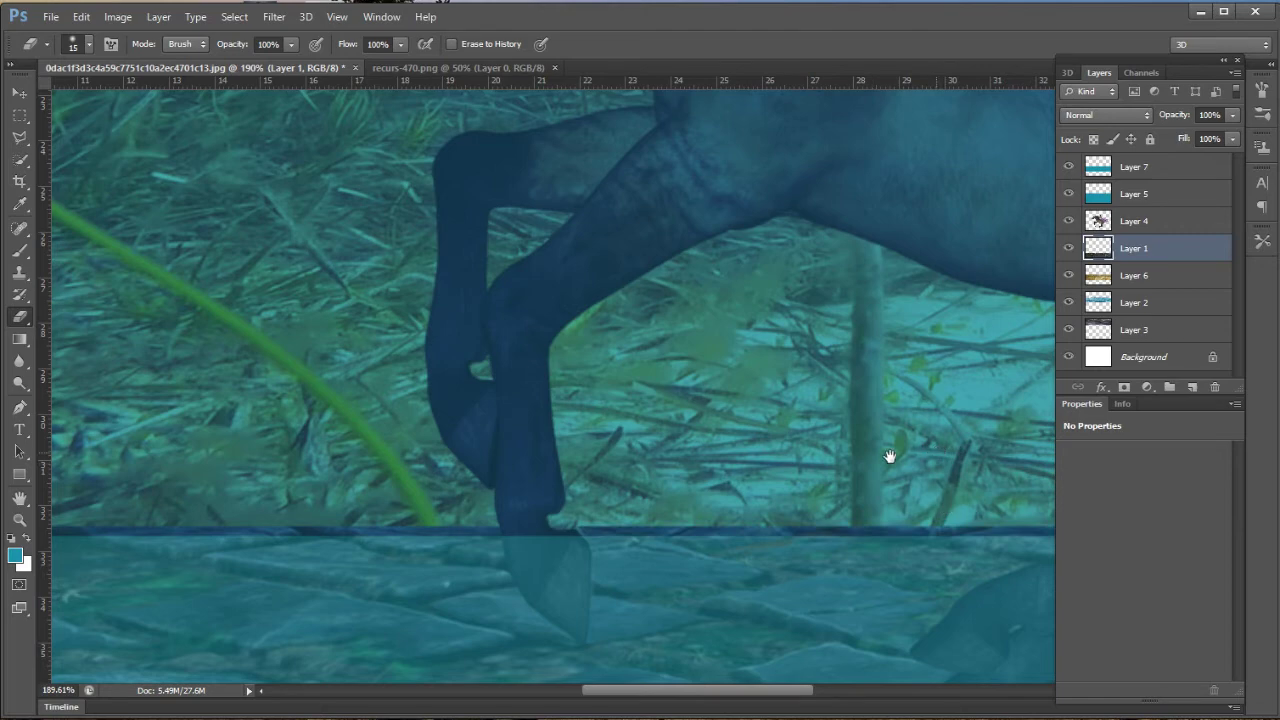
{"action": "left_click_drag", "start_coordinate": [889, 457], "coordinate": [617, 501]}
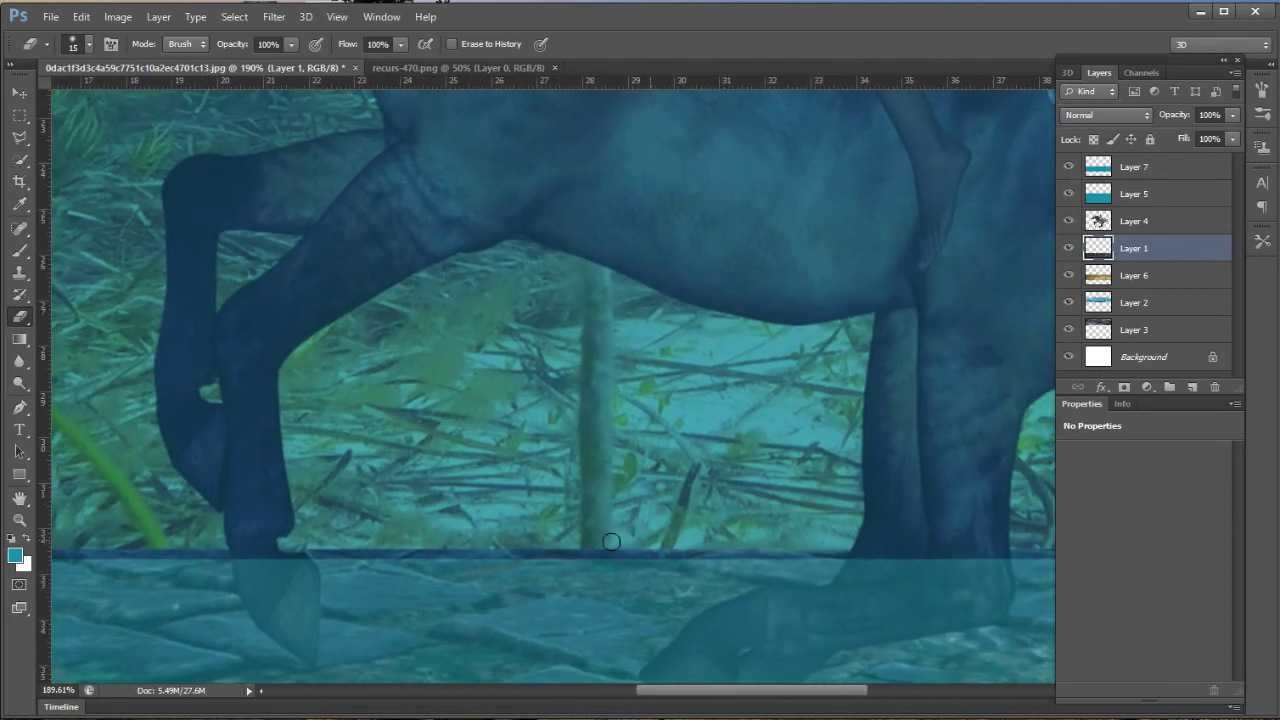
{"action": "left_click_drag", "start_coordinate": [690, 544], "coordinate": [307, 548]}
{"action": "left_click_drag", "start_coordinate": [740, 546], "coordinate": [839, 546]}
{"action": "scroll", "coordinate": [771, 491], "scroll_direction": "right", "scroll_amount": 1}
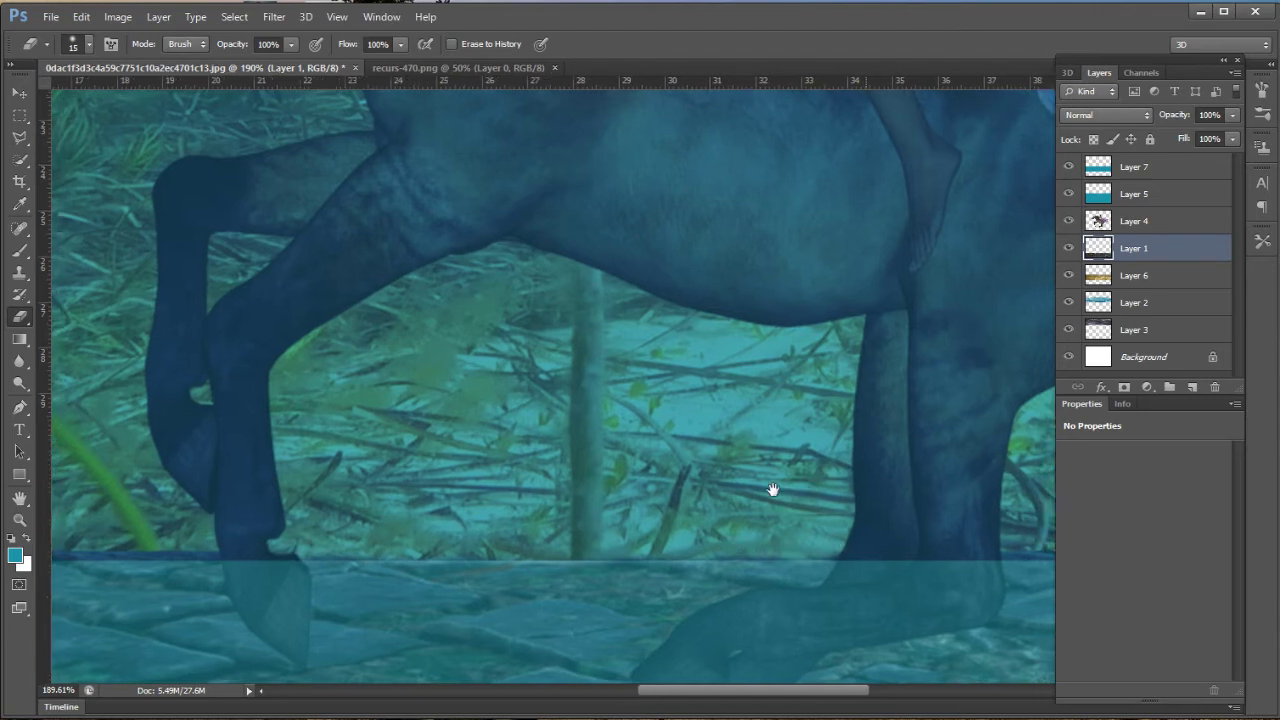
{"action": "scroll", "coordinate": [843, 537], "scroll_direction": "right", "scroll_amount": 5}
{"action": "scroll", "coordinate": [843, 537], "scroll_direction": "right", "scroll_amount": 1}
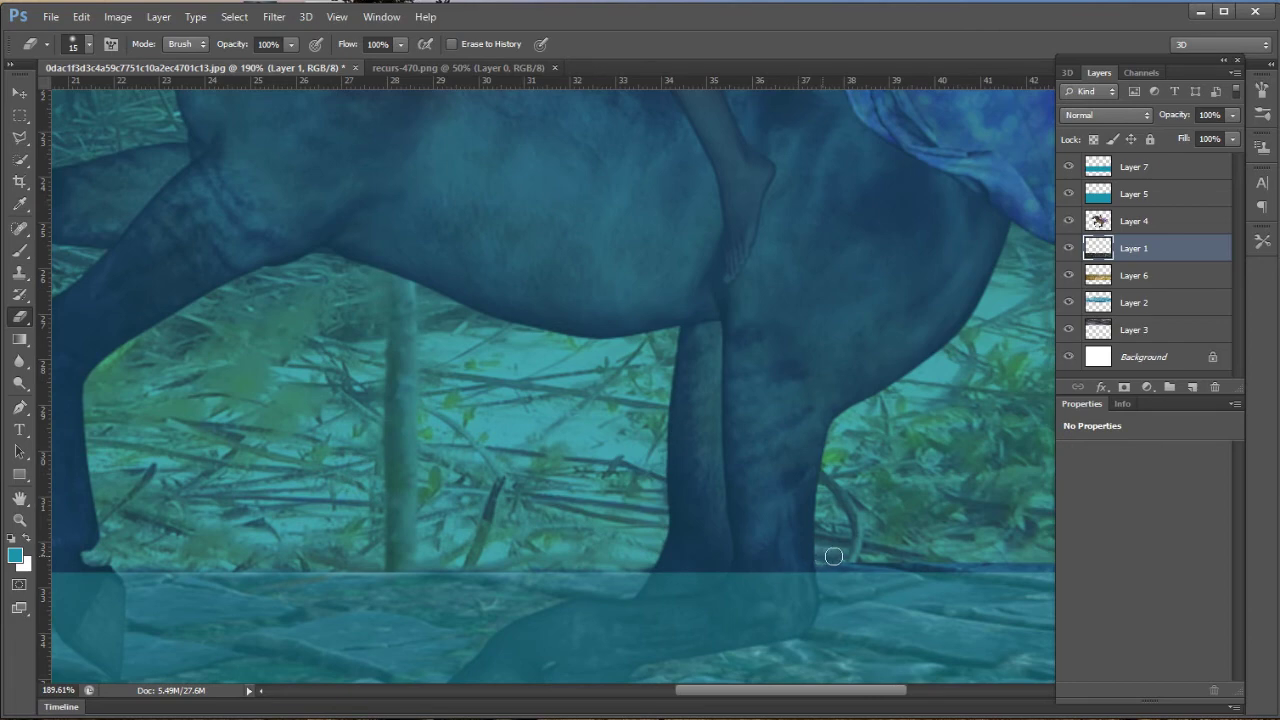
{"action": "left_click_drag", "start_coordinate": [807, 557], "coordinate": [1048, 559]}
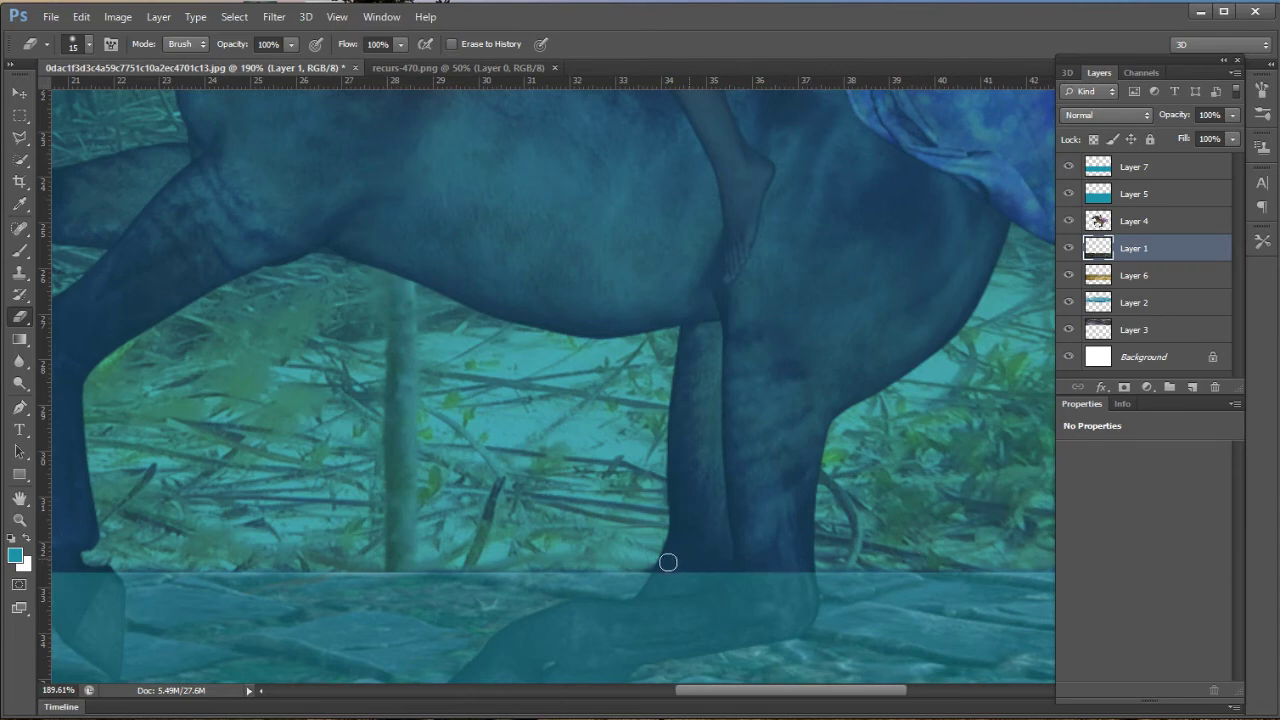
Erase the dark strip beyond the hind legs out to the image's right edge.
{"action": "left_click_drag", "start_coordinate": [810, 532], "coordinate": [676, 530]}
{"action": "left_click_drag", "start_coordinate": [584, 528], "coordinate": [522, 534]}
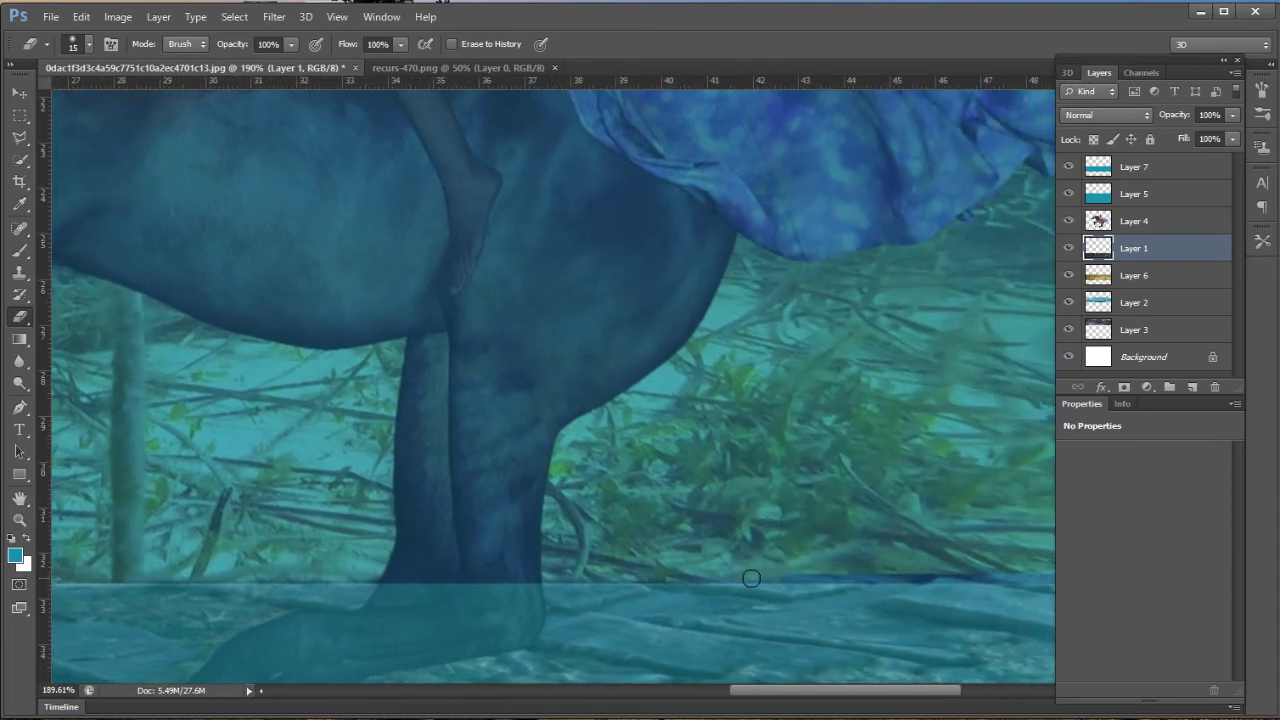
{"action": "left_click_drag", "start_coordinate": [763, 569], "coordinate": [1022, 572]}
{"action": "left_click_drag", "start_coordinate": [883, 537], "coordinate": [689, 546]}
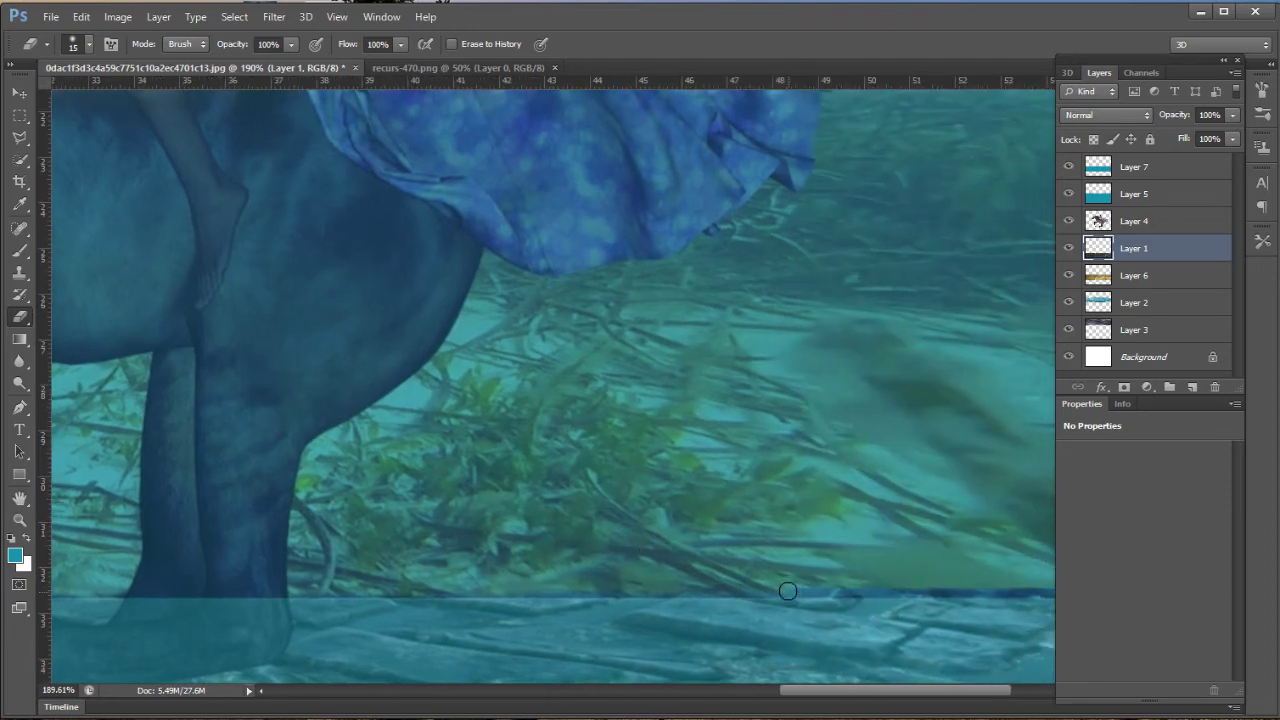
{"action": "mouse_move", "coordinate": [789, 591]}
{"action": "left_mouse_down"}
{"action": "mouse_move", "coordinate": [1037, 583]}
{"action": "mouse_move", "coordinate": [943, 571]}
{"action": "mouse_move", "coordinate": [650, 578]}
{"action": "left_mouse_up"}
{"action": "mouse_move", "coordinate": [830, 593]}
{"action": "left_mouse_down"}
{"action": "mouse_move", "coordinate": [905, 596]}
{"action": "mouse_move", "coordinate": [800, 593]}
{"action": "left_mouse_up"}
Erase the remaining dark line at the left end, near the green reed and front hoof.
{"action": "mouse_move", "coordinate": [522, 494]}
{"action": "left_mouse_down"}
{"action": "mouse_move", "coordinate": [1094, 557]}
{"action": "mouse_move", "coordinate": [723, 586]}
{"action": "mouse_move", "coordinate": [786, 571]}
{"action": "mouse_move", "coordinate": [730, 563]}
{"action": "mouse_move", "coordinate": [664, 607]}
{"action": "left_mouse_up"}
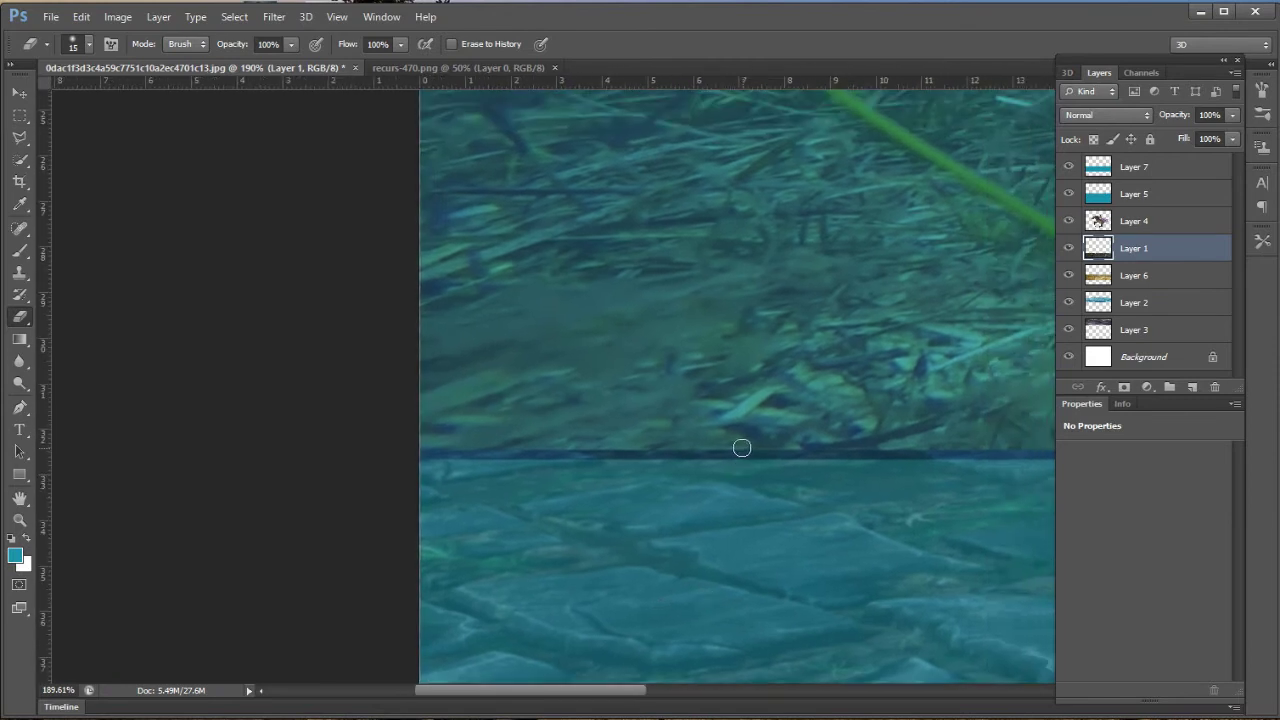
{"action": "mouse_move", "coordinate": [748, 444]}
{"action": "left_mouse_down"}
{"action": "mouse_move", "coordinate": [917, 446]}
{"action": "mouse_move", "coordinate": [400, 454]}
{"action": "left_mouse_up"}
{"action": "left_click_drag", "start_coordinate": [930, 568], "coordinate": [659, 596]}
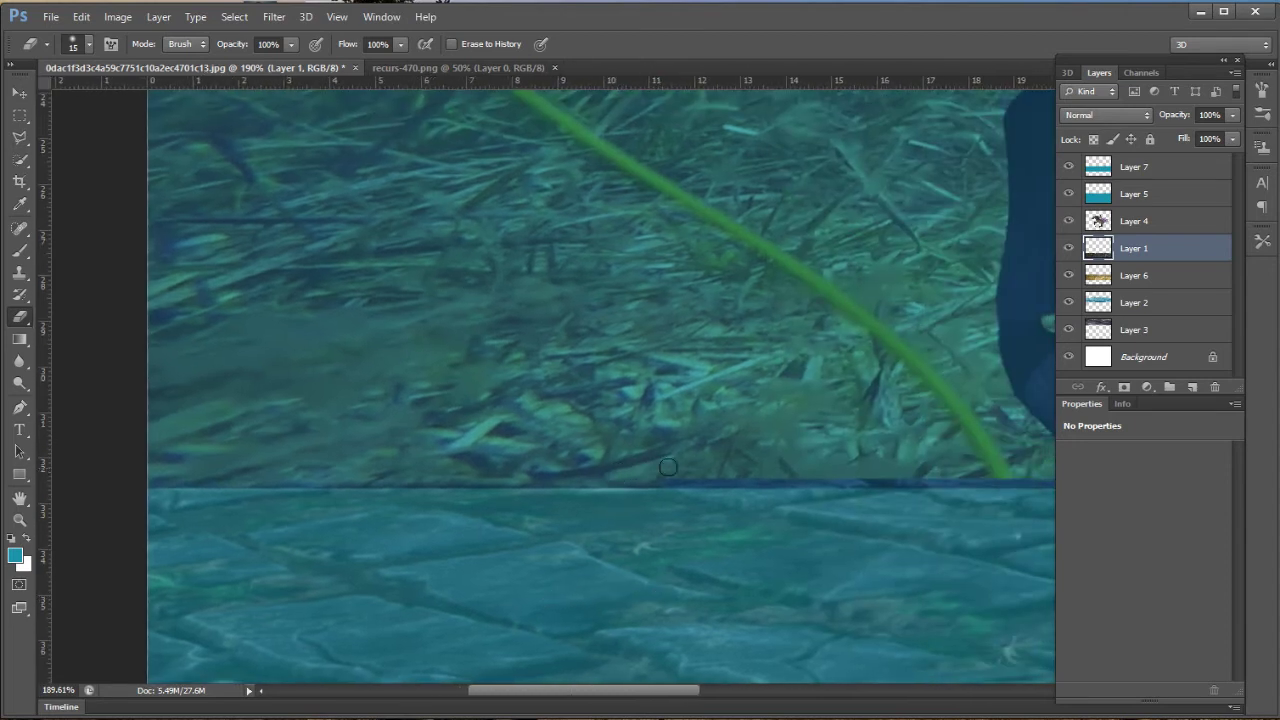
{"action": "left_click_drag", "start_coordinate": [668, 467], "coordinate": [849, 471]}
{"action": "left_click_drag", "start_coordinate": [951, 563], "coordinate": [749, 573]}
{"action": "left_click_drag", "start_coordinate": [723, 486], "coordinate": [926, 483]}
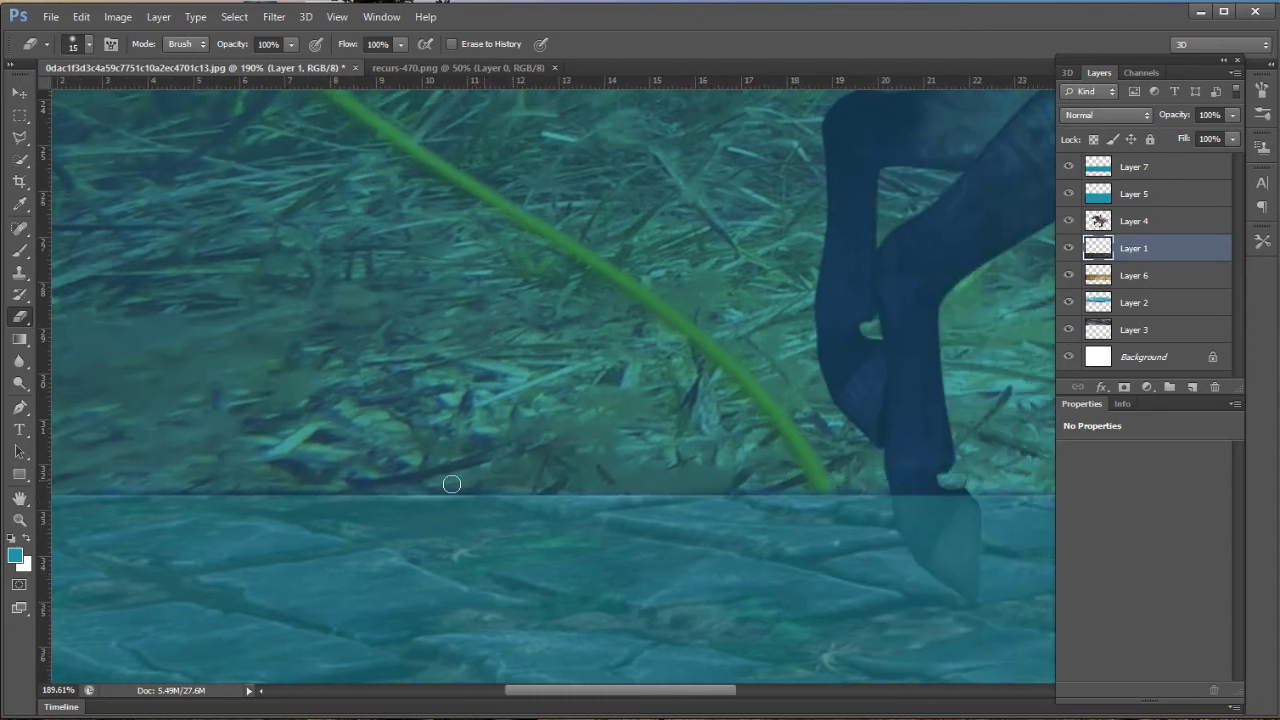
{"action": "scroll", "coordinate": [730, 571], "scroll_direction": "down", "scroll_amount": 2}
Zoom out to 45.8% and, with the Move tool, select Layer 3 and Layer 2 together.
{"action": "scroll", "coordinate": [700, 540], "scroll_direction": "down", "scroll_amount": 3}
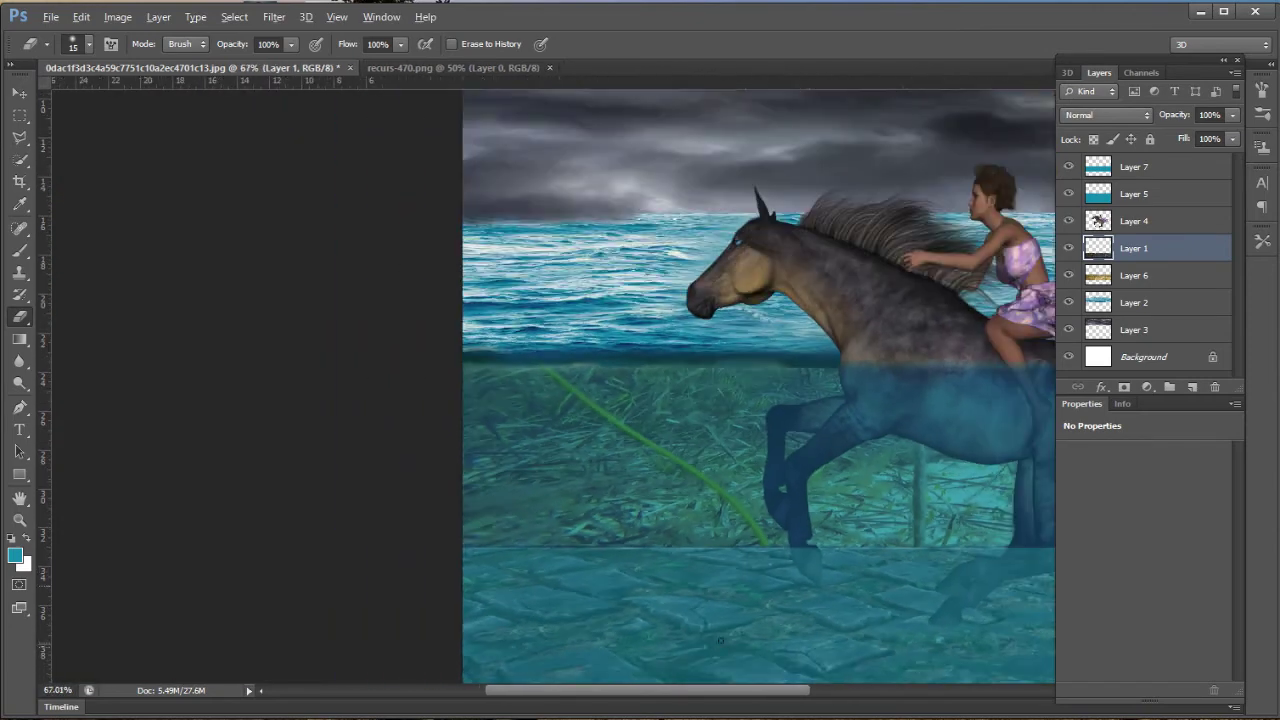
{"action": "scroll", "coordinate": [618, 470], "scroll_direction": "down", "scroll_amount": 1}
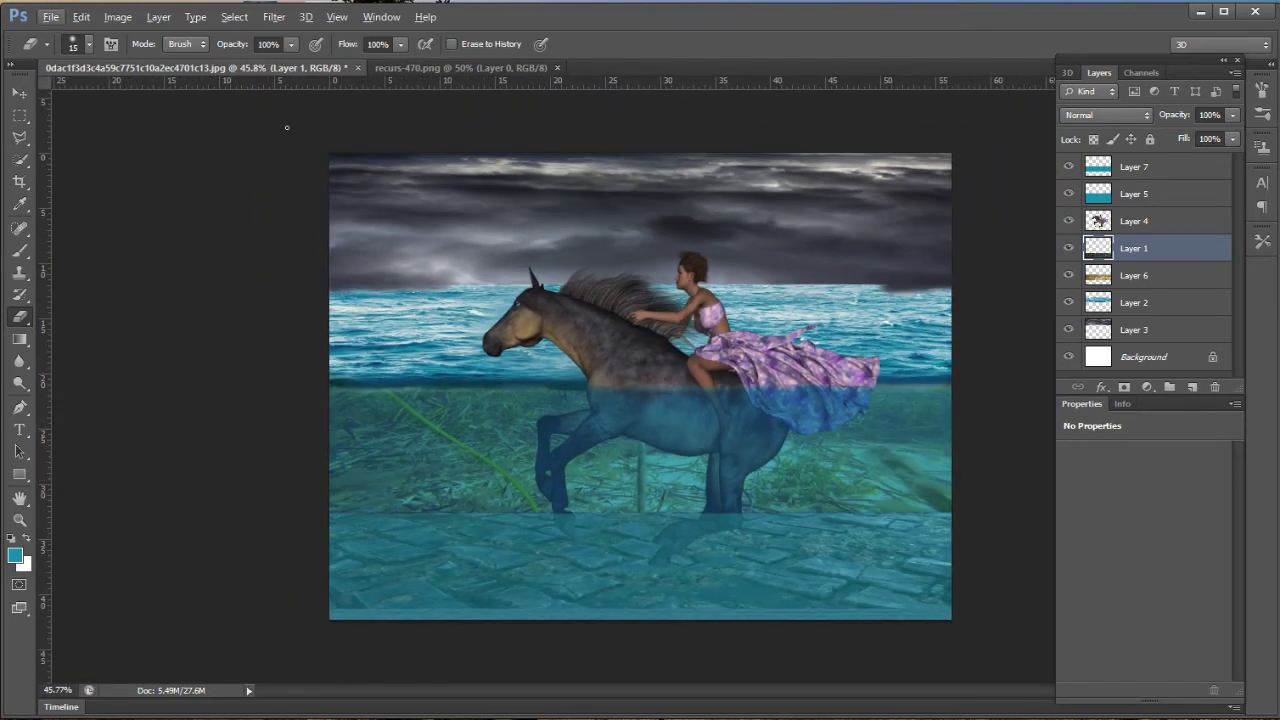
{"action": "left_click", "coordinate": [21, 96]}
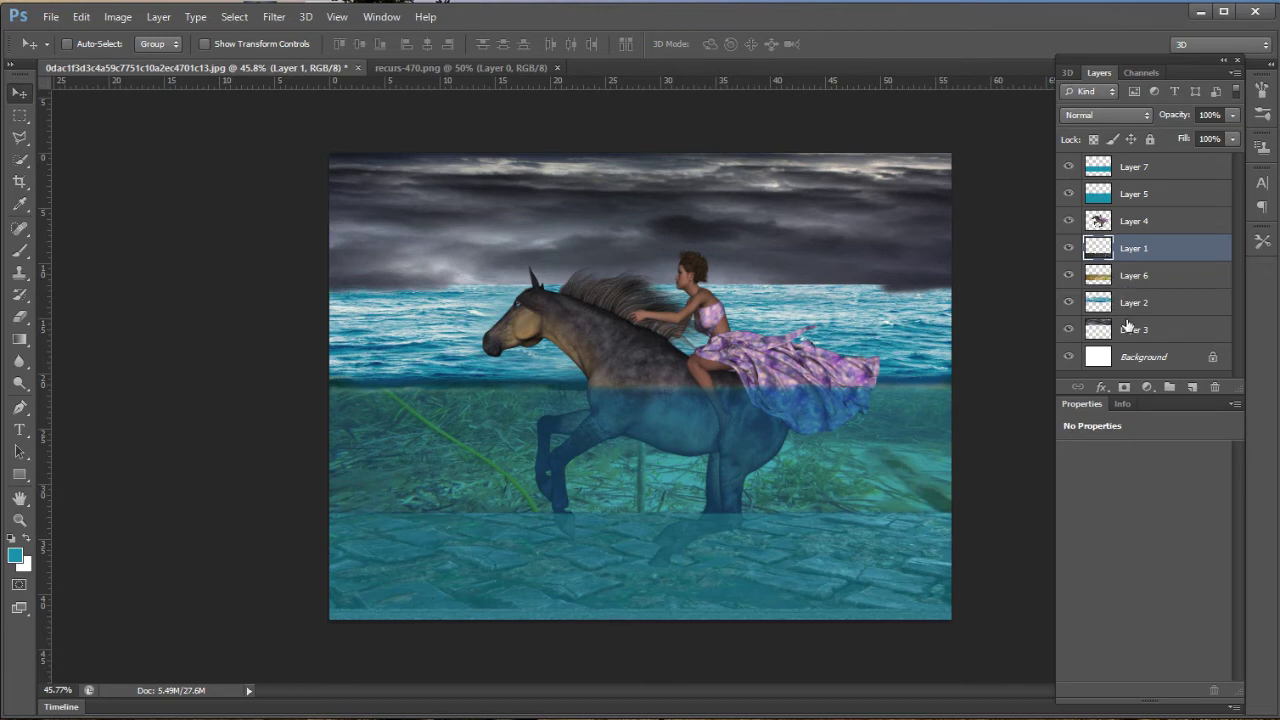
{"action": "left_click", "coordinate": [1127, 328]}
{"action": "left_click", "coordinate": [1143, 302], "text": "shift"}
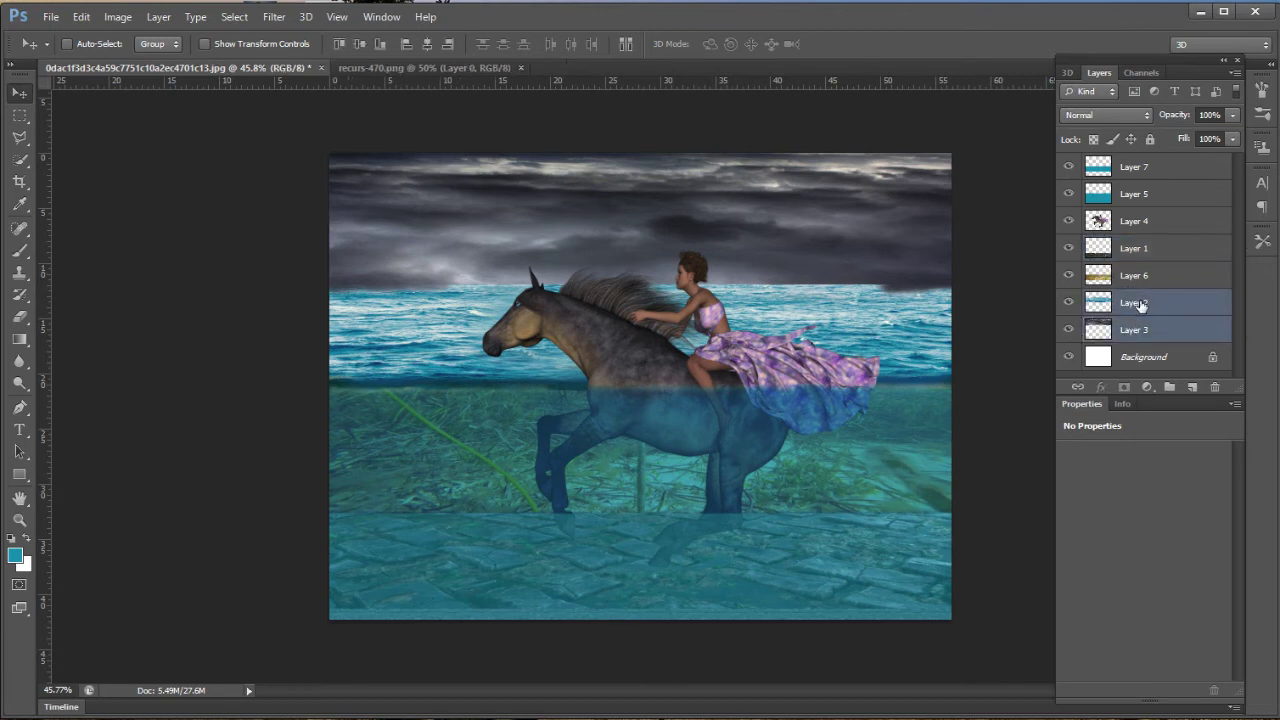
Merge Layer 2 and Layer 3 into a single layer.
{"action": "key", "text": "ctrl+e"}
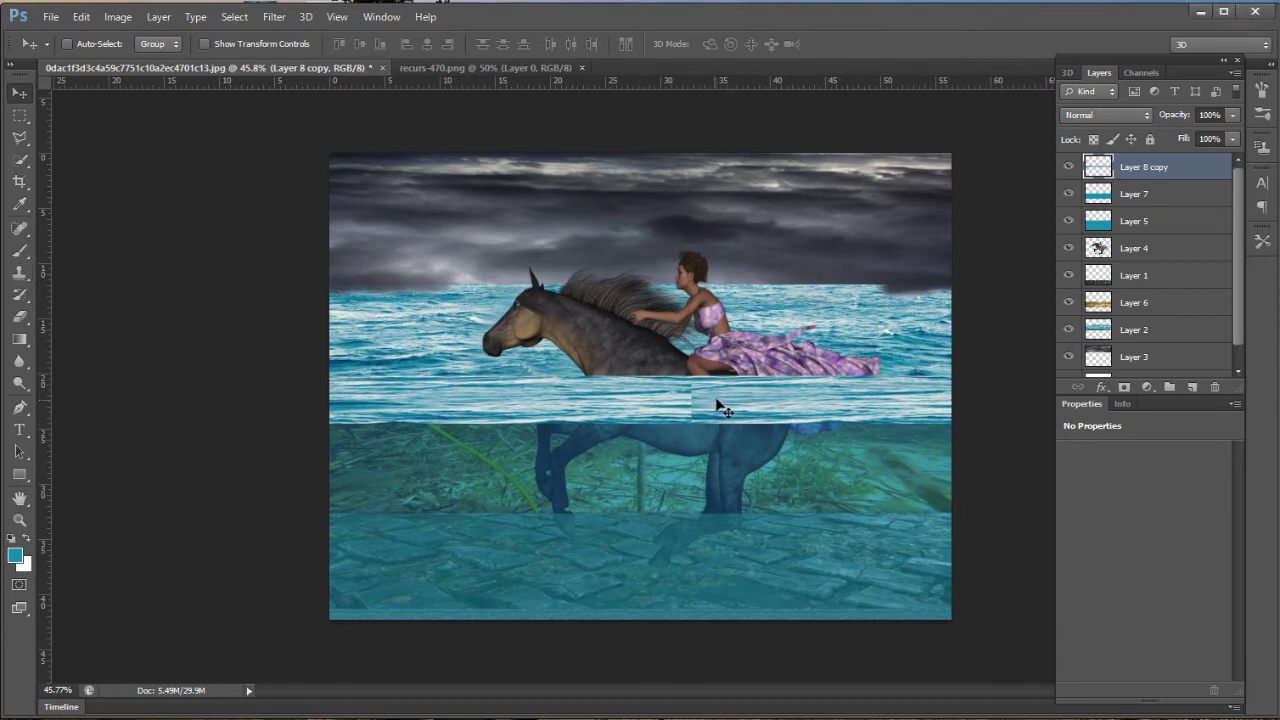
{"action": "key", "text": "s"}
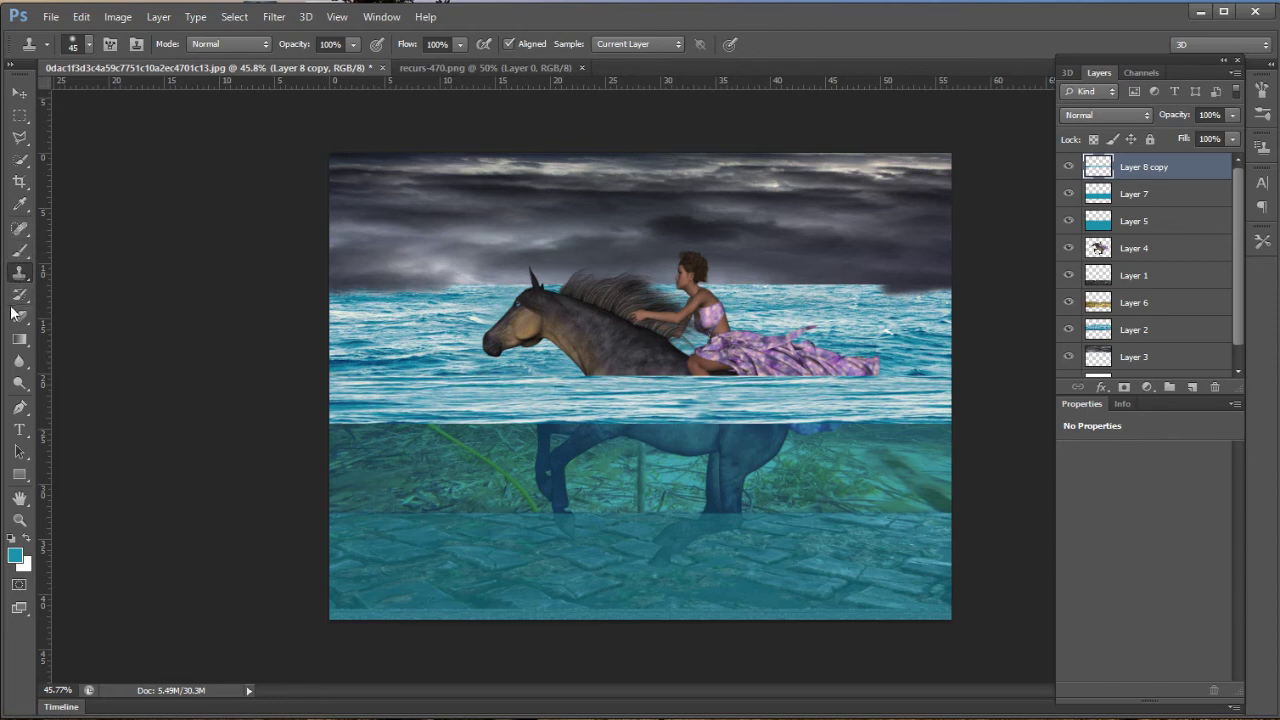
Fade the Layer 8 copy water strip along the horse's belly with a 23% opacity eraser.
{"action": "left_click", "coordinate": [19, 316]}
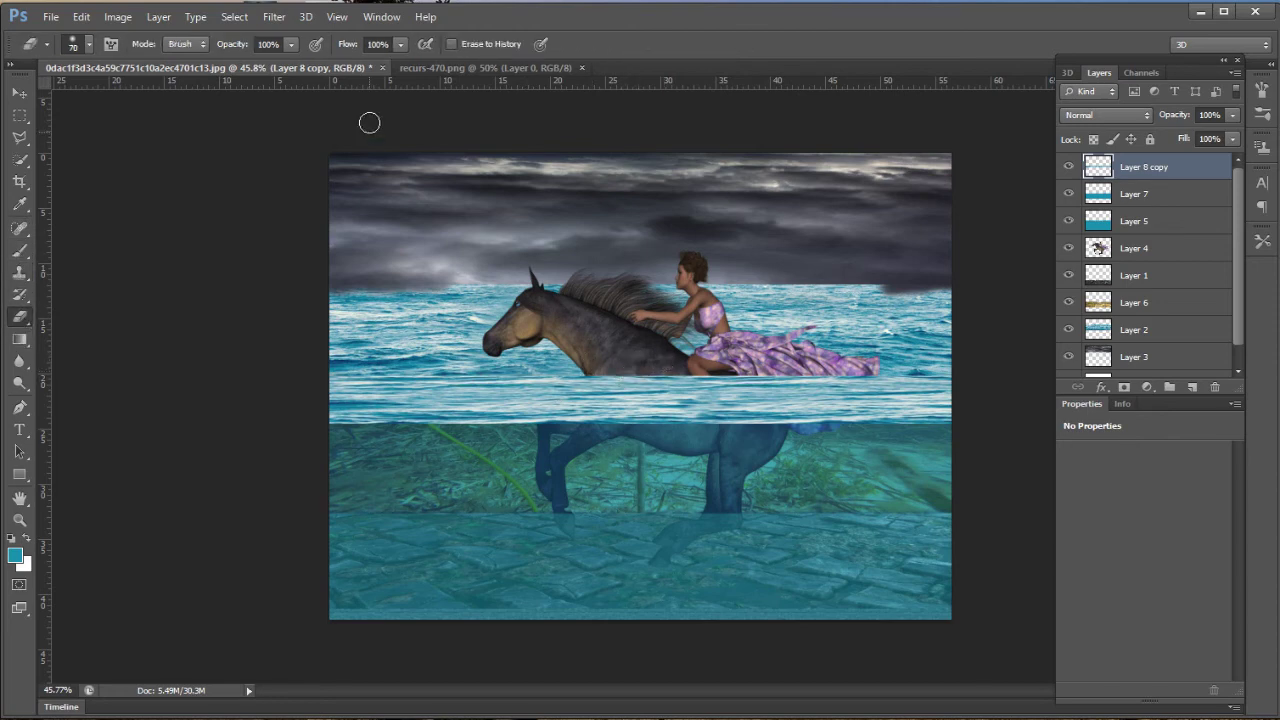
{"action": "left_click", "coordinate": [291, 46]}
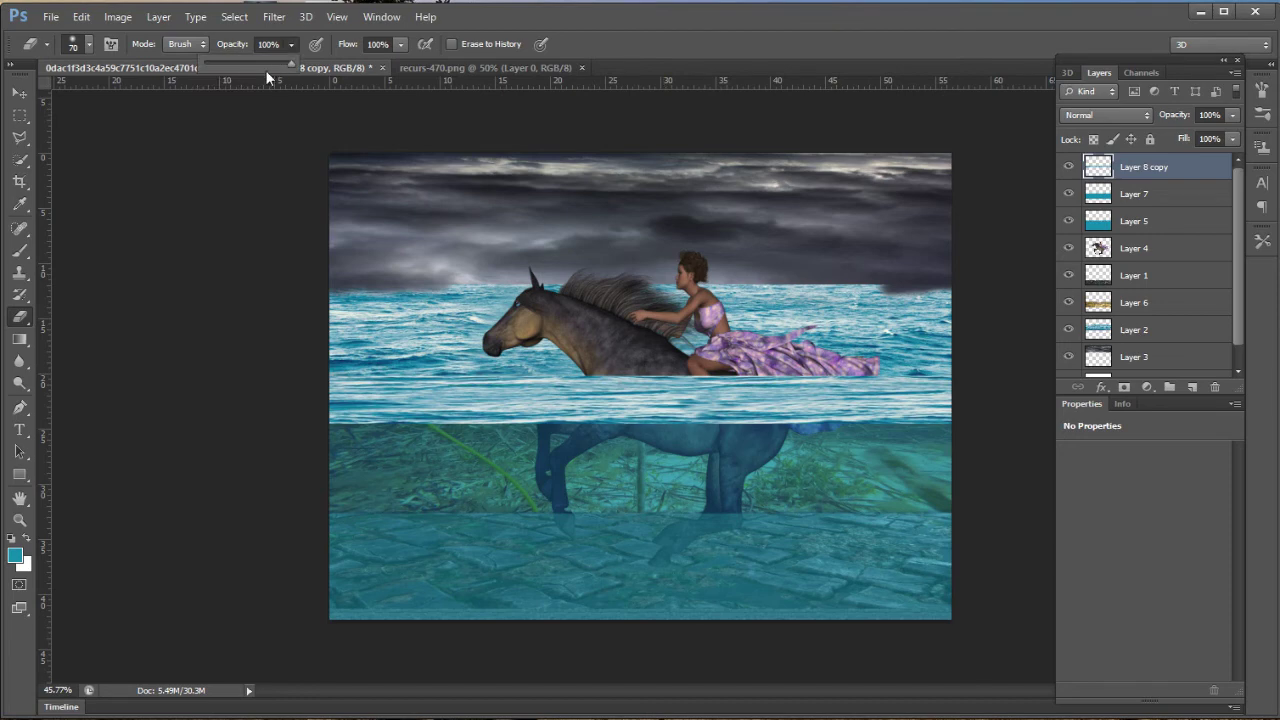
{"action": "left_click", "coordinate": [620, 366]}
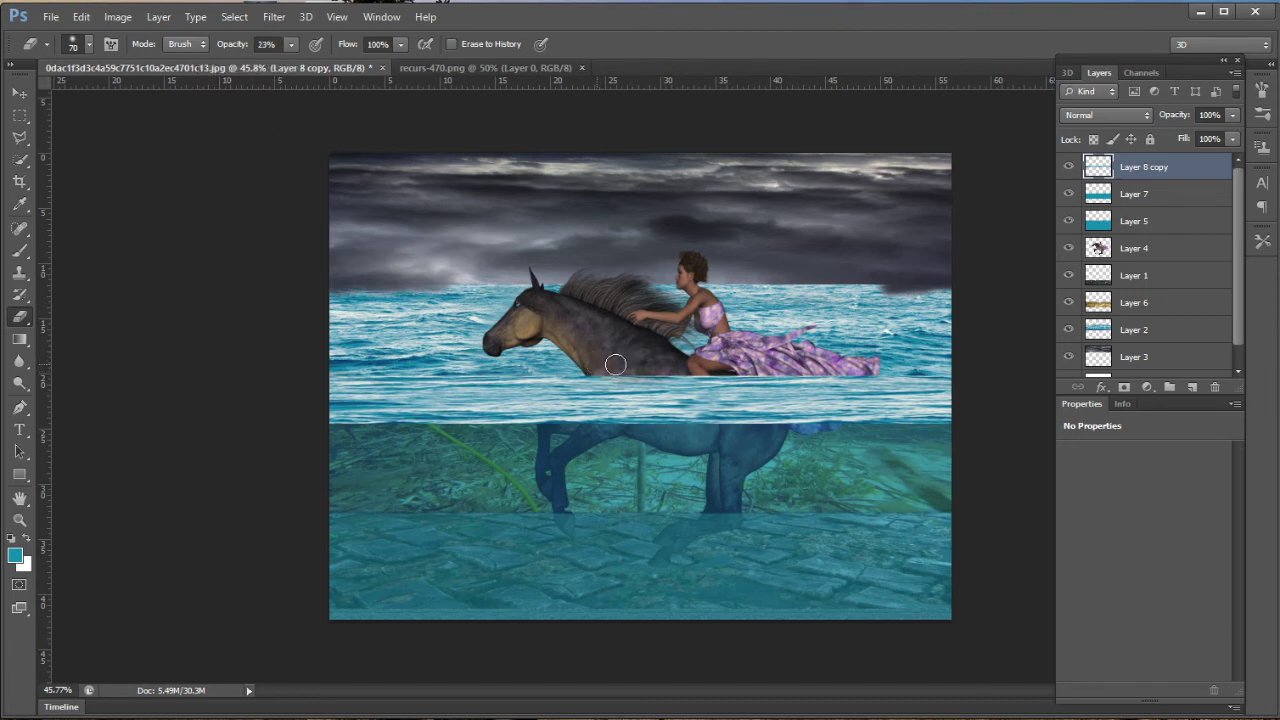
{"action": "mouse_move", "coordinate": [615, 364]}
{"action": "left_mouse_down"}
{"action": "mouse_move", "coordinate": [855, 370]}
{"action": "mouse_move", "coordinate": [740, 364]}
{"action": "left_mouse_up"}
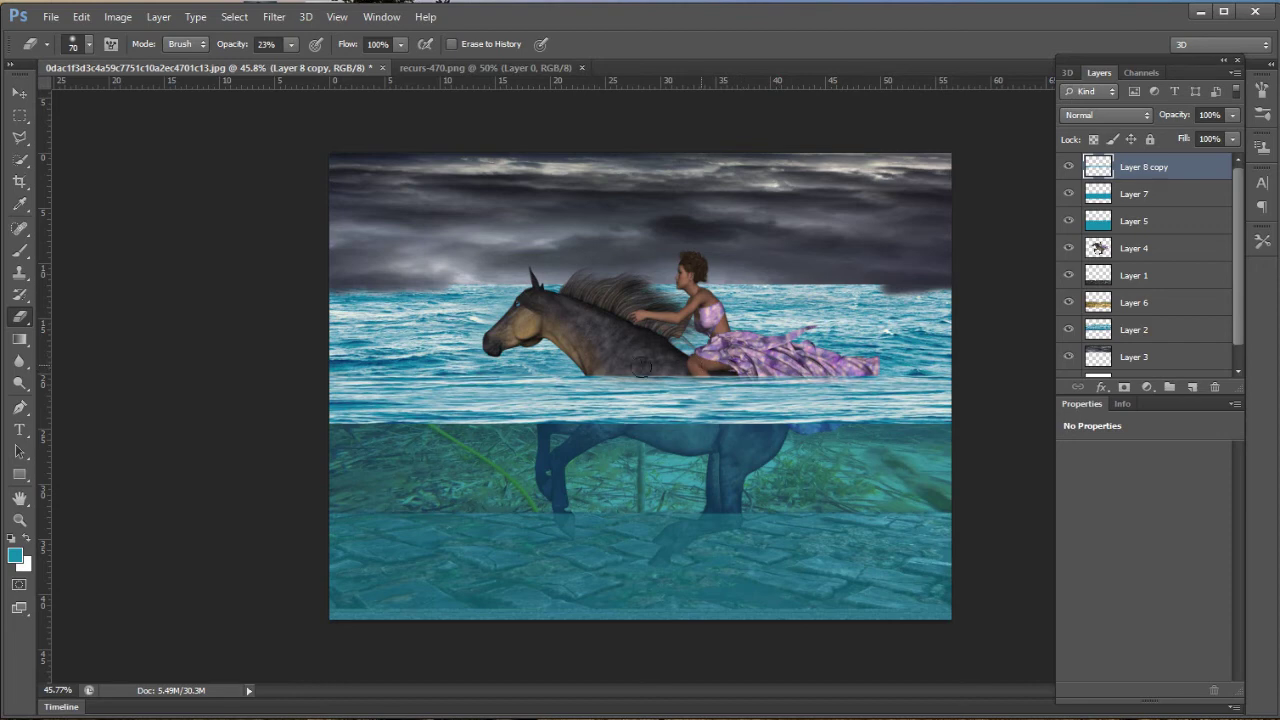
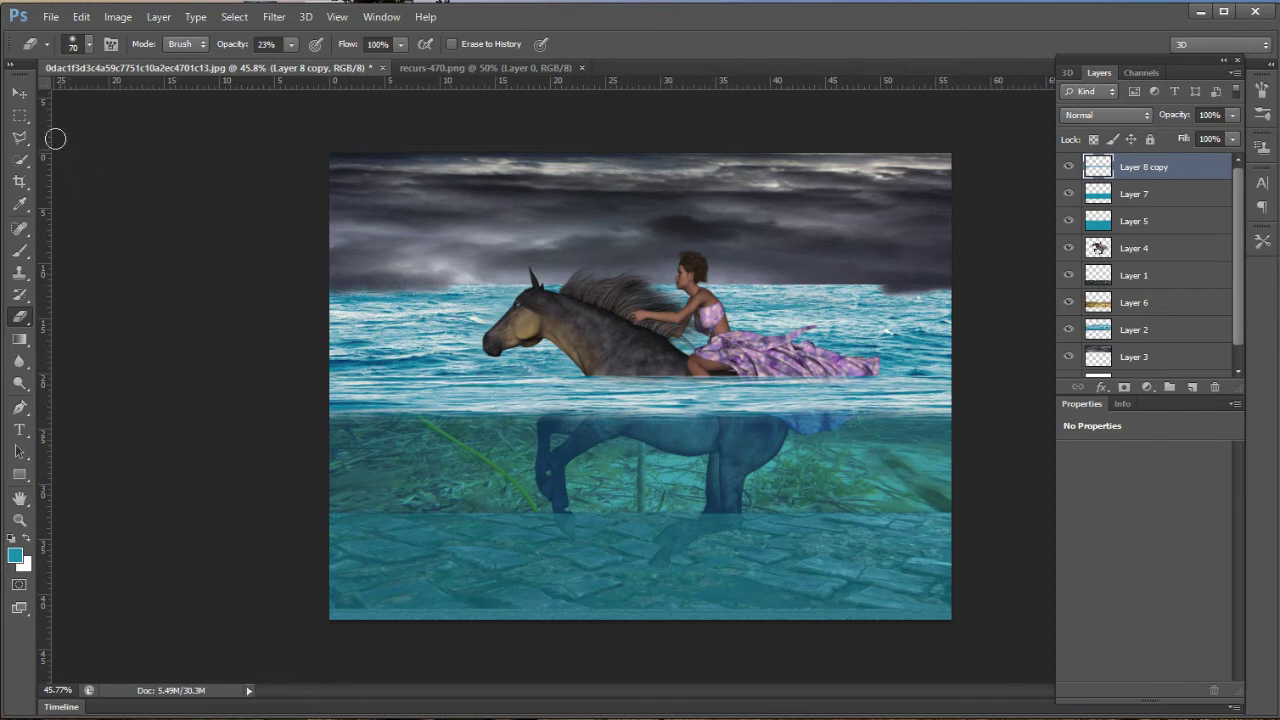
Switch to the Move tool and open 67-beer-bottle-png-image and Appleton_Estate_bottle together.
{"action": "left_click", "coordinate": [22, 98]}
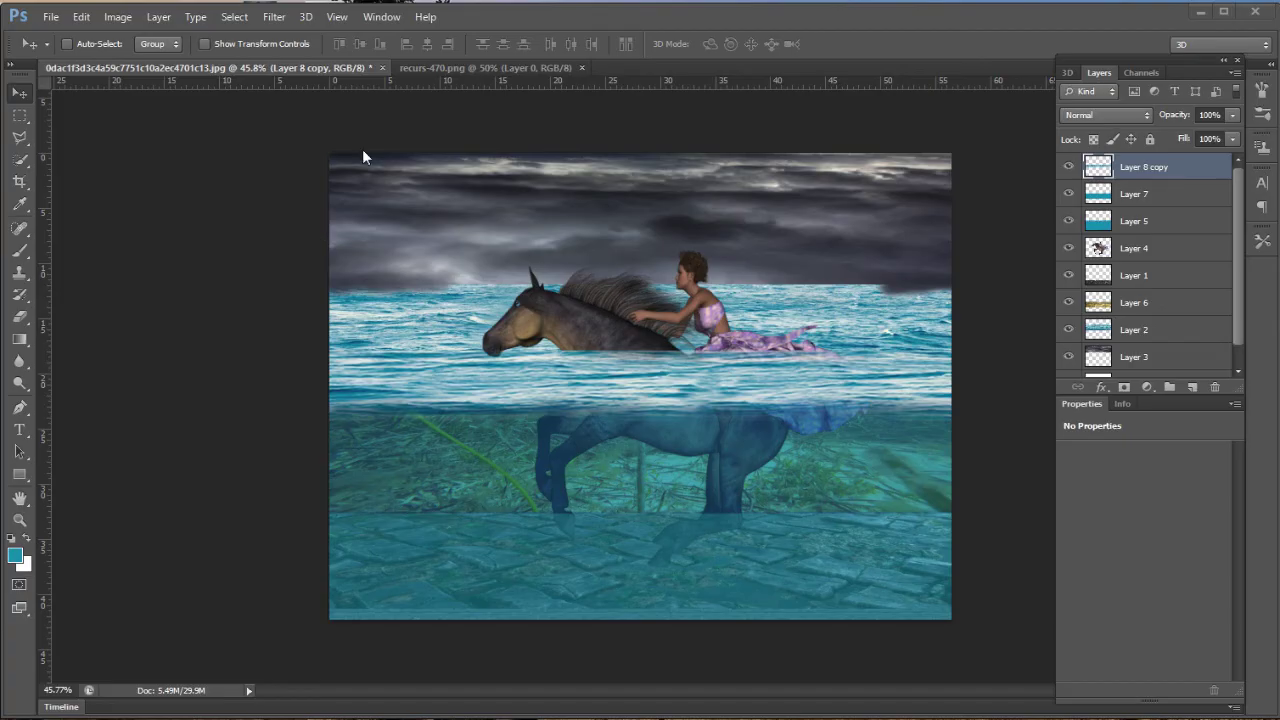
{"action": "left_click", "coordinate": [50, 17]}
{"action": "left_click", "coordinate": [62, 40]}
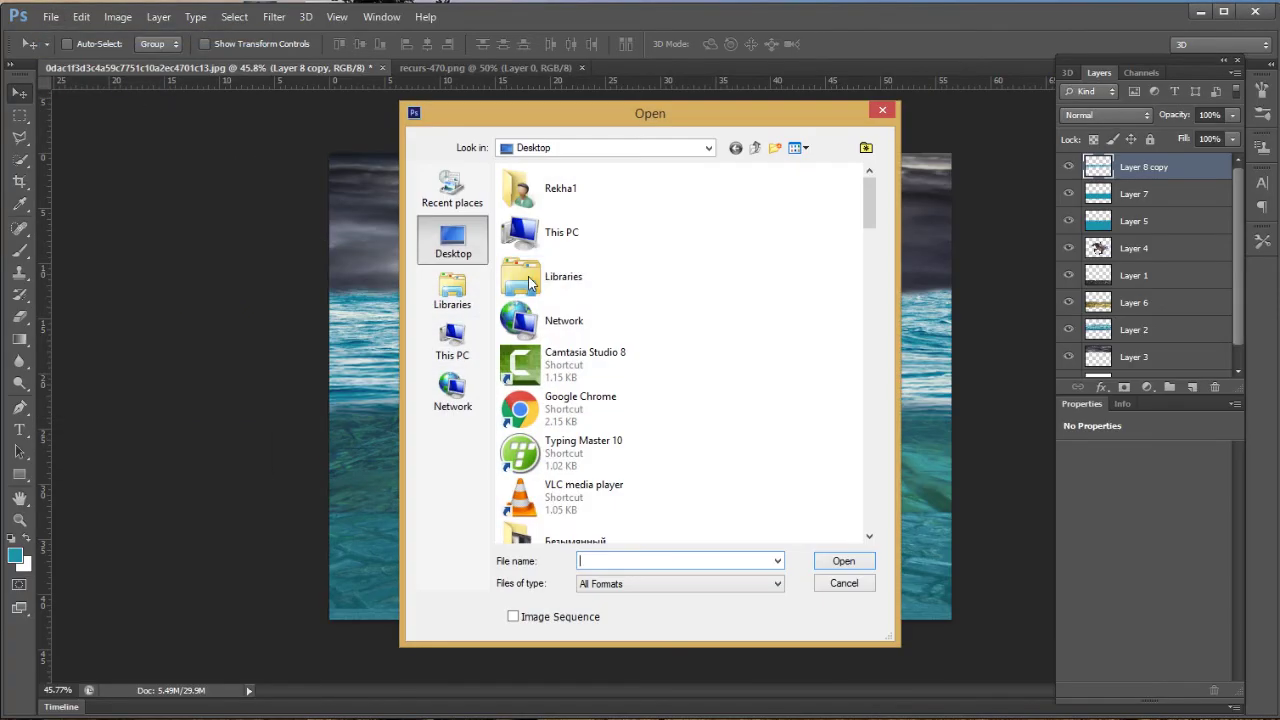
{"action": "scroll", "coordinate": [548, 285], "scroll_direction": "down", "scroll_amount": 2}
{"action": "scroll", "coordinate": [564, 291], "scroll_direction": "up", "scroll_amount": 2}
{"action": "scroll", "coordinate": [564, 291], "scroll_direction": "down", "scroll_amount": 3}
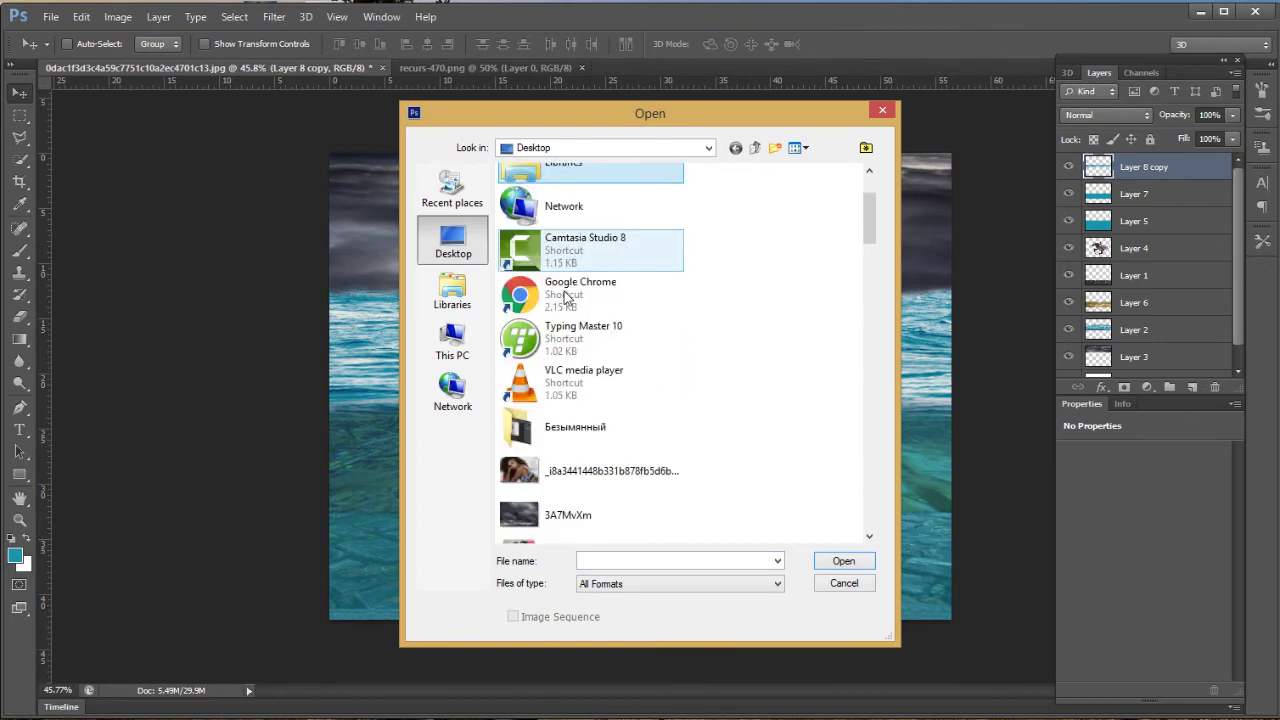
{"action": "scroll", "coordinate": [558, 318], "scroll_direction": "down", "scroll_amount": 5}
{"action": "scroll", "coordinate": [558, 318], "scroll_direction": "down", "scroll_amount": 2}
{"action": "scroll", "coordinate": [562, 335], "scroll_direction": "down", "scroll_amount": 5}
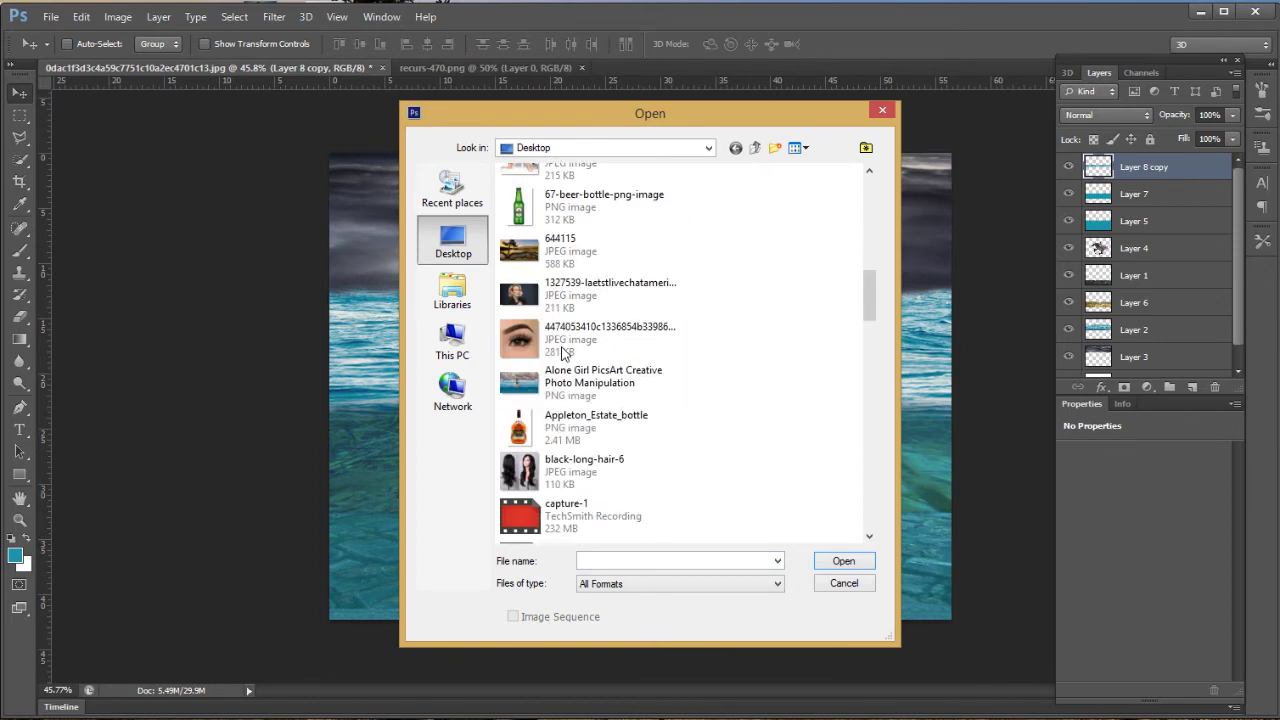
{"action": "left_click", "coordinate": [580, 207]}
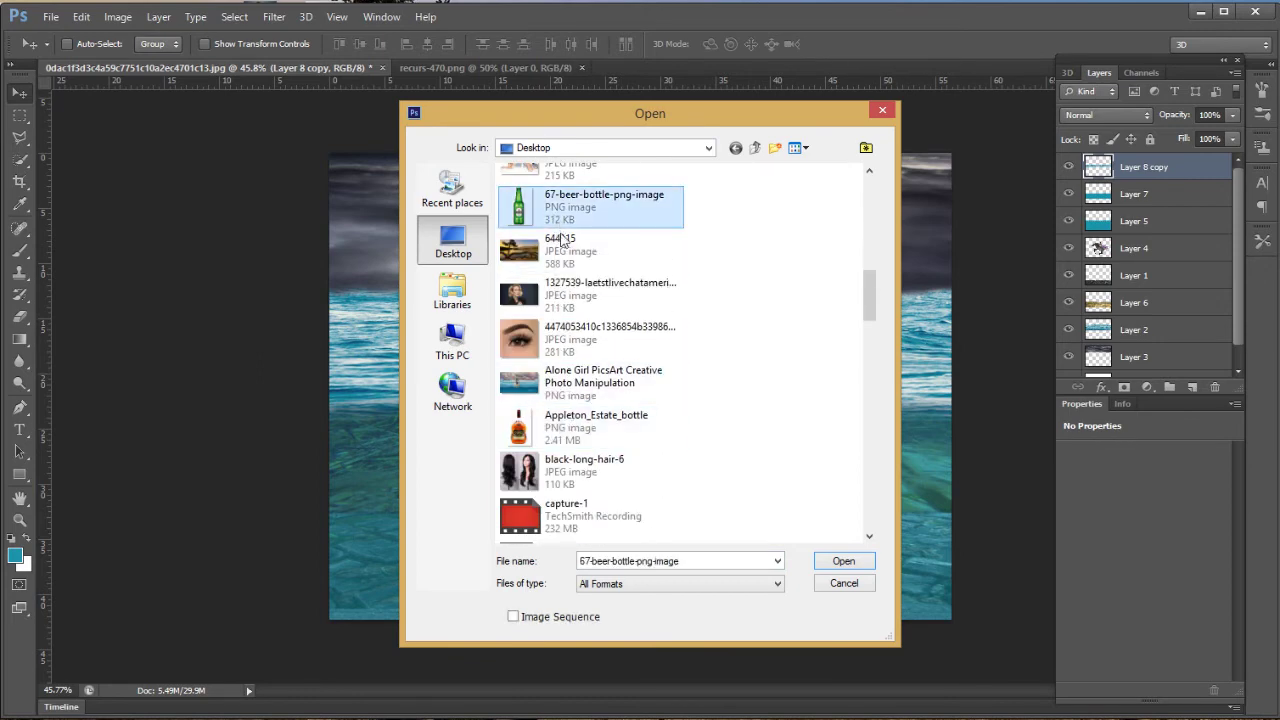
{"action": "left_click", "coordinate": [570, 425]}
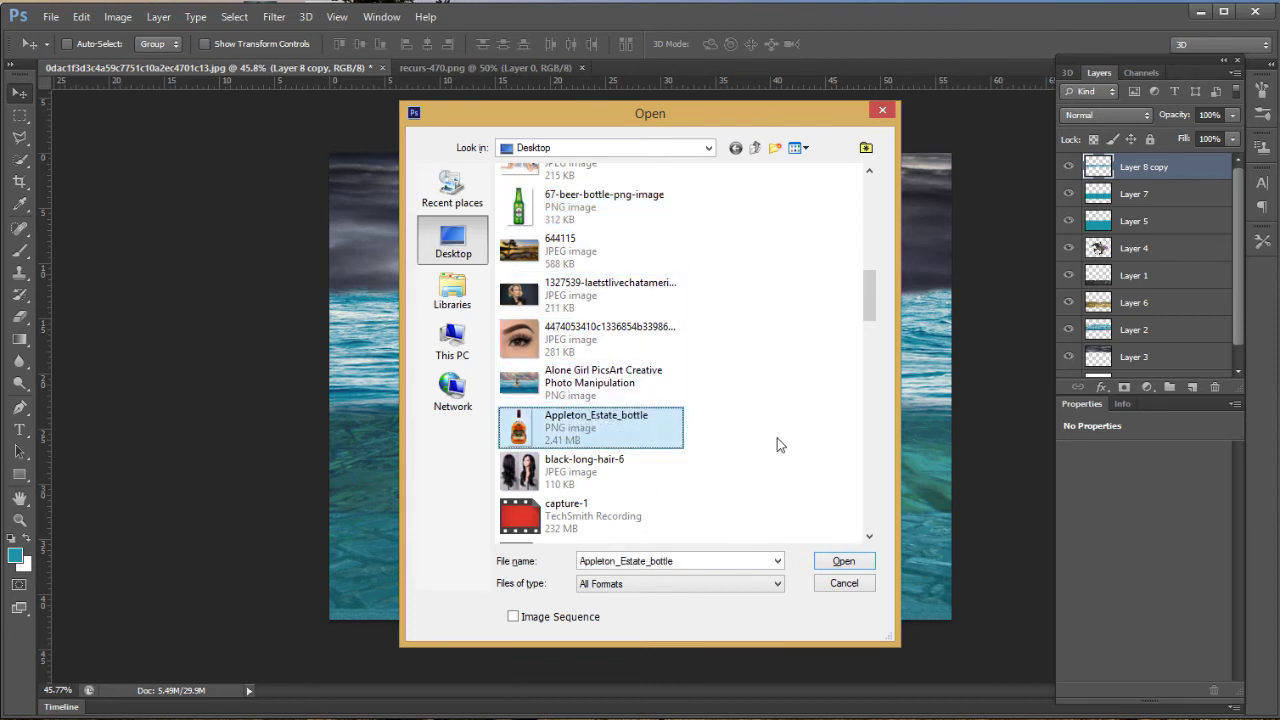
{"action": "left_click", "coordinate": [573, 218]}
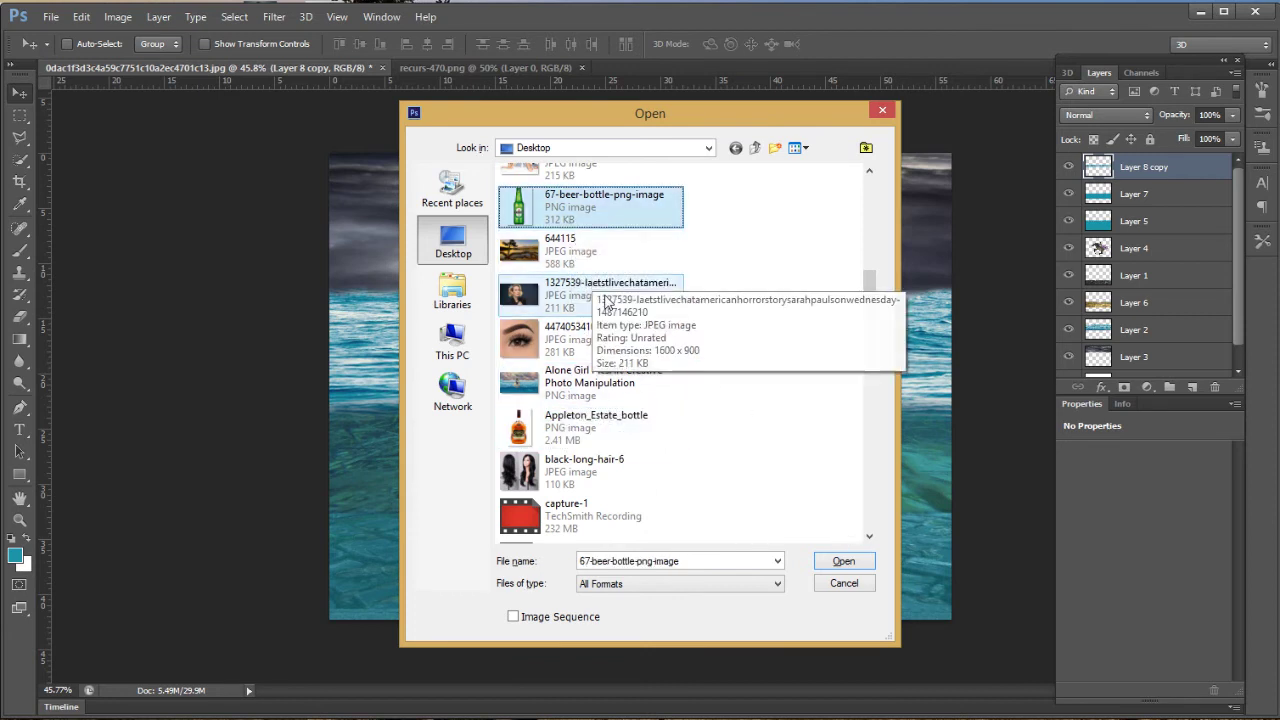
{"action": "left_click", "coordinate": [575, 425], "text": "ctrl"}
{"action": "left_click", "coordinate": [843, 561]}
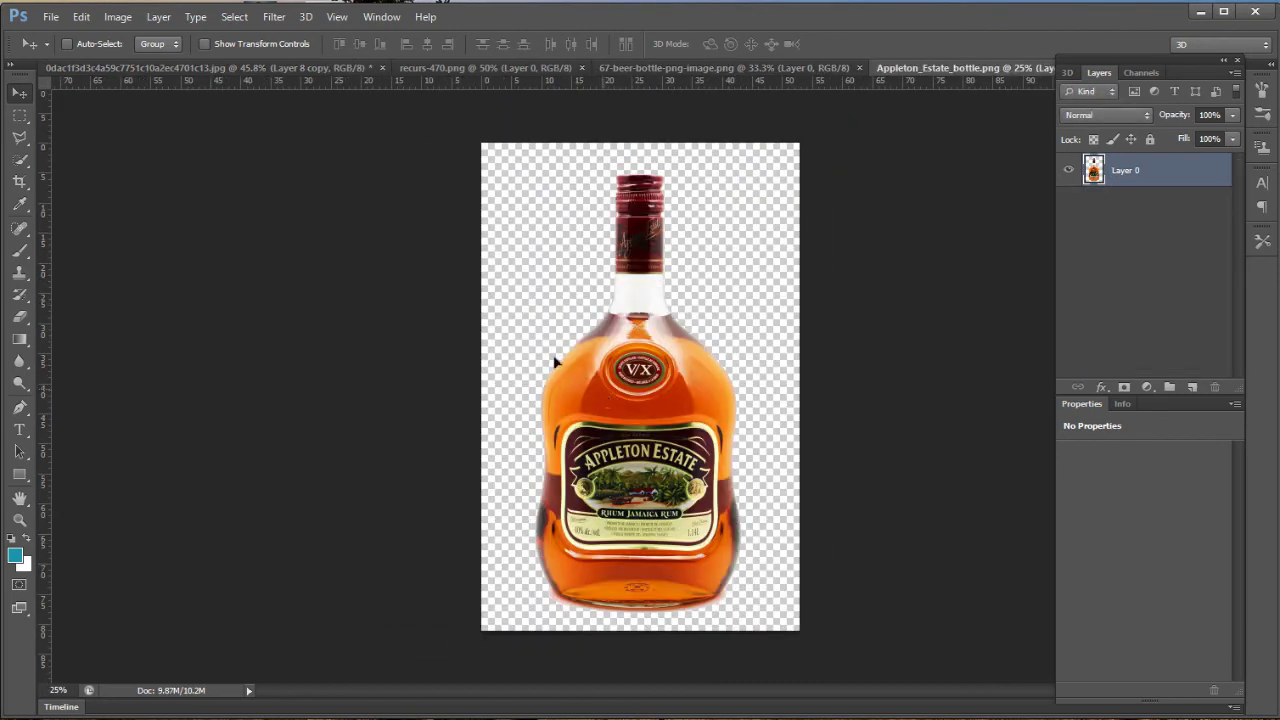
Bring the rum bottle into the composite as Layer 8, shrunk and tilted about -38° at the right waterline.
{"action": "left_click_drag", "start_coordinate": [555, 362], "coordinate": [564, 350]}
{"action": "key", "text": "ctrl+t"}
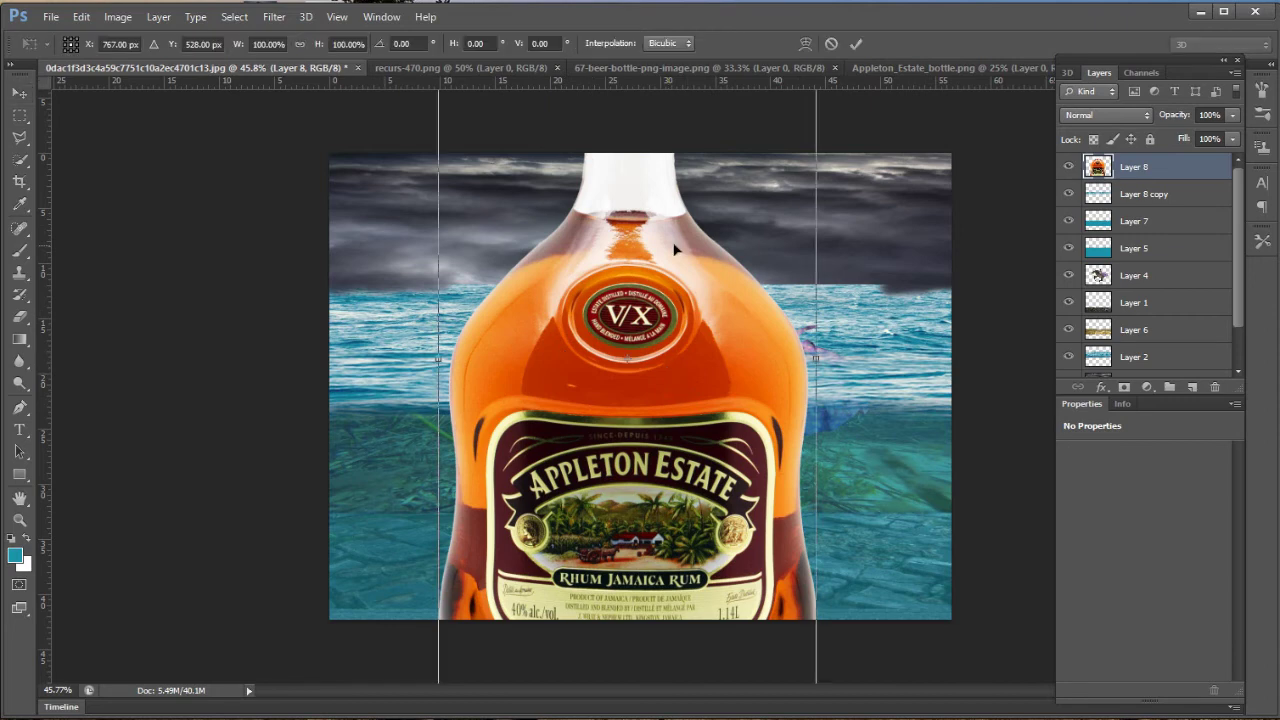
{"action": "left_click_drag", "start_coordinate": [674, 250], "coordinate": [689, 395]}
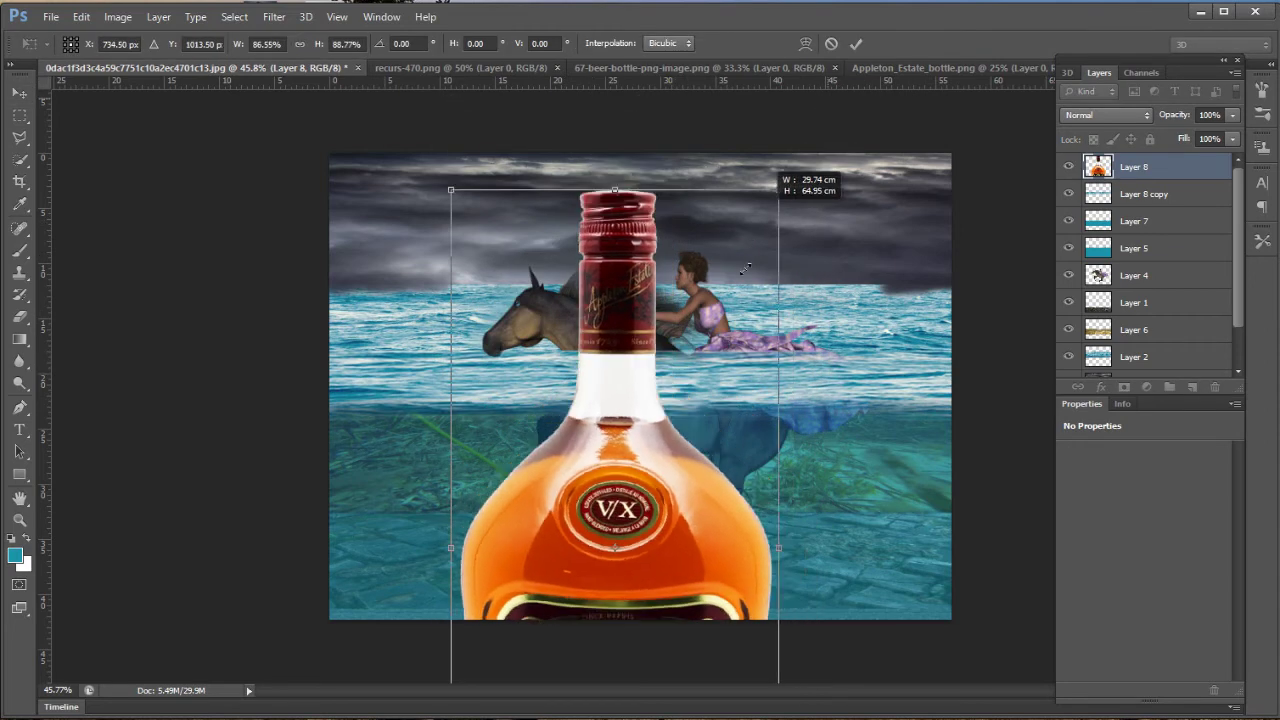
{"action": "mouse_move", "coordinate": [829, 100]}
{"action": "left_mouse_down"}
{"action": "mouse_move", "coordinate": [586, 549]}
{"action": "mouse_move", "coordinate": [516, 281]}
{"action": "mouse_move", "coordinate": [514, 207]}
{"action": "mouse_move", "coordinate": [523, 343]}
{"action": "mouse_move", "coordinate": [461, 501]}
{"action": "mouse_move", "coordinate": [418, 402]}
{"action": "left_mouse_up"}
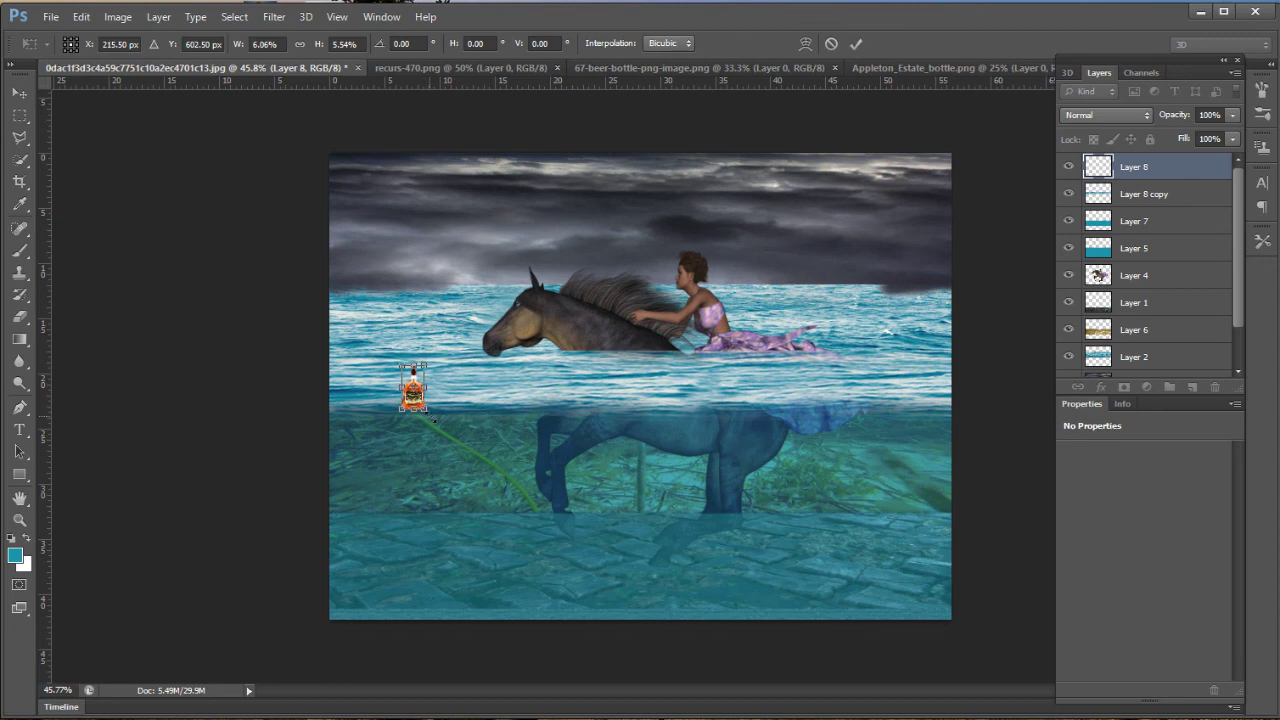
{"action": "mouse_move", "coordinate": [433, 421]}
{"action": "left_mouse_down"}
{"action": "mouse_move", "coordinate": [443, 427]}
{"action": "mouse_move", "coordinate": [422, 432]}
{"action": "mouse_move", "coordinate": [915, 400]}
{"action": "left_mouse_up"}
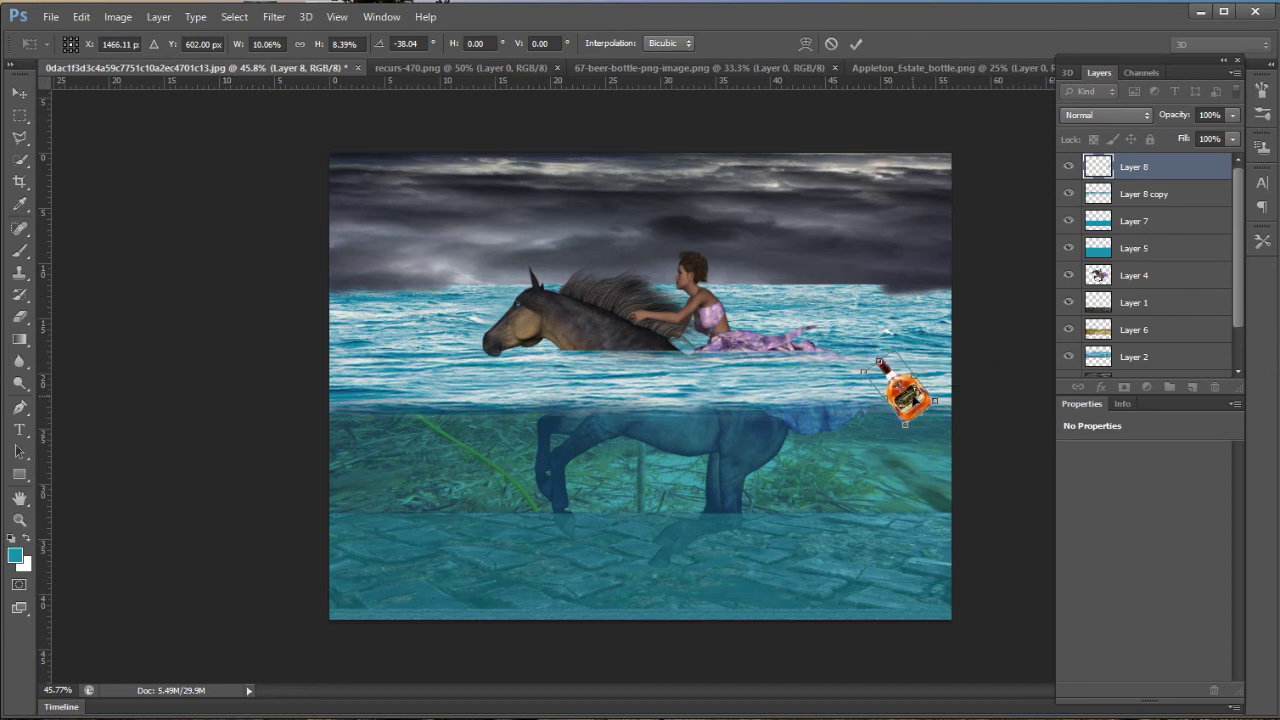
{"action": "key", "text": "Return"}
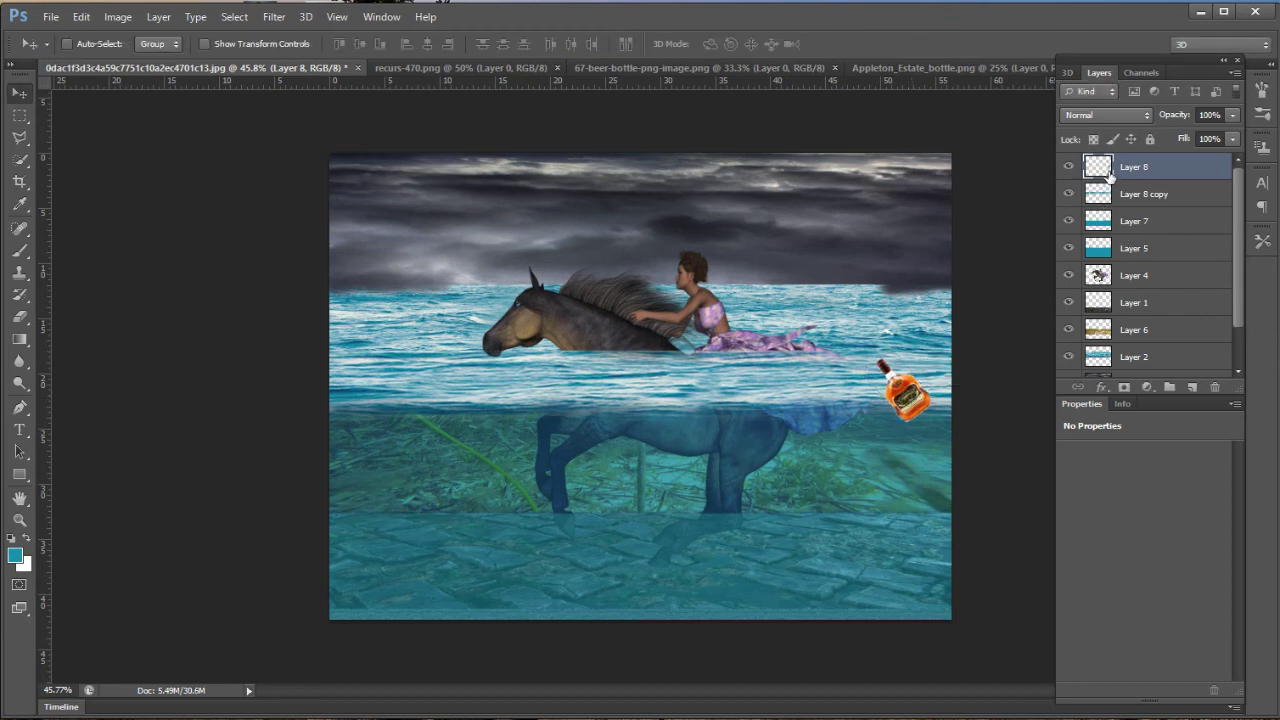
Reorder Layer 5, Layer 8 copy, Layer 7 and Layer 8 so the bottle sits directly under Layer 5.
{"action": "left_click_drag", "start_coordinate": [1103, 253], "coordinate": [1103, 182]}
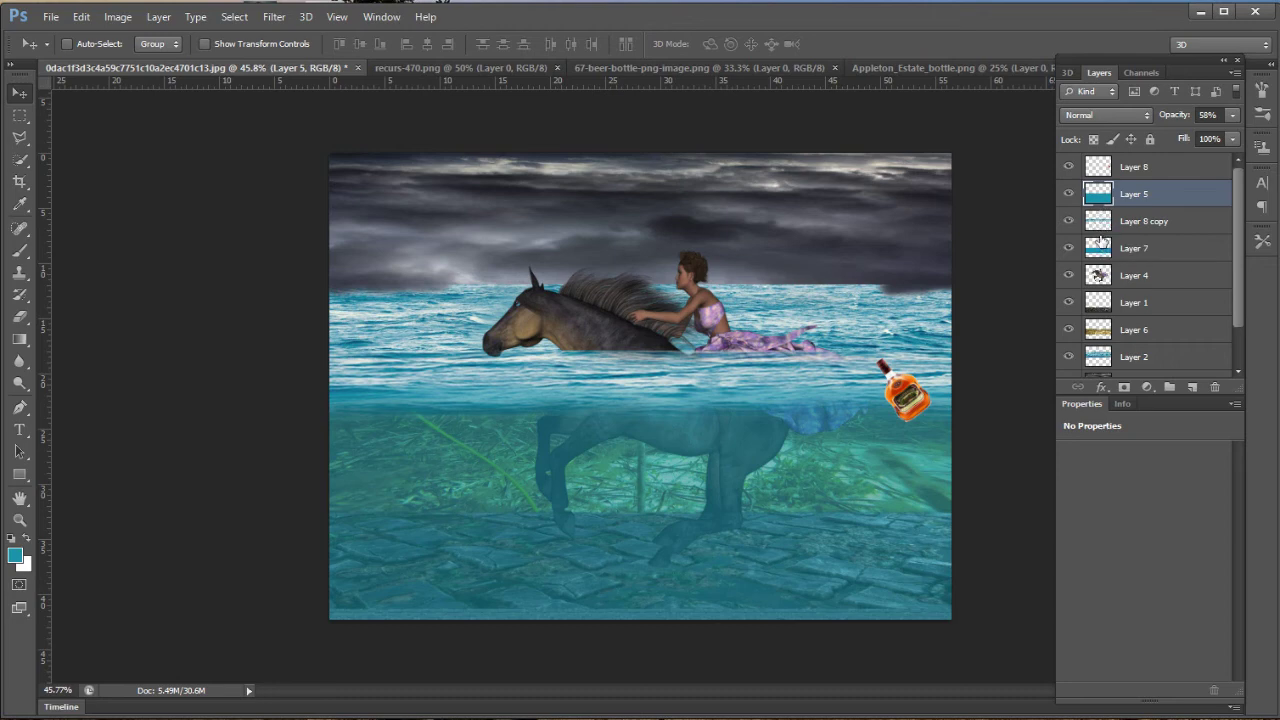
{"action": "left_click_drag", "start_coordinate": [1102, 198], "coordinate": [1104, 162]}
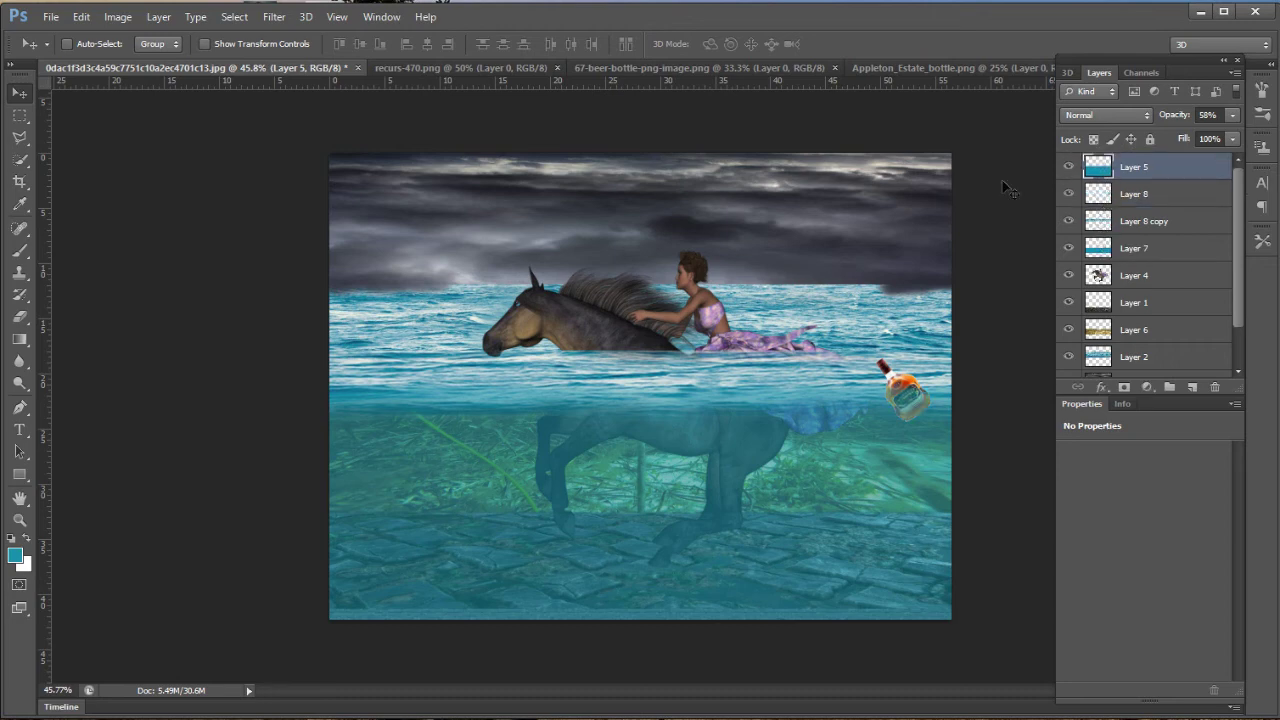
{"action": "left_click_drag", "start_coordinate": [1114, 234], "coordinate": [1104, 188]}
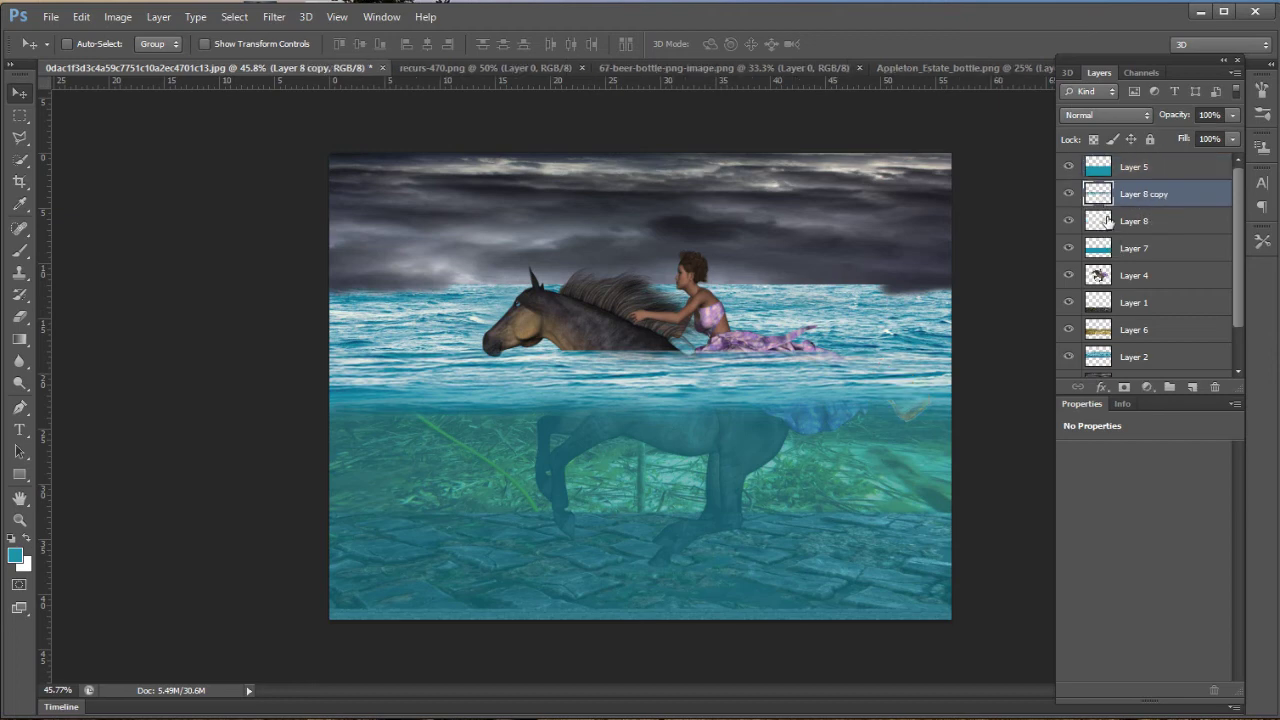
{"action": "left_click_drag", "start_coordinate": [1102, 248], "coordinate": [1104, 222]}
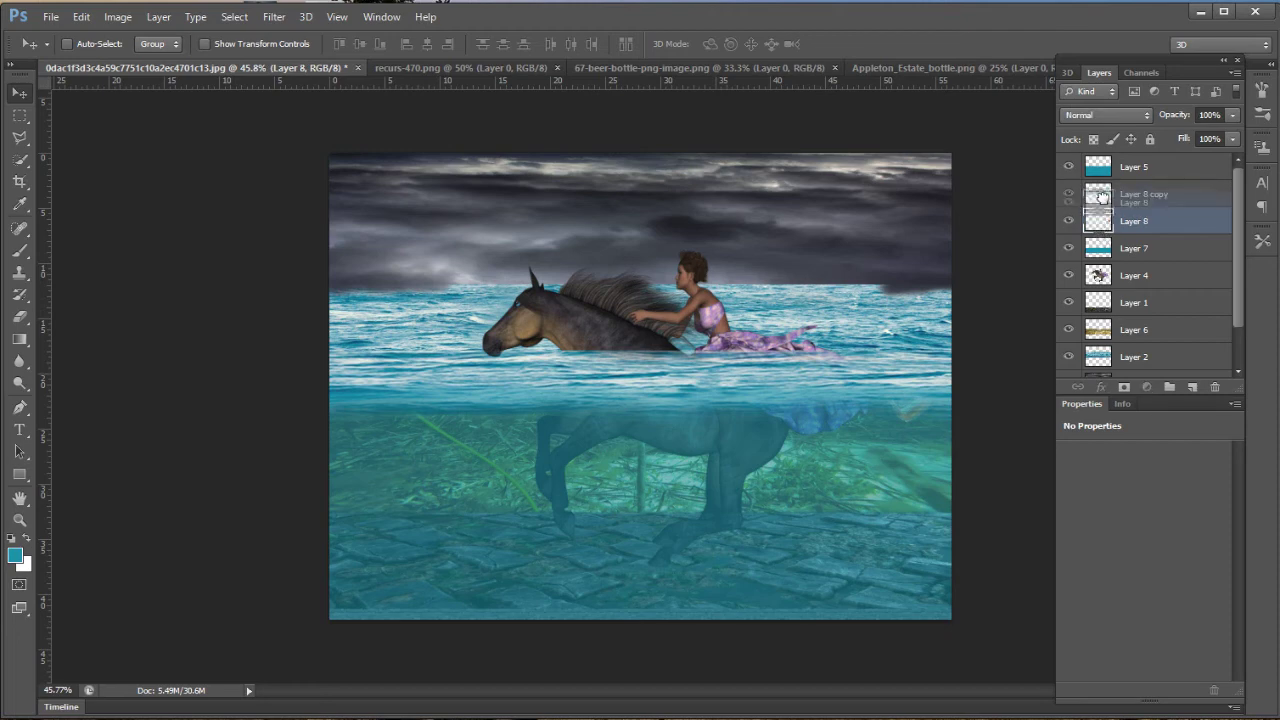
{"action": "left_click_drag", "start_coordinate": [1104, 213], "coordinate": [1118, 182]}
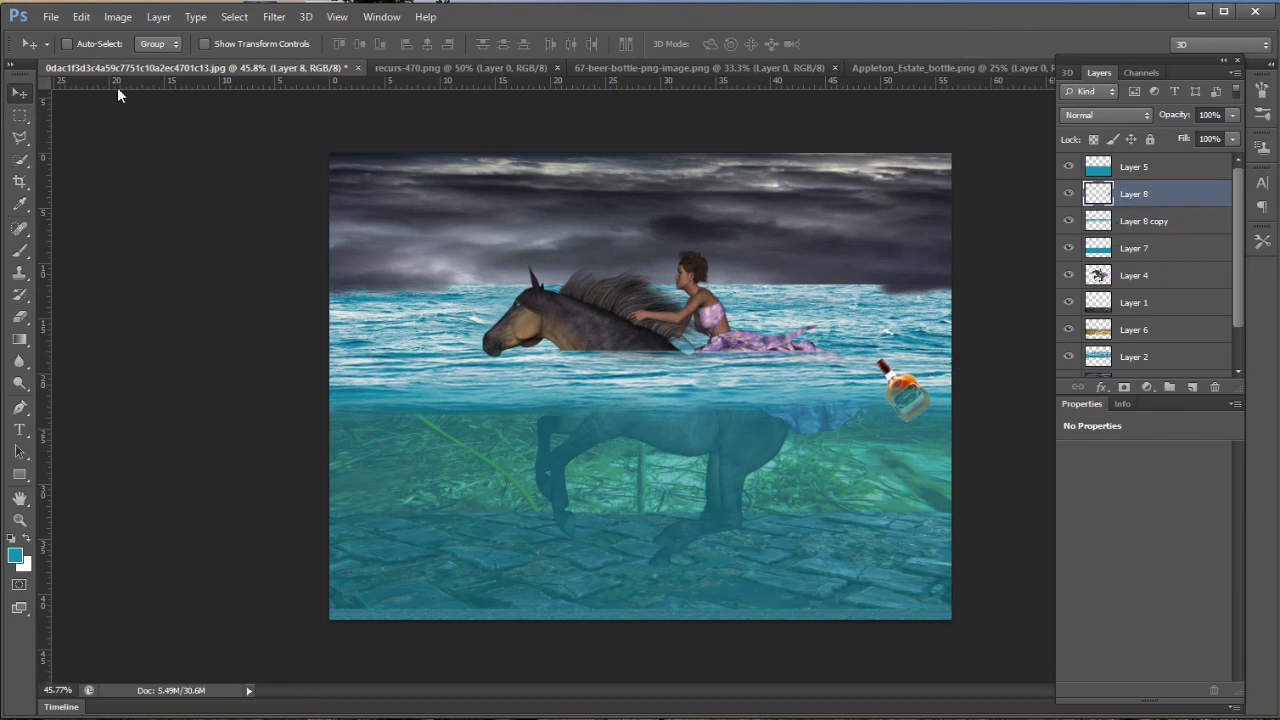
Bring the 67-beer-bottle image into the horse composite as Layer 9.
{"action": "left_click", "coordinate": [50, 17]}
{"action": "left_click", "coordinate": [76, 48]}
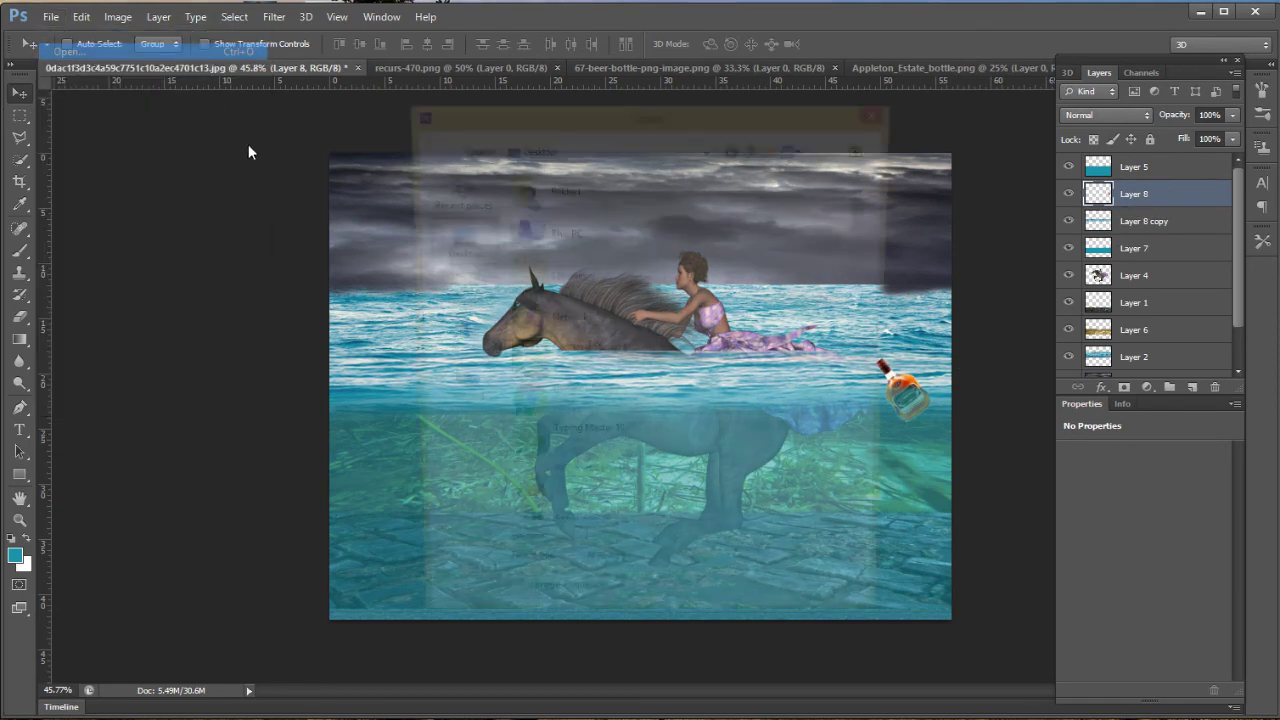
{"action": "left_click", "coordinate": [551, 398]}
{"action": "scroll", "coordinate": [551, 398], "scroll_direction": "down", "scroll_amount": 3}
{"action": "left_click", "coordinate": [844, 583]}
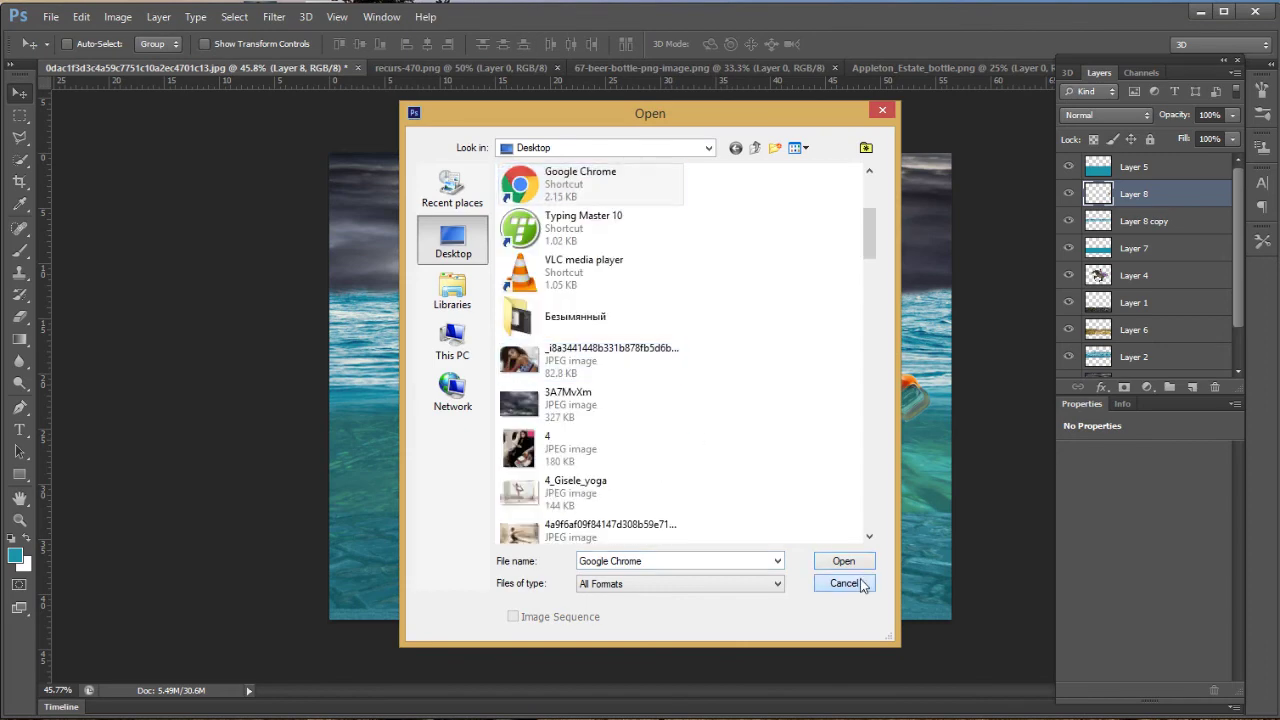
{"action": "left_click", "coordinate": [448, 71]}
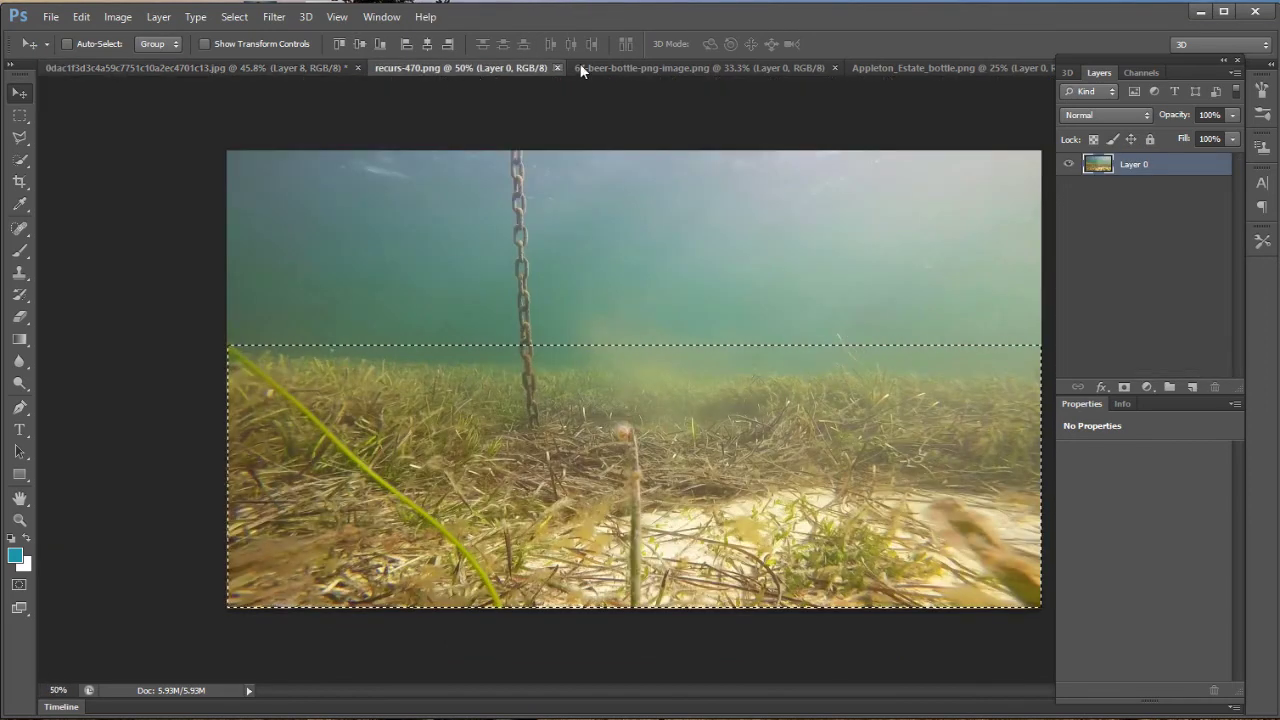
{"action": "left_click", "coordinate": [666, 70]}
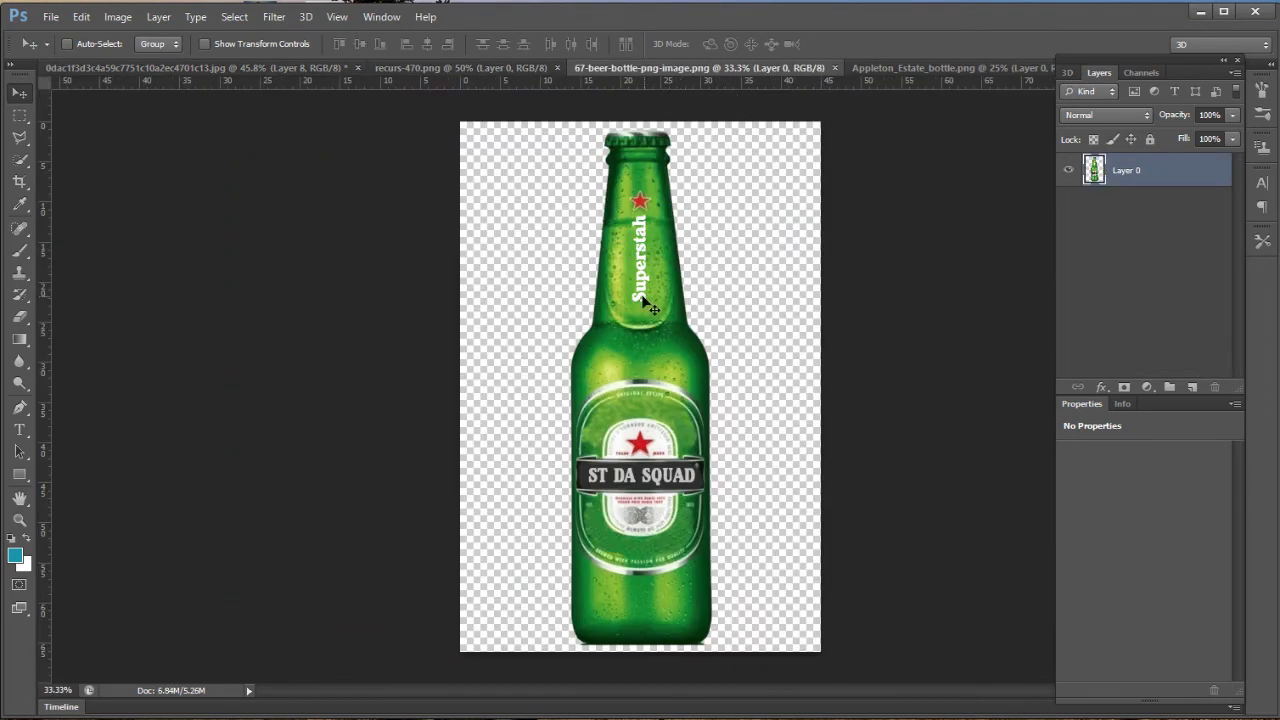
{"action": "mouse_move", "coordinate": [652, 306]}
{"action": "left_mouse_down"}
{"action": "mouse_move", "coordinate": [215, 97]}
{"action": "mouse_move", "coordinate": [670, 322]}
{"action": "left_mouse_up"}
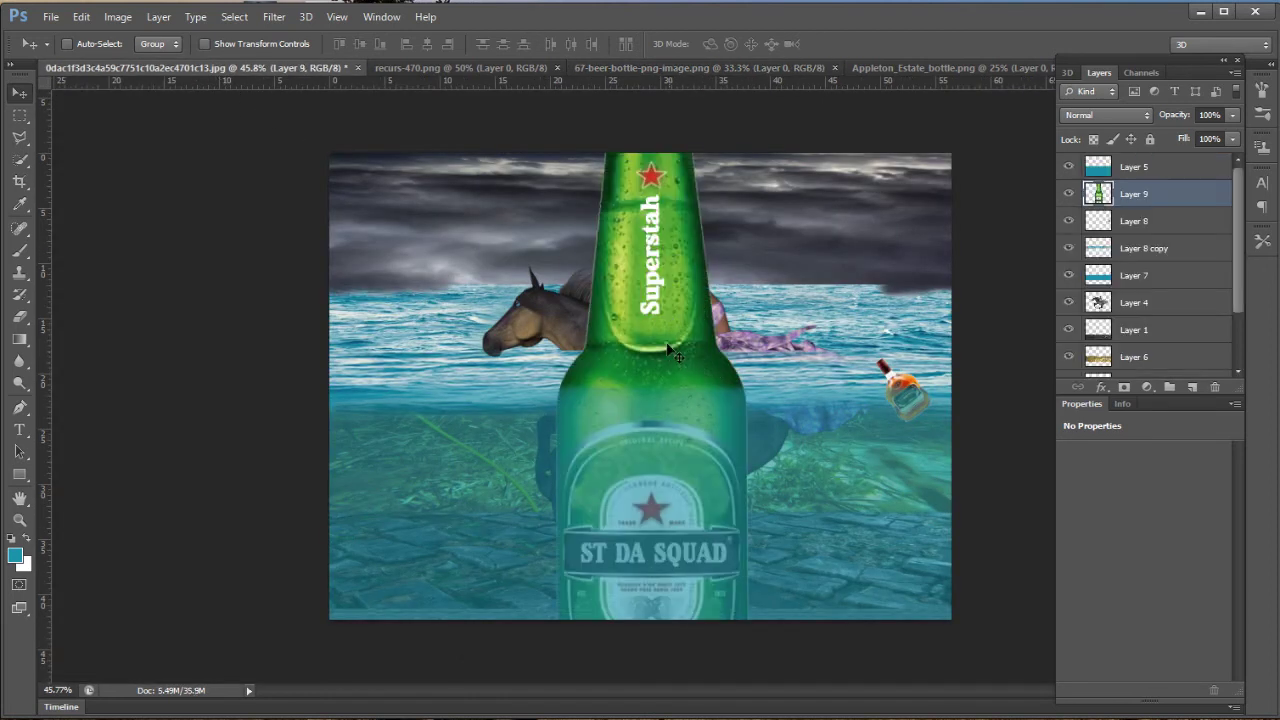
Shrink the beer bottle, tilt it about -28°, and set it at the left waterline.
{"action": "key", "text": "ctrl+t"}
{"action": "mouse_move", "coordinate": [728, 116]}
{"action": "left_mouse_down"}
{"action": "mouse_move", "coordinate": [770, 226]}
{"action": "mouse_move", "coordinate": [412, 260]}
{"action": "left_mouse_up"}
{"action": "mouse_move", "coordinate": [480, 210]}
{"action": "left_mouse_down"}
{"action": "mouse_move", "coordinate": [443, 297]}
{"action": "mouse_move", "coordinate": [424, 424]}
{"action": "left_mouse_up"}
{"action": "left_click_drag", "start_coordinate": [414, 531], "coordinate": [407, 409]}
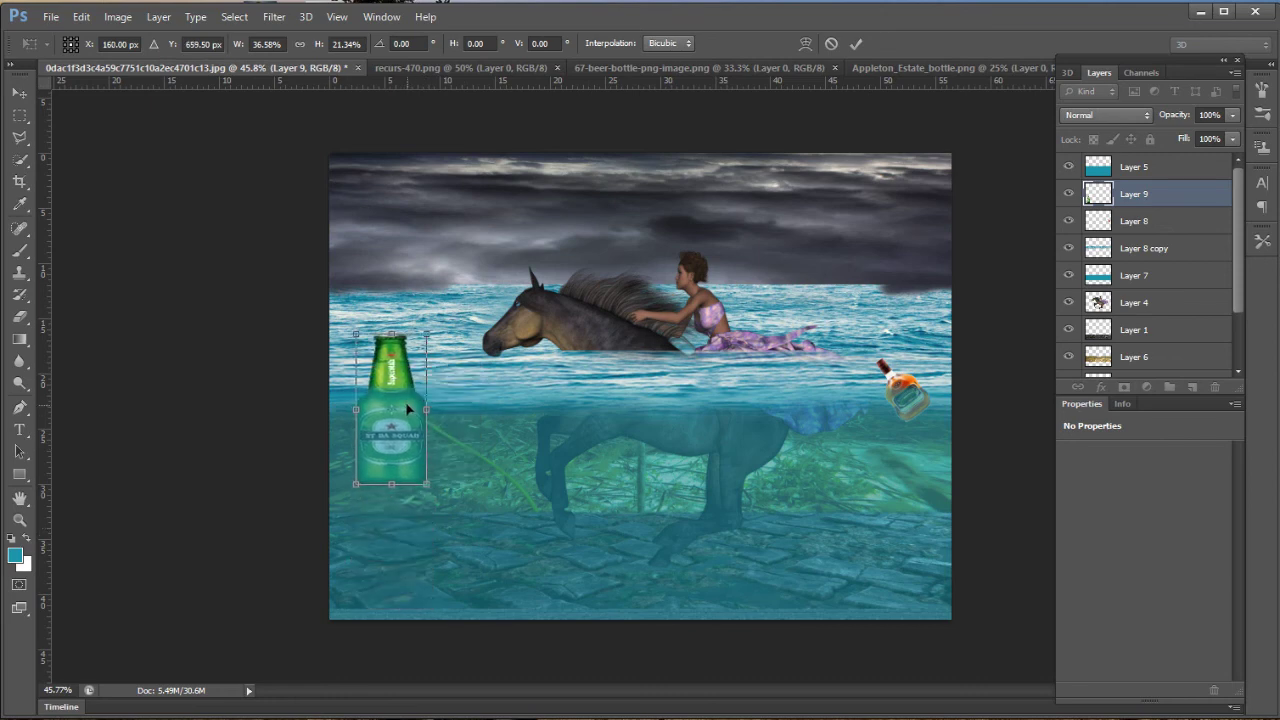
{"action": "left_click_drag", "start_coordinate": [434, 512], "coordinate": [478, 480]}
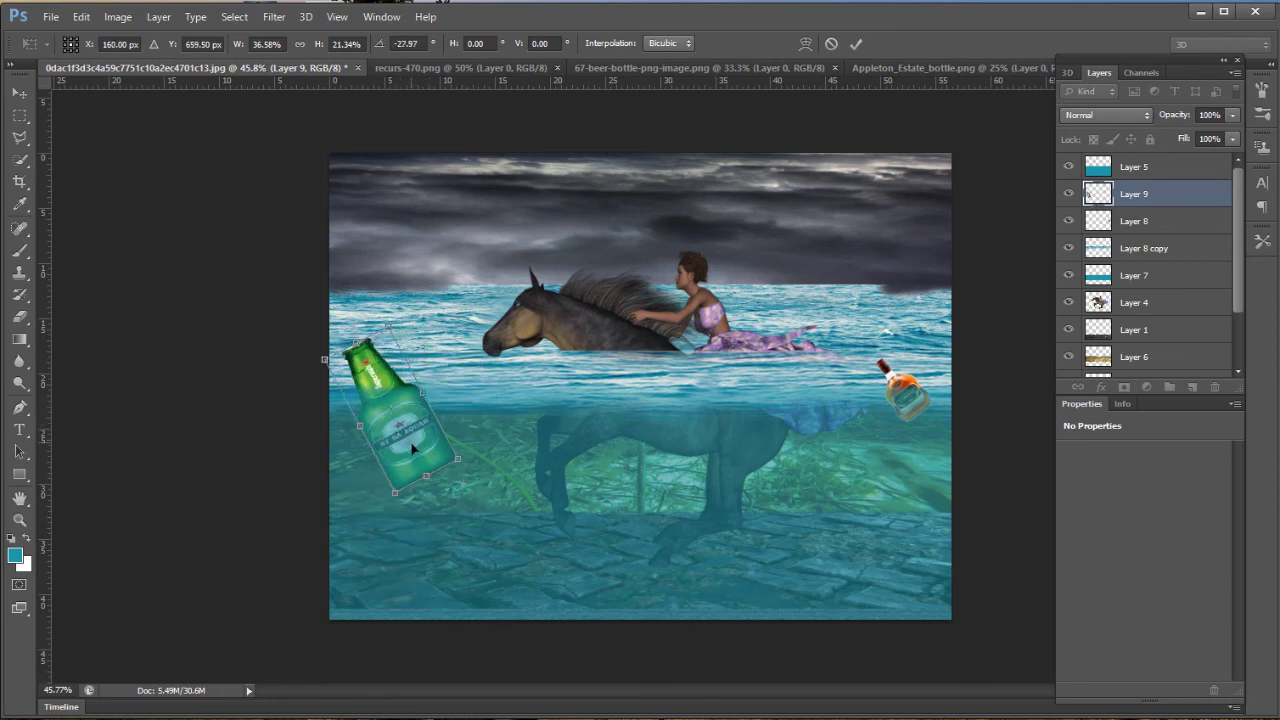
{"action": "mouse_move", "coordinate": [412, 449]}
{"action": "left_mouse_down"}
{"action": "mouse_move", "coordinate": [825, 456]}
{"action": "mouse_move", "coordinate": [438, 418]}
{"action": "left_mouse_up"}
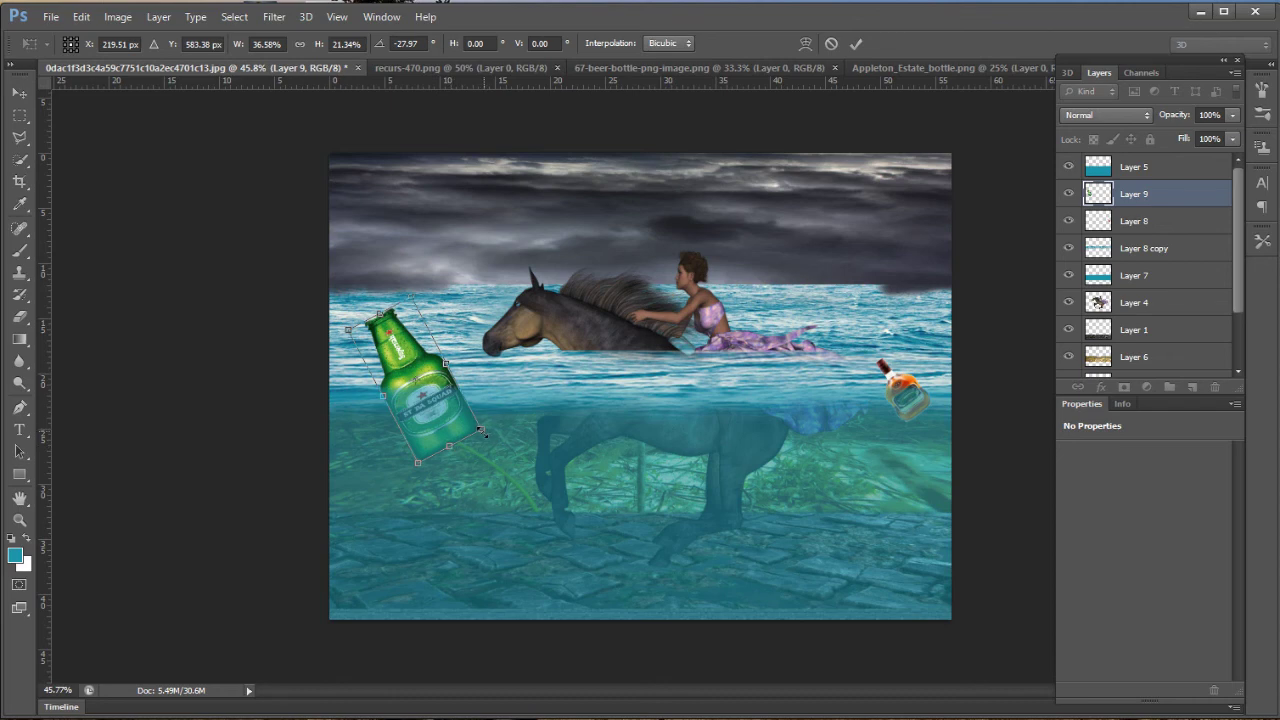
{"action": "left_click_drag", "start_coordinate": [482, 431], "coordinate": [400, 390]}
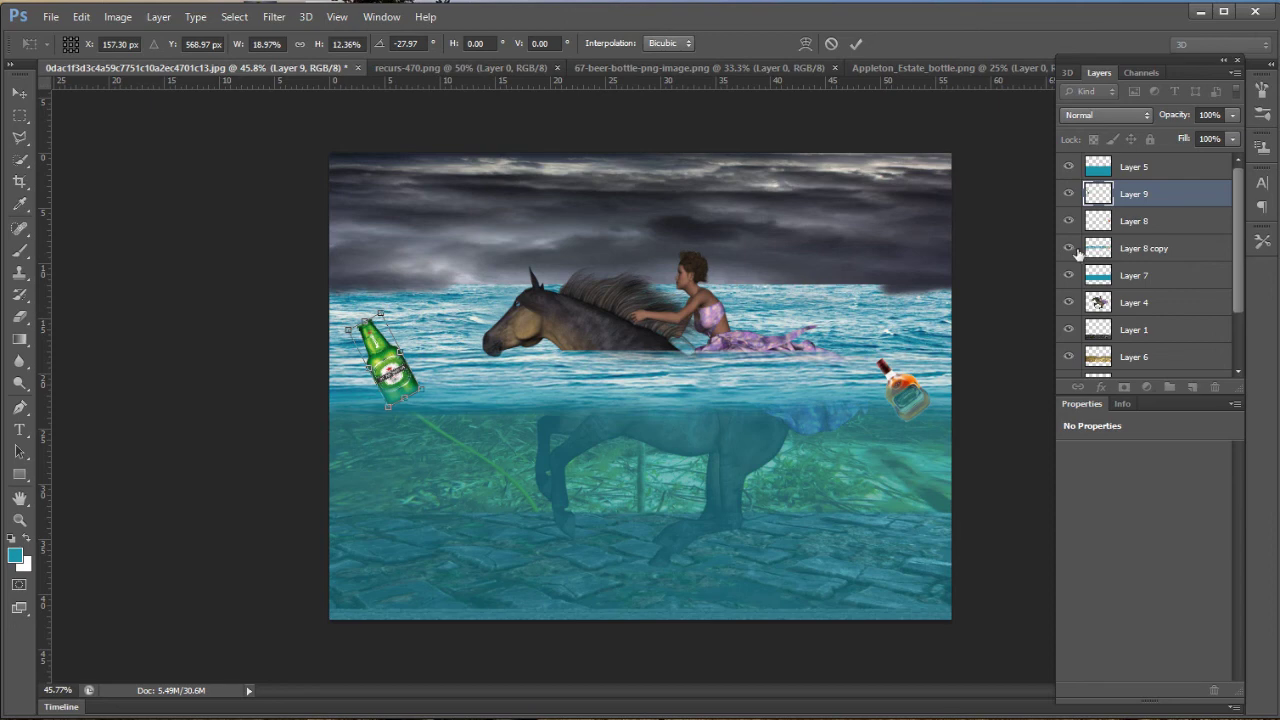
{"action": "key", "text": "Return"}
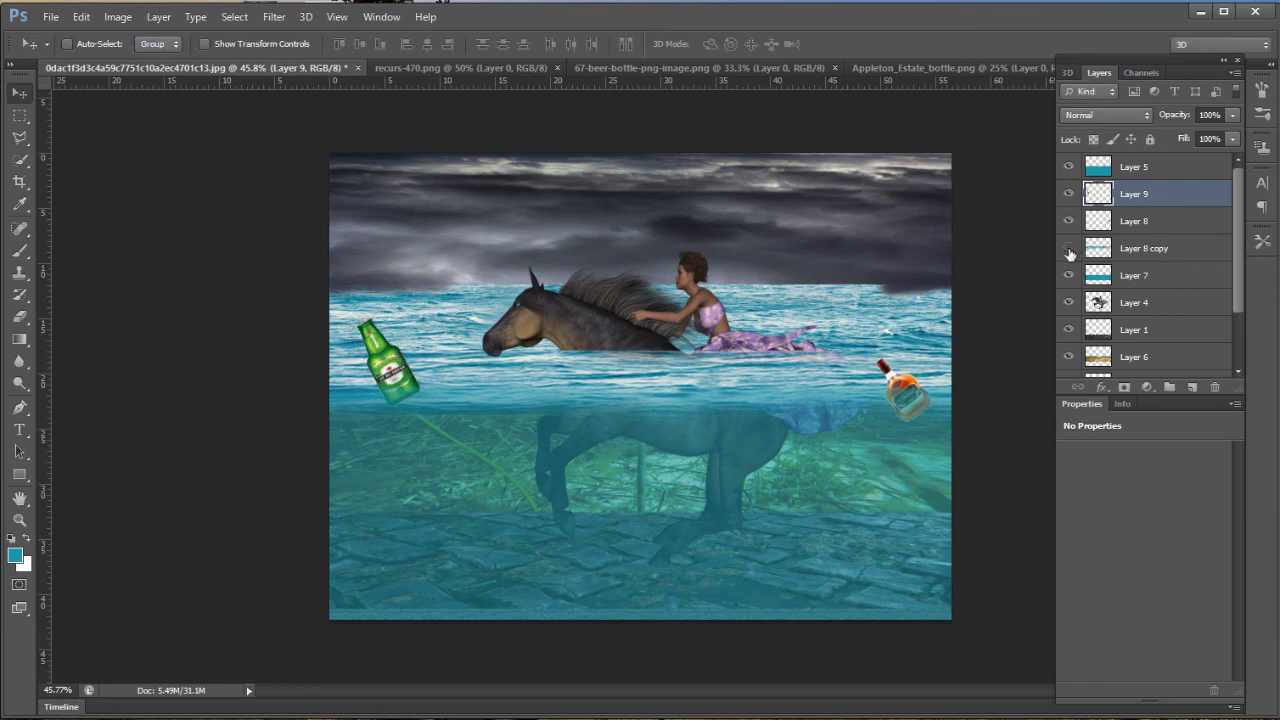
Toggle visibility of Layers 5, 7, 8 and 8 copy to compare their effect.
{"action": "left_click", "coordinate": [1069, 248]}
{"action": "left_click", "coordinate": [1068, 221]}
{"action": "left_click", "coordinate": [1069, 279]}
{"action": "left_click", "coordinate": [1069, 279]}
{"action": "left_click", "coordinate": [1070, 168]}
{"action": "left_click", "coordinate": [1068, 276]}
{"action": "left_click", "coordinate": [1069, 248]}
{"action": "left_click", "coordinate": [1069, 221]}
{"action": "left_click", "coordinate": [1070, 167]}
{"action": "scroll", "coordinate": [1134, 338], "scroll_direction": "down", "scroll_amount": 2}
Erase Layer 2's hard horizon edge with a soft 62% Eraser so the sea fades into the sky.
{"action": "left_click", "coordinate": [1145, 330]}
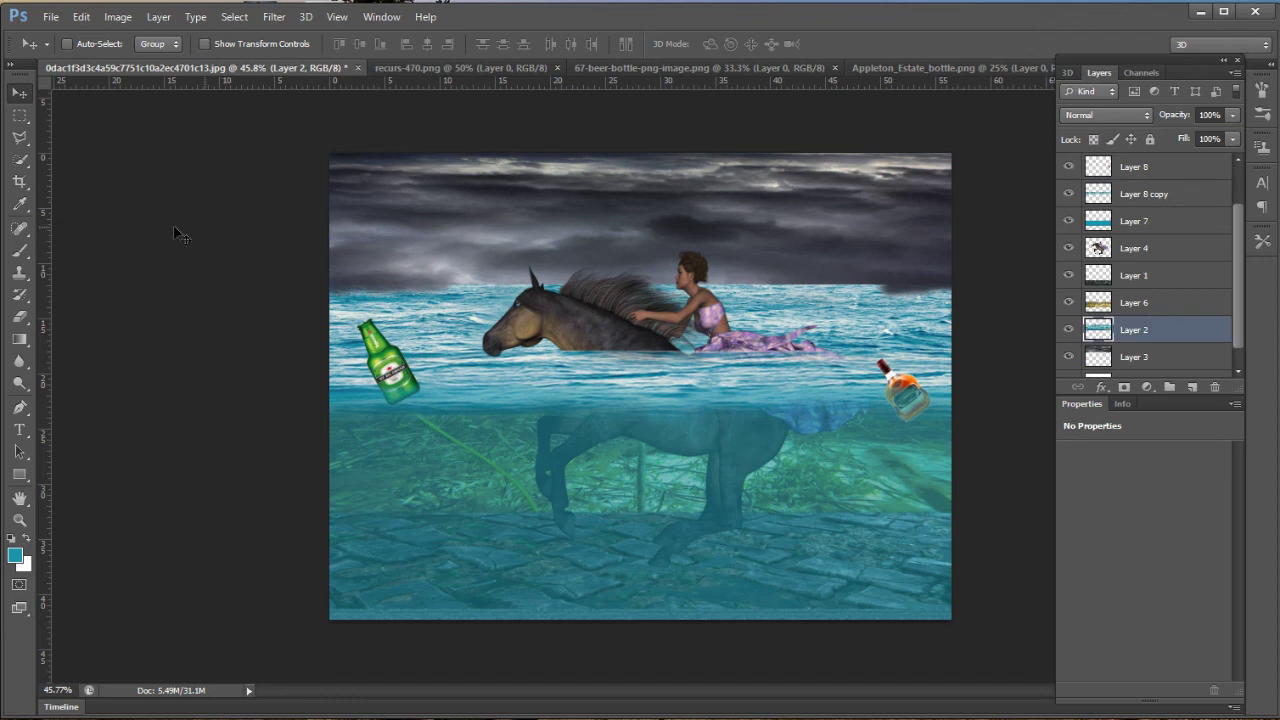
{"action": "left_click", "coordinate": [19, 316]}
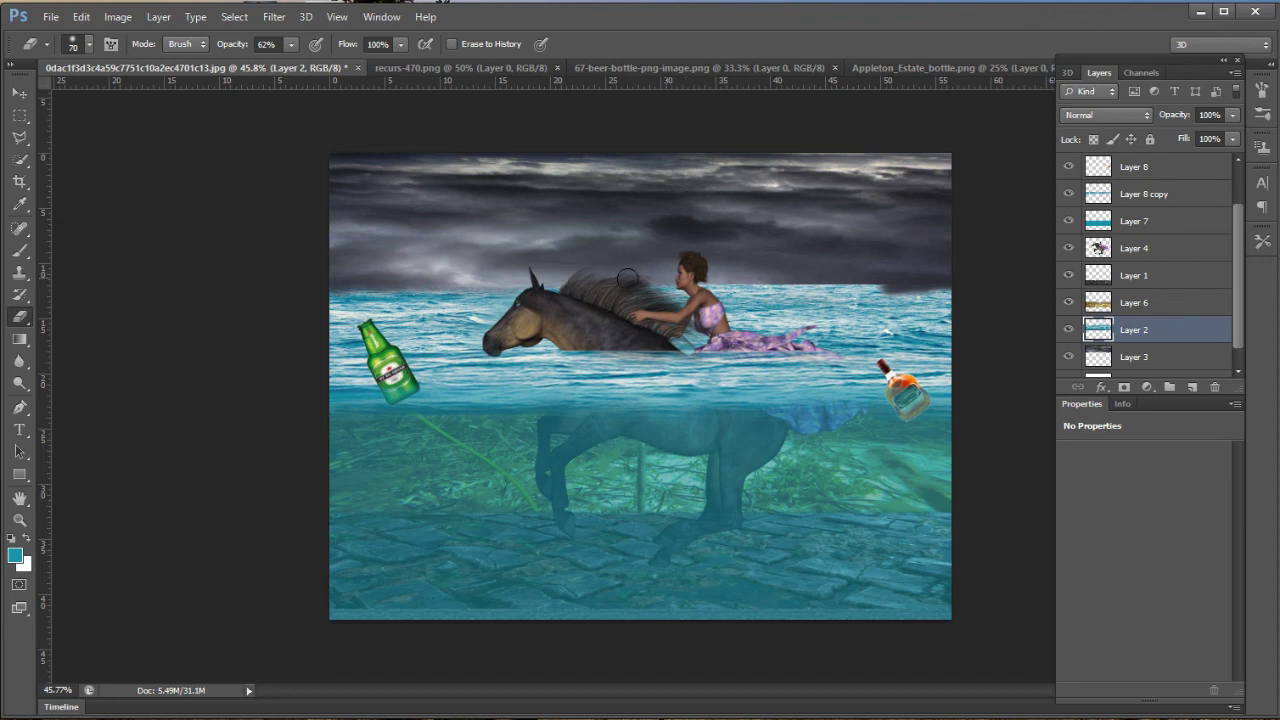
{"action": "left_click_drag", "start_coordinate": [725, 278], "coordinate": [870, 289]}
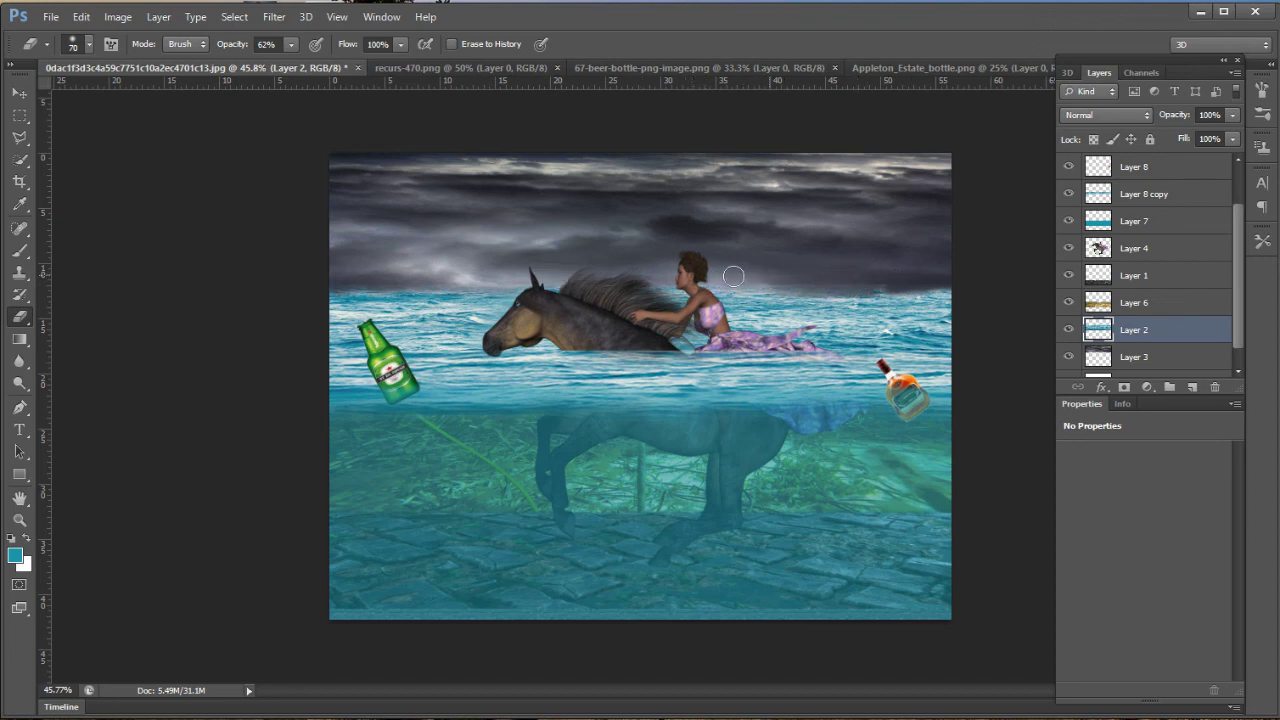
{"action": "left_click_drag", "start_coordinate": [899, 284], "coordinate": [963, 281]}
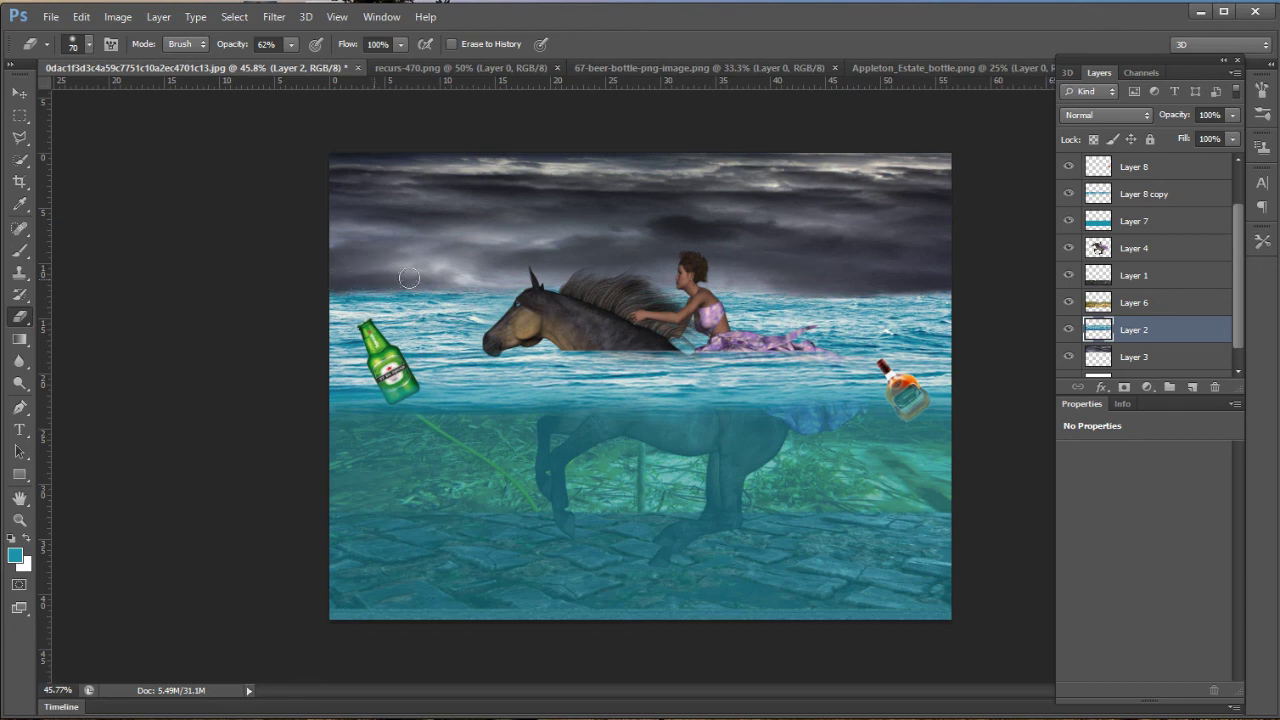
{"action": "left_click", "coordinate": [20, 92]}
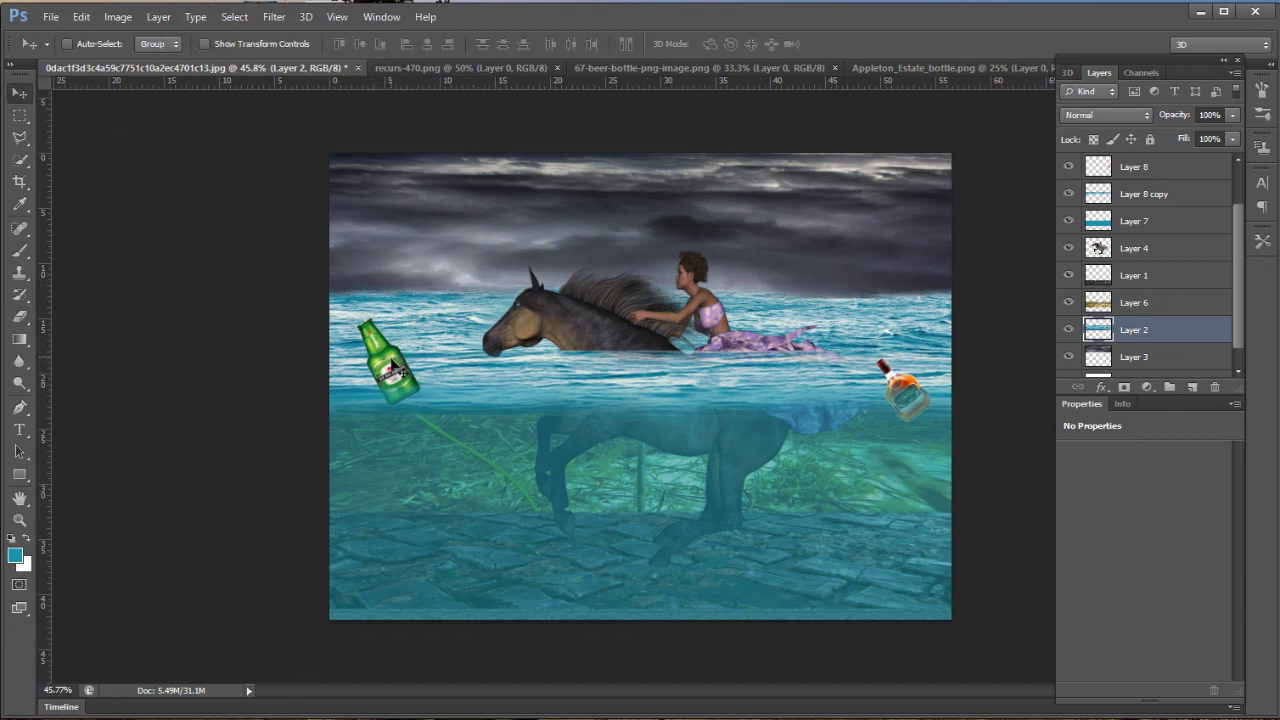
{"action": "left_click", "coordinate": [1143, 170]}
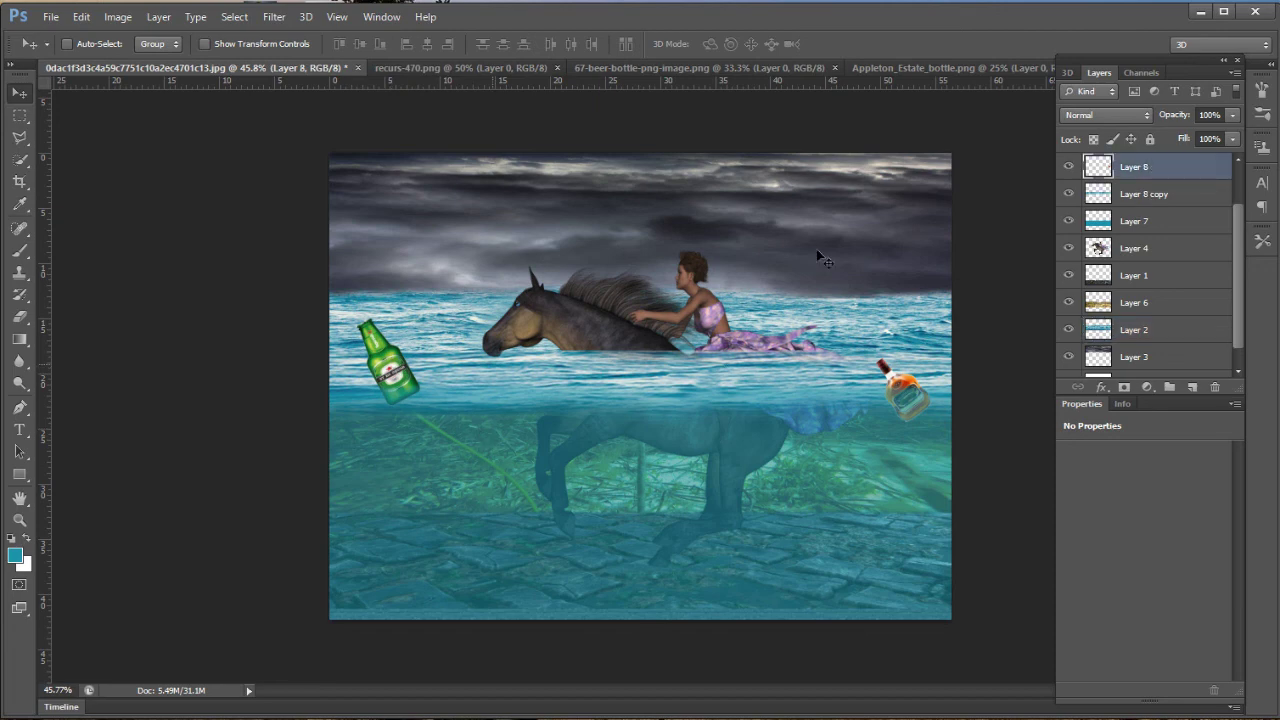
{"action": "left_click", "coordinate": [1141, 195]}
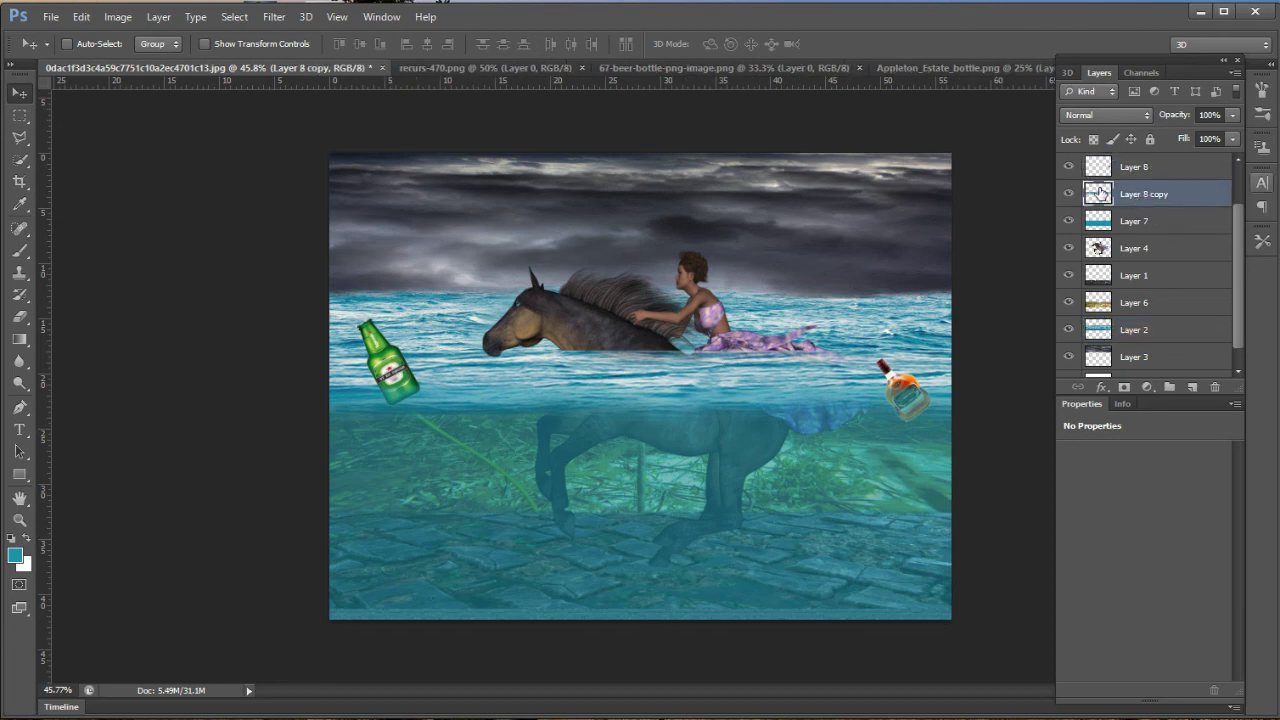
{"action": "left_click", "coordinate": [1069, 167]}
{"action": "left_click", "coordinate": [1069, 194]}
{"action": "left_click", "coordinate": [1069, 166]}
{"action": "left_click", "coordinate": [1068, 221]}
{"action": "left_click", "coordinate": [1068, 221]}
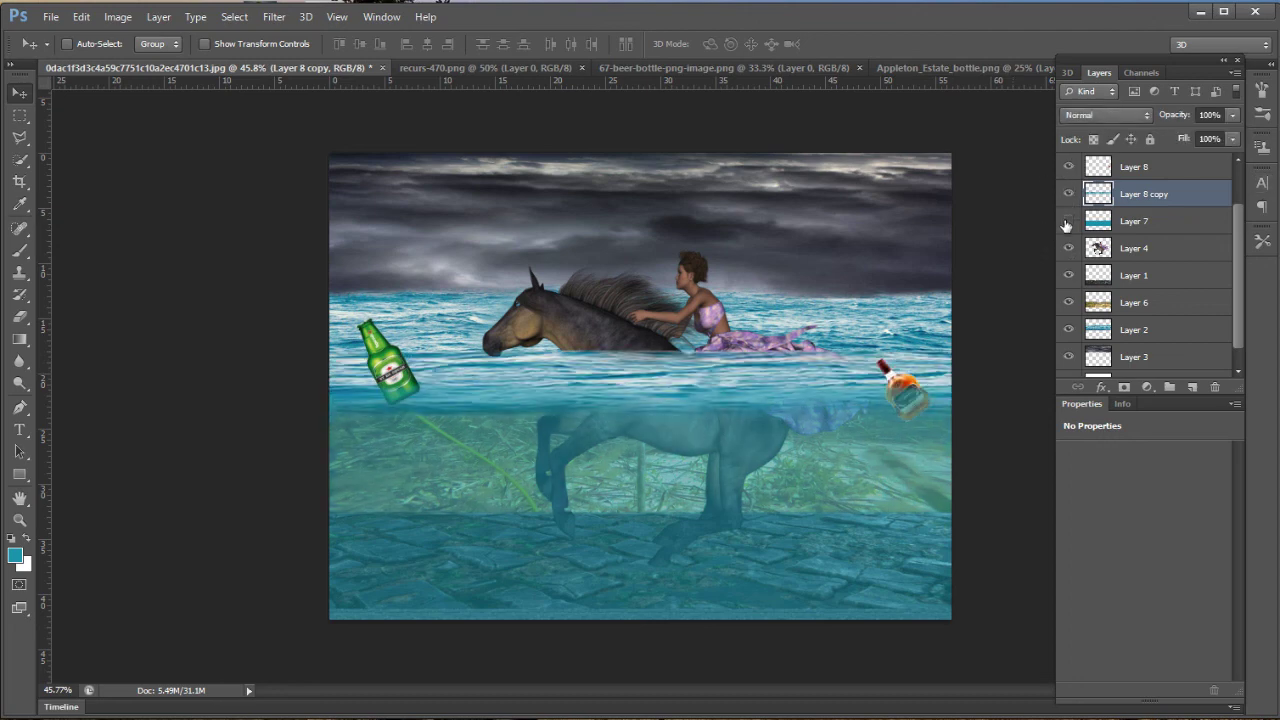
{"action": "left_click", "coordinate": [1068, 221]}
{"action": "left_click", "coordinate": [1069, 248]}
{"action": "left_click", "coordinate": [1069, 275]}
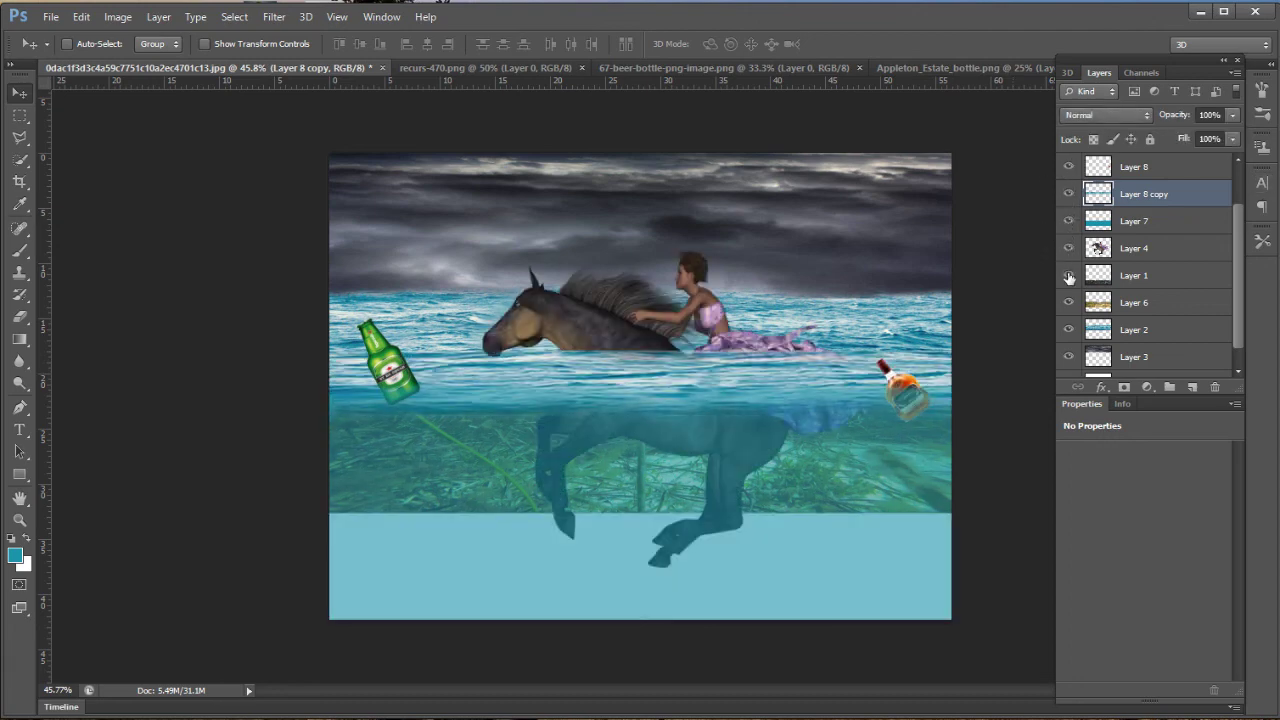
{"action": "left_click", "coordinate": [1068, 302]}
{"action": "left_click", "coordinate": [1068, 302]}
{"action": "scroll", "coordinate": [1131, 312], "scroll_direction": "down", "scroll_amount": 1}
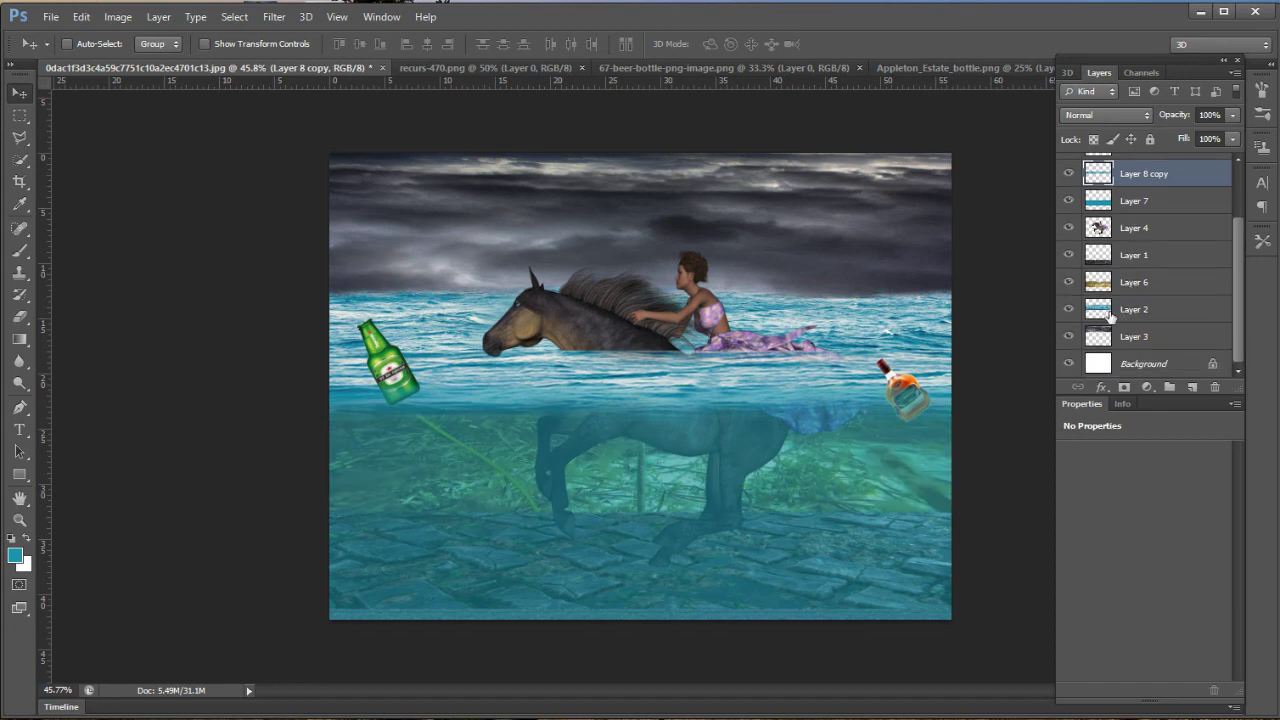
{"action": "left_click", "coordinate": [1068, 254]}
{"action": "left_click", "coordinate": [1068, 254]}
{"action": "left_click", "coordinate": [1068, 282]}
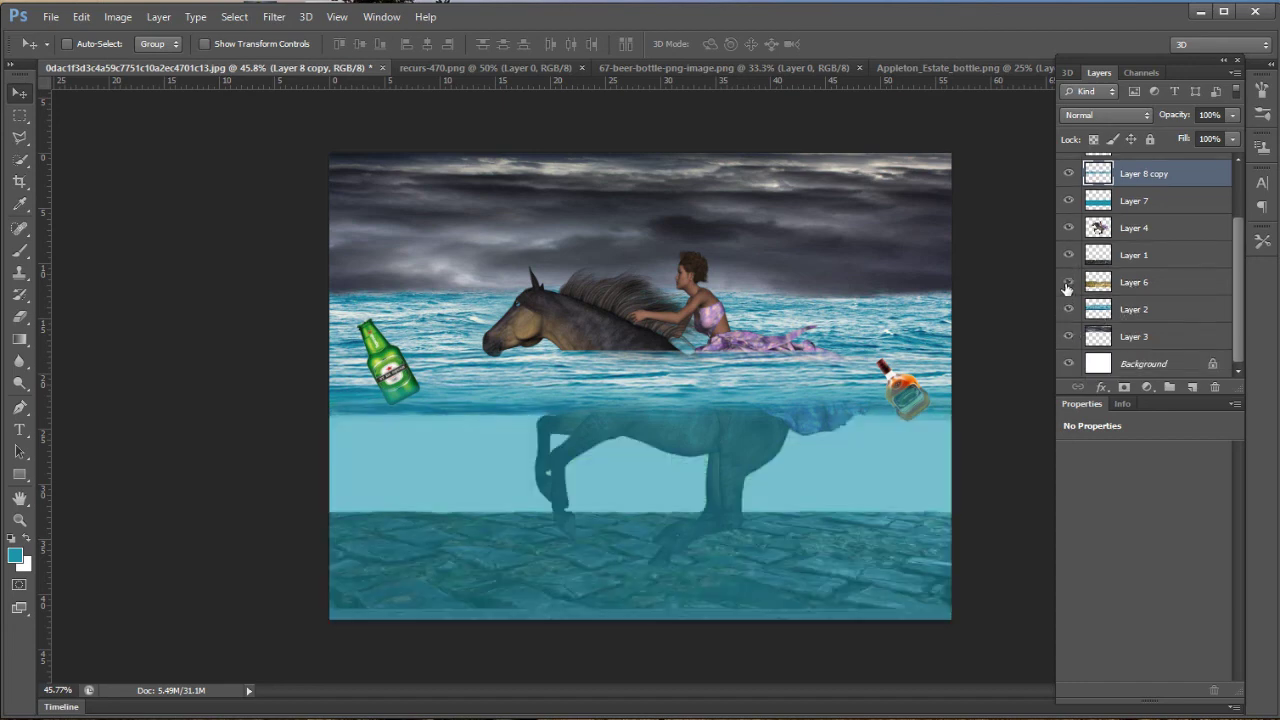
{"action": "left_click", "coordinate": [1068, 336]}
{"action": "left_click", "coordinate": [1068, 336]}
{"action": "left_click", "coordinate": [1068, 338]}
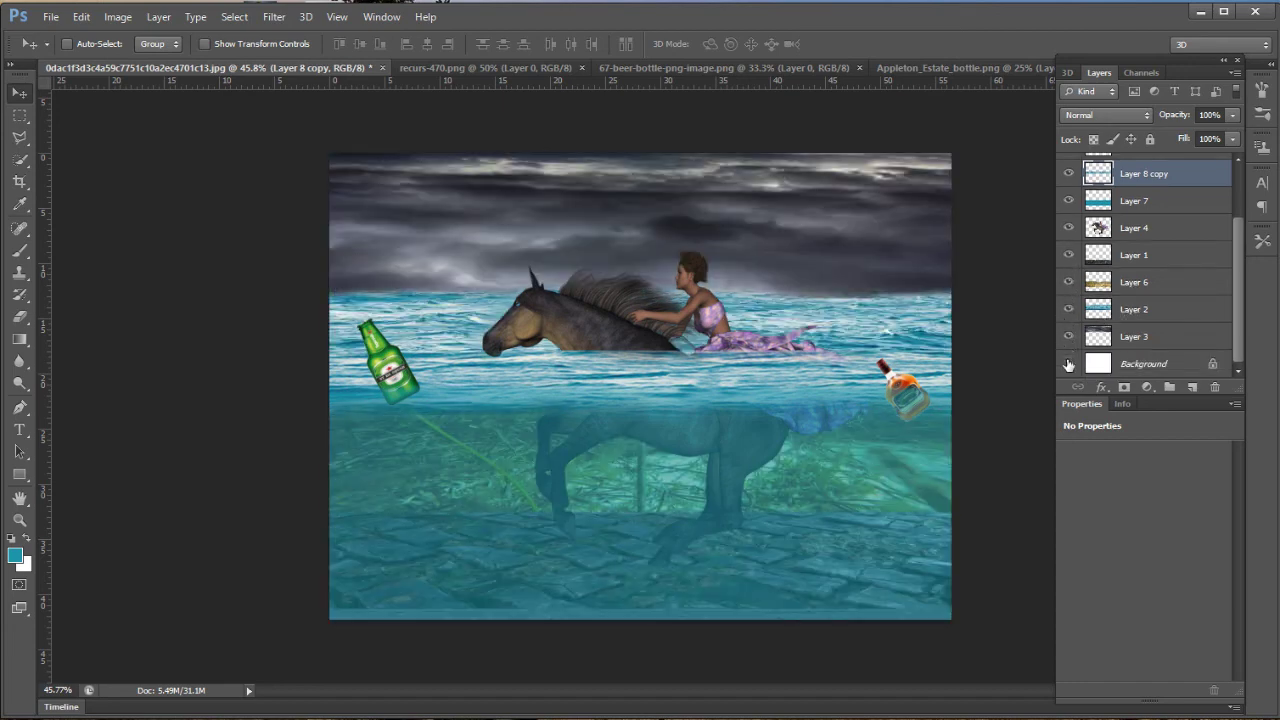
{"action": "scroll", "coordinate": [1130, 322], "scroll_direction": "up", "scroll_amount": 3}
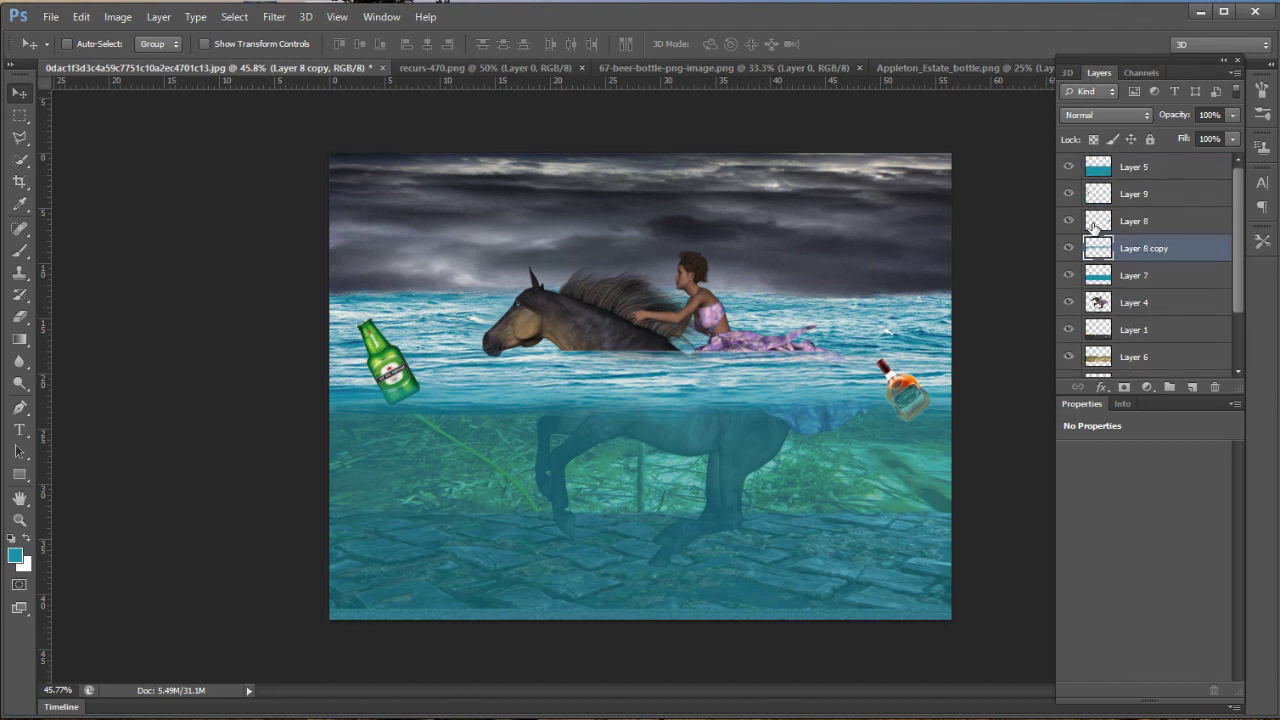
Stack Layer 8 above Layer 9 with Layer 5 on top, and nudge the rum bottle down-right.
{"action": "left_click_drag", "start_coordinate": [1104, 221], "coordinate": [1127, 172]}
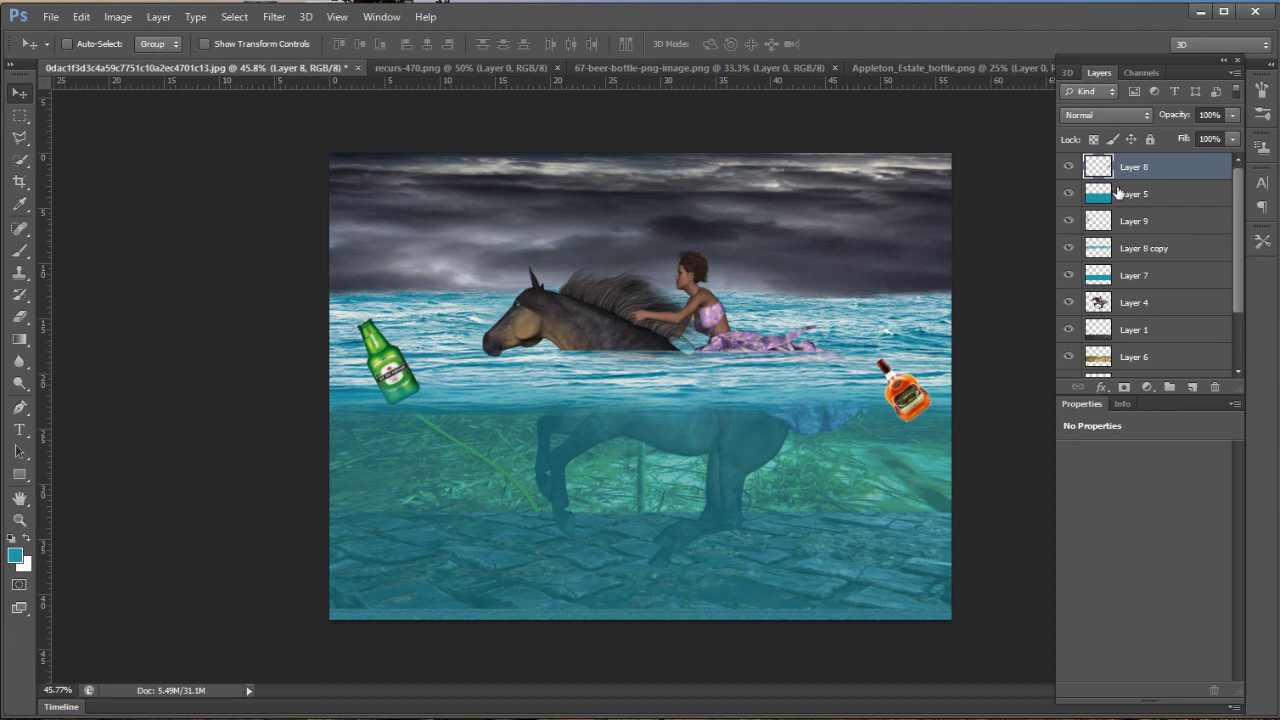
{"action": "left_click_drag", "start_coordinate": [1088, 222], "coordinate": [1104, 177]}
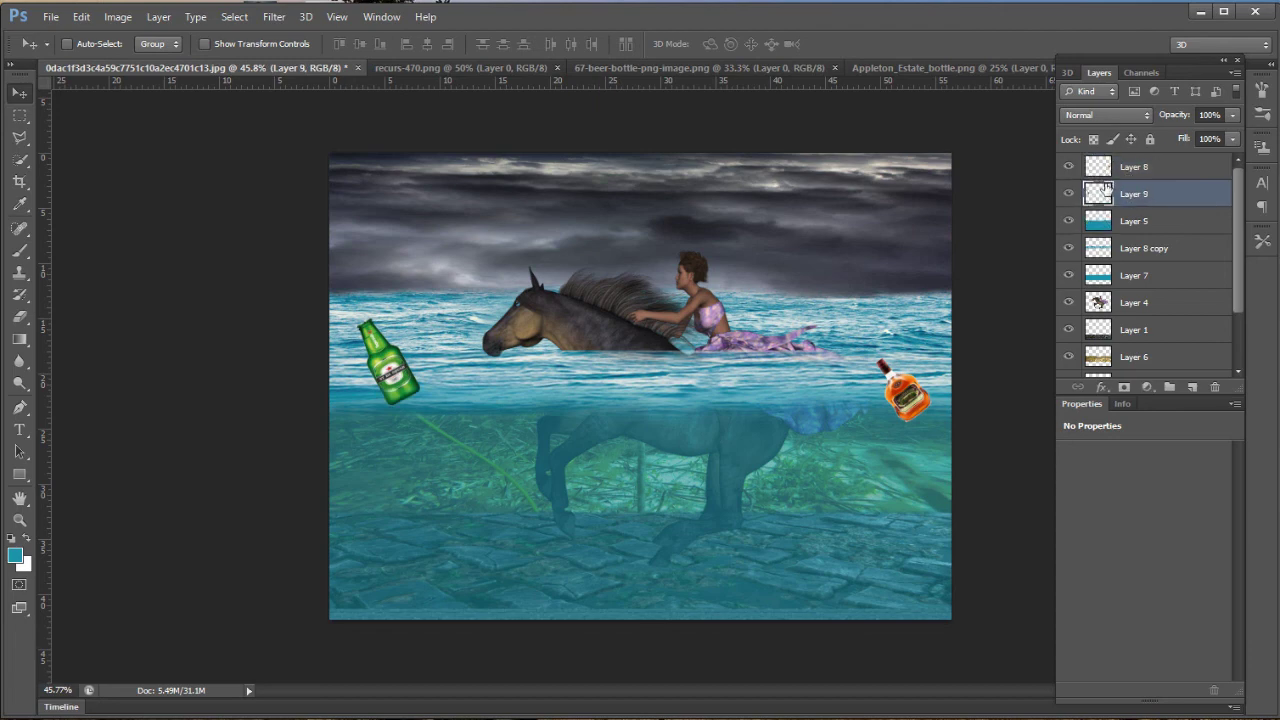
{"action": "left_click_drag", "start_coordinate": [1100, 222], "coordinate": [1106, 168]}
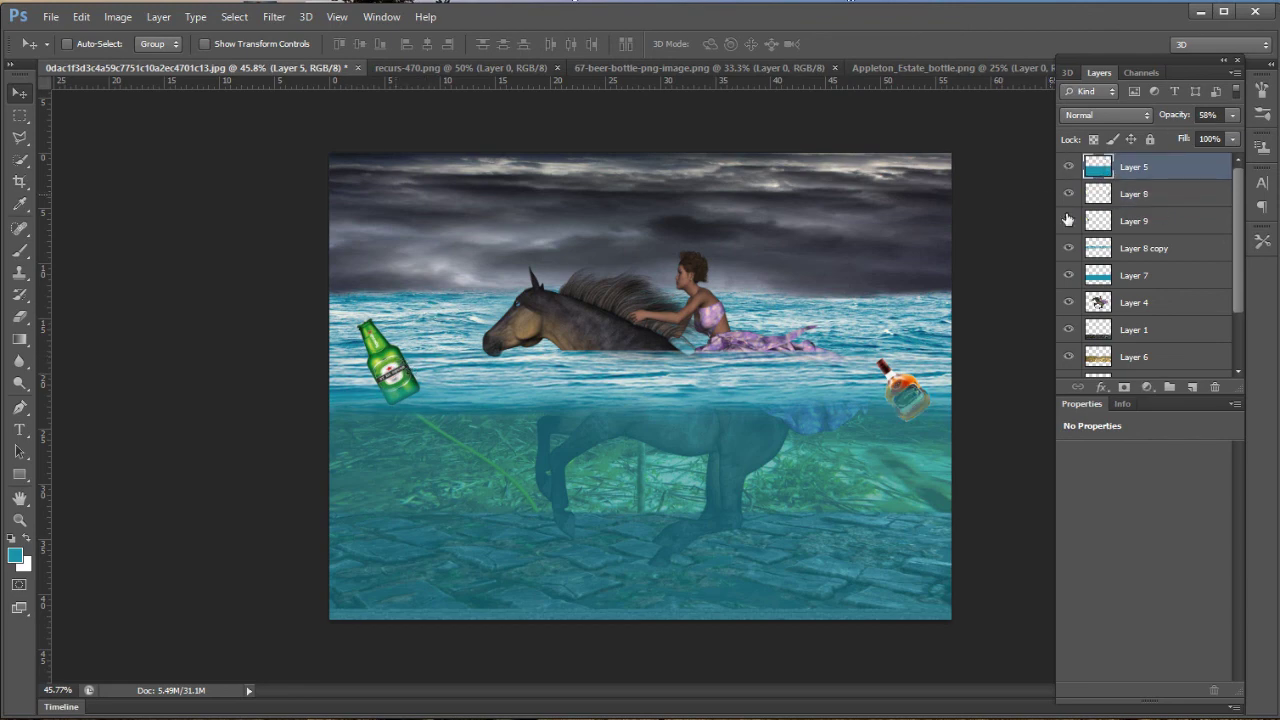
{"action": "left_click", "coordinate": [1120, 196]}
{"action": "left_click_drag", "start_coordinate": [379, 350], "coordinate": [396, 397]}
{"action": "left_click", "coordinate": [1145, 222]}
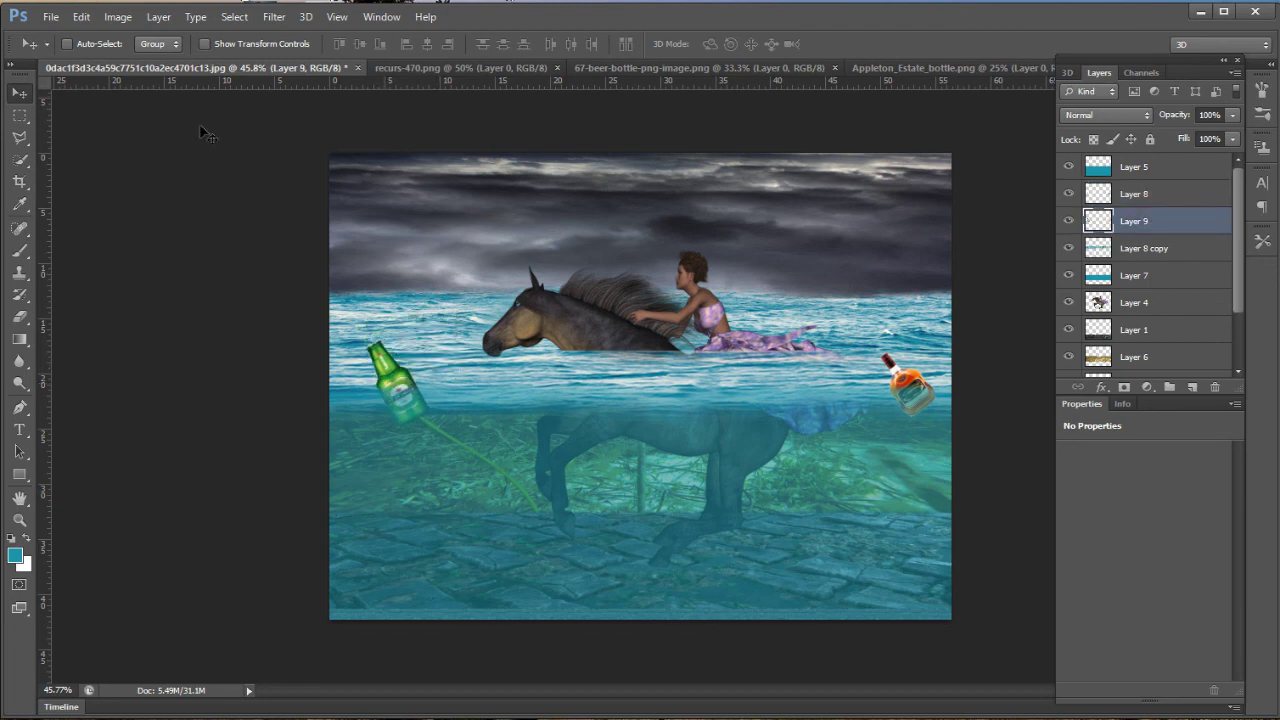
Browse the Desktop in the Open dialog and select crocodile_PNG13179.
{"action": "left_click", "coordinate": [50, 17]}
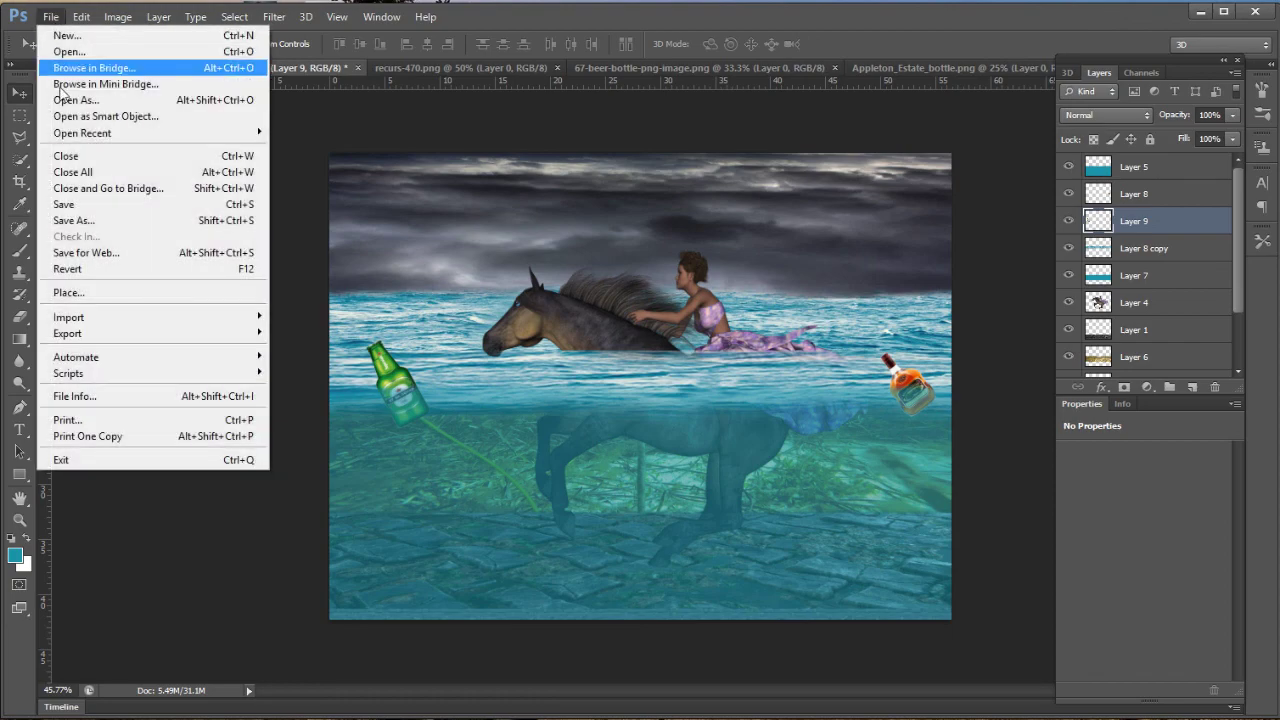
{"action": "left_click", "coordinate": [60, 49]}
{"action": "left_click", "coordinate": [567, 400]}
{"action": "scroll", "coordinate": [567, 398], "scroll_direction": "down", "scroll_amount": 5}
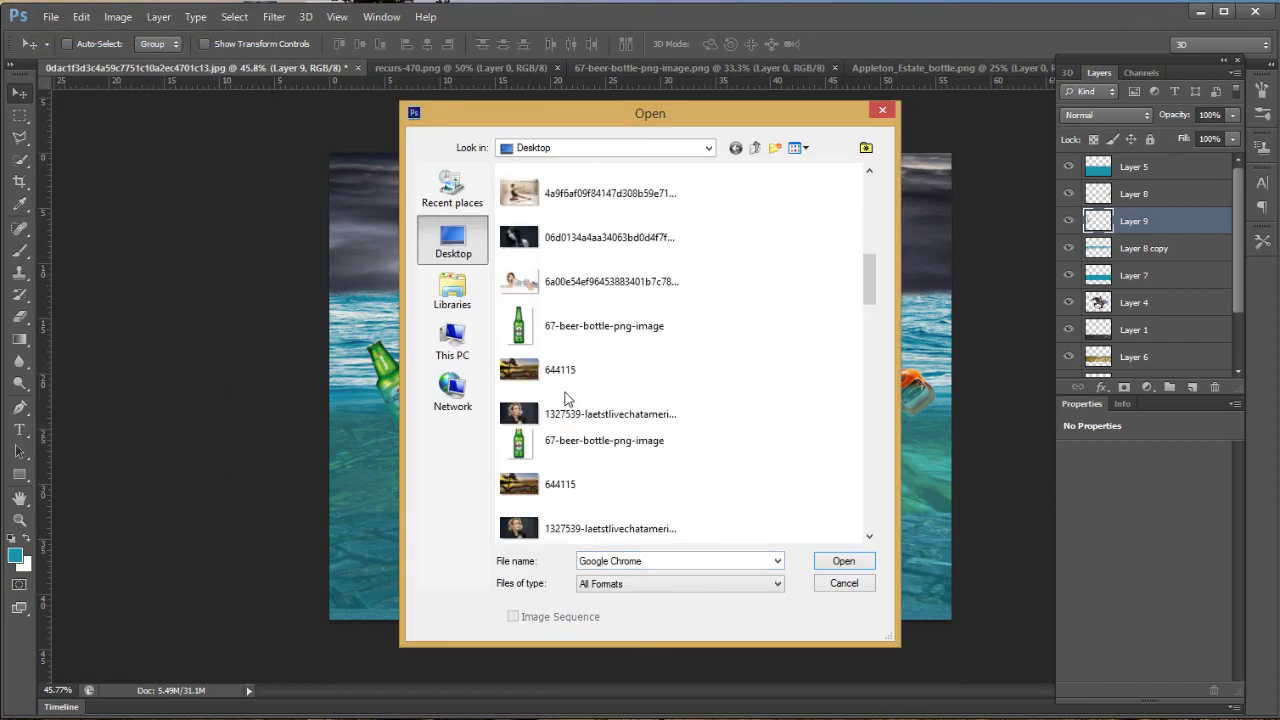
{"action": "scroll", "coordinate": [567, 398], "scroll_direction": "down", "scroll_amount": 3}
{"action": "scroll", "coordinate": [567, 398], "scroll_direction": "down", "scroll_amount": 2}
{"action": "scroll", "coordinate": [567, 398], "scroll_direction": "up", "scroll_amount": 3}
{"action": "scroll", "coordinate": [567, 398], "scroll_direction": "up", "scroll_amount": 5}
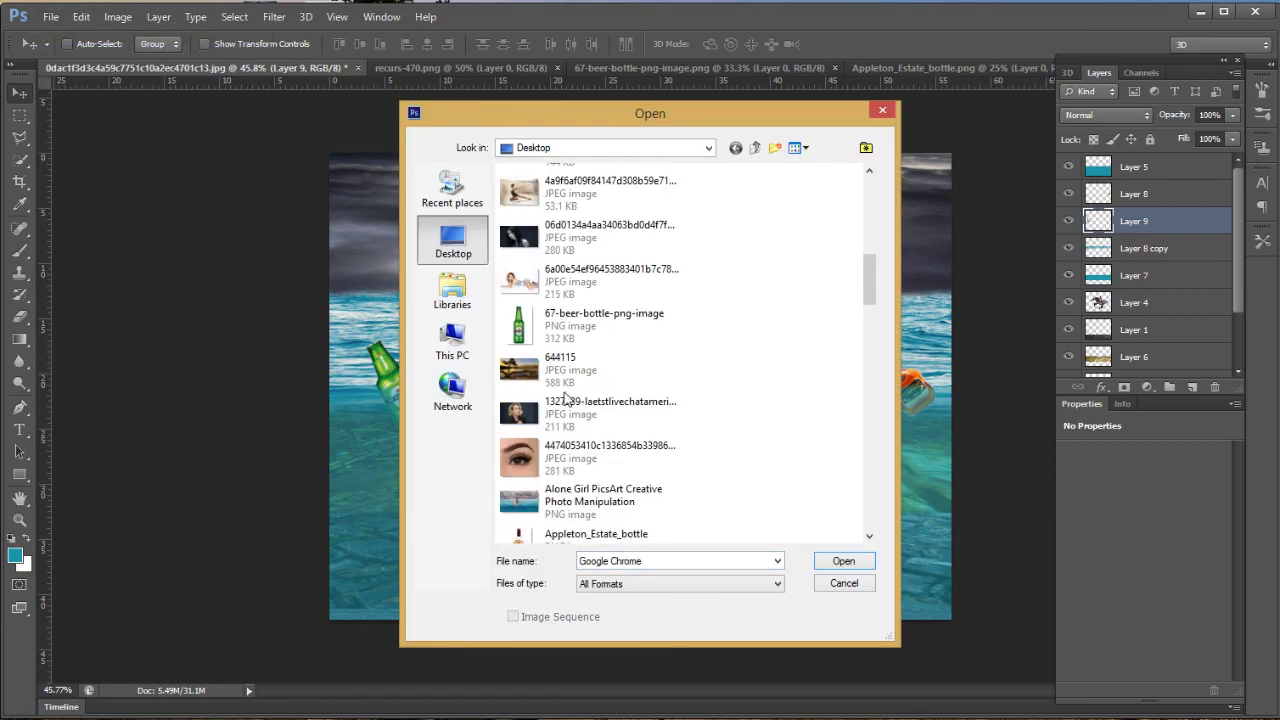
{"action": "scroll", "coordinate": [557, 403], "scroll_direction": "down", "scroll_amount": 3}
{"action": "scroll", "coordinate": [557, 403], "scroll_direction": "down", "scroll_amount": 5}
{"action": "scroll", "coordinate": [557, 403], "scroll_direction": "down", "scroll_amount": 5}
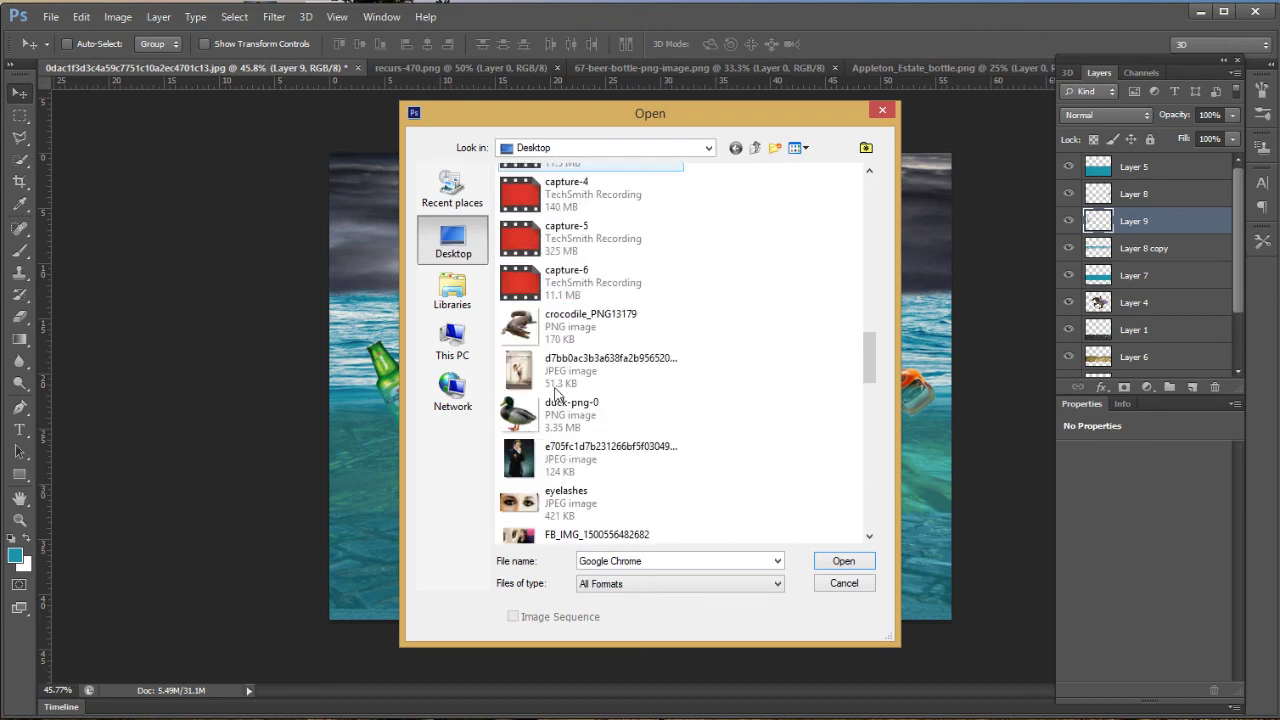
{"action": "left_click", "coordinate": [557, 335]}
Open the crocodile and place it on the lower-left seabed as Layer 10, rotated about -33°.
{"action": "left_click", "coordinate": [844, 561]}
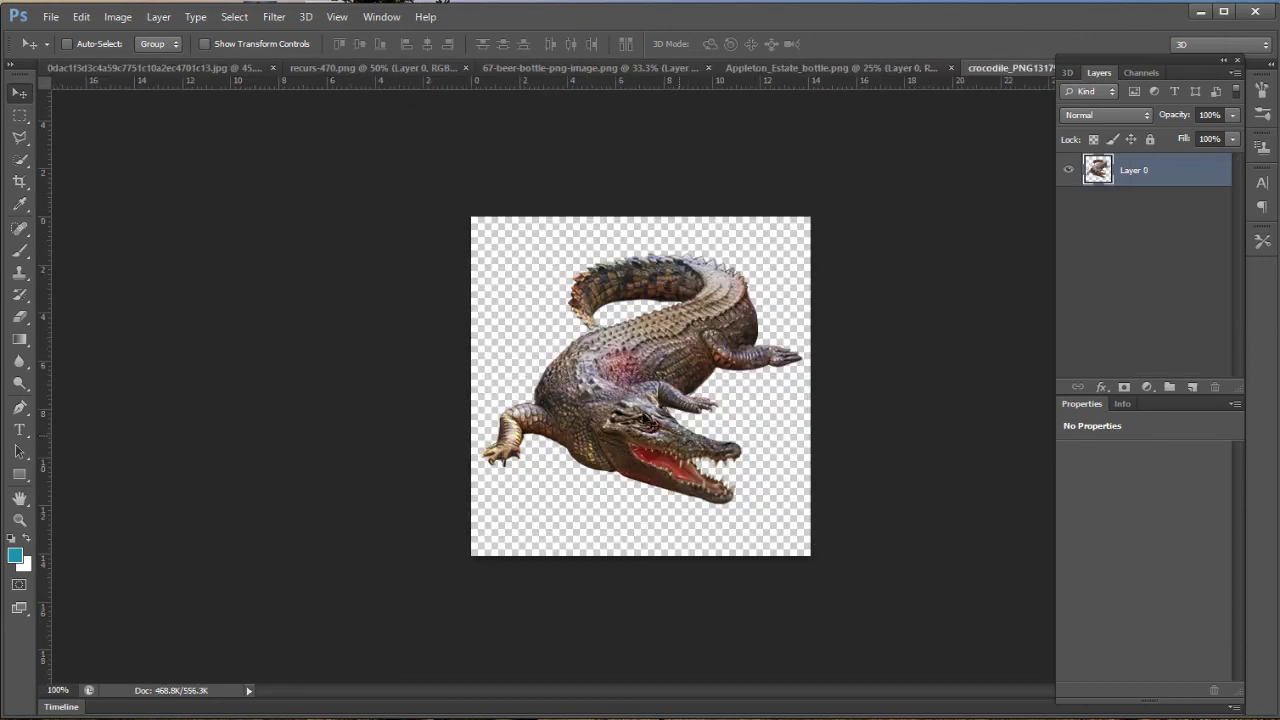
{"action": "mouse_move", "coordinate": [672, 392]}
{"action": "left_mouse_down"}
{"action": "mouse_move", "coordinate": [245, 88]}
{"action": "mouse_move", "coordinate": [641, 462]}
{"action": "mouse_move", "coordinate": [504, 541]}
{"action": "left_mouse_up"}
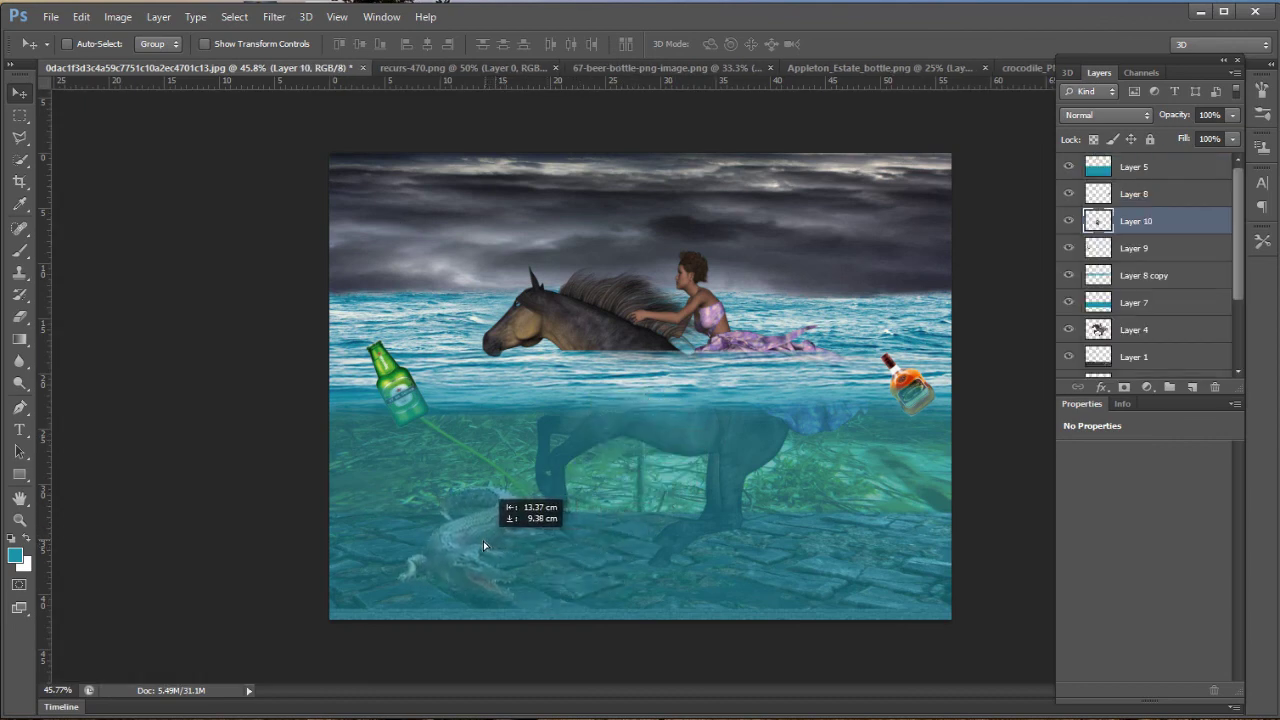
{"action": "mouse_move", "coordinate": [504, 543]}
{"action": "left_mouse_down"}
{"action": "mouse_move", "coordinate": [836, 533]}
{"action": "mouse_move", "coordinate": [432, 527]}
{"action": "left_mouse_up"}
{"action": "key", "text": "ctrl+t"}
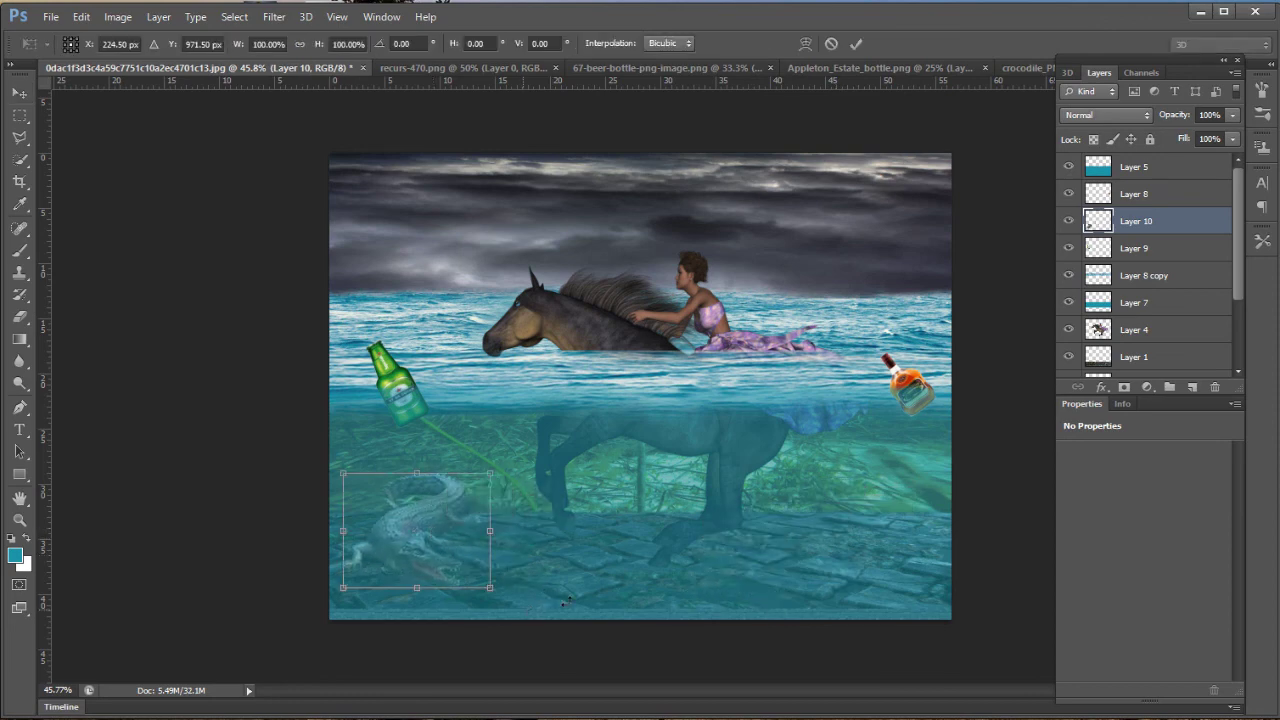
{"action": "left_click_drag", "start_coordinate": [520, 600], "coordinate": [646, 547]}
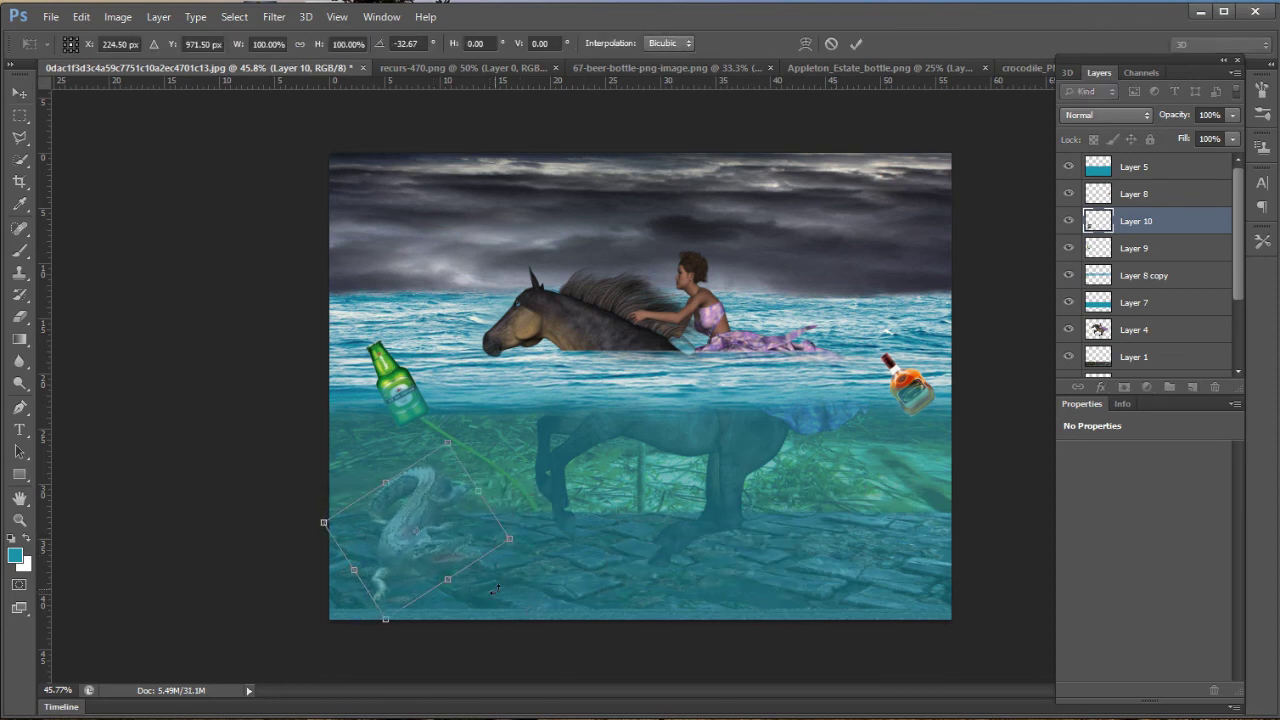
{"action": "key", "text": "Return"}
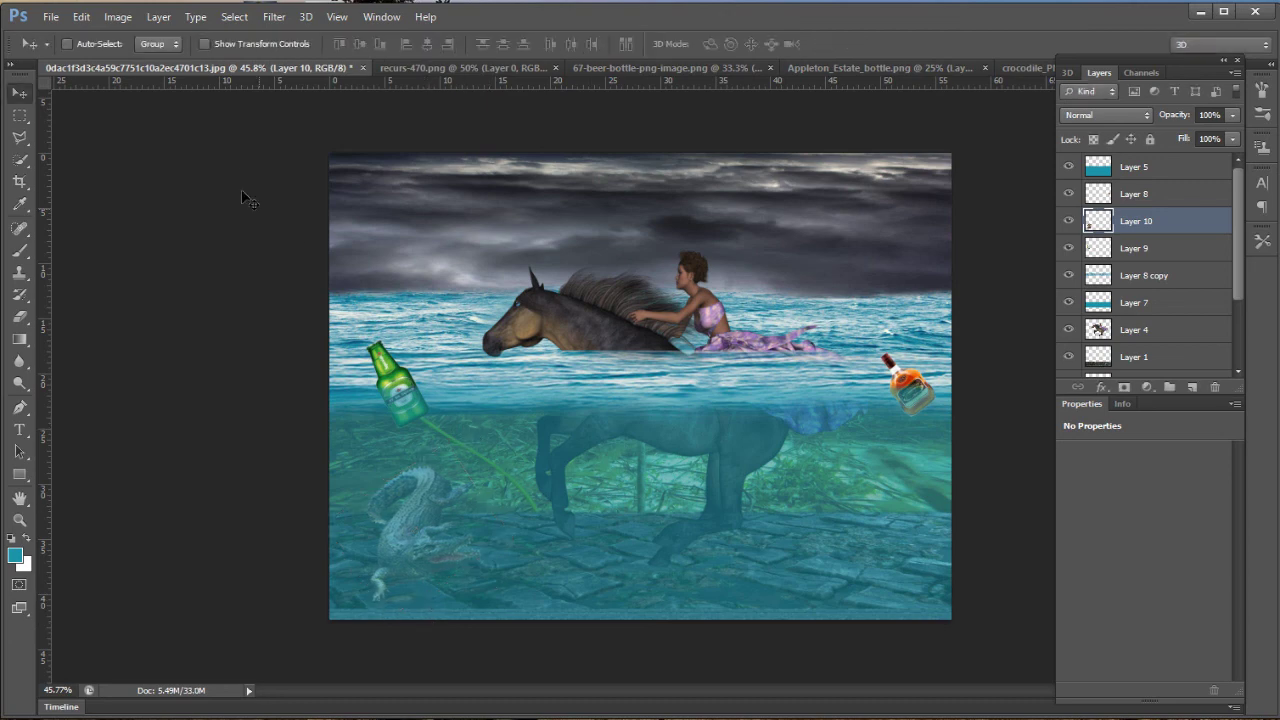
{"action": "left_click", "coordinate": [65, 18]}
{"action": "left_click", "coordinate": [62, 50]}
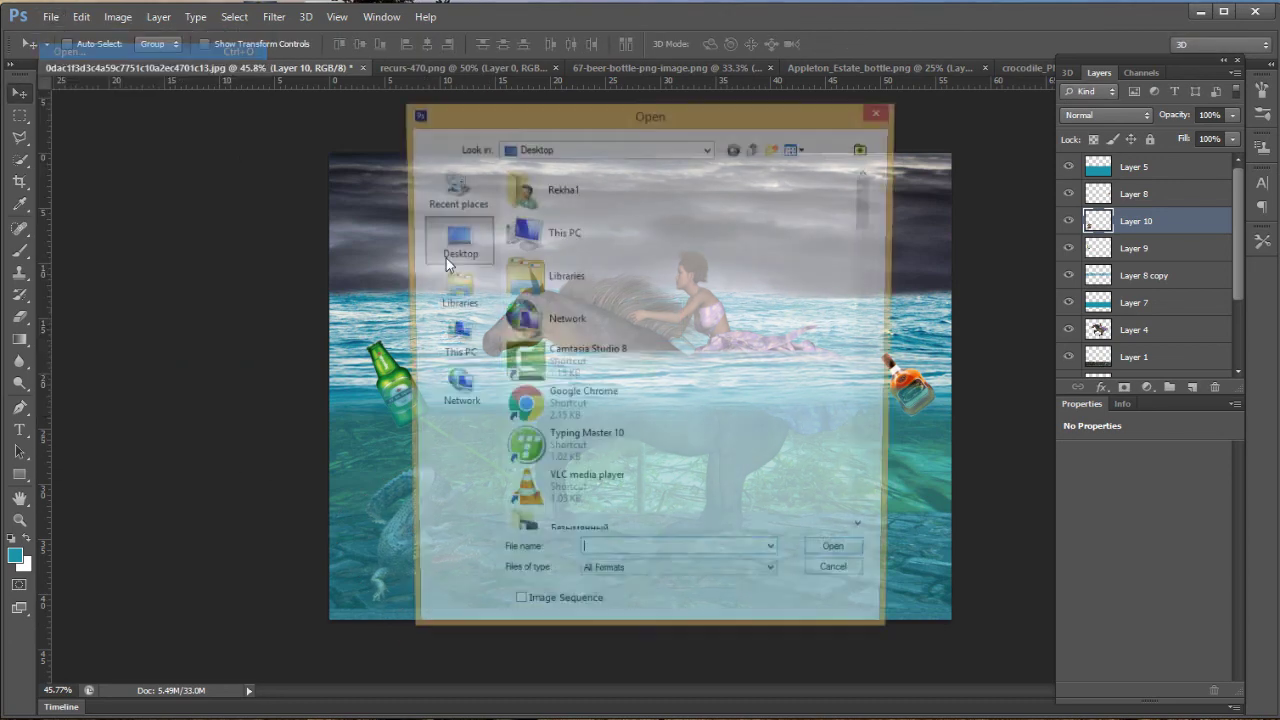
{"action": "scroll", "coordinate": [552, 320], "scroll_direction": "down", "scroll_amount": 5}
{"action": "scroll", "coordinate": [552, 340], "scroll_direction": "up", "scroll_amount": 4}
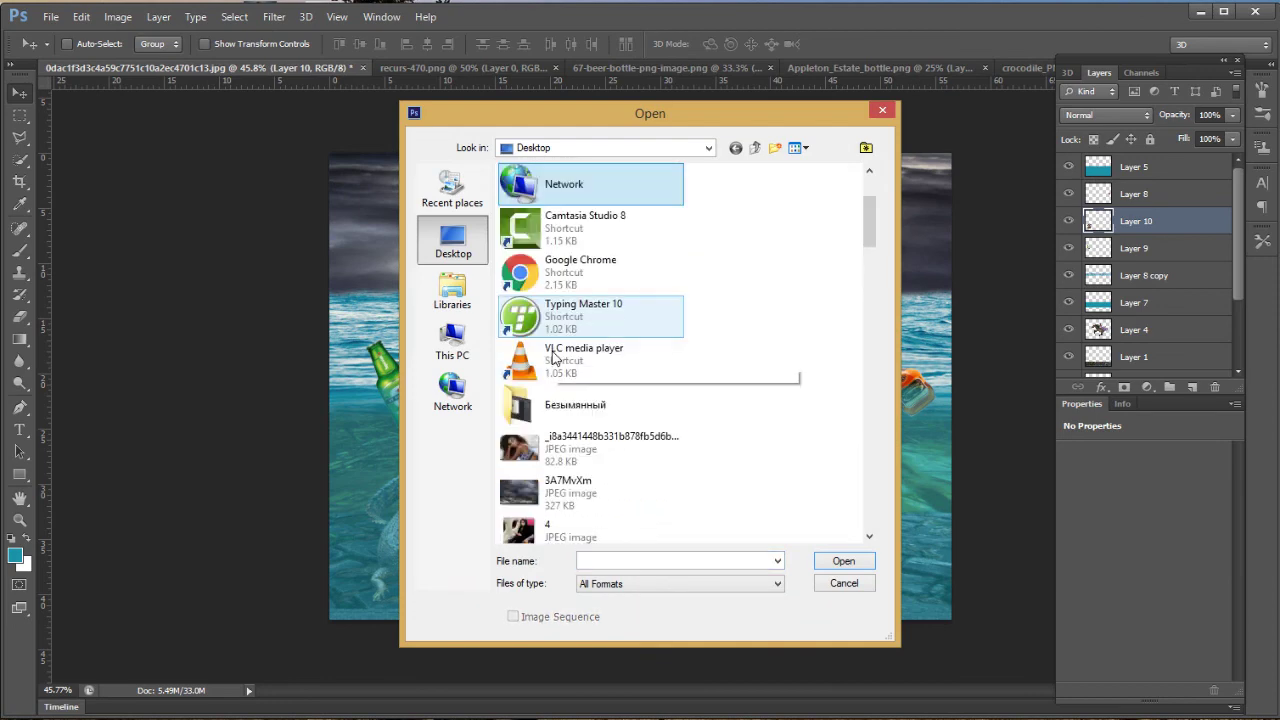
{"action": "scroll", "coordinate": [553, 360], "scroll_direction": "down", "scroll_amount": 3}
{"action": "scroll", "coordinate": [552, 362], "scroll_direction": "down", "scroll_amount": 2}
{"action": "scroll", "coordinate": [552, 380], "scroll_direction": "down", "scroll_amount": 1}
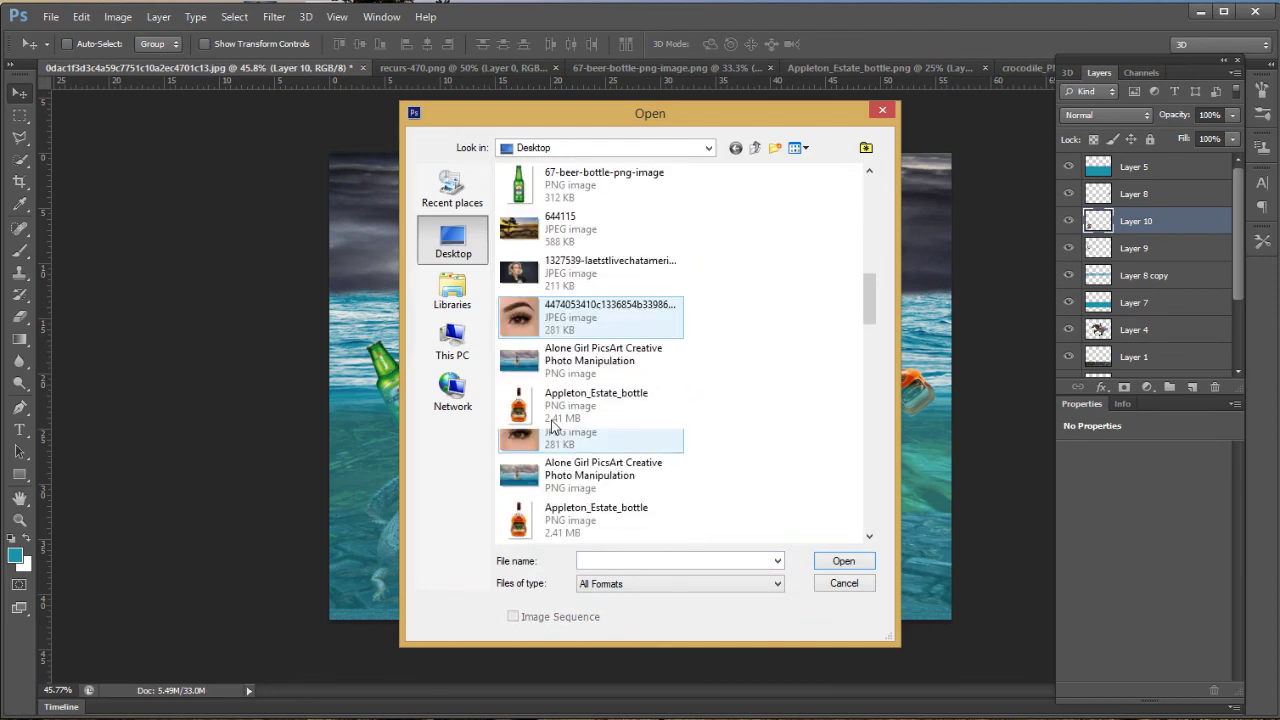
{"action": "scroll", "coordinate": [552, 400], "scroll_direction": "down", "scroll_amount": 1}
{"action": "scroll", "coordinate": [552, 422], "scroll_direction": "down", "scroll_amount": 2}
{"action": "scroll", "coordinate": [553, 420], "scroll_direction": "down", "scroll_amount": 2}
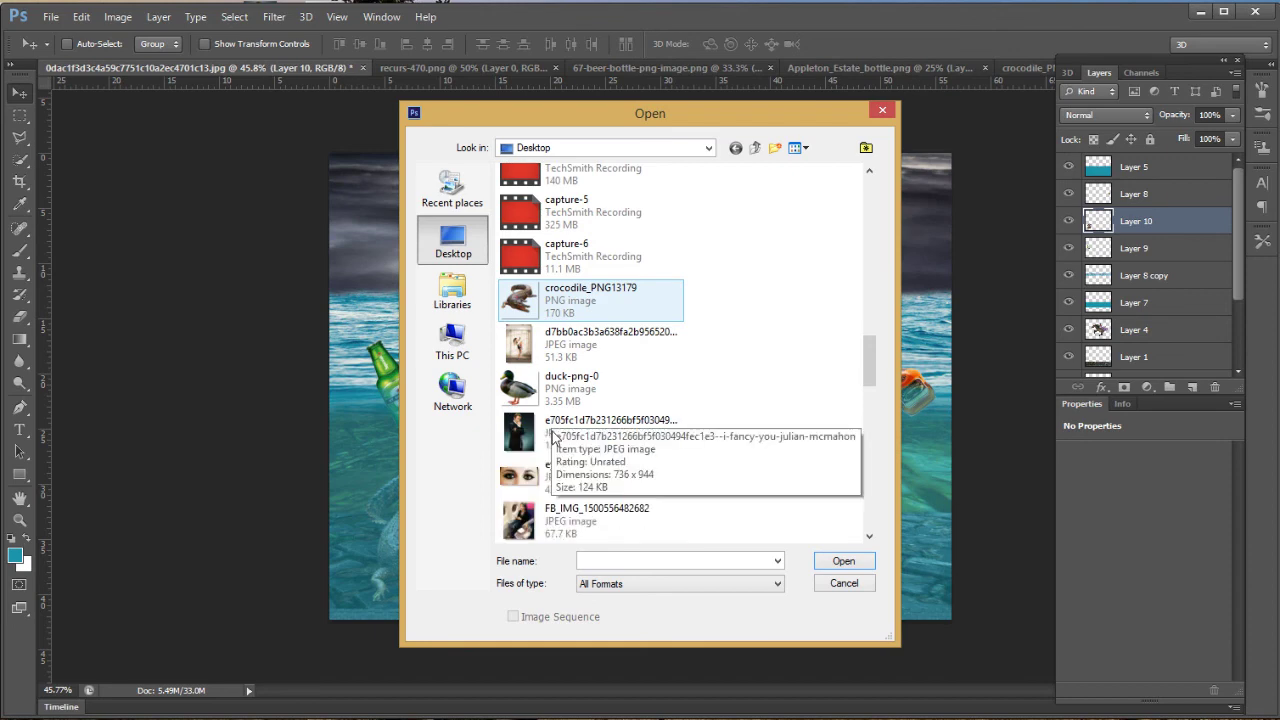
{"action": "scroll", "coordinate": [557, 414], "scroll_direction": "down", "scroll_amount": 2}
{"action": "scroll", "coordinate": [557, 414], "scroll_direction": "down", "scroll_amount": 2}
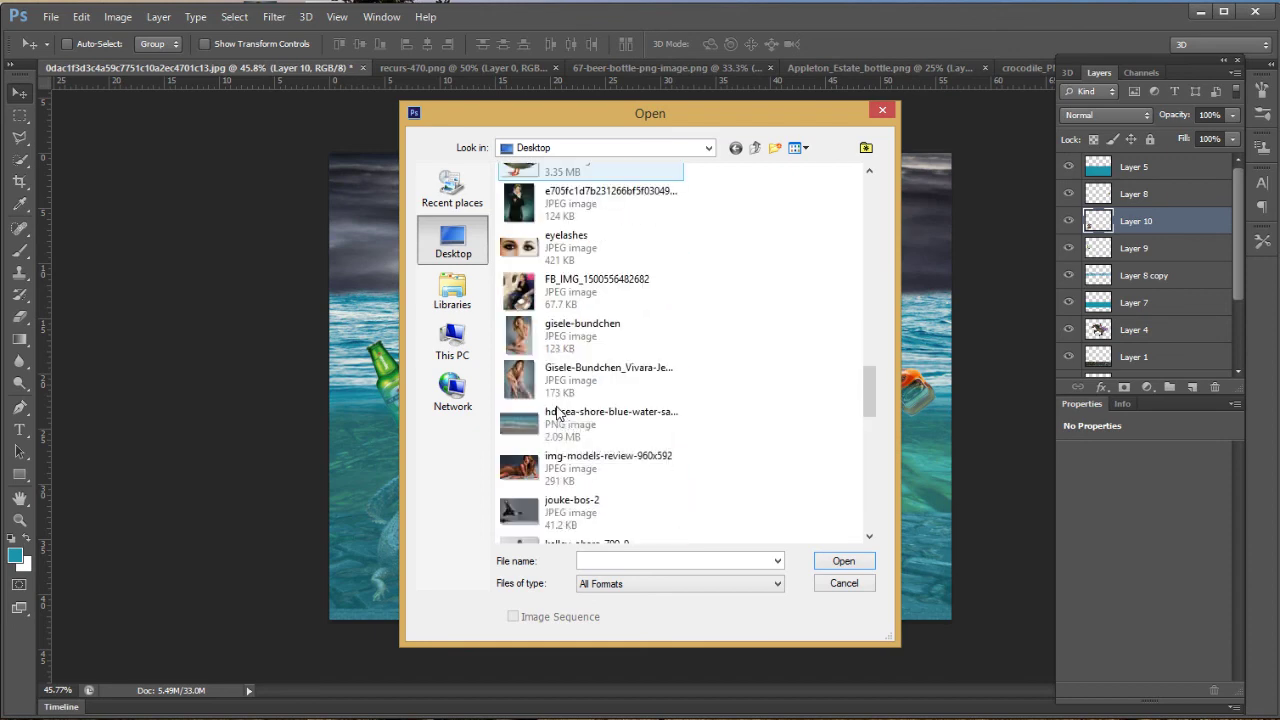
{"action": "scroll", "coordinate": [557, 414], "scroll_direction": "down", "scroll_amount": 3}
{"action": "scroll", "coordinate": [557, 414], "scroll_direction": "down", "scroll_amount": 3}
{"action": "scroll", "coordinate": [557, 414], "scroll_direction": "down", "scroll_amount": 2}
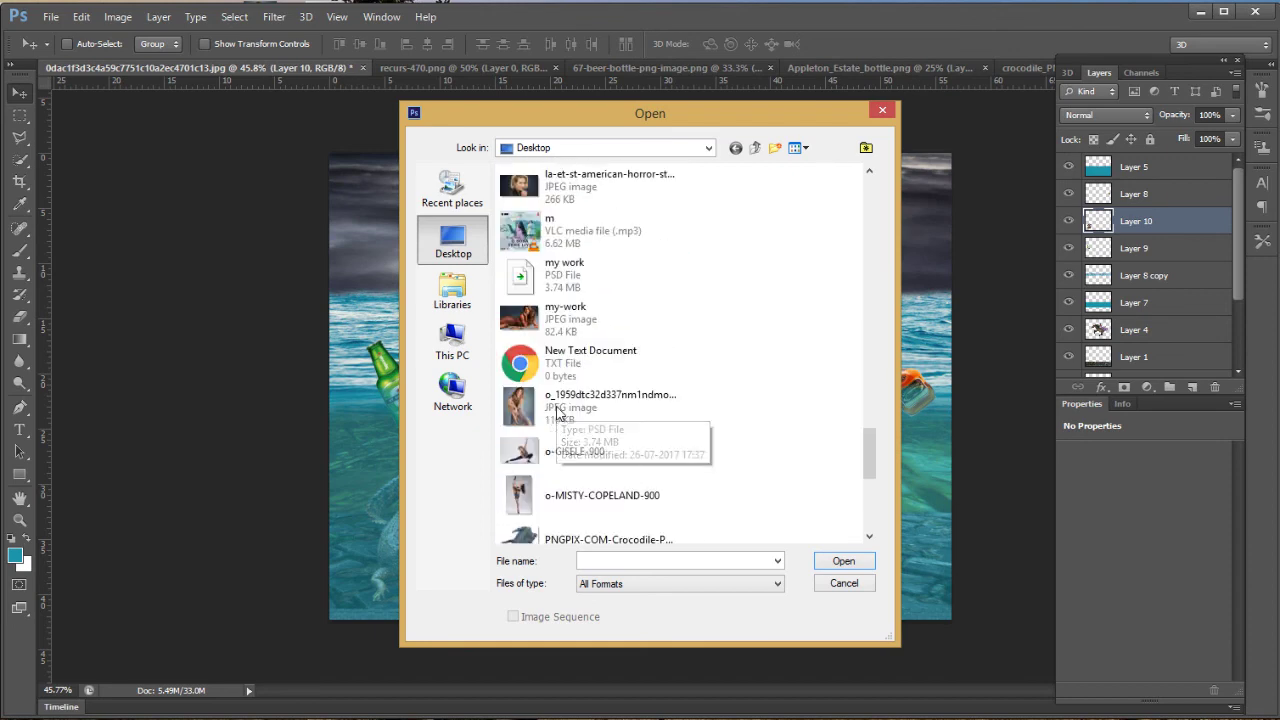
{"action": "scroll", "coordinate": [558, 400], "scroll_direction": "down", "scroll_amount": 2}
{"action": "scroll", "coordinate": [558, 390], "scroll_direction": "down", "scroll_amount": 2}
{"action": "scroll", "coordinate": [558, 395], "scroll_direction": "down", "scroll_amount": 2}
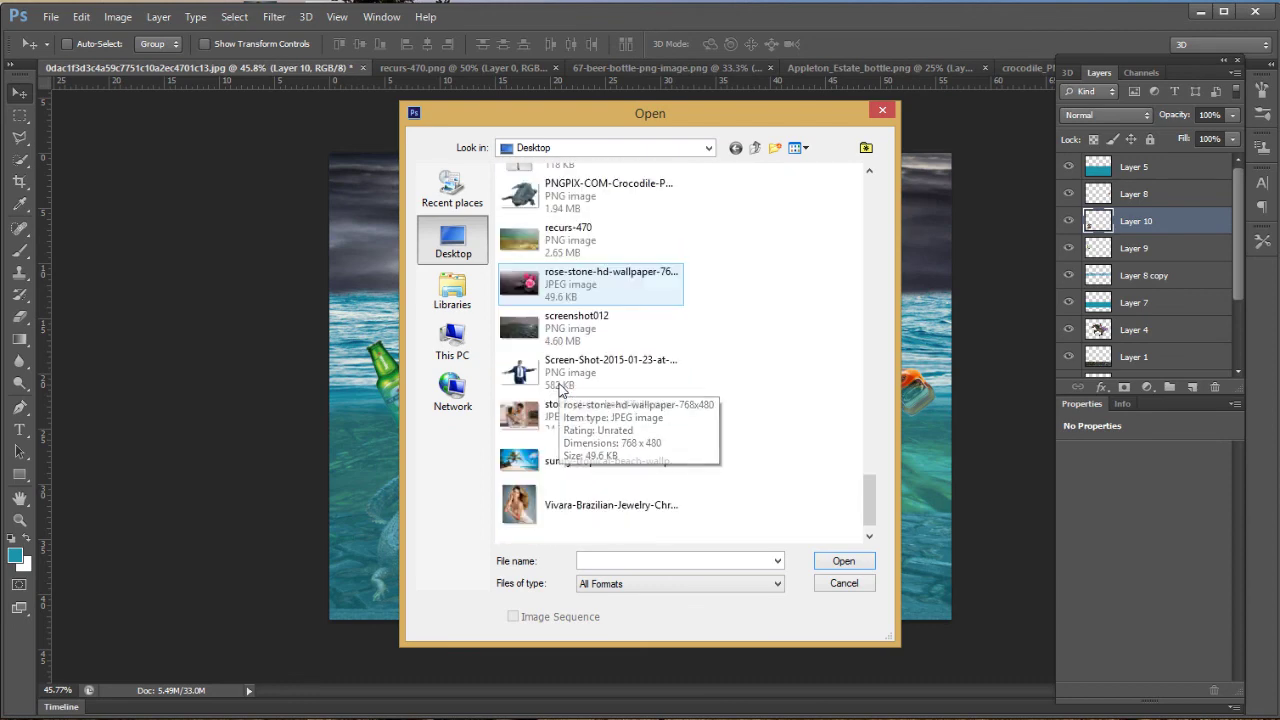
{"action": "scroll", "coordinate": [557, 398], "scroll_direction": "down", "scroll_amount": 2}
{"action": "scroll", "coordinate": [557, 397], "scroll_direction": "up", "scroll_amount": 1}
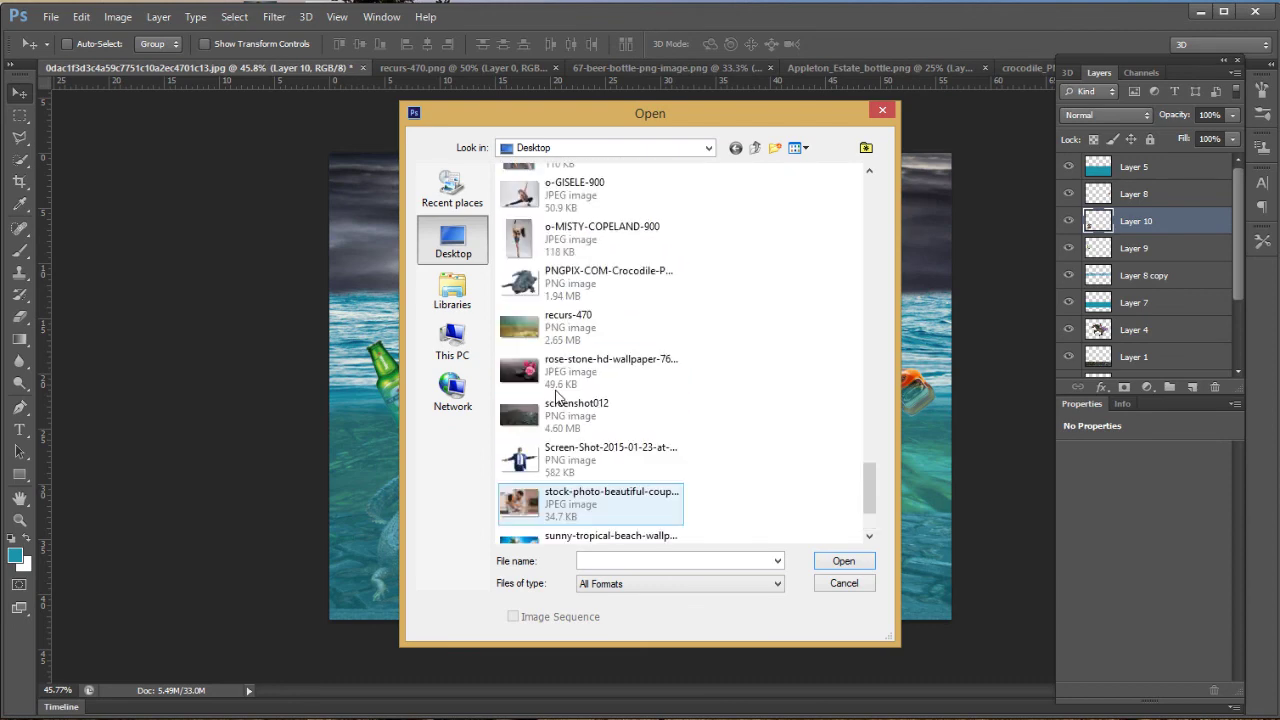
{"action": "scroll", "coordinate": [557, 397], "scroll_direction": "down", "scroll_amount": 1}
{"action": "scroll", "coordinate": [557, 397], "scroll_direction": "up", "scroll_amount": 1}
{"action": "scroll", "coordinate": [557, 397], "scroll_direction": "up", "scroll_amount": 3}
{"action": "scroll", "coordinate": [557, 397], "scroll_direction": "up", "scroll_amount": 3}
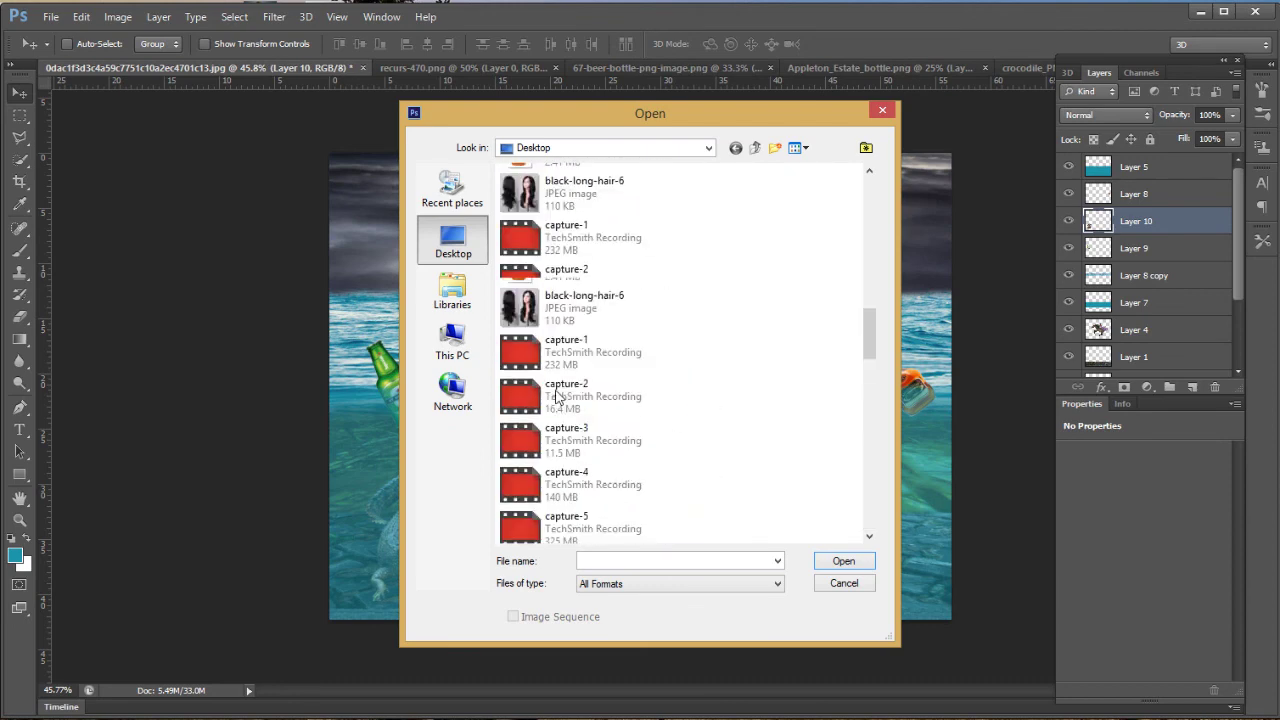
{"action": "scroll", "coordinate": [557, 397], "scroll_direction": "up", "scroll_amount": 3}
{"action": "scroll", "coordinate": [557, 397], "scroll_direction": "up", "scroll_amount": 1}
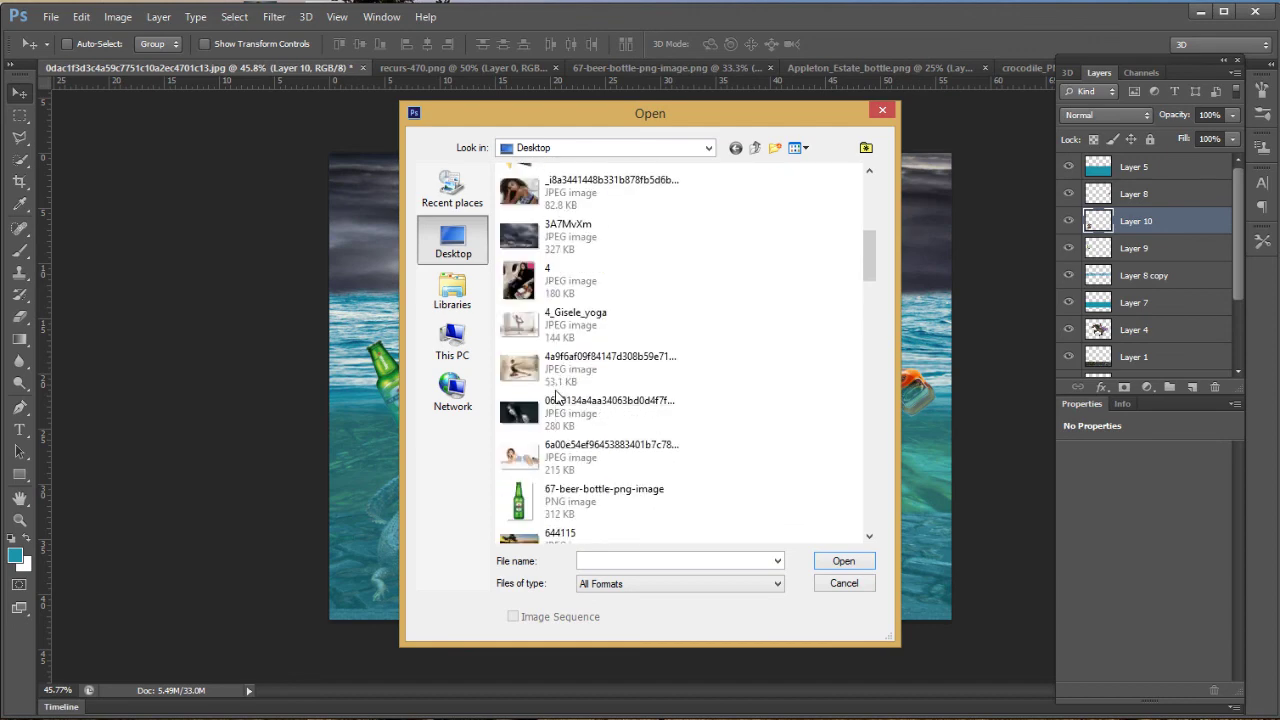
{"action": "scroll", "coordinate": [557, 397], "scroll_direction": "up", "scroll_amount": 3}
{"action": "scroll", "coordinate": [557, 397], "scroll_direction": "up", "scroll_amount": 3}
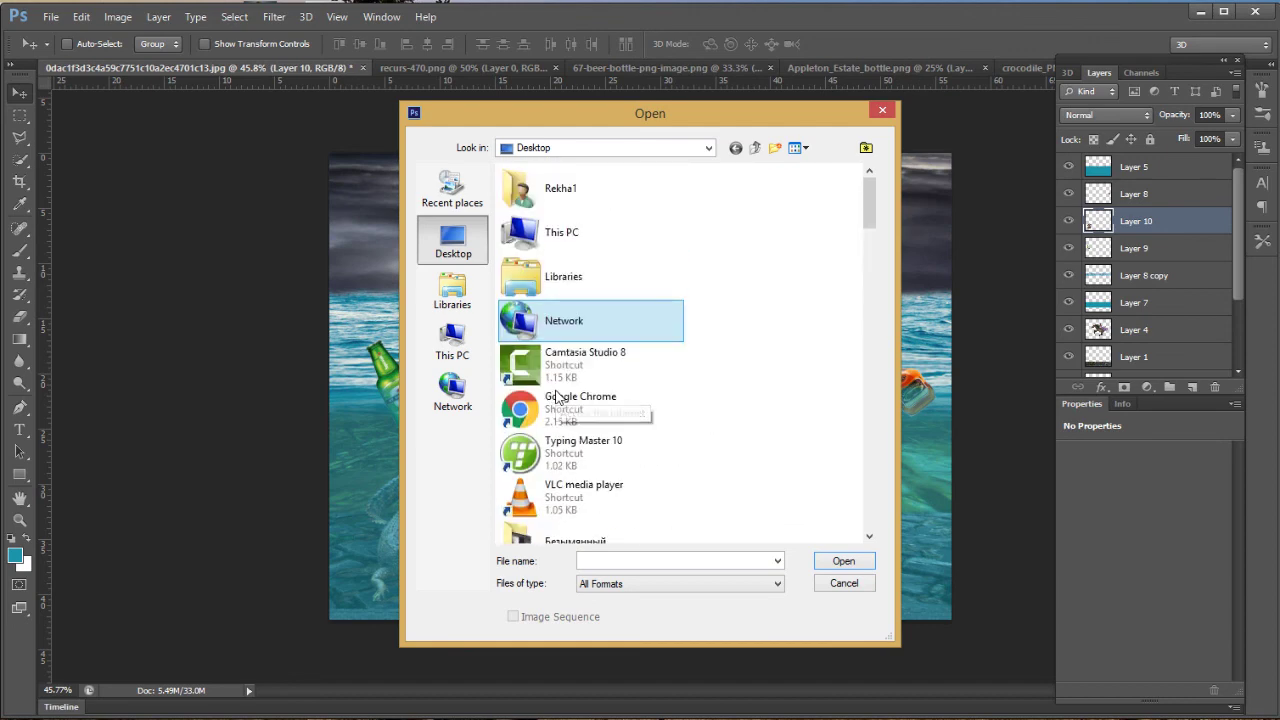
{"action": "left_click", "coordinate": [842, 583]}
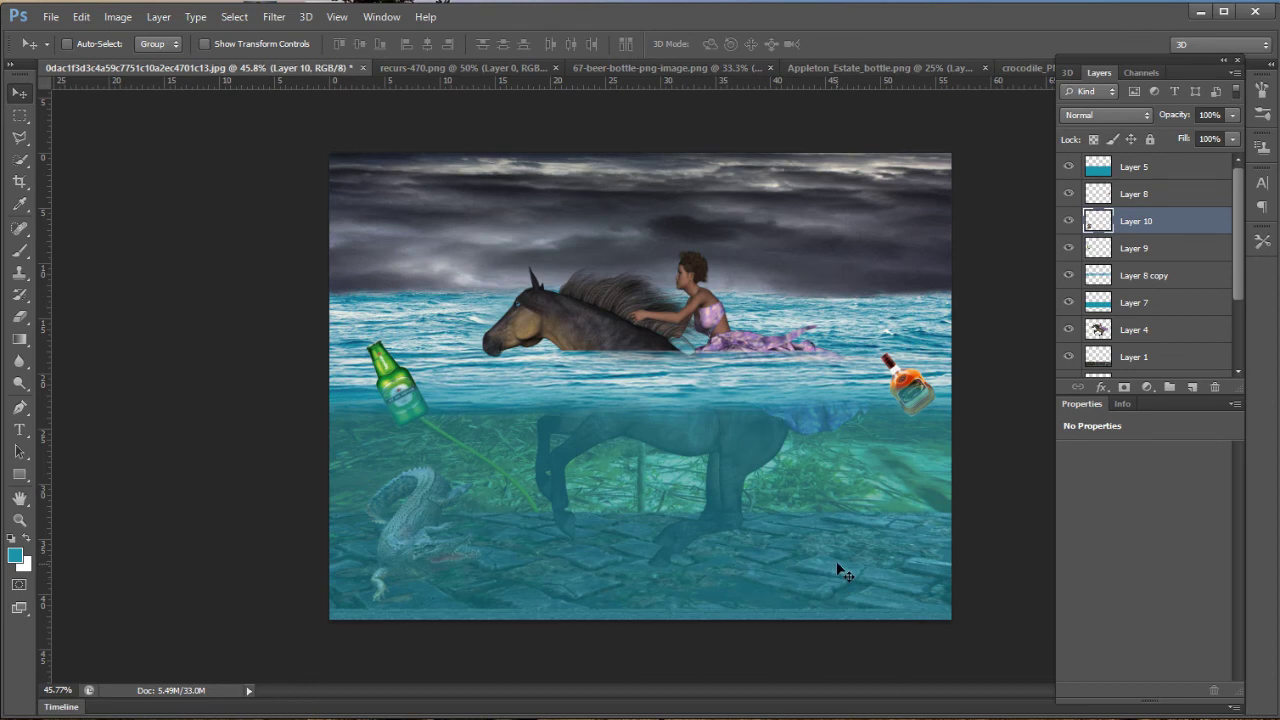